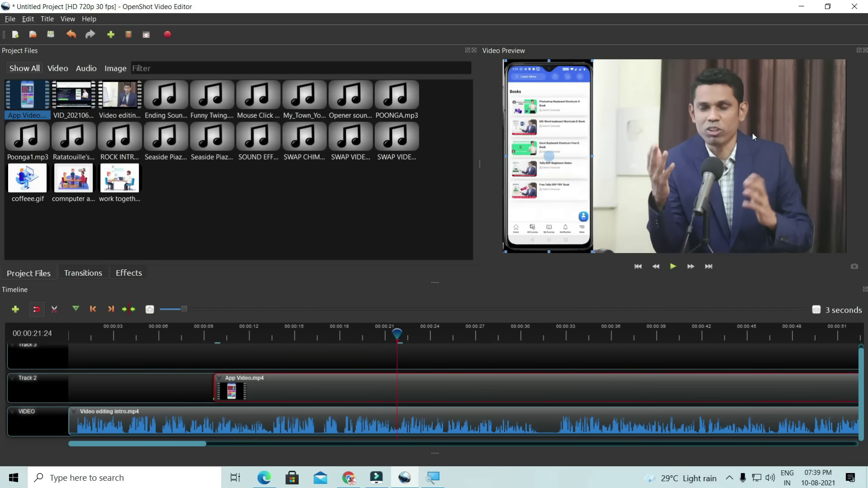
- Play the timeline from about 00:00:09:15, just before the App Video.mp4 clip on Track 2
{"action": "left_click", "coordinate": [213, 339]}
{"action": "right_click", "coordinate": [149, 418]}
{"action": "mouse_move", "coordinate": [212, 333]}
{"action": "mouse_move", "coordinate": [312, 372]}
{"action": "left_click", "coordinate": [388, 482]}
{"action": "left_click", "coordinate": [214, 334]}
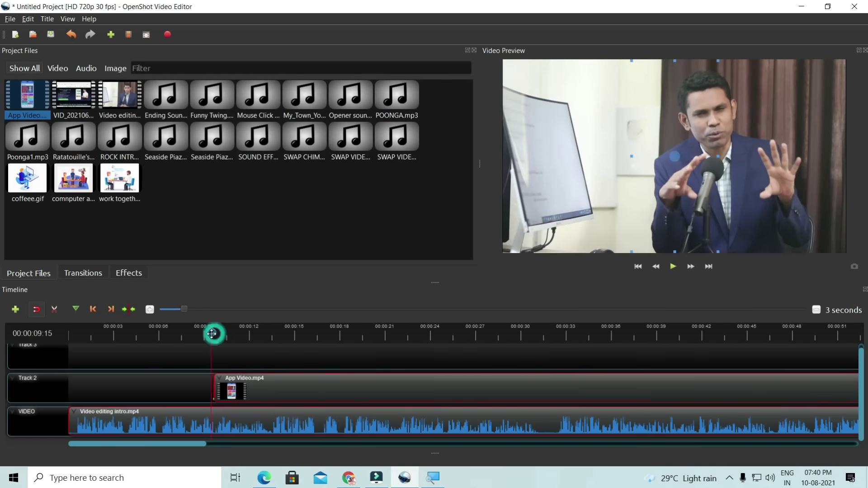
{"action": "key", "text": "space"}
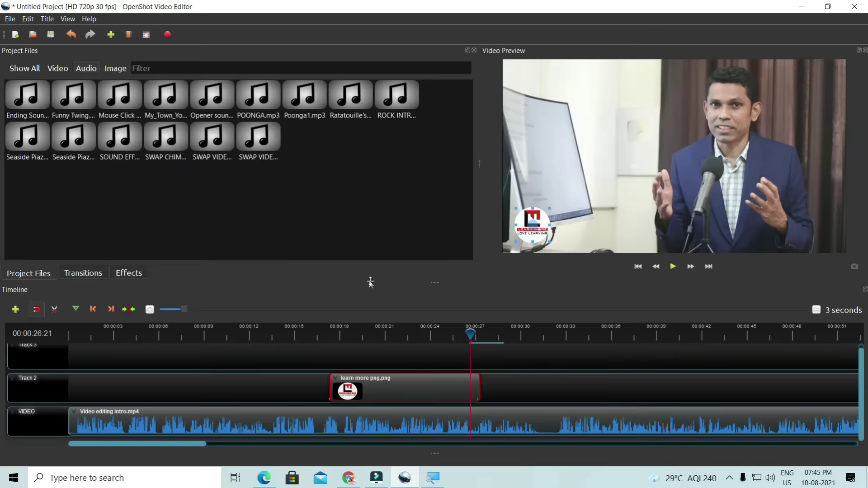
- Preview the Funny Twing audio file and the VID_2021 video file from the project files
{"action": "right_click", "coordinate": [76, 93]}
{"action": "left_click", "coordinate": [101, 131]}
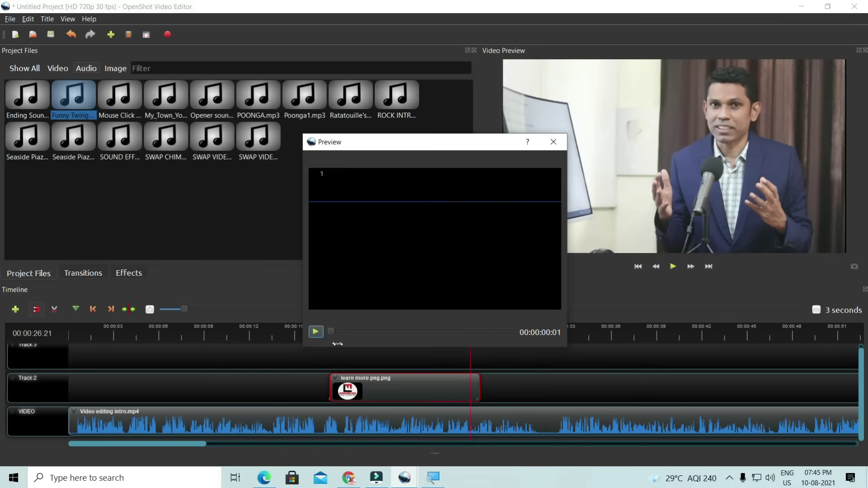
{"action": "key", "text": "Escape"}
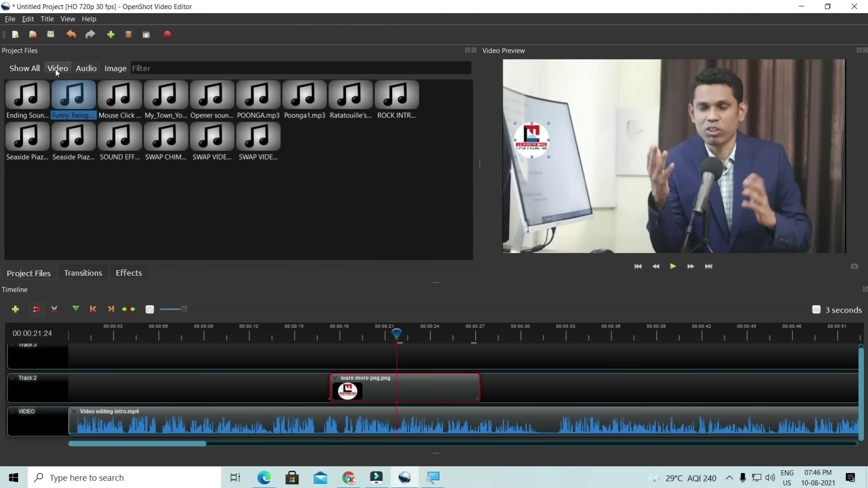
{"action": "left_click", "coordinate": [55, 68]}
{"action": "right_click", "coordinate": [51, 100]}
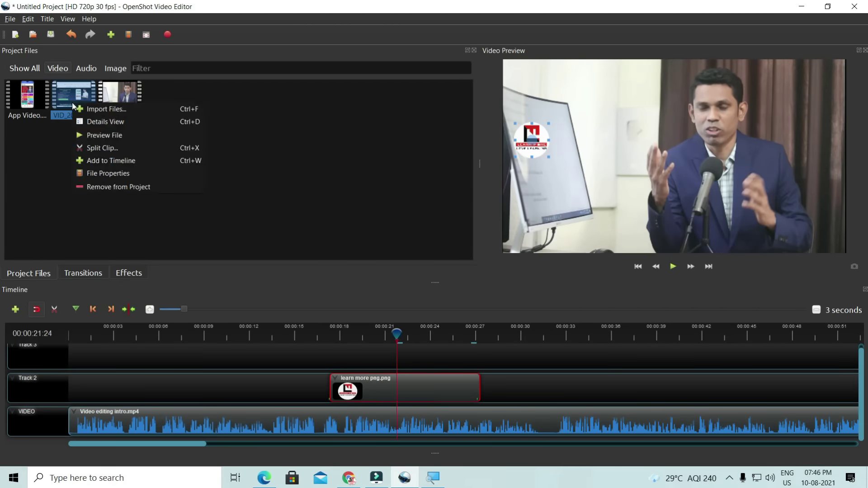
{"action": "left_click", "coordinate": [91, 132]}
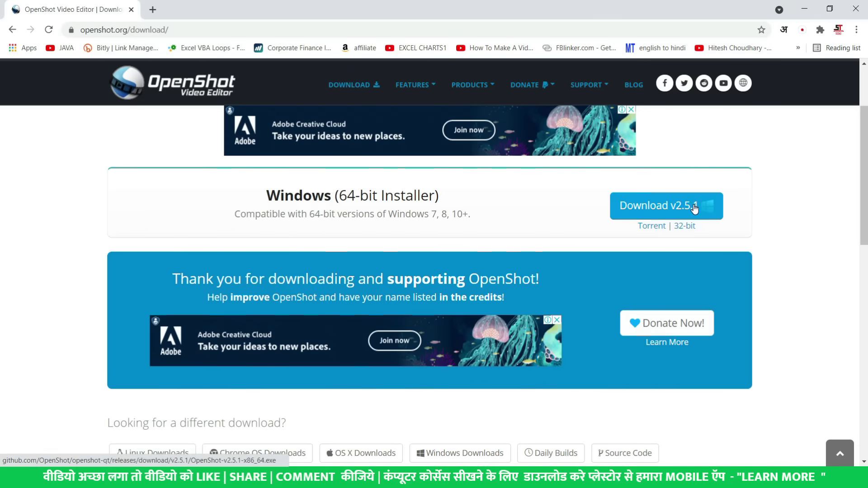
- Download the Windows 64-bit installer v2.5.1 of OpenShot and start its setup in English
{"action": "left_click", "coordinate": [695, 208]}
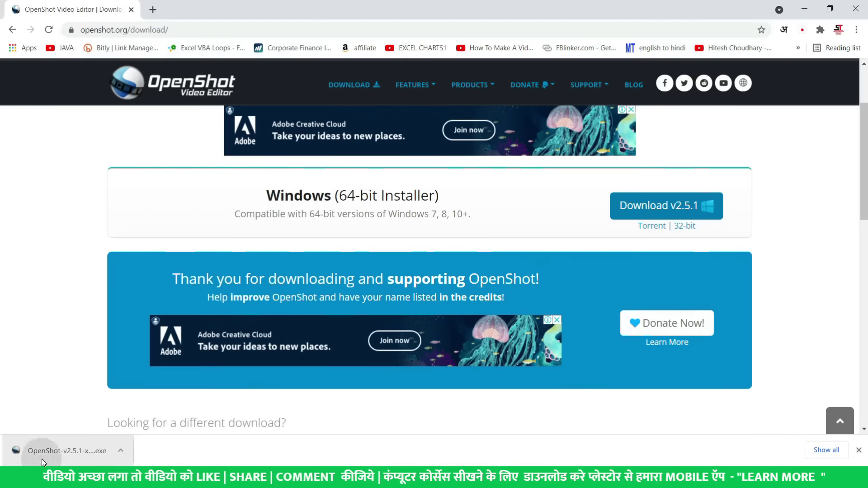
{"action": "left_click", "coordinate": [86, 435]}
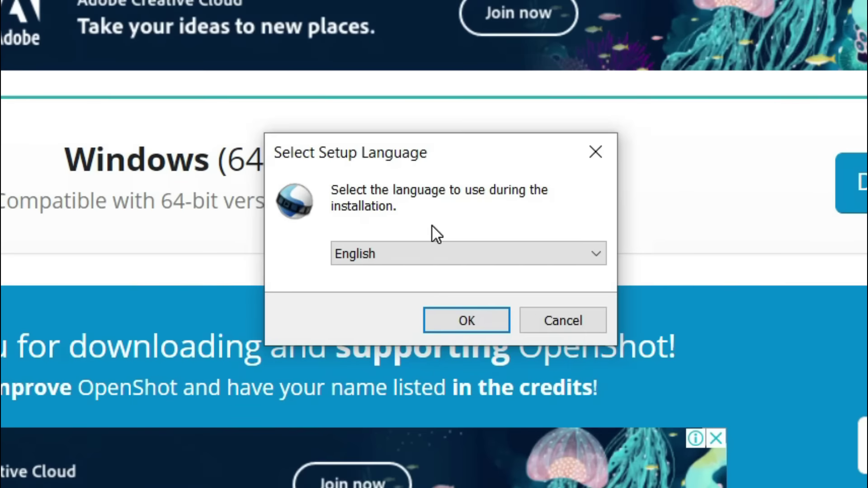
{"action": "left_click", "coordinate": [495, 314]}
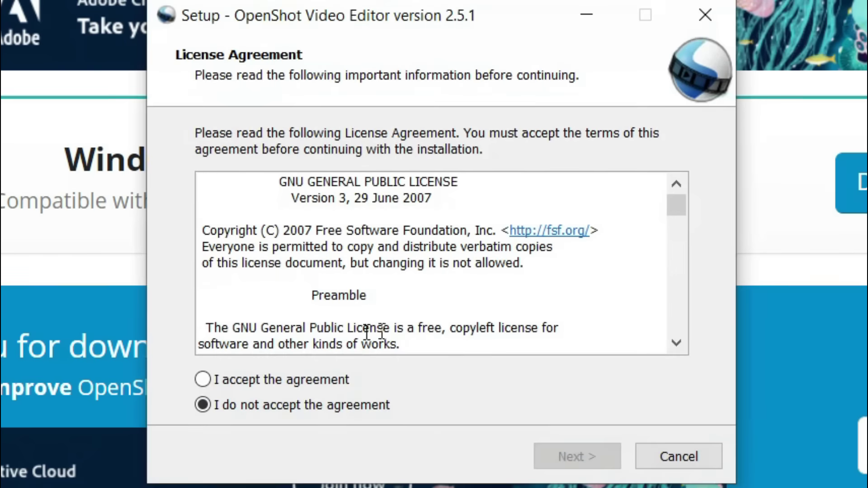
- Accept the license agreement and enable a desktop shortcut, keeping the .osp association and Windows Firewall exception
{"action": "left_click", "coordinate": [276, 378]}
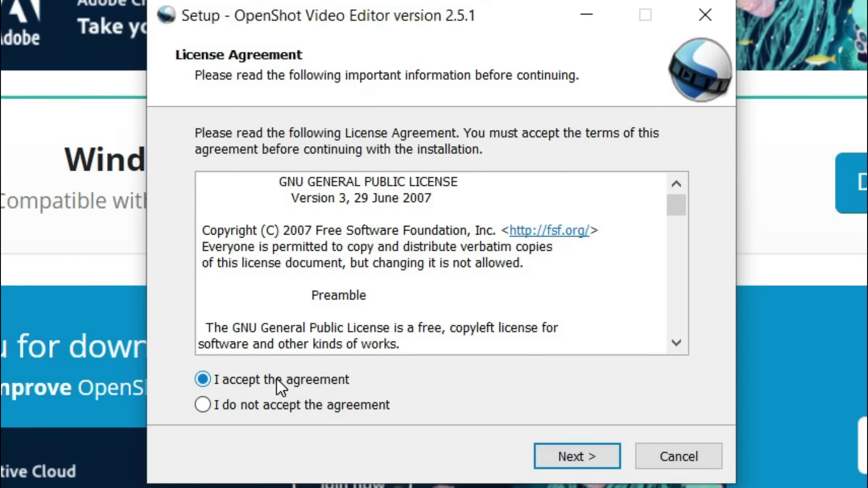
{"action": "left_click", "coordinate": [601, 458]}
{"action": "left_click", "coordinate": [601, 457]}
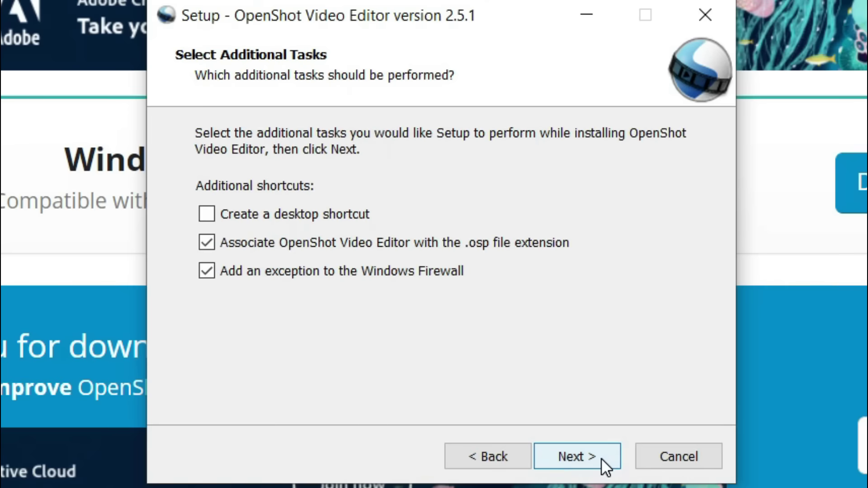
{"action": "left_click", "coordinate": [256, 215]}
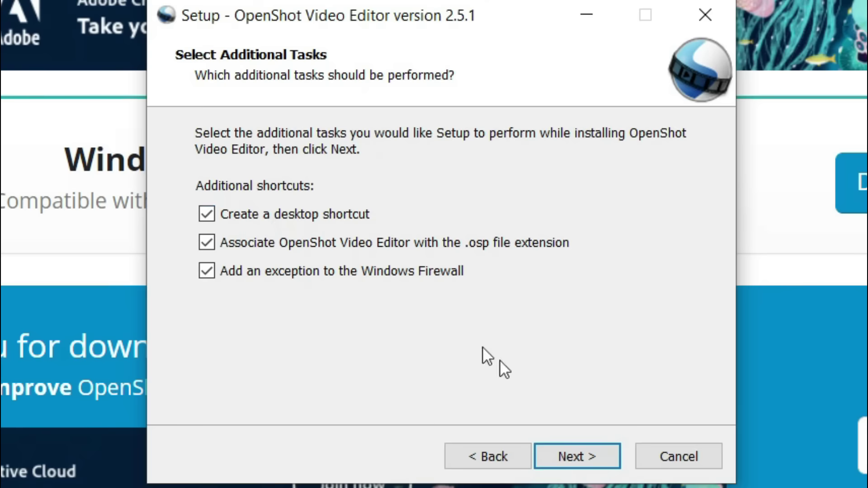
{"action": "left_click", "coordinate": [581, 458]}
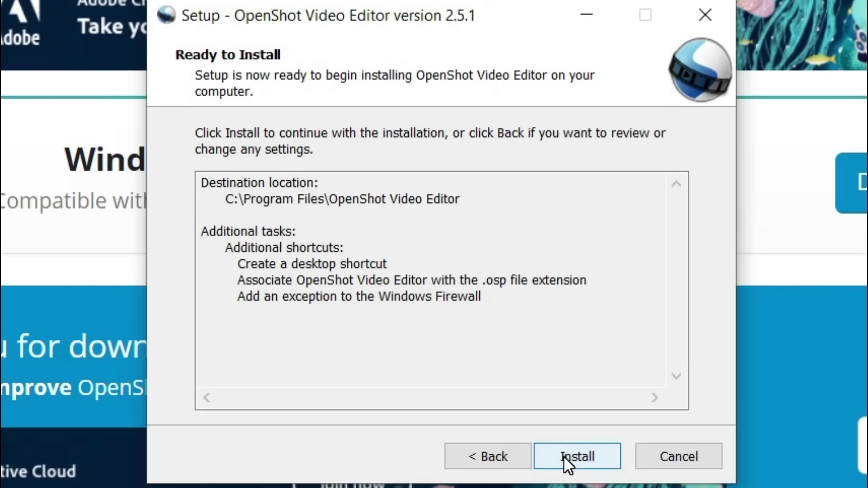
- Install OpenShot Video Editor, then finish setup with the program launched and its window maximized
{"action": "left_click", "coordinate": [573, 456]}
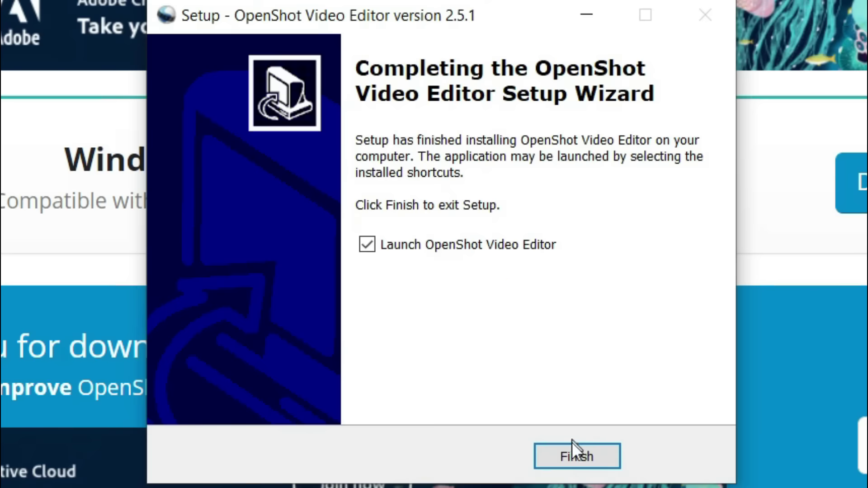
{"action": "left_click", "coordinate": [572, 457]}
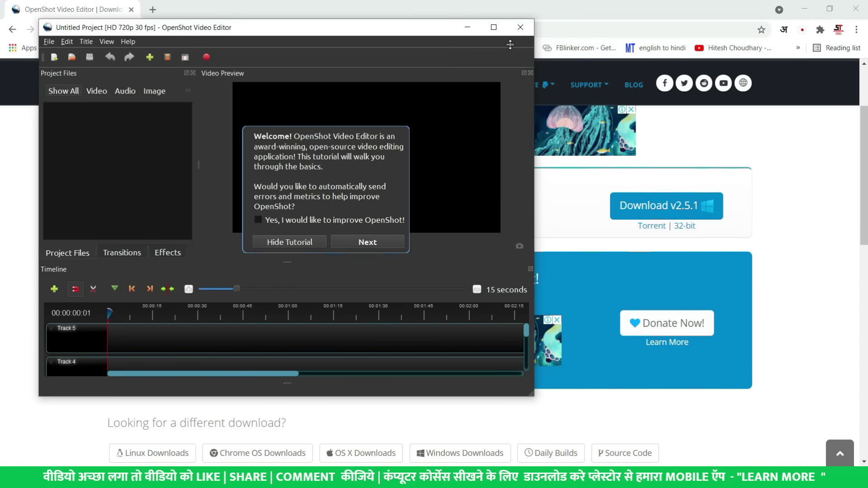
{"action": "left_click", "coordinate": [494, 27]}
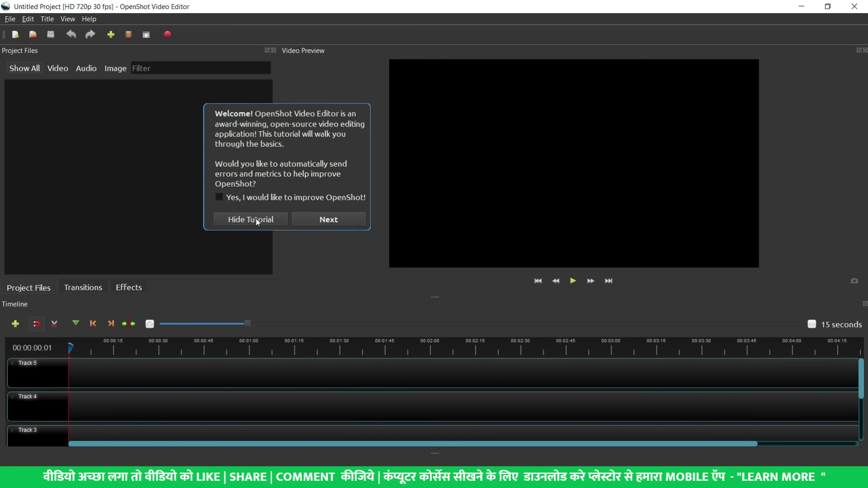
- Go through the welcome tutorial's tips on Project Files, Timeline, Video Preview and Export Video
{"action": "left_click", "coordinate": [317, 220]}
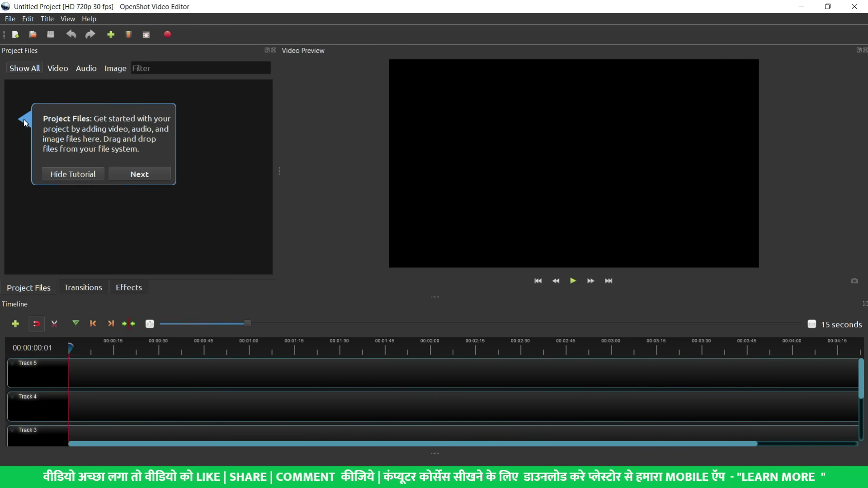
{"action": "left_click", "coordinate": [126, 175]}
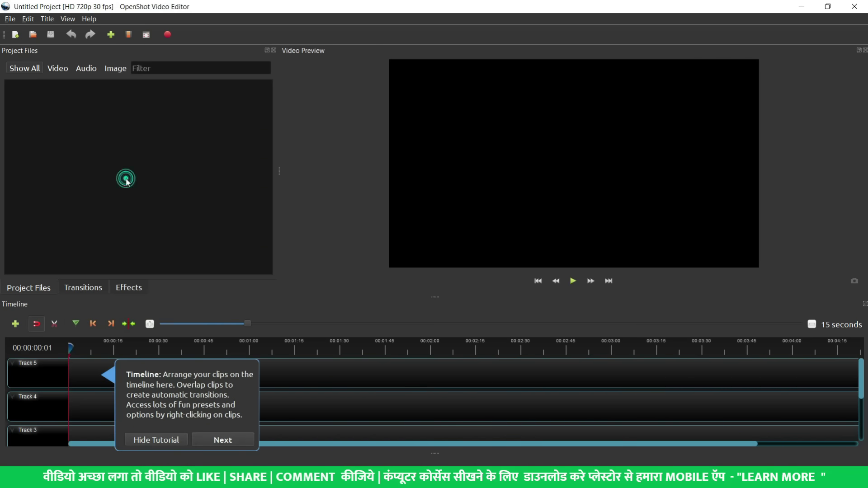
{"action": "left_click", "coordinate": [226, 443]}
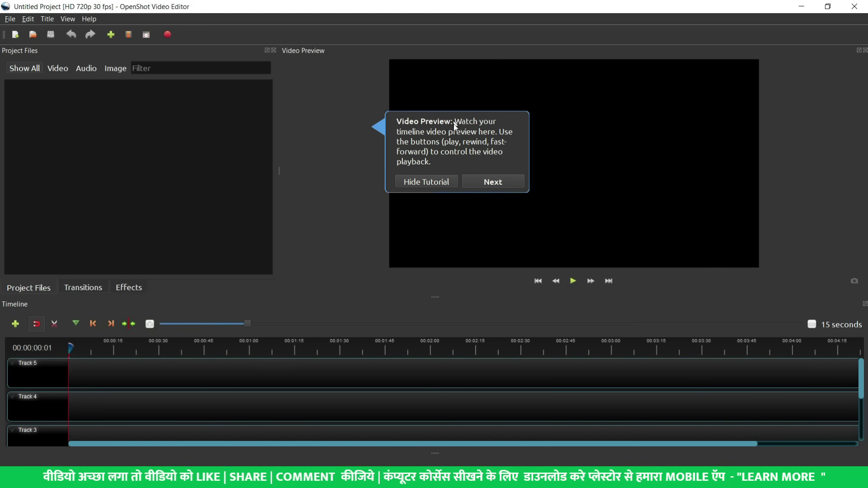
{"action": "left_click", "coordinate": [487, 182]}
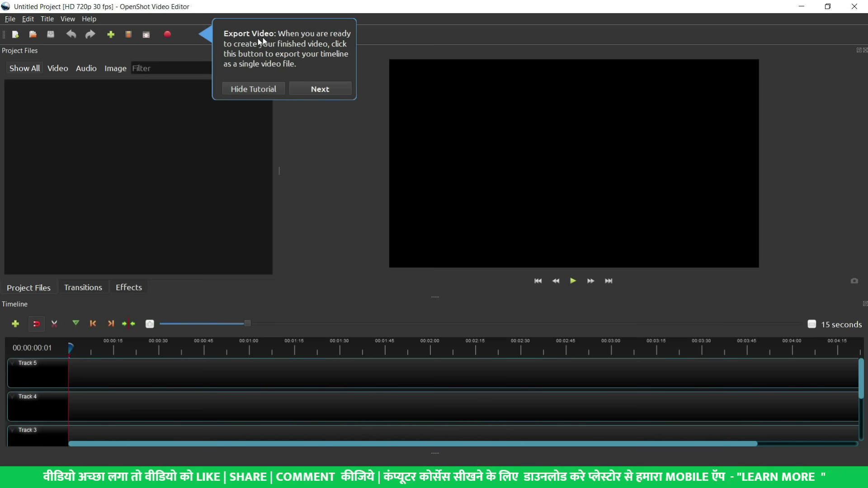
{"action": "left_click", "coordinate": [319, 90]}
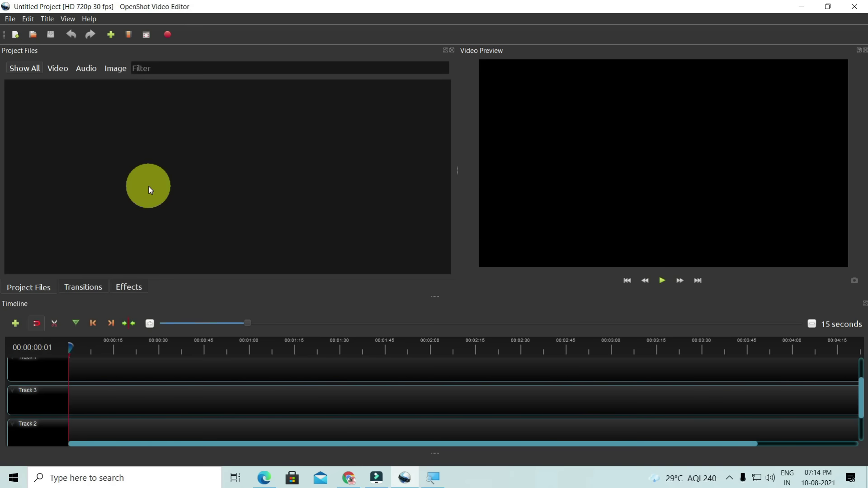
- Switch the workspace layout to Advanced View
{"action": "left_click", "coordinate": [68, 19]}
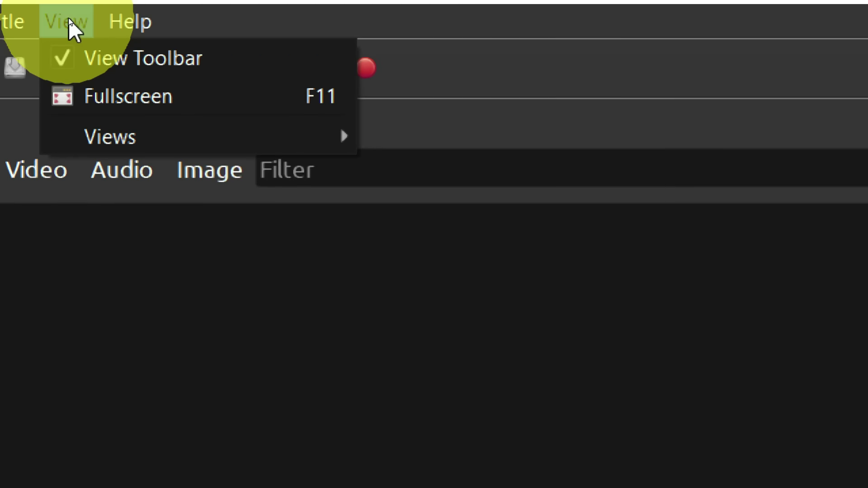
{"action": "mouse_move", "coordinate": [131, 140]}
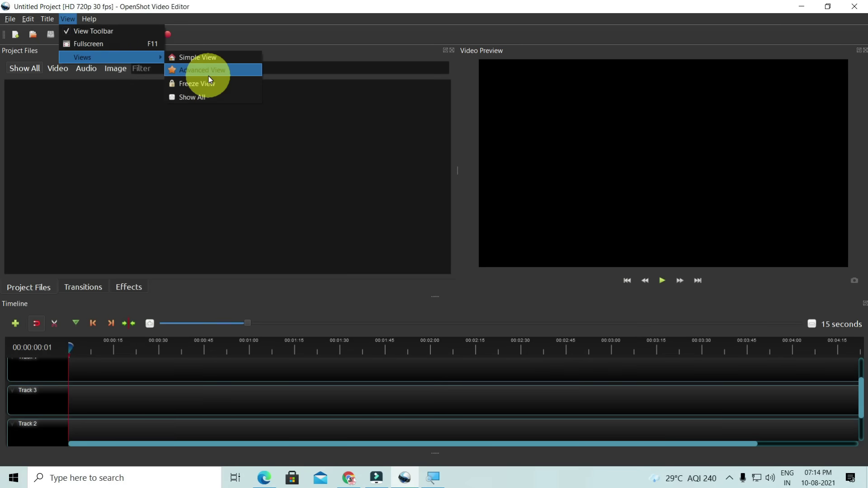
{"action": "left_click", "coordinate": [490, 190]}
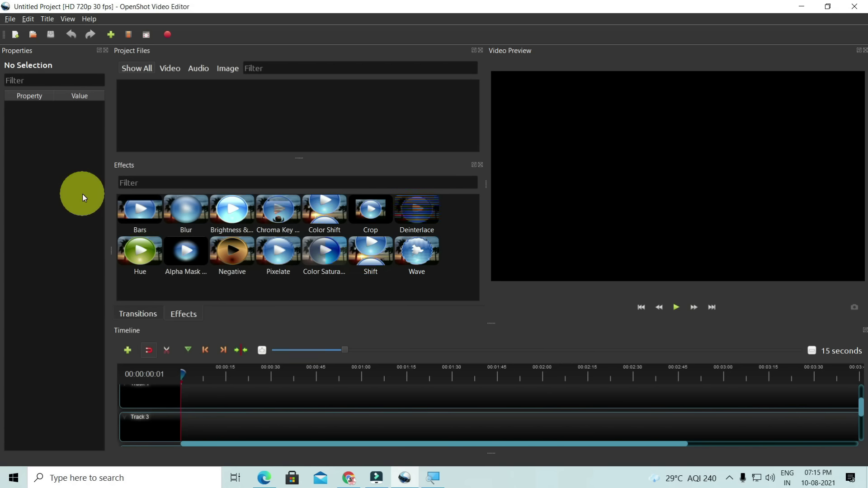
- Return the workspace layout to Simple View
{"action": "left_click", "coordinate": [68, 19]}
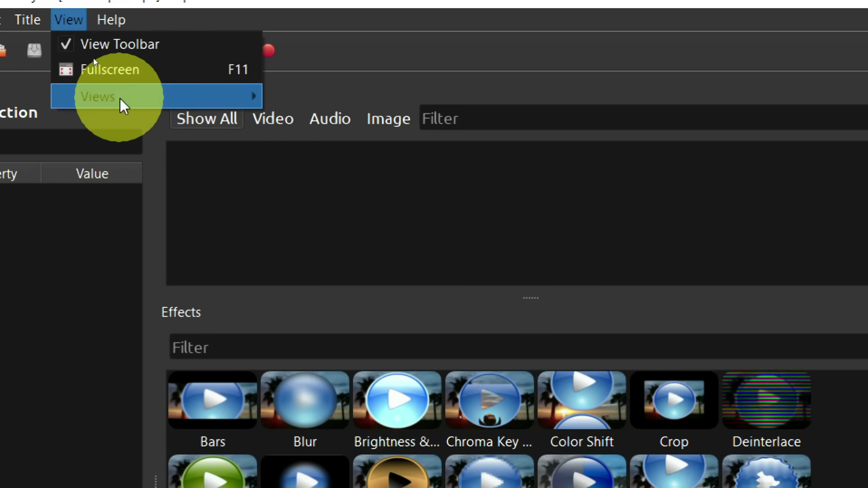
{"action": "mouse_move", "coordinate": [94, 58]}
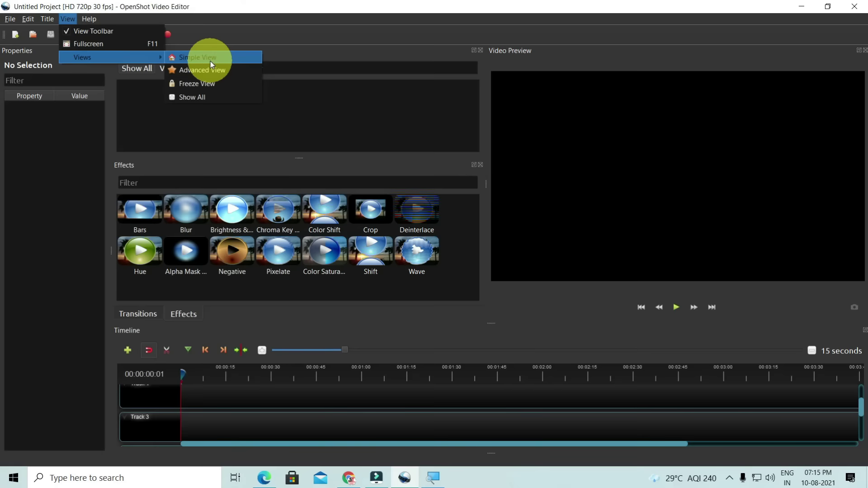
{"action": "left_click", "coordinate": [210, 61]}
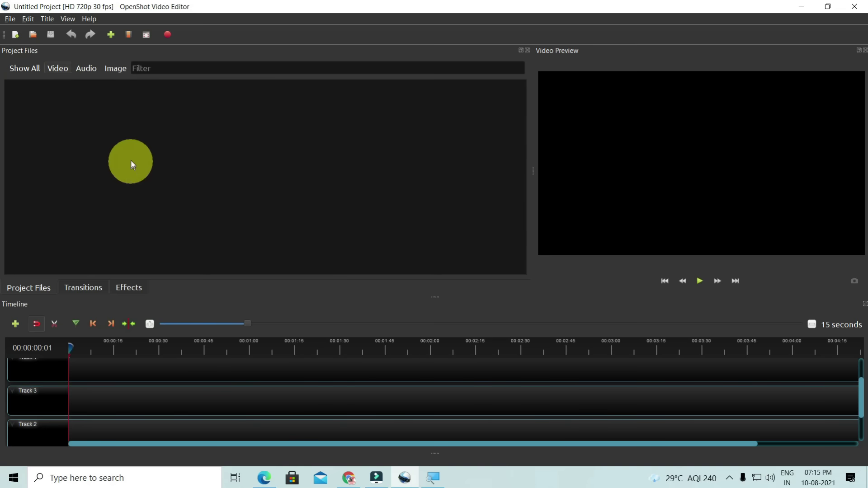
- Filter the project files by audio and by image, and open the file import dialog
{"action": "left_click", "coordinate": [83, 69]}
{"action": "left_click", "coordinate": [115, 71]}
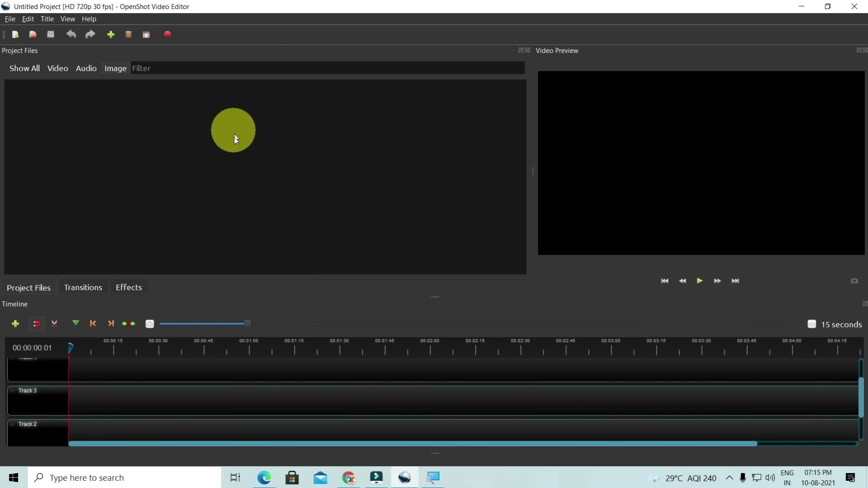
{"action": "right_click", "coordinate": [205, 150]}
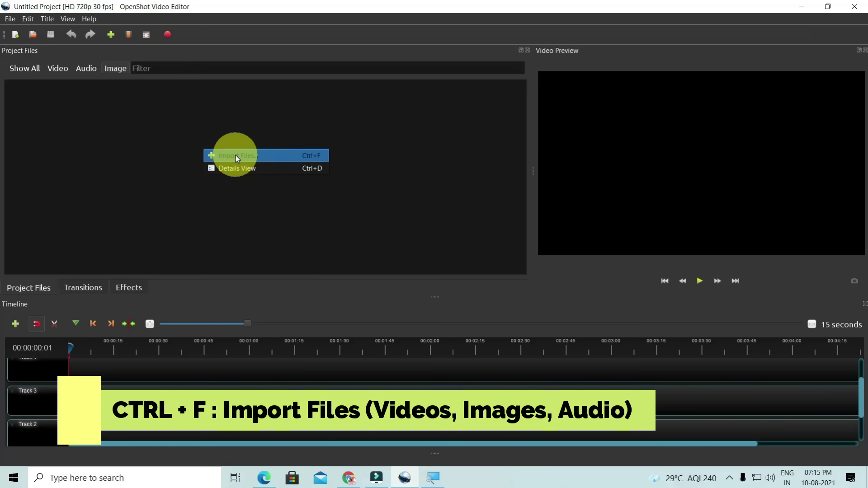
{"action": "left_click", "coordinate": [19, 132]}
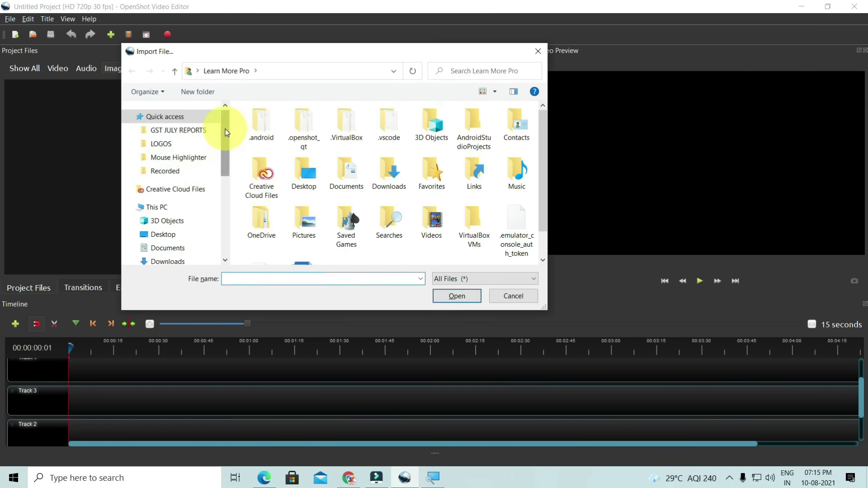
- Browse to the Videos folder inside Trial Files on New Volume (D:) for the import
{"action": "left_click_drag", "start_coordinate": [226, 130], "coordinate": [224, 191]}
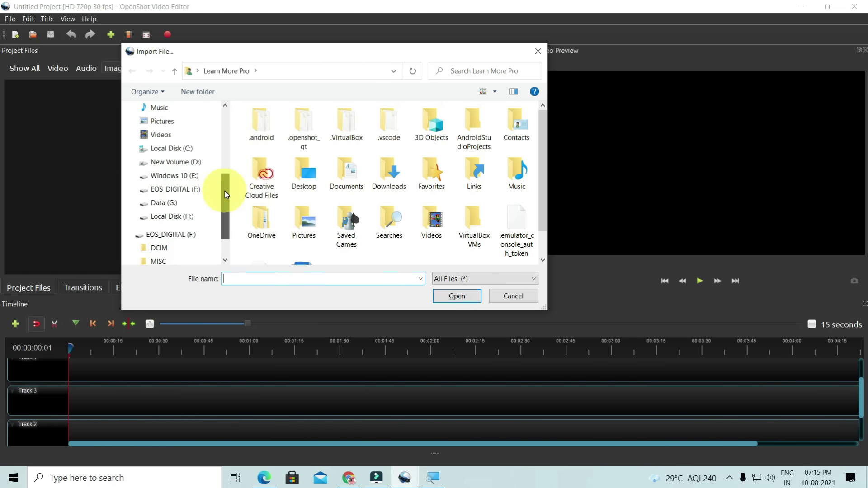
{"action": "left_click", "coordinate": [195, 165]}
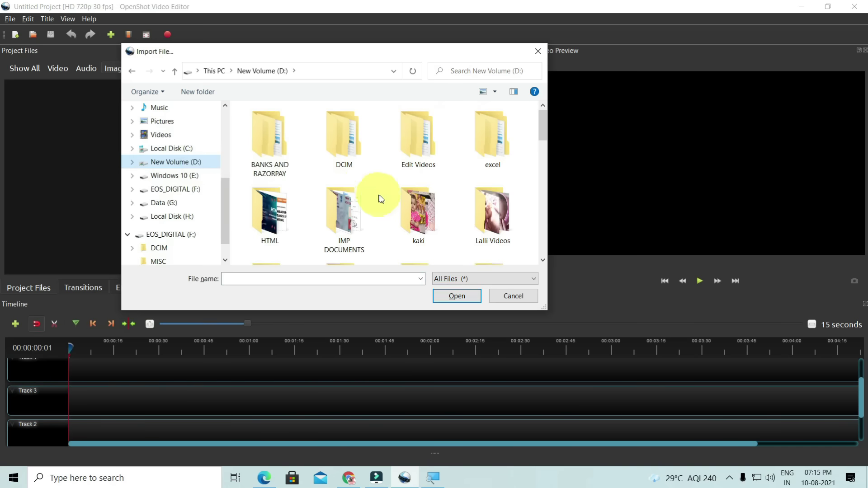
{"action": "left_click", "coordinate": [419, 212]}
{"action": "scroll", "coordinate": [419, 210], "scroll_direction": "down", "scroll_amount": 3}
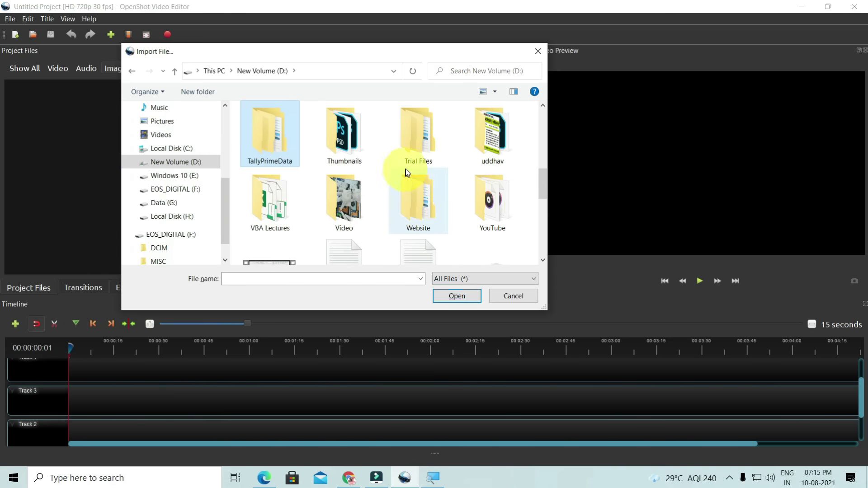
{"action": "double_click", "coordinate": [414, 142]}
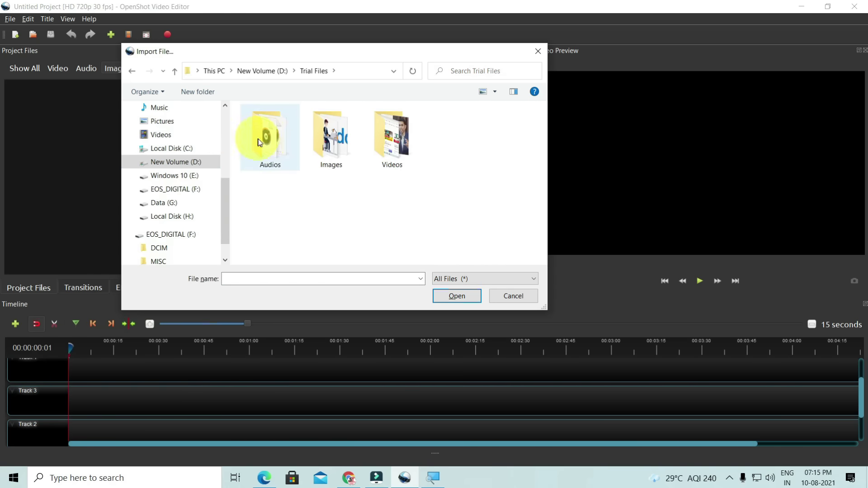
{"action": "left_click", "coordinate": [384, 141]}
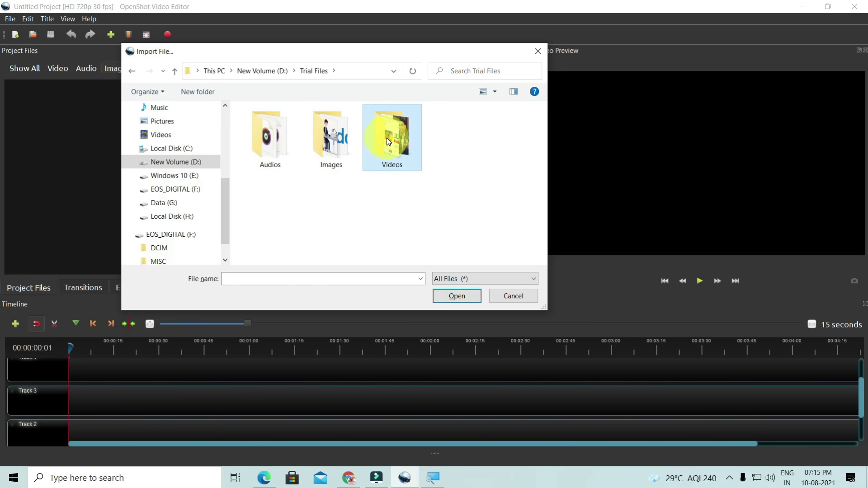
{"action": "double_click", "coordinate": [392, 135]}
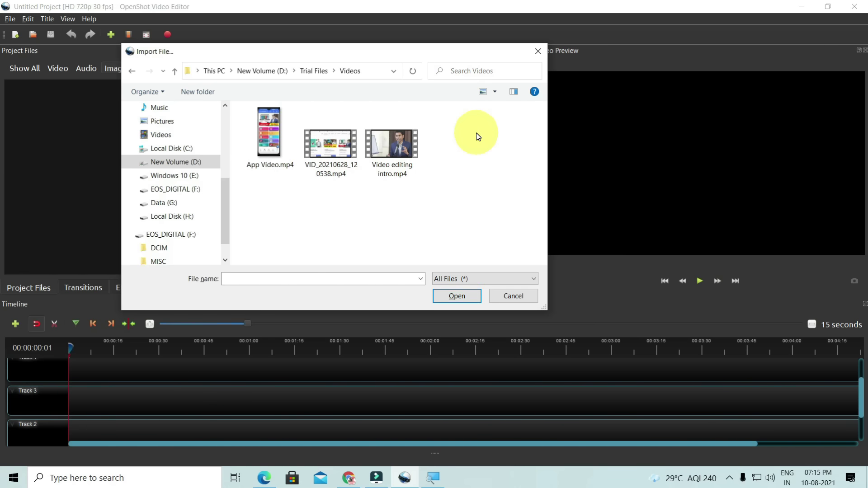
- Import App Video.mp4, VID_20210628_120538.mp4 and Video editing intro.mp4 together into the project
{"action": "left_click_drag", "start_coordinate": [479, 132], "coordinate": [250, 213]}
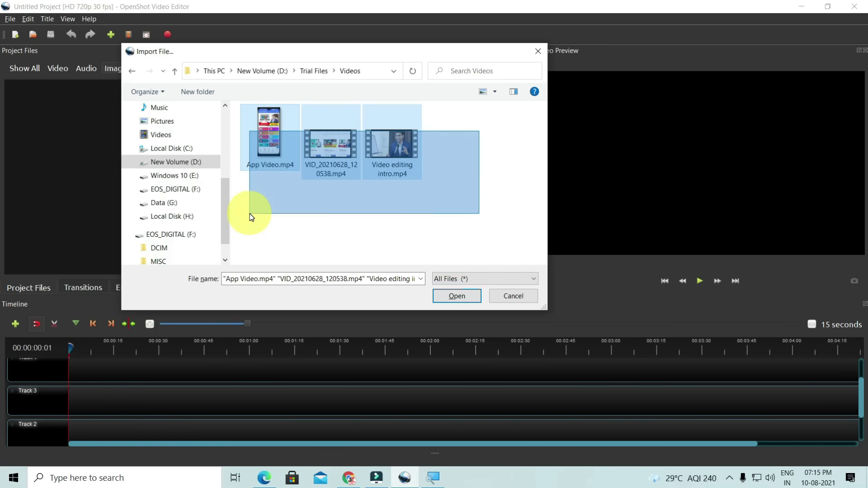
{"action": "left_click_drag", "start_coordinate": [476, 135], "coordinate": [270, 202]}
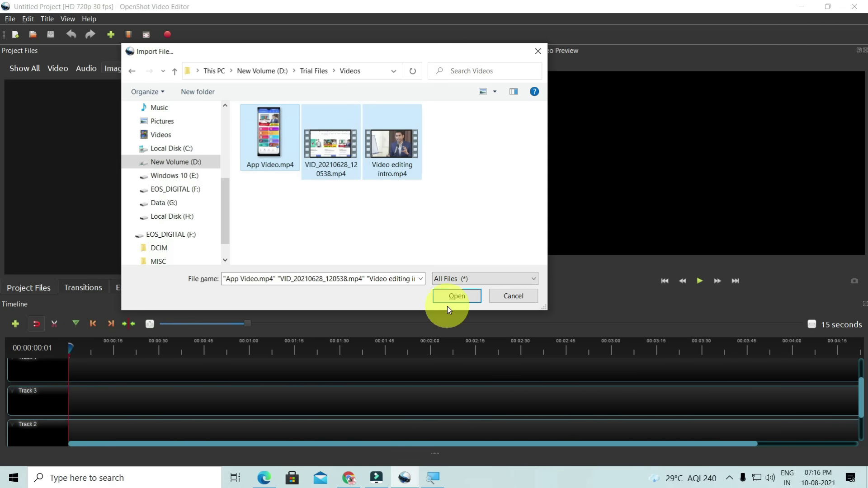
{"action": "left_click", "coordinate": [464, 295]}
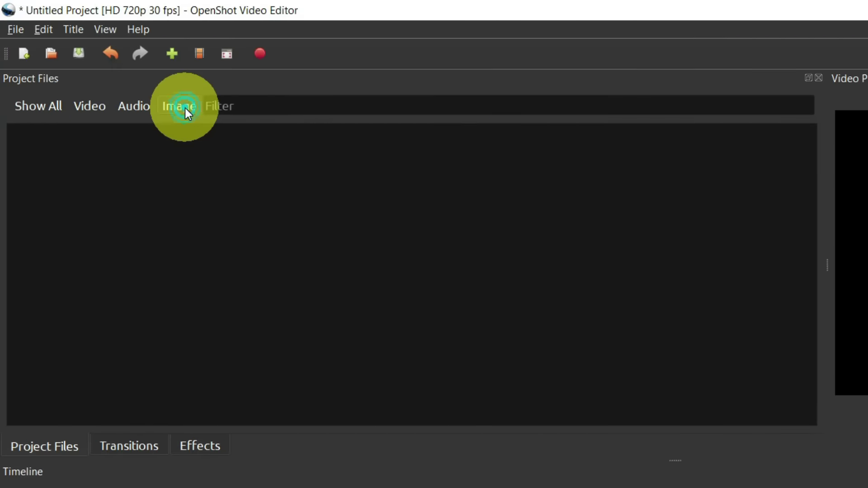
- Check the imported clips by filtering the project files by video, all, image and audio
{"action": "left_click", "coordinate": [89, 106]}
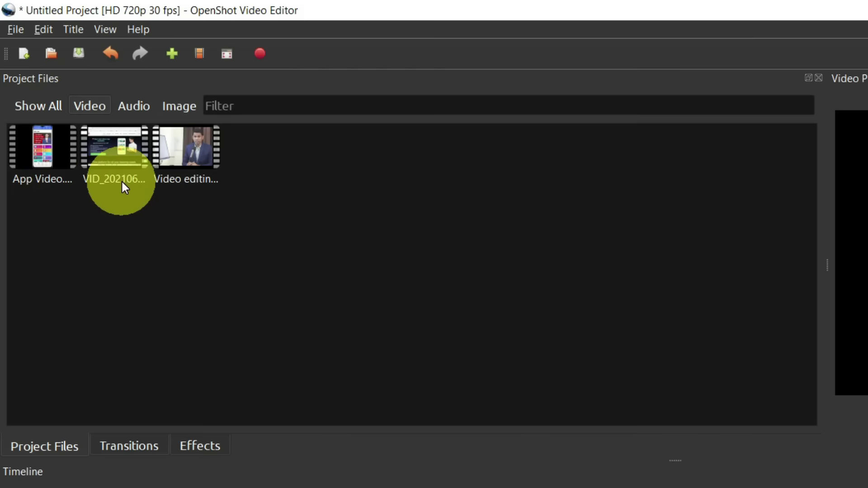
{"action": "left_click", "coordinate": [40, 110]}
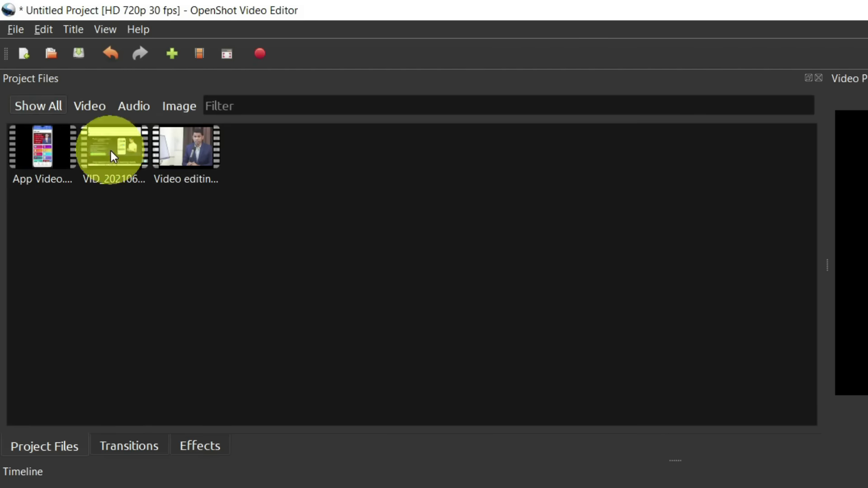
{"action": "left_click", "coordinate": [95, 109]}
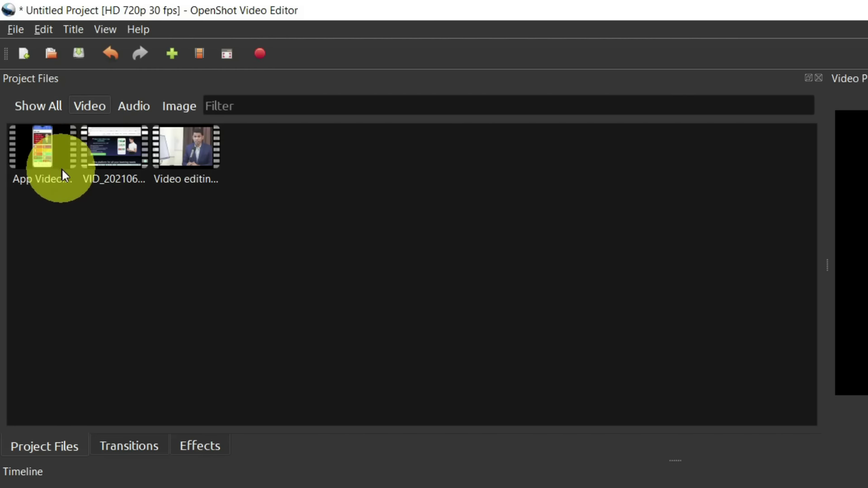
{"action": "left_click", "coordinate": [178, 113]}
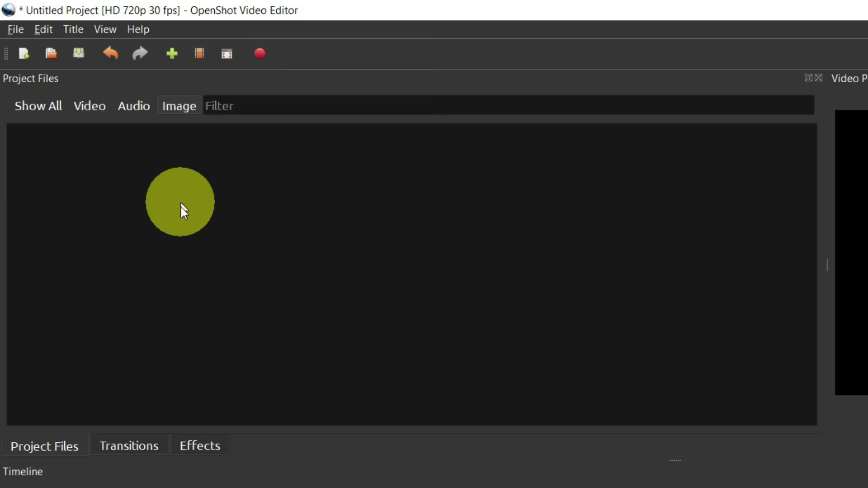
{"action": "left_click", "coordinate": [131, 108]}
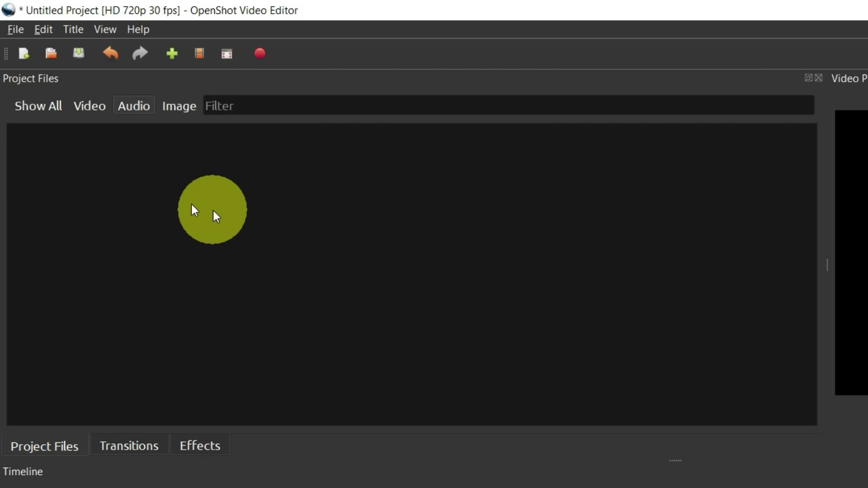
{"action": "left_click", "coordinate": [134, 107]}
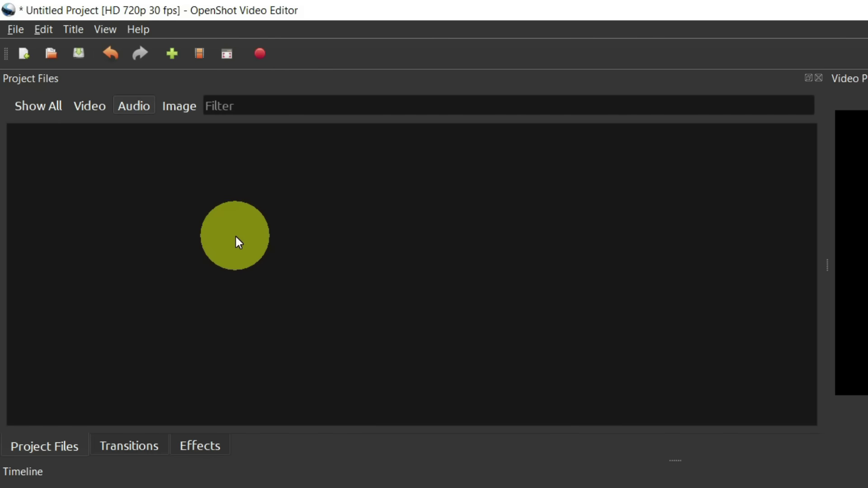
- Import all the audio files from the Audios folder in Trial Files into the project
{"action": "right_click", "coordinate": [239, 242]}
{"action": "left_click", "coordinate": [284, 246]}
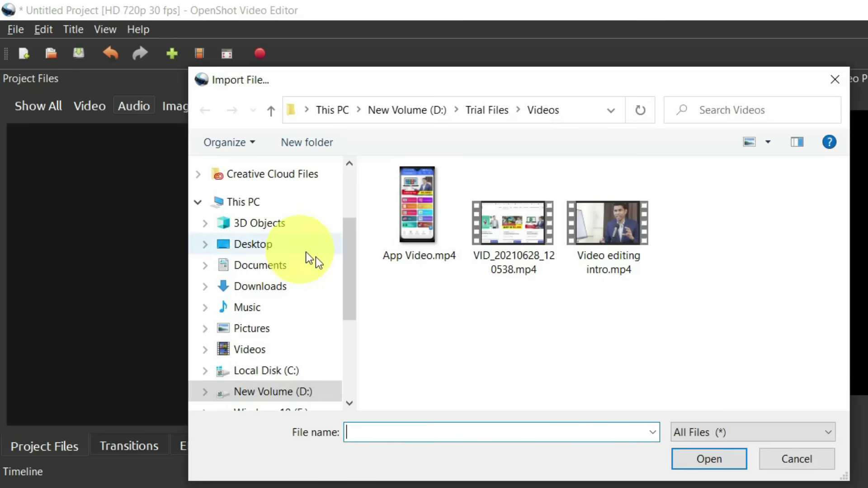
{"action": "left_click", "coordinate": [487, 113]}
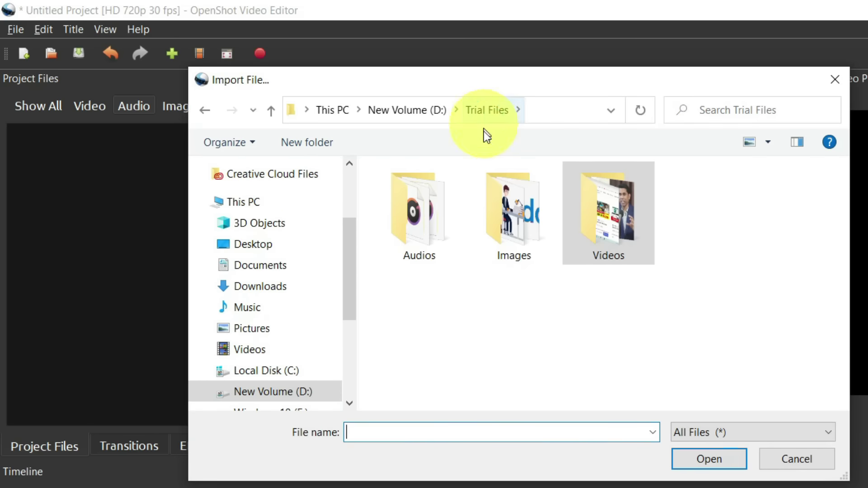
{"action": "double_click", "coordinate": [422, 214]}
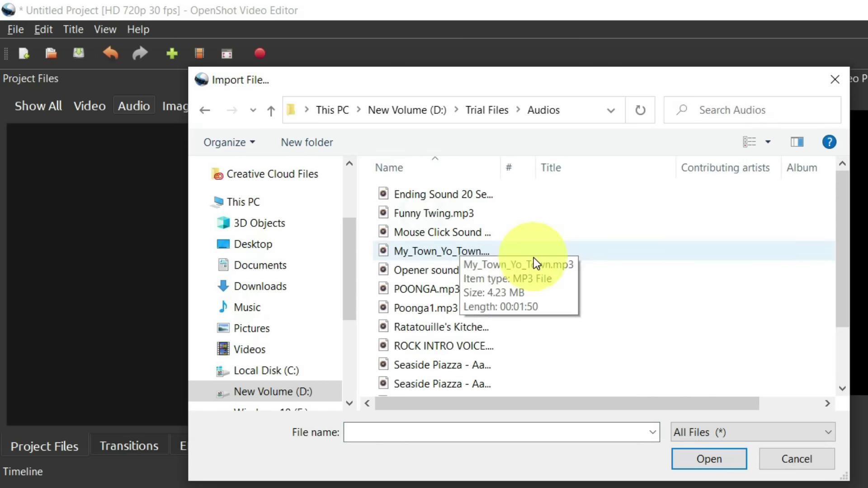
{"action": "scroll", "coordinate": [448, 267], "scroll_direction": "down", "scroll_amount": 1}
{"action": "scroll", "coordinate": [454, 285], "scroll_direction": "up", "scroll_amount": 1}
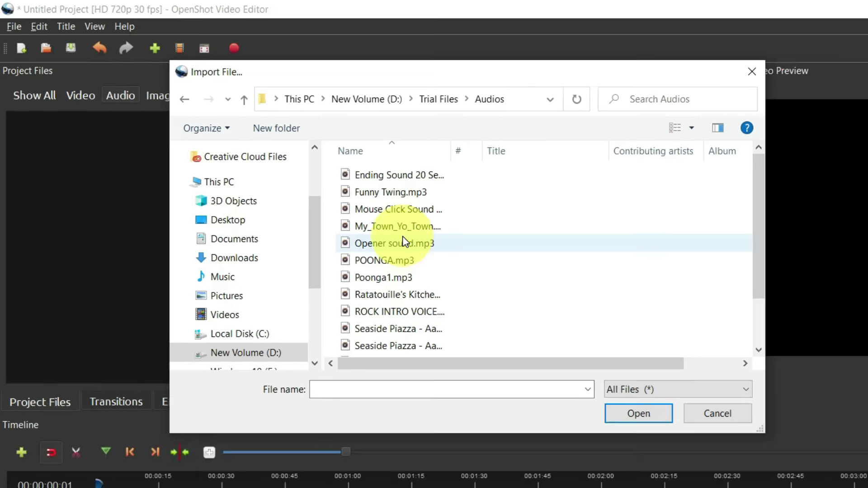
{"action": "key", "text": "ctrl+a"}
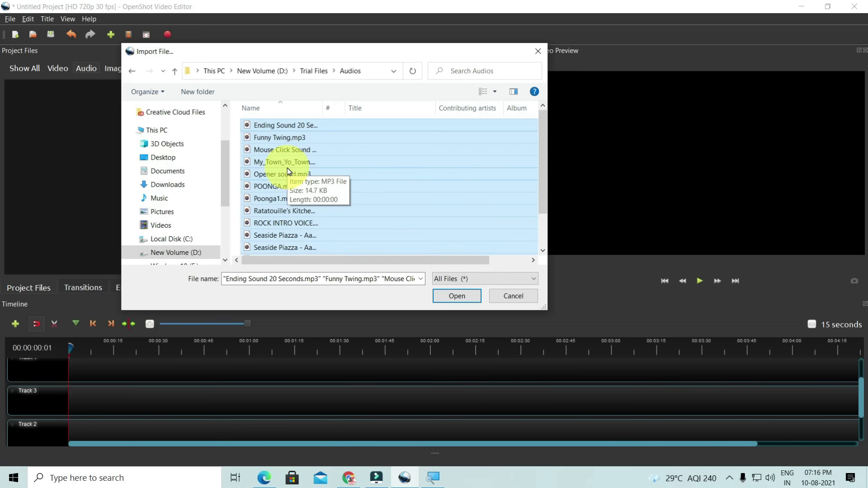
{"action": "scroll", "coordinate": [287, 171], "scroll_direction": "down", "scroll_amount": 1}
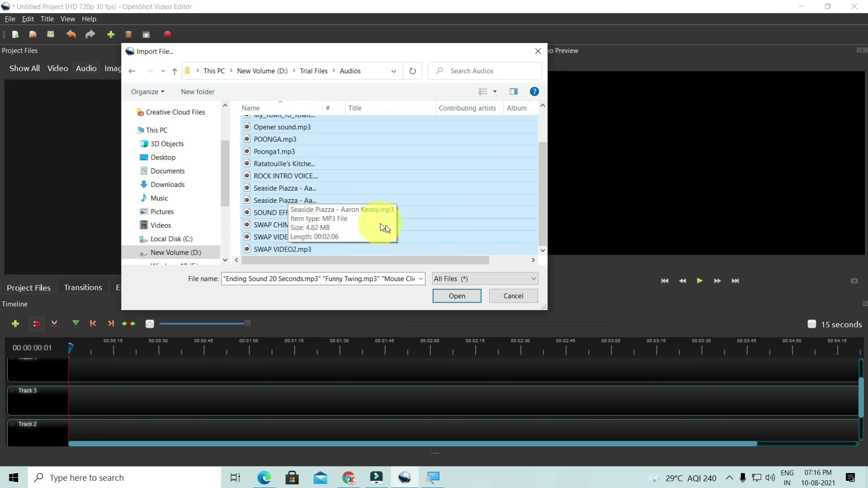
{"action": "left_click", "coordinate": [452, 296]}
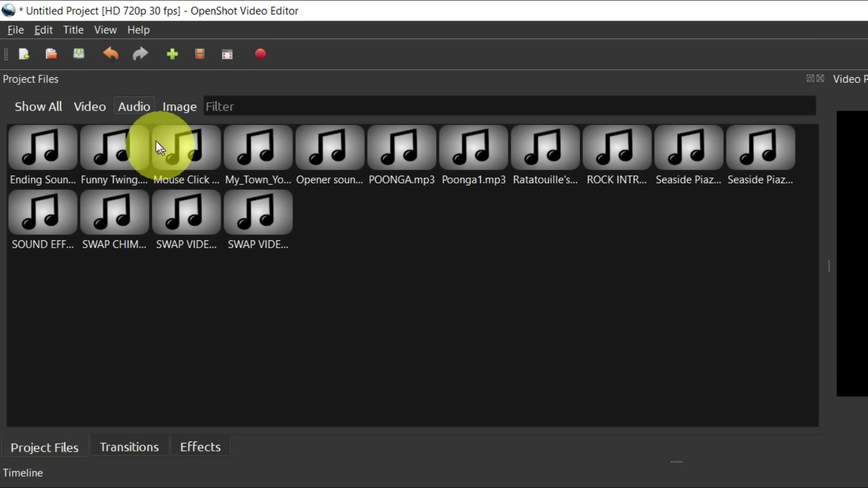
- Filter the project files by video, audio and image
{"action": "left_click", "coordinate": [93, 110]}
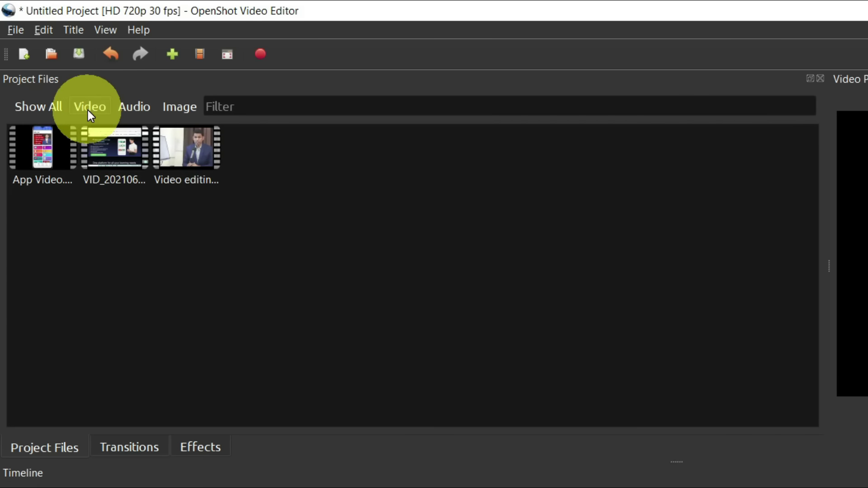
{"action": "left_click", "coordinate": [125, 111]}
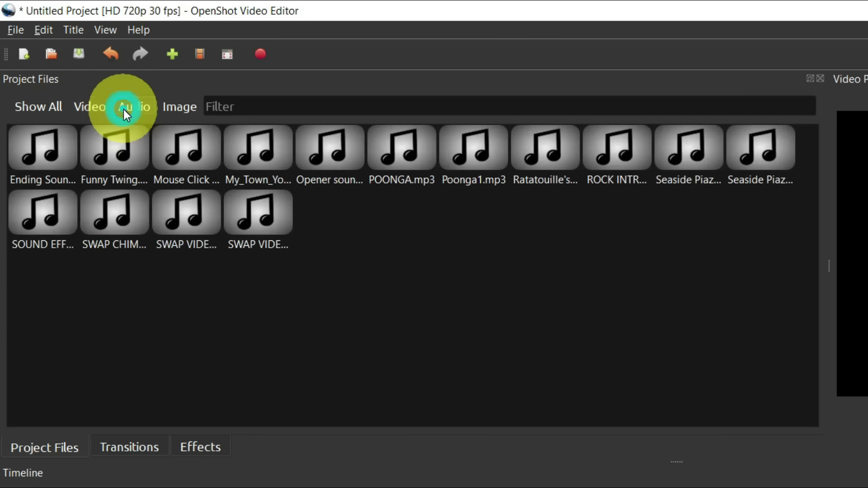
{"action": "left_click", "coordinate": [177, 109]}
- Import coffeee.gif, comnputer animation.gif and work together.gif from the Images folder in Trial Files
{"action": "right_click", "coordinate": [203, 190]}
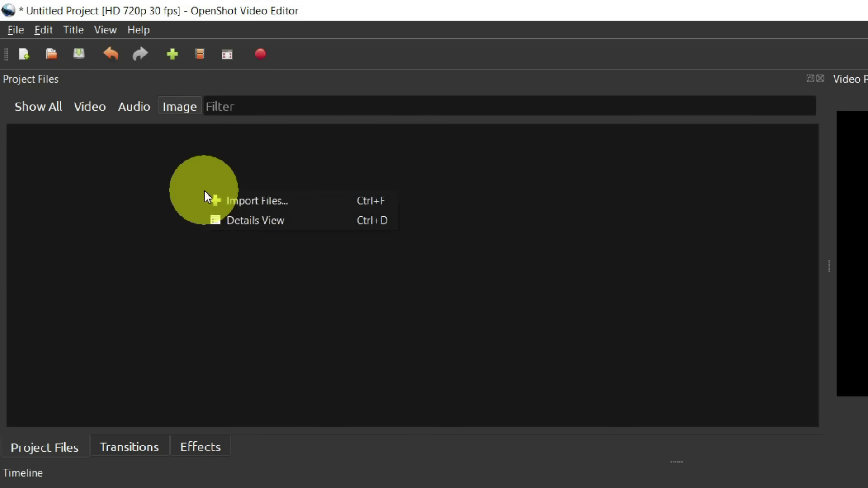
{"action": "left_click", "coordinate": [248, 201]}
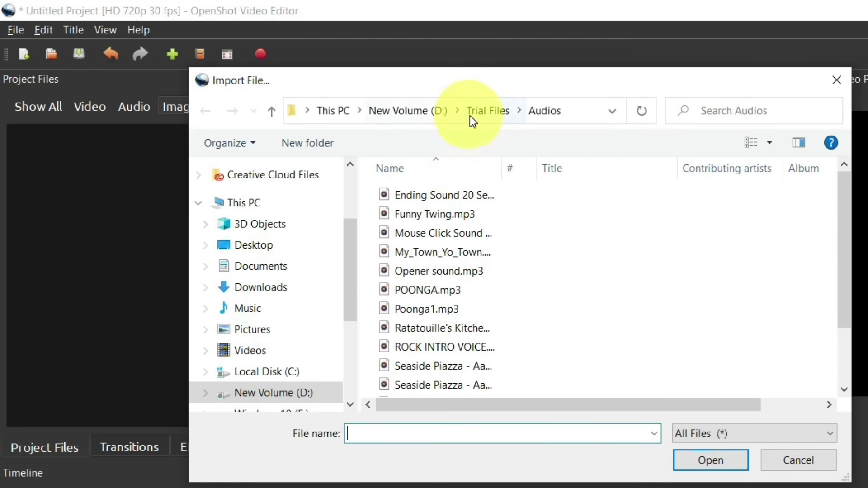
{"action": "left_click", "coordinate": [480, 113]}
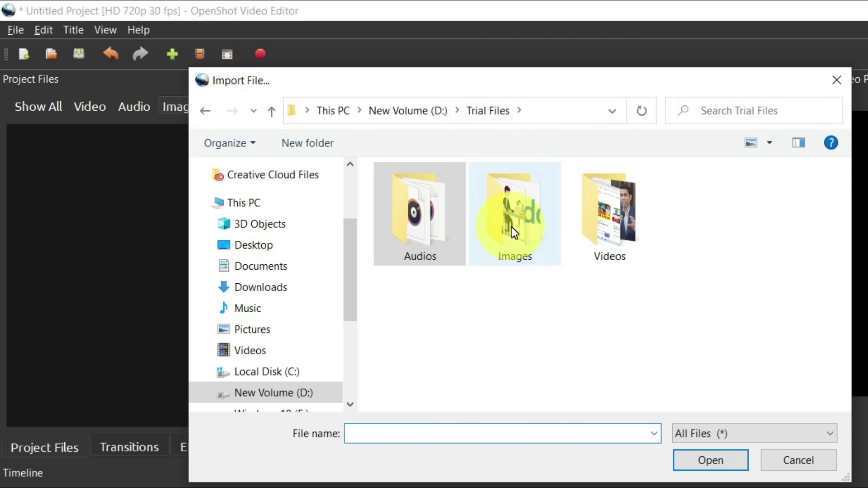
{"action": "double_click", "coordinate": [512, 227]}
{"action": "left_click", "coordinate": [721, 320]}
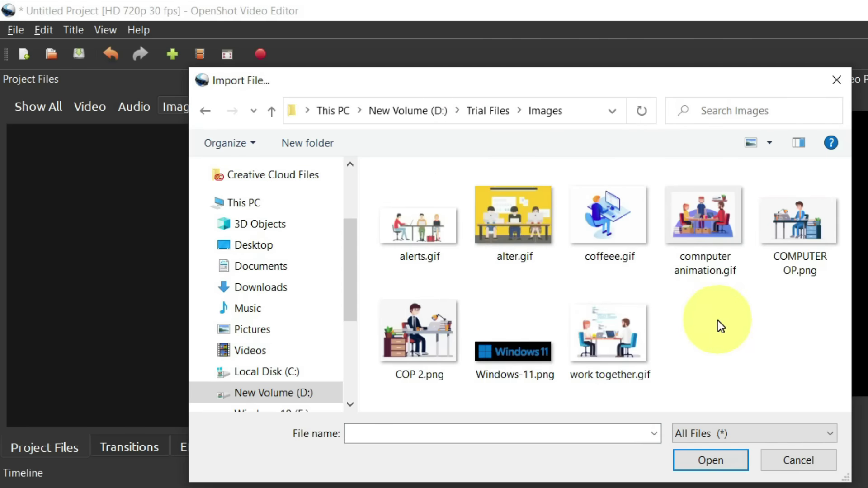
{"action": "key", "text": "ctrl+a"}
{"action": "left_click", "coordinate": [574, 333]}
{"action": "left_click", "coordinate": [604, 214], "text": "ctrl"}
{"action": "left_click", "coordinate": [698, 237], "text": "ctrl"}
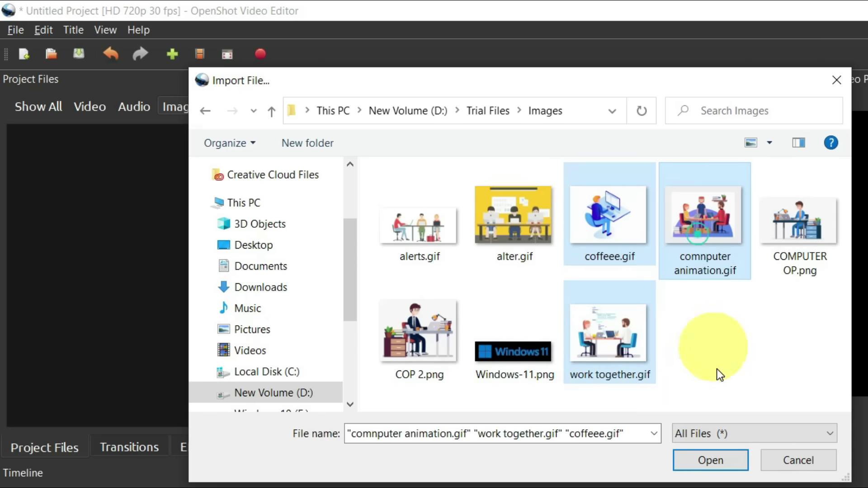
{"action": "left_click", "coordinate": [707, 459]}
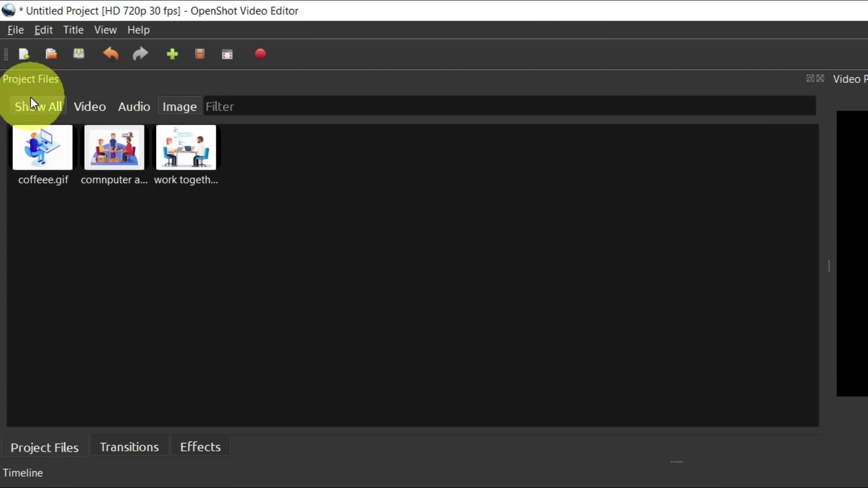
- Review the project files by video, audio and image, and show all of them together
{"action": "left_click", "coordinate": [77, 107]}
{"action": "left_click", "coordinate": [139, 107]}
{"action": "left_click", "coordinate": [173, 109]}
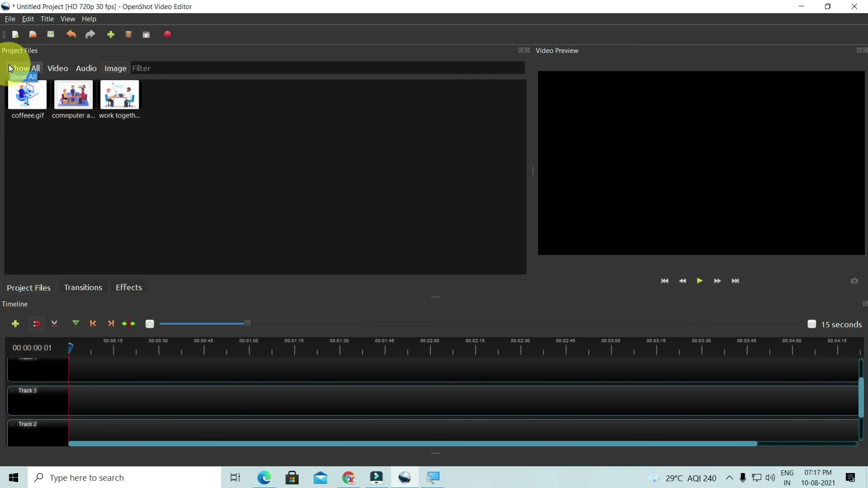
{"action": "left_click", "coordinate": [15, 68]}
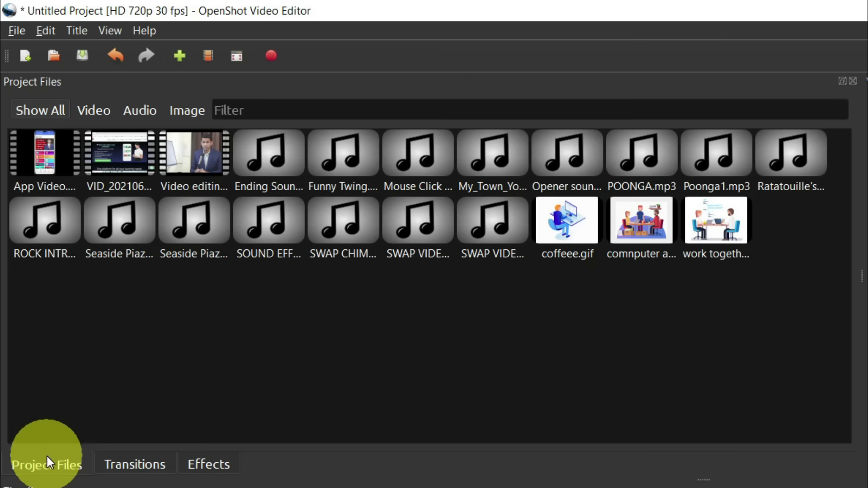
- Look through the available transitions and effects, and return to the project files
{"action": "left_click", "coordinate": [136, 470]}
{"action": "left_click", "coordinate": [198, 469]}
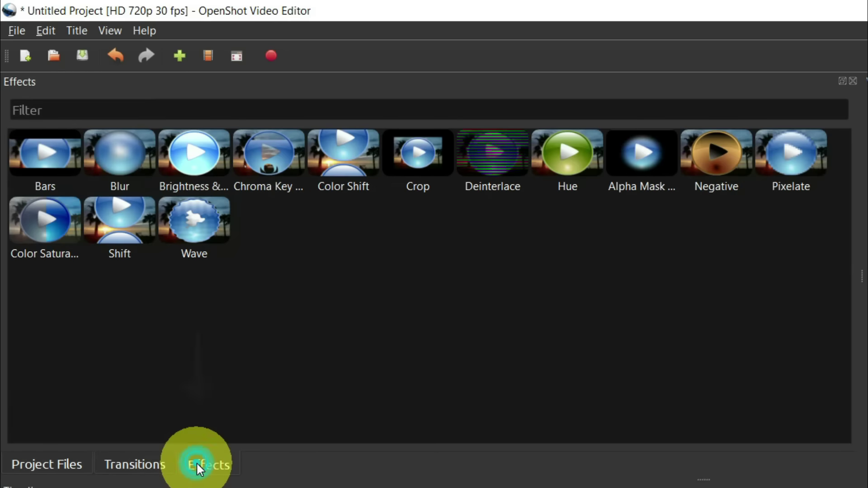
{"action": "left_click", "coordinate": [134, 471]}
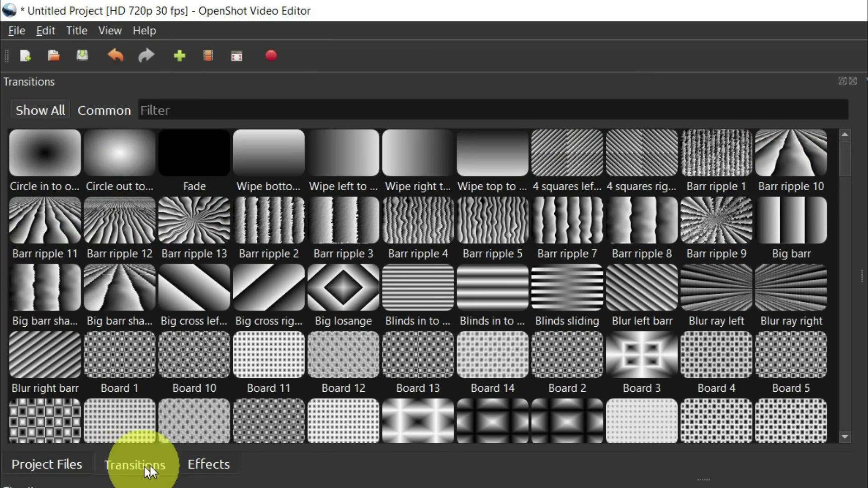
{"action": "left_click", "coordinate": [44, 470]}
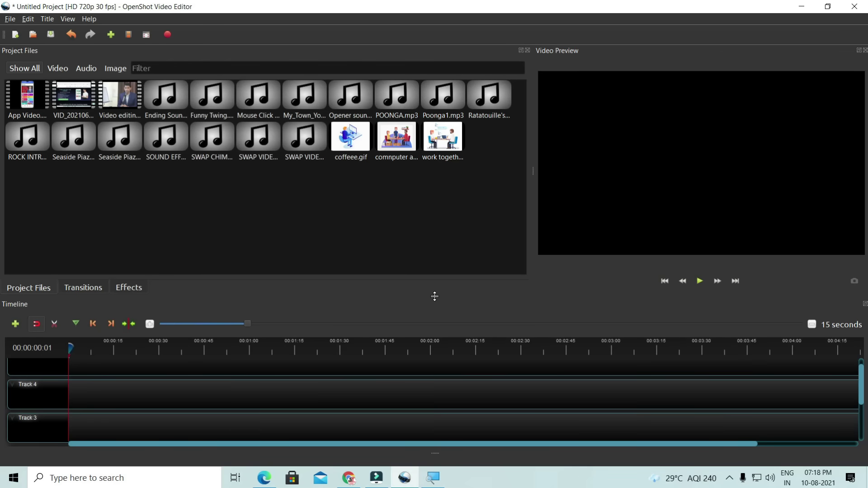
- Enlarge the timeline area until all five tracks show, and widen the video preview area beside the project files
{"action": "left_click_drag", "start_coordinate": [434, 297], "coordinate": [435, 223]}
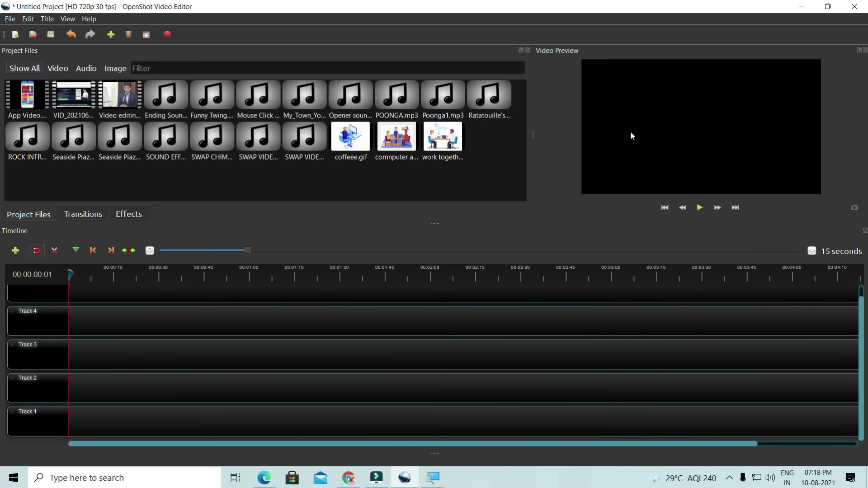
{"action": "left_click_drag", "start_coordinate": [438, 225], "coordinate": [439, 216]}
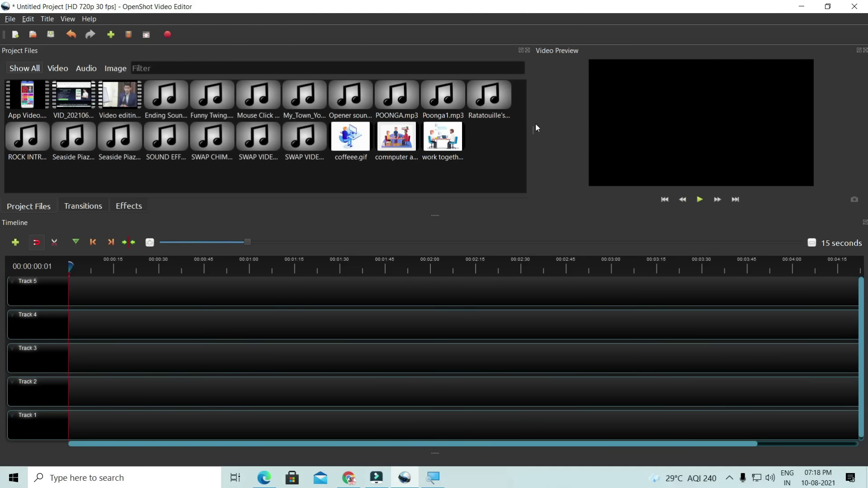
{"action": "left_click_drag", "start_coordinate": [533, 127], "coordinate": [478, 135]}
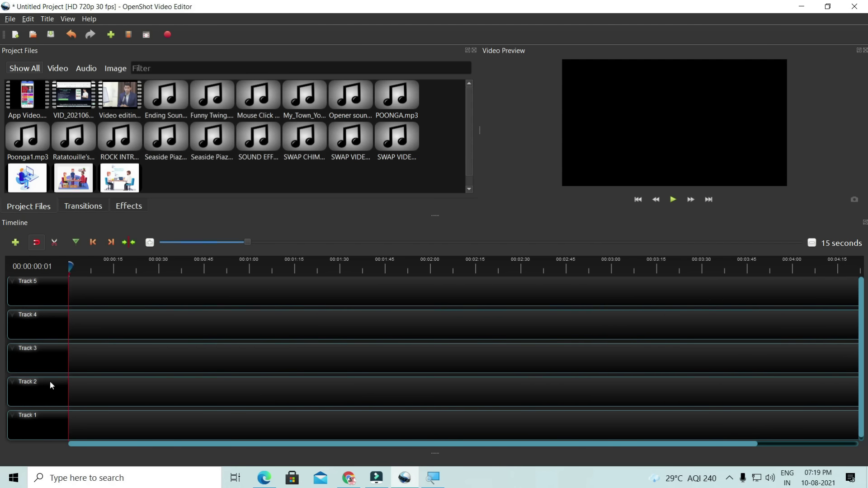
- Remove Track 5 and Track 4 from the timeline
{"action": "right_click", "coordinate": [21, 292]}
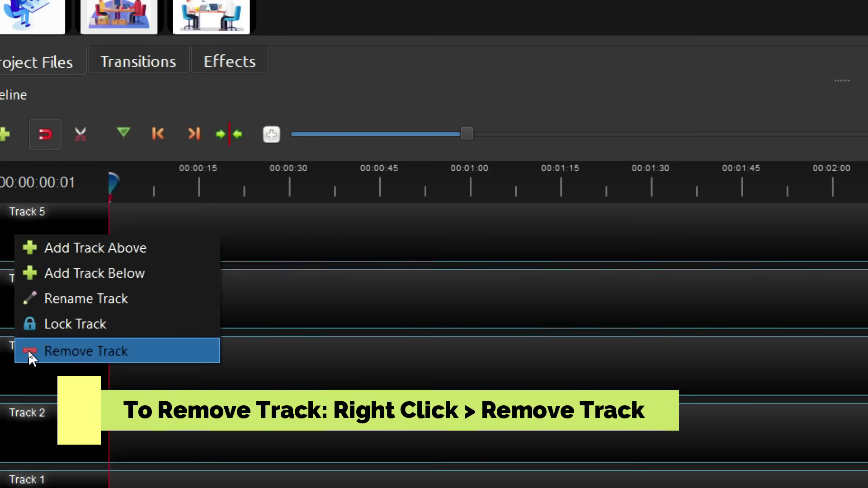
{"action": "left_click", "coordinate": [29, 351]}
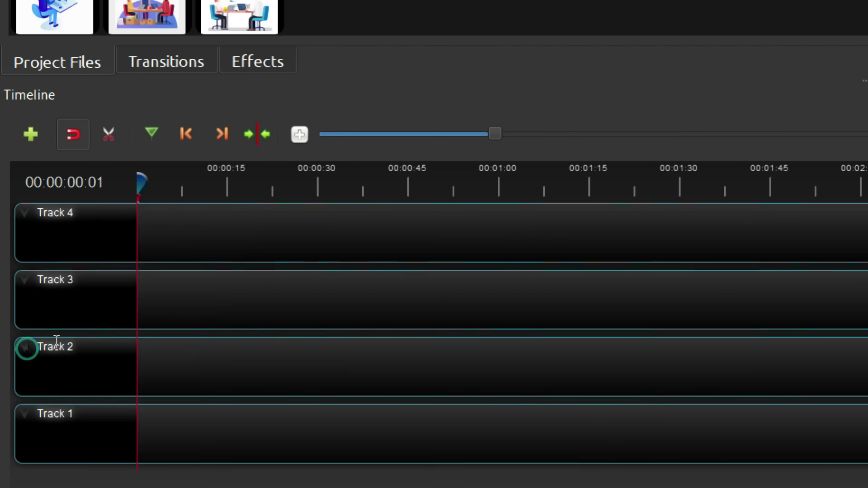
{"action": "right_click", "coordinate": [66, 235]}
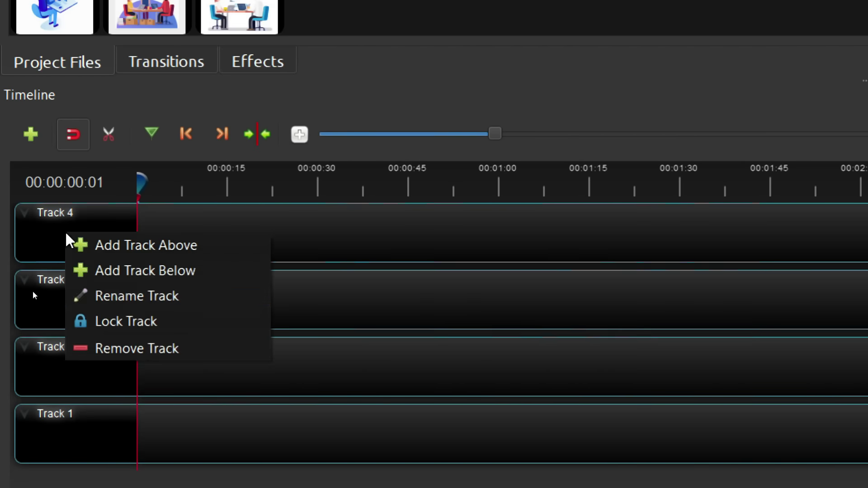
{"action": "left_click", "coordinate": [115, 350]}
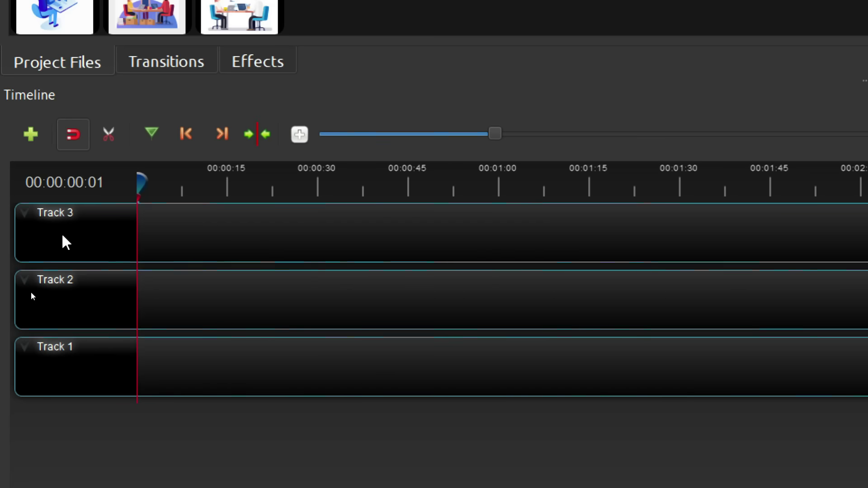
- Rename Track 1 as VIDEO
{"action": "right_click", "coordinate": [78, 362]}
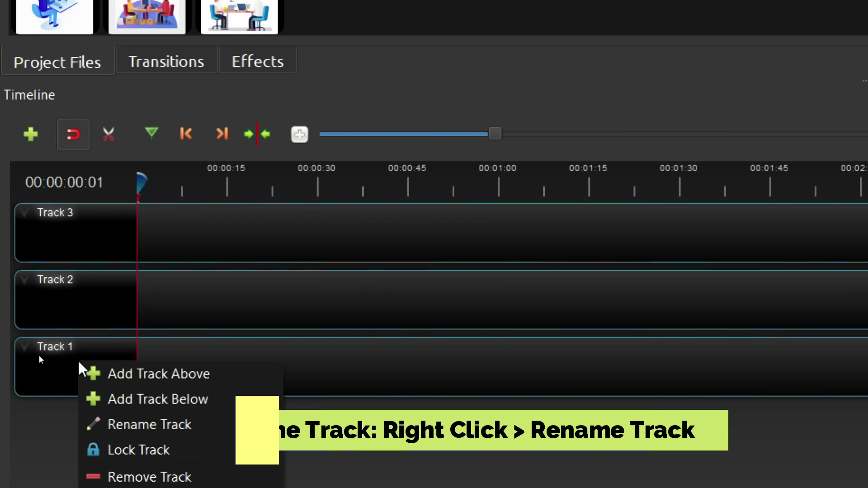
{"action": "left_click", "coordinate": [132, 424]}
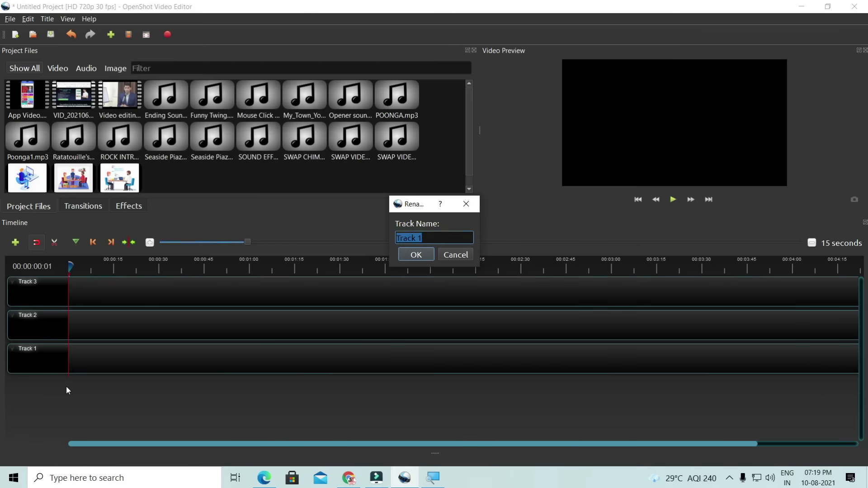
{"action": "key", "text": "BackSpace"}
{"action": "type", "text": "Vi"}
{"action": "key", "text": "BackSpace"}
{"action": "key", "text": "BackSpace"}
{"action": "type", "text": "VIDEO"}
{"action": "left_click", "coordinate": [409, 256]}
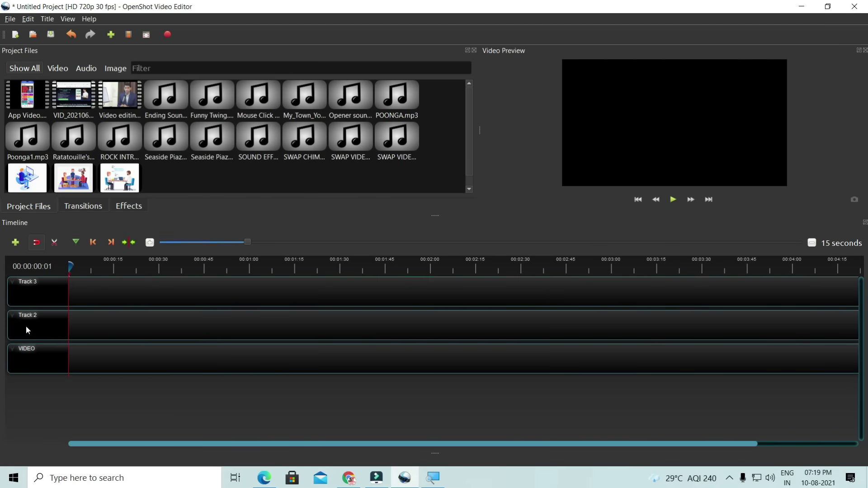
{"action": "right_click", "coordinate": [26, 327]}
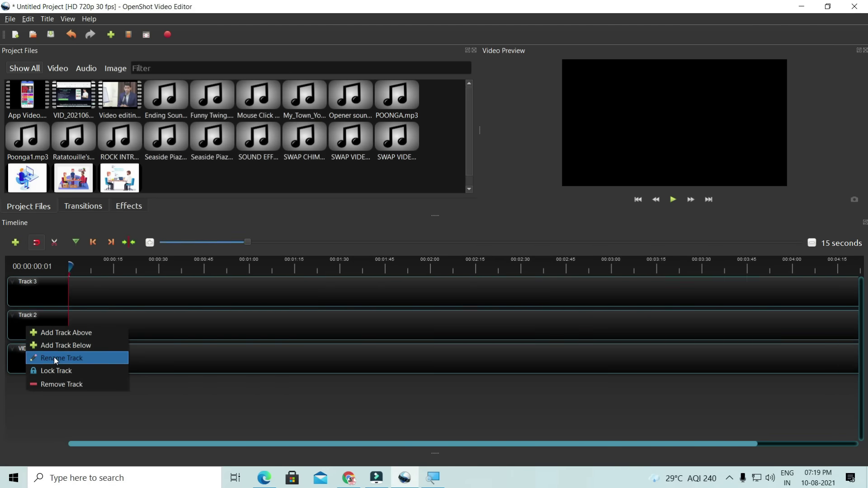
{"action": "left_click", "coordinate": [13, 358]}
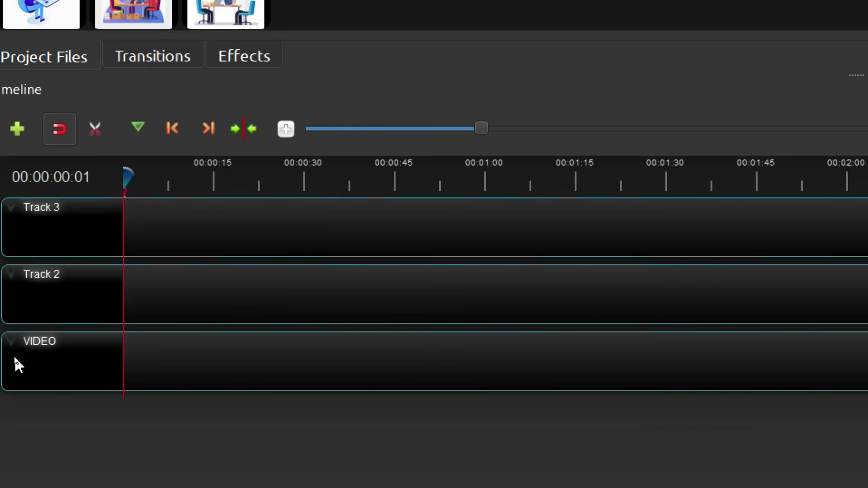
{"action": "right_click", "coordinate": [53, 281]}
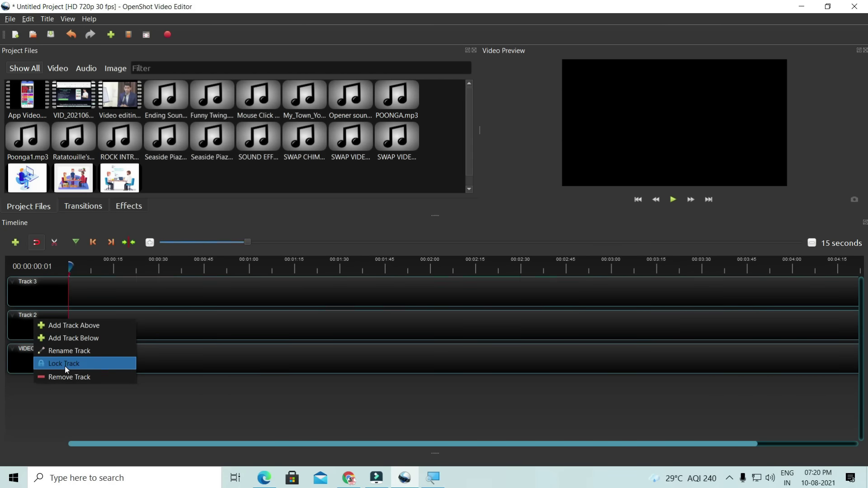
{"action": "left_click", "coordinate": [37, 295]}
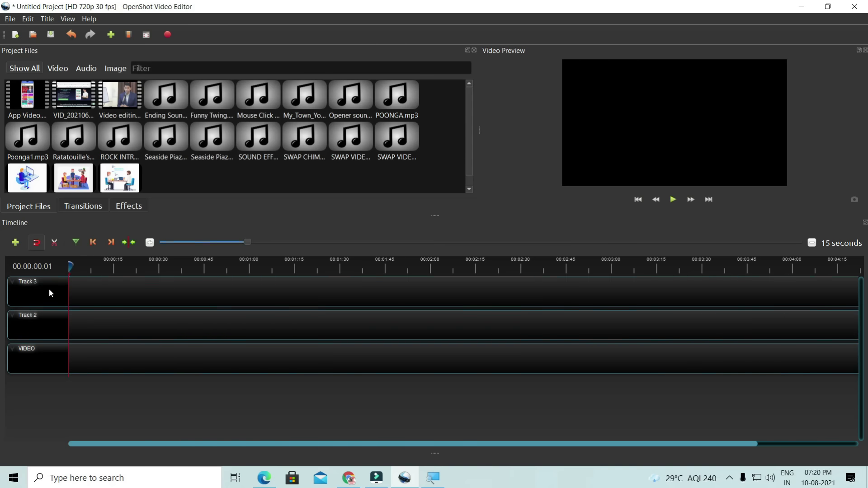
- Place Video editing intro.mp4 at the very start of the VIDEO track and enlarge the video preview area
{"action": "left_click", "coordinate": [114, 94]}
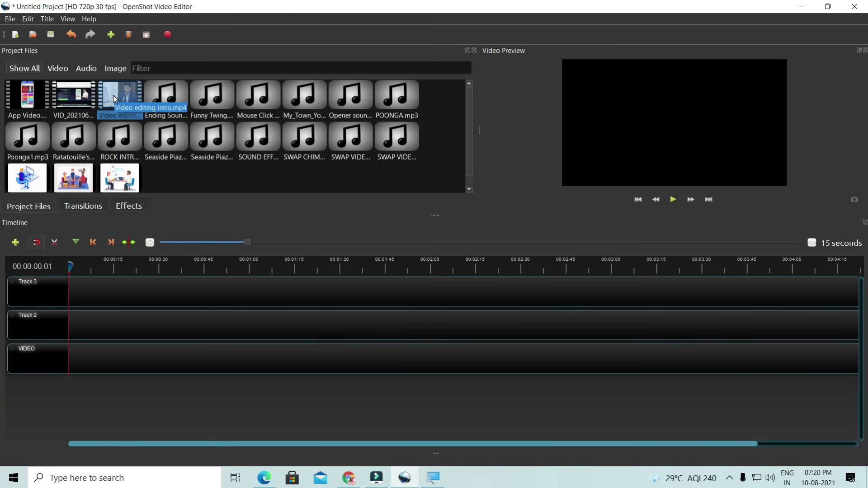
{"action": "left_click_drag", "start_coordinate": [113, 95], "coordinate": [69, 358]}
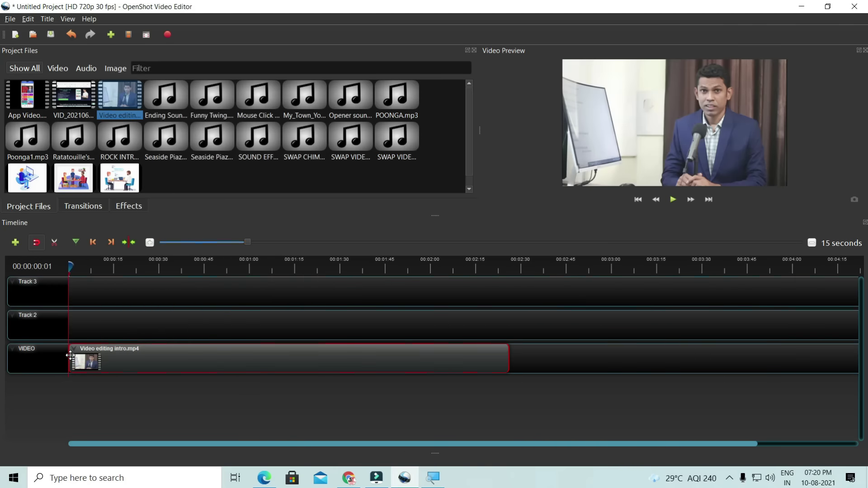
{"action": "mouse_move", "coordinate": [80, 356]}
{"action": "left_mouse_down"}
{"action": "mouse_move", "coordinate": [244, 360]}
{"action": "mouse_move", "coordinate": [273, 350]}
{"action": "mouse_move", "coordinate": [66, 359]}
{"action": "left_mouse_up"}
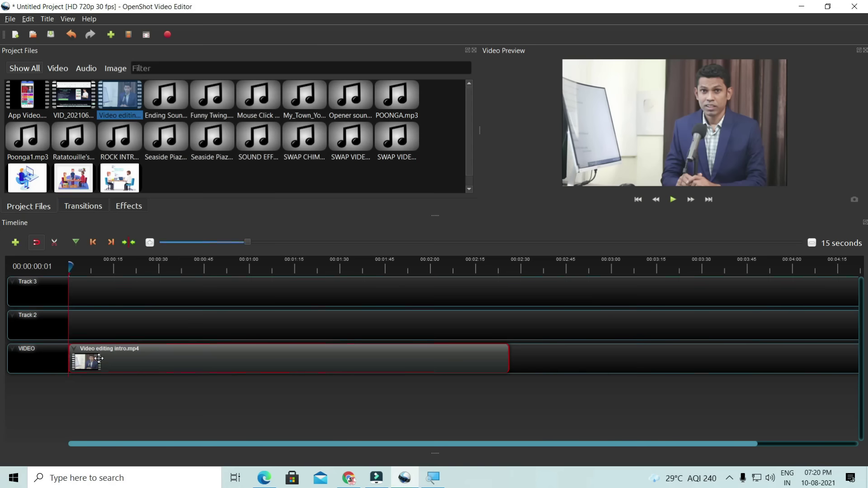
{"action": "left_click_drag", "start_coordinate": [435, 215], "coordinate": [437, 282]}
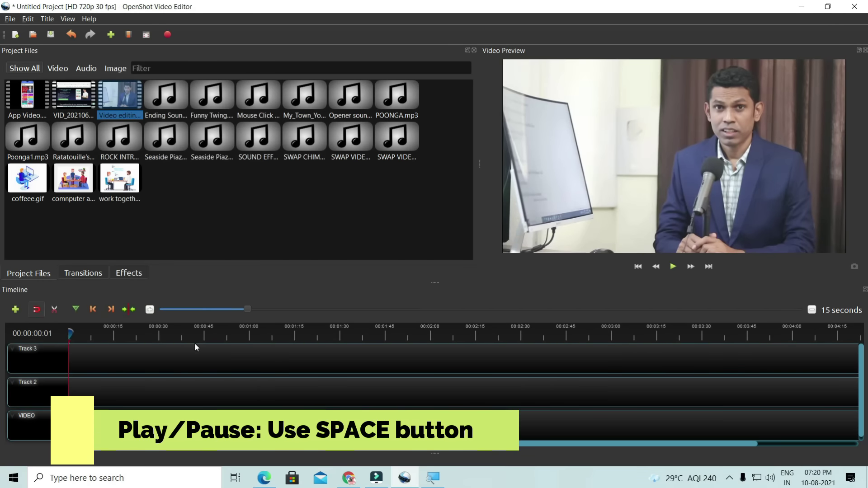
- Play and pause the clip in the preview twice, and move the playhead back to 00:00:31:21
{"action": "key", "text": "space"}
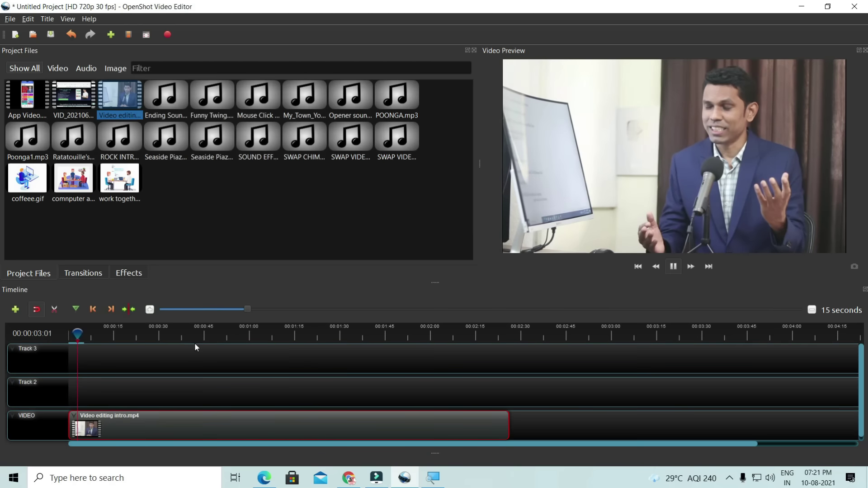
{"action": "key", "text": "space"}
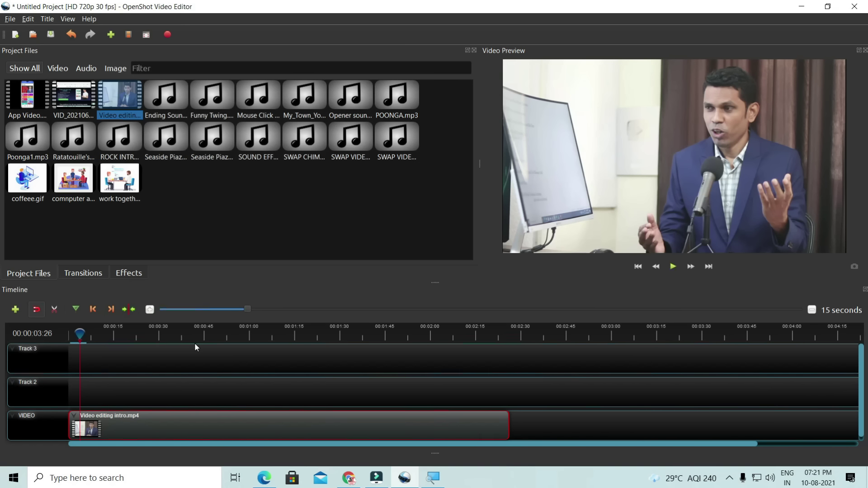
{"action": "key", "text": "space"}
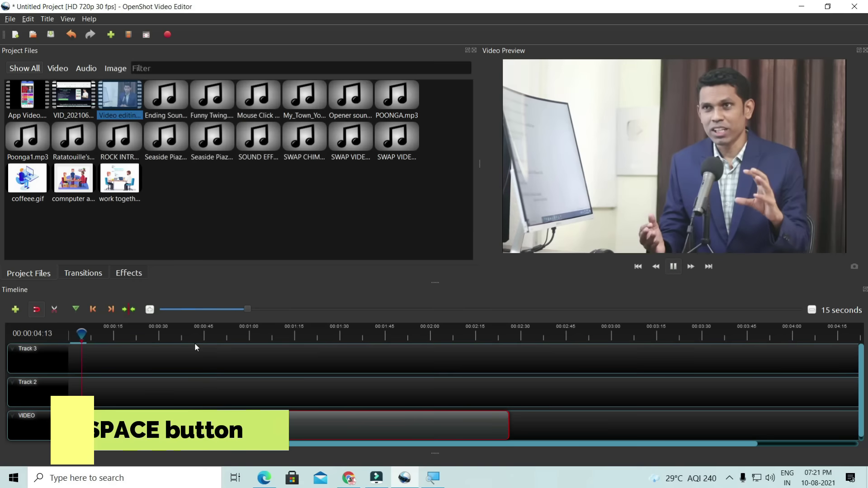
{"action": "key", "text": "space"}
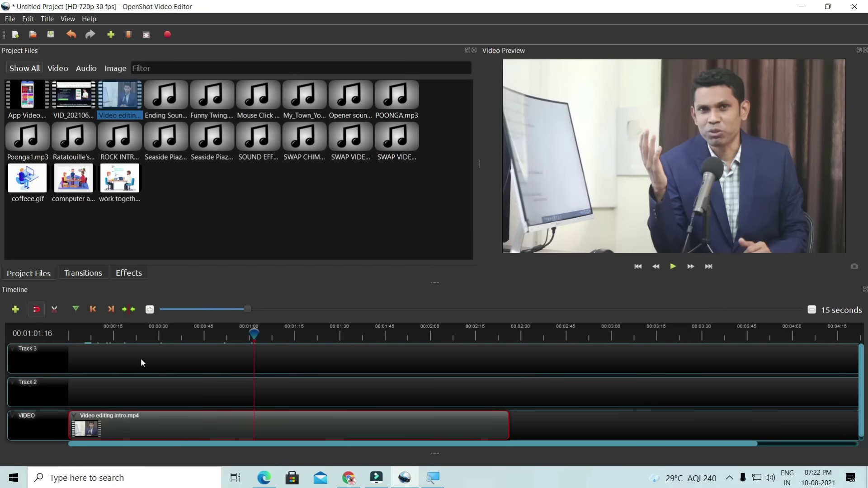
{"action": "left_click_drag", "start_coordinate": [253, 333], "coordinate": [164, 335]}
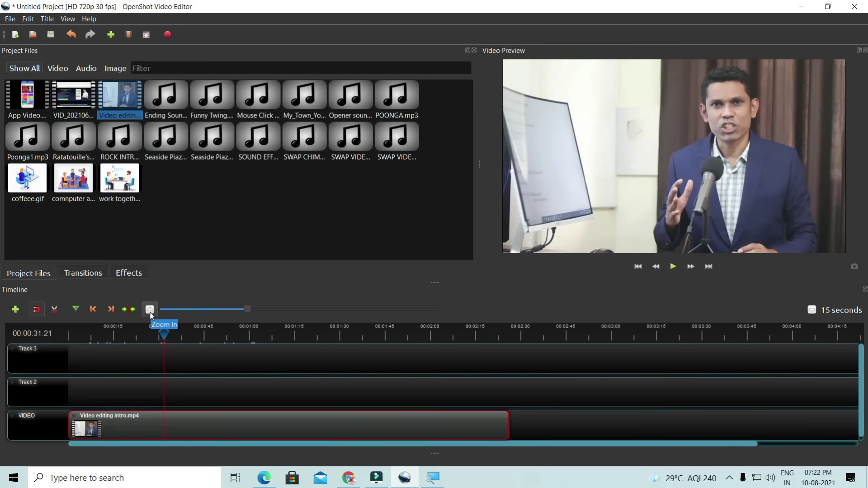
- Zoom the timeline in to the 1-second scale, out to 20 seconds, and in again to 15 seconds
{"action": "left_click", "coordinate": [150, 310]}
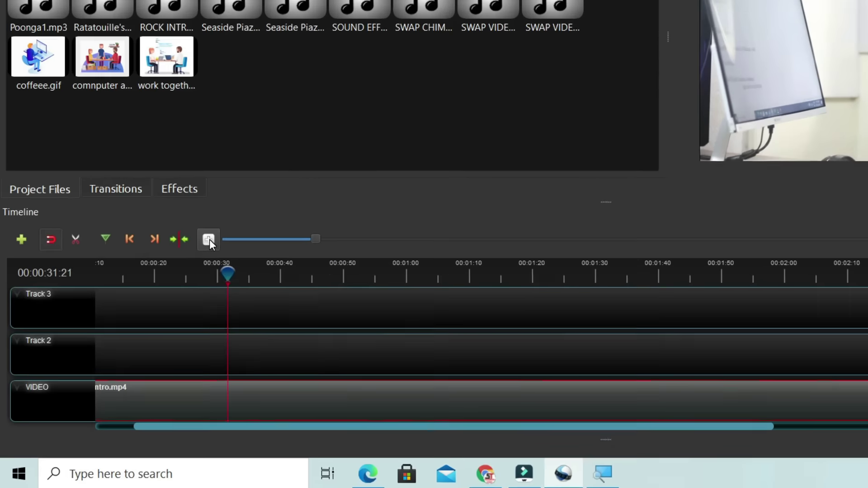
{"action": "left_click", "coordinate": [210, 240]}
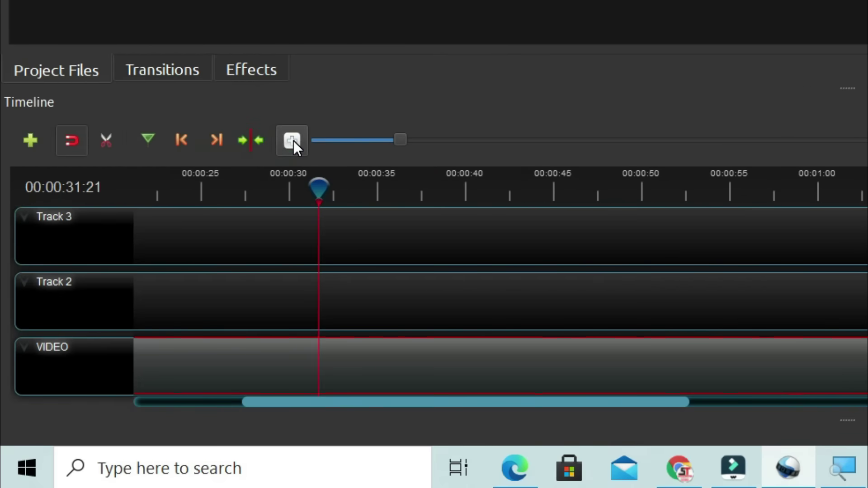
{"action": "left_click", "coordinate": [292, 141]}
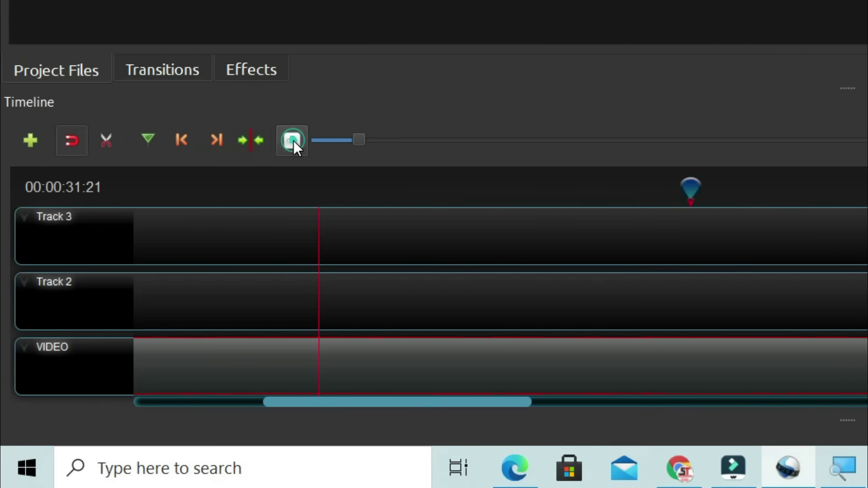
{"action": "left_click", "coordinate": [292, 140]}
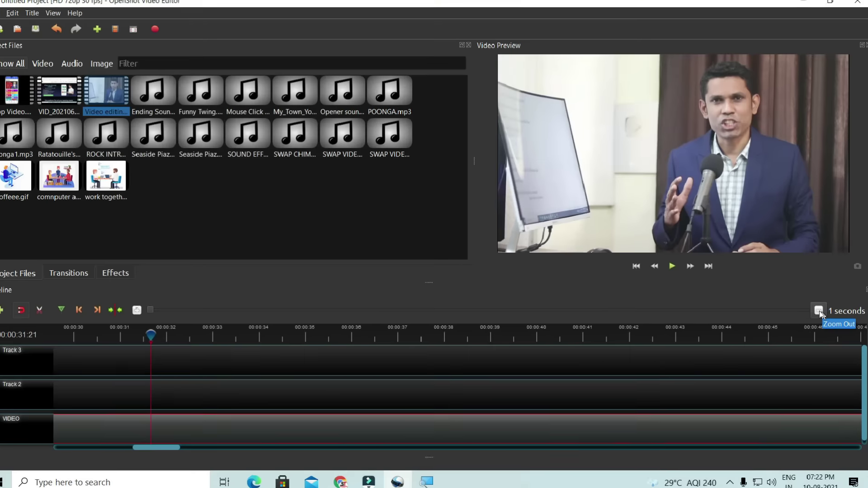
{"action": "left_click", "coordinate": [819, 311]}
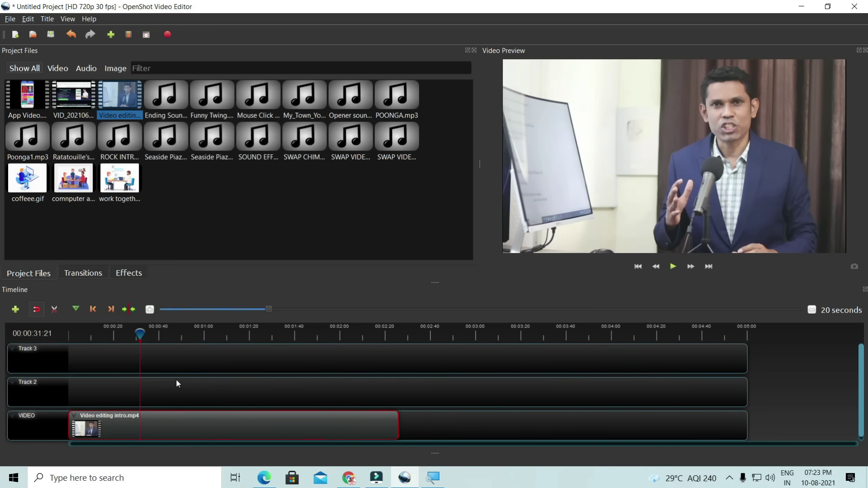
{"action": "left_click", "coordinate": [150, 311]}
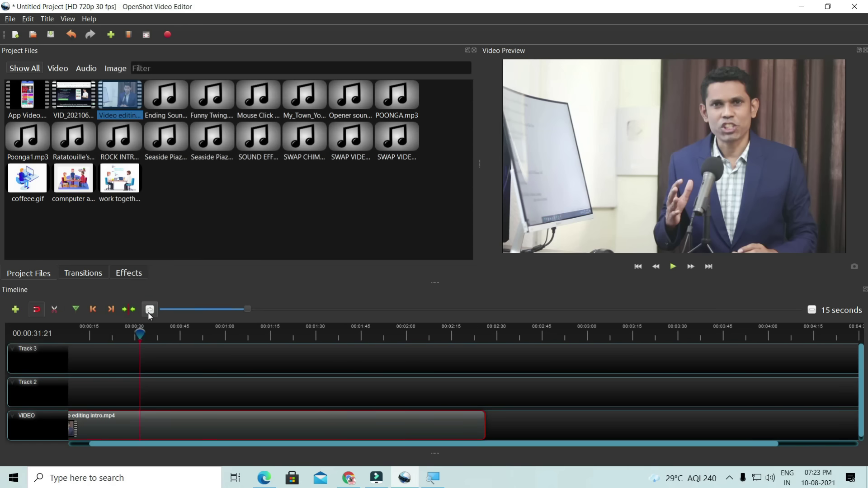
- Zoom the timeline in to 5 seconds and out to 45 seconds, and return to the 15-second scale showing the clip's start
{"action": "left_click_drag", "start_coordinate": [166, 421], "coordinate": [158, 422]}
{"action": "scroll", "coordinate": [157, 422], "scroll_direction": "up", "scroll_amount": 2}
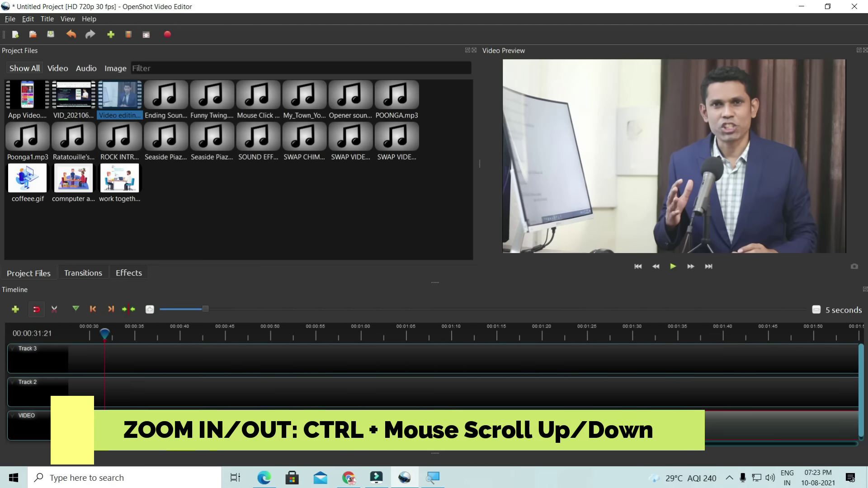
{"action": "scroll", "coordinate": [158, 423], "scroll_direction": "down", "scroll_amount": 2}
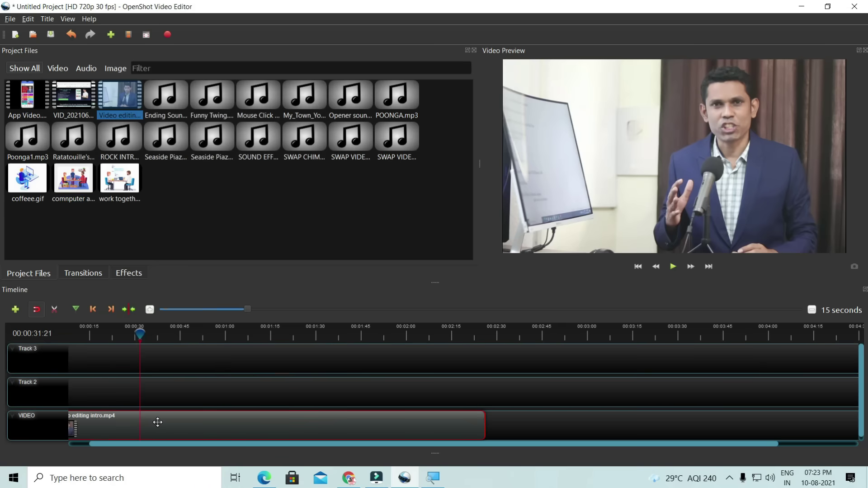
{"action": "scroll", "coordinate": [157, 422], "scroll_direction": "up", "scroll_amount": 2}
{"action": "scroll", "coordinate": [157, 422], "scroll_direction": "down", "scroll_amount": 5}
{"action": "scroll", "coordinate": [157, 422], "scroll_direction": "down", "scroll_amount": 1}
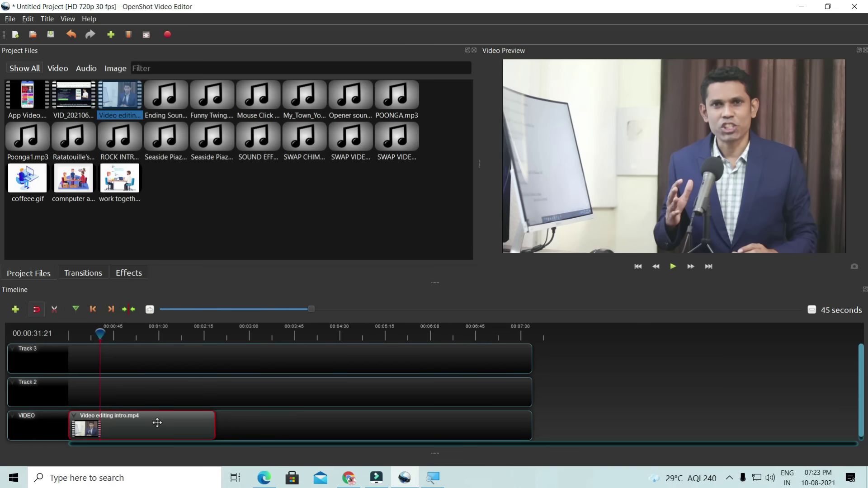
{"action": "scroll", "coordinate": [157, 422], "scroll_direction": "up", "scroll_amount": 1}
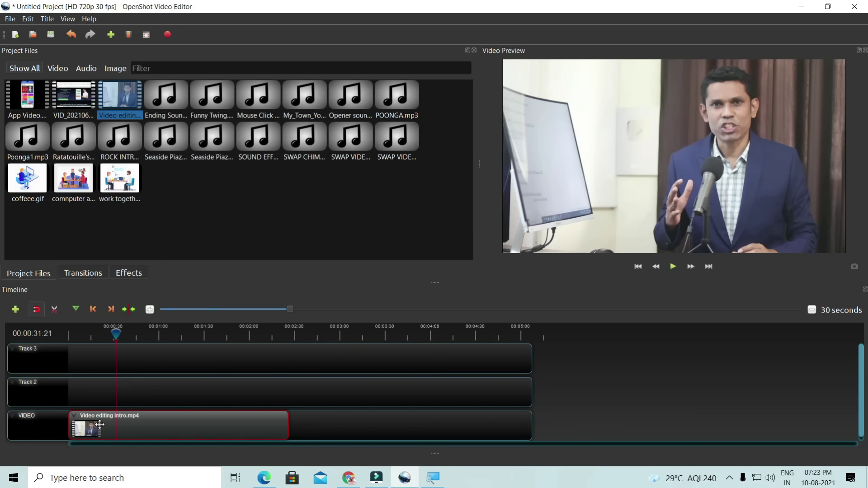
{"action": "scroll", "coordinate": [99, 424], "scroll_direction": "up", "scroll_amount": 2}
{"action": "scroll", "coordinate": [125, 441], "scroll_direction": "up", "scroll_amount": 1}
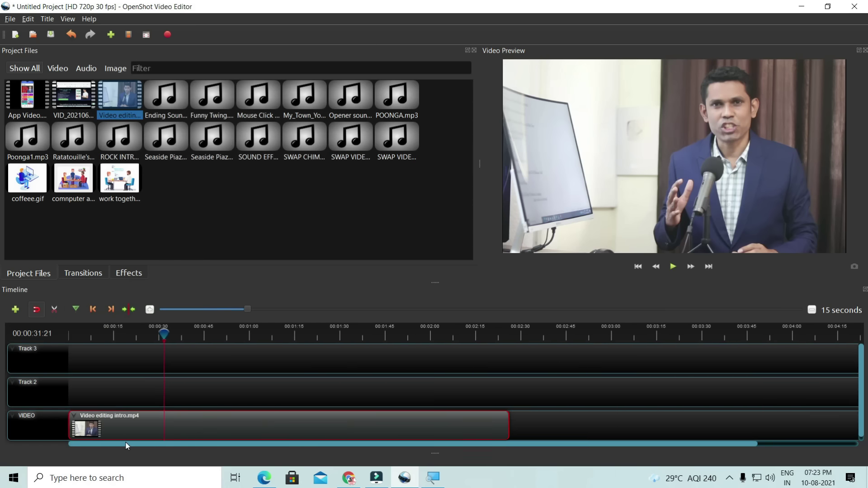
{"action": "left_click_drag", "start_coordinate": [160, 444], "coordinate": [109, 446]}
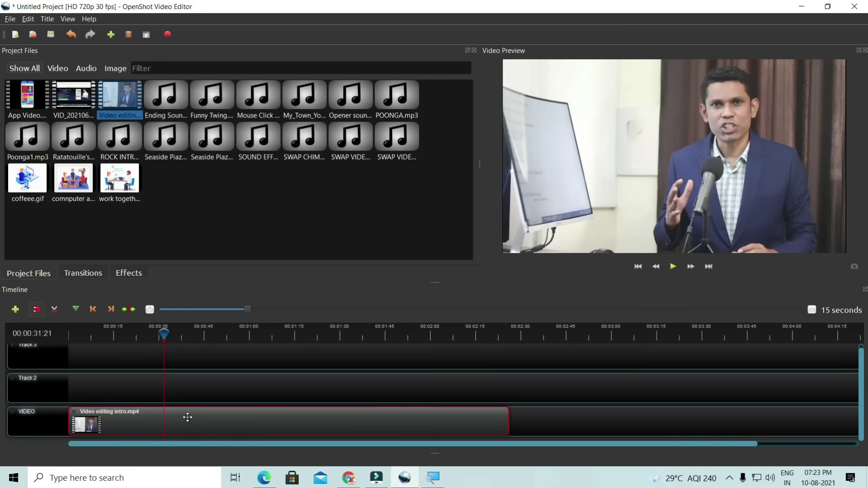
- Display the audio waveform of the Video editing intro.mp4 clip on the VIDEO track
{"action": "right_click", "coordinate": [188, 417]}
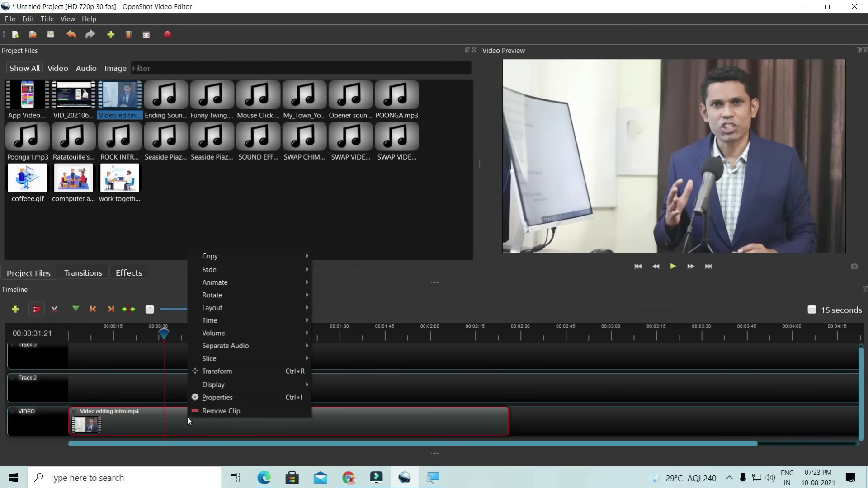
{"action": "mouse_move", "coordinate": [251, 386]}
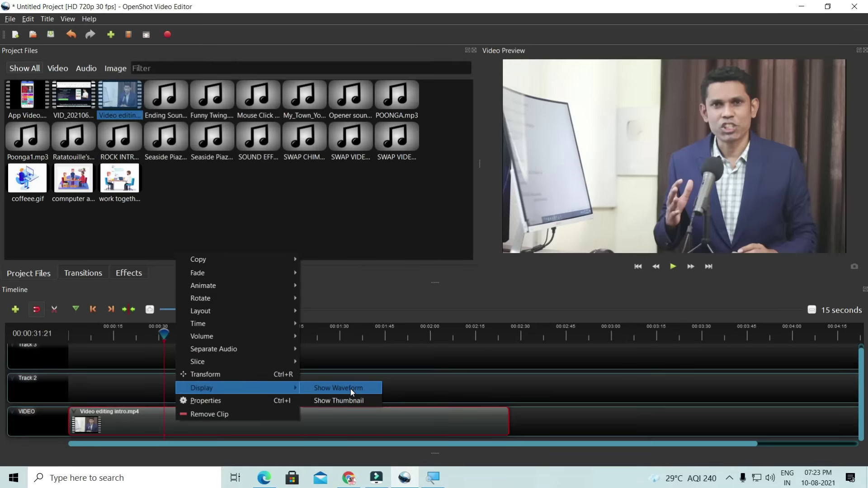
{"action": "left_click", "coordinate": [351, 389]}
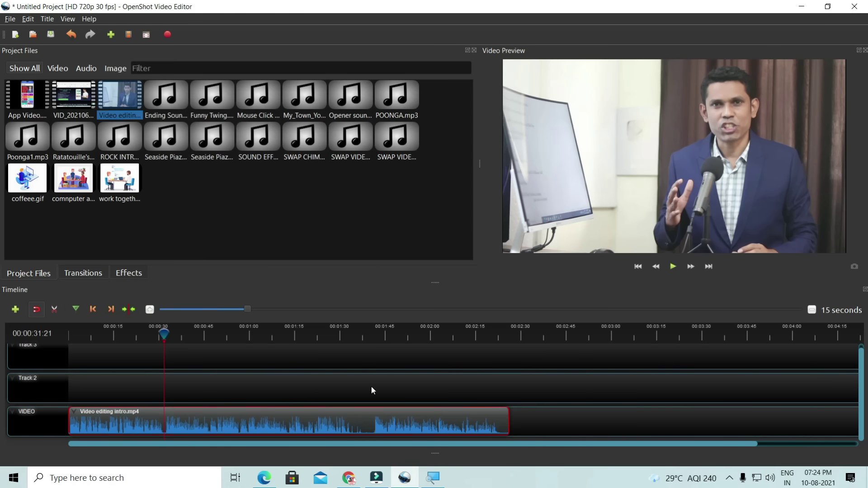
- Play the clip from 00:01:29:27 and pause it at 00:01:33:25, where the waveform goes quiet
{"action": "left_click", "coordinate": [340, 335]}
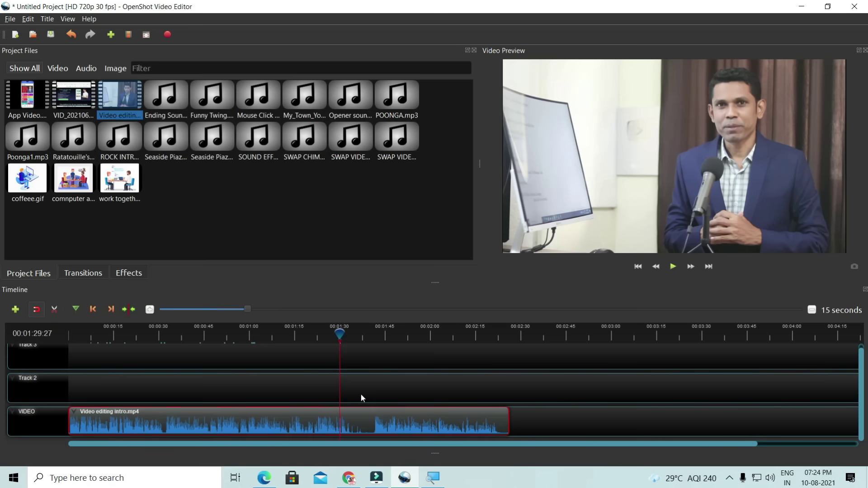
{"action": "key", "text": "space"}
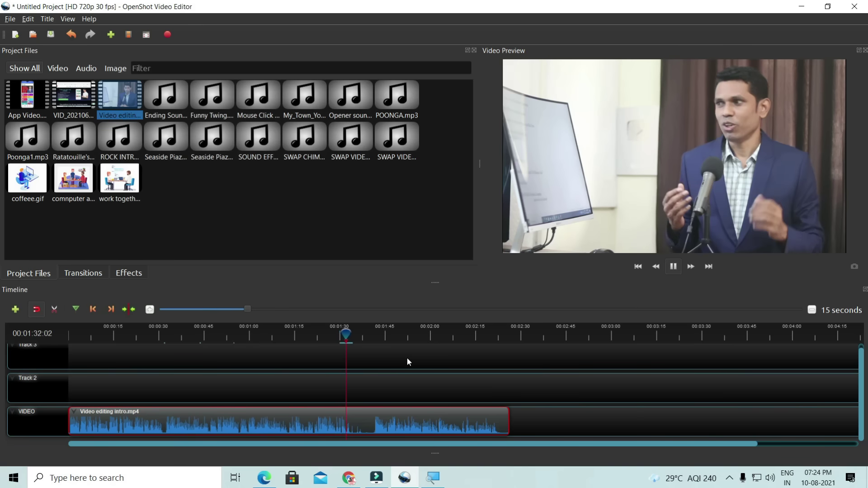
{"action": "key", "text": "space"}
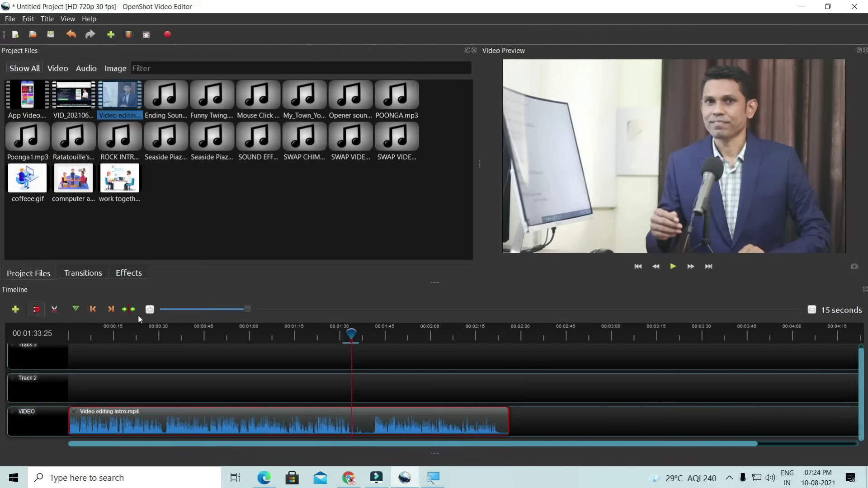
- Zoom the timeline in to the 3-second scale and set the playhead to 00:01:33:13 at the start of the silent part
{"action": "left_click", "coordinate": [149, 310]}
{"action": "left_click", "coordinate": [149, 311]}
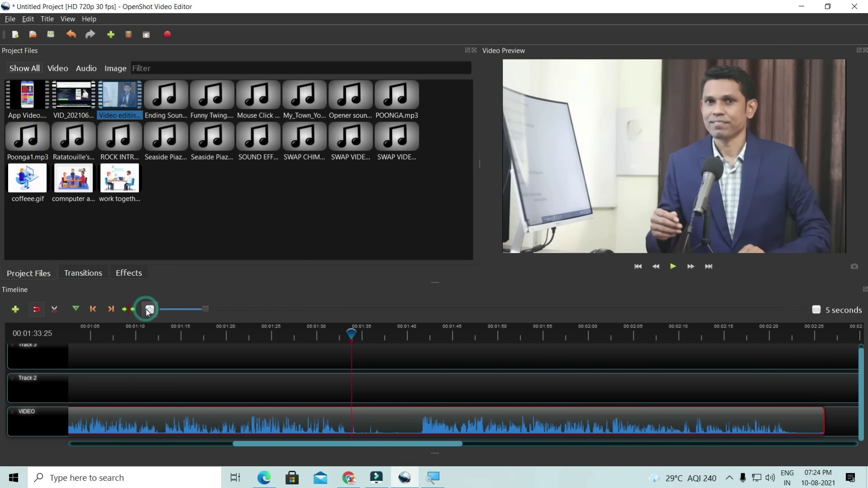
{"action": "left_click", "coordinate": [149, 310]}
{"action": "left_click", "coordinate": [149, 311]}
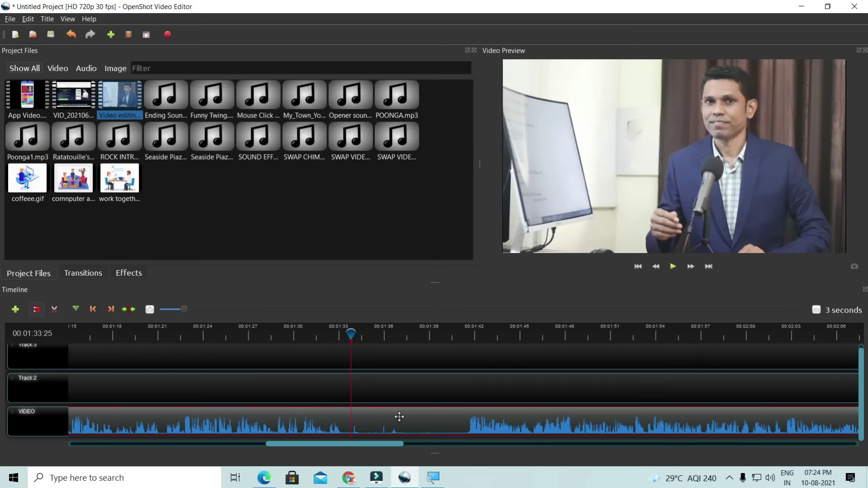
{"action": "mouse_move", "coordinate": [350, 334]}
{"action": "left_mouse_down"}
{"action": "mouse_move", "coordinate": [330, 334]}
{"action": "mouse_move", "coordinate": [341, 334]}
{"action": "left_mouse_up"}
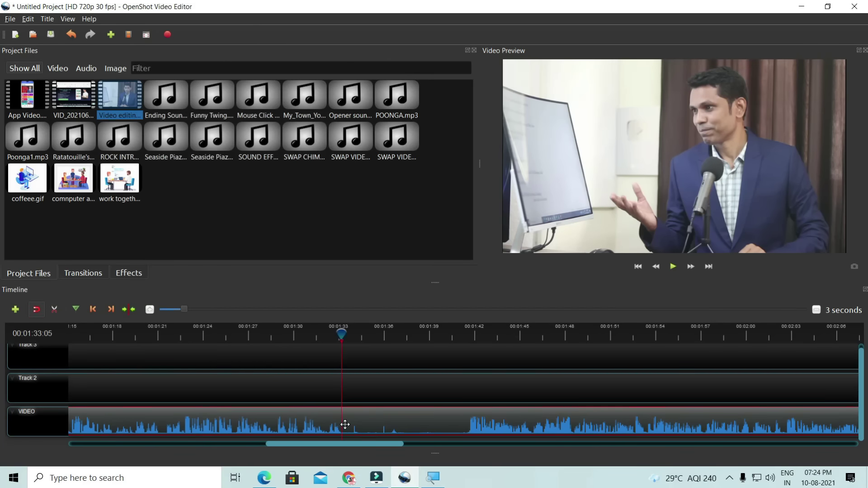
{"action": "left_click", "coordinate": [340, 333]}
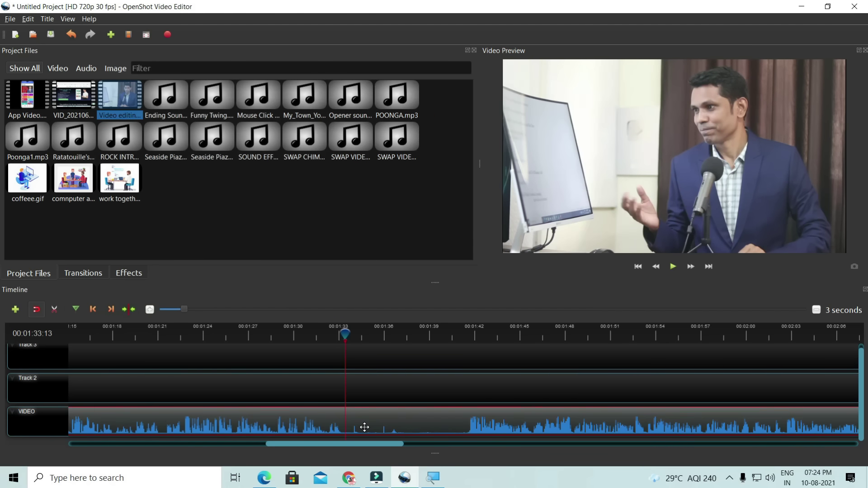
{"action": "left_click", "coordinate": [345, 333]}
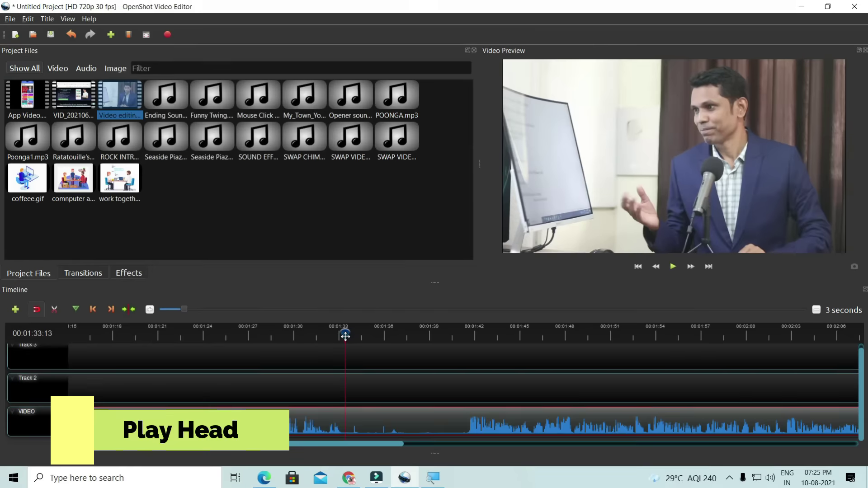
{"action": "mouse_move", "coordinate": [345, 337]}
{"action": "left_mouse_down"}
{"action": "mouse_move", "coordinate": [326, 335]}
{"action": "mouse_move", "coordinate": [345, 336]}
{"action": "left_mouse_up"}
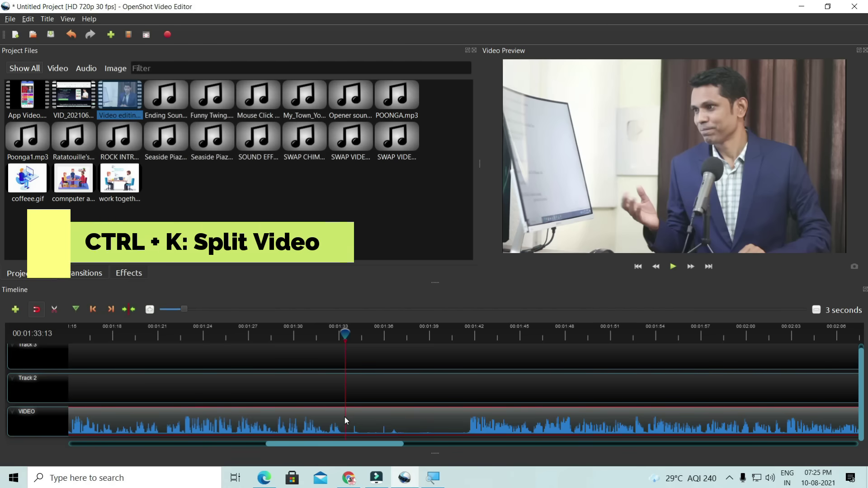
- Split the intro clip at the playhead, select the two pieces alternately, and undo the split
{"action": "key", "text": "ctrl+k"}
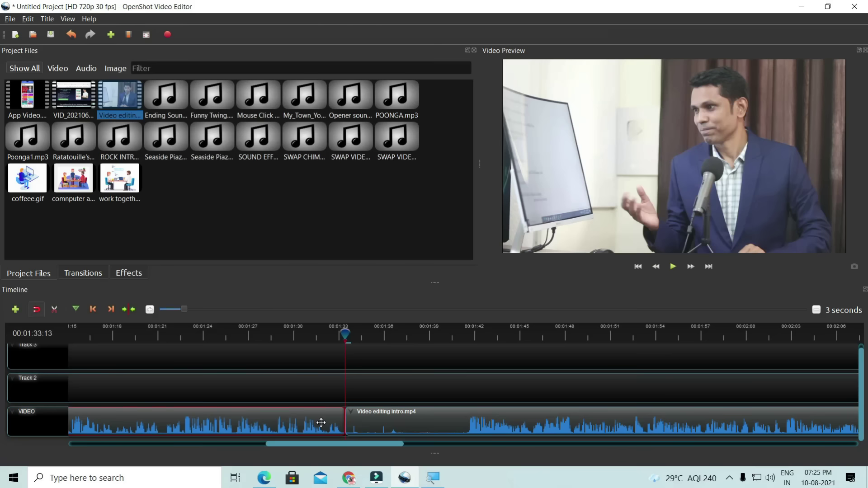
{"action": "left_click", "coordinate": [460, 414]}
{"action": "left_click", "coordinate": [330, 421]}
{"action": "left_click", "coordinate": [364, 422]}
{"action": "left_click", "coordinate": [318, 415]}
{"action": "left_click", "coordinate": [356, 414]}
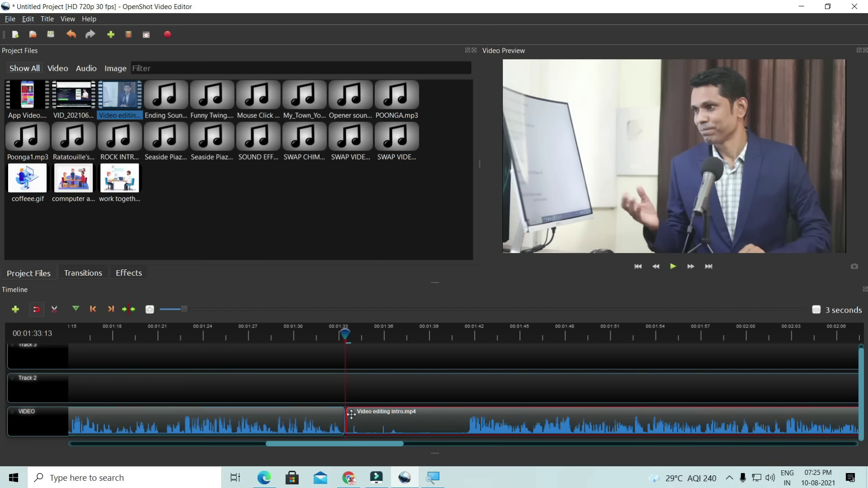
{"action": "left_click", "coordinate": [324, 425]}
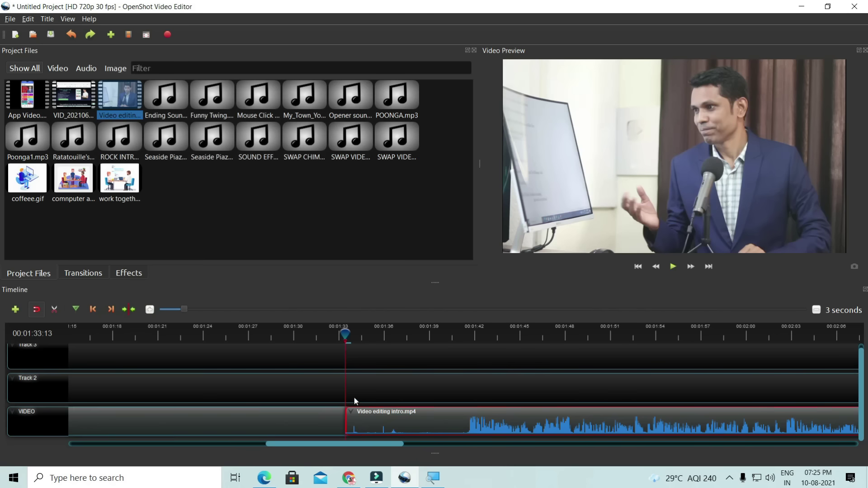
{"action": "left_click", "coordinate": [359, 423]}
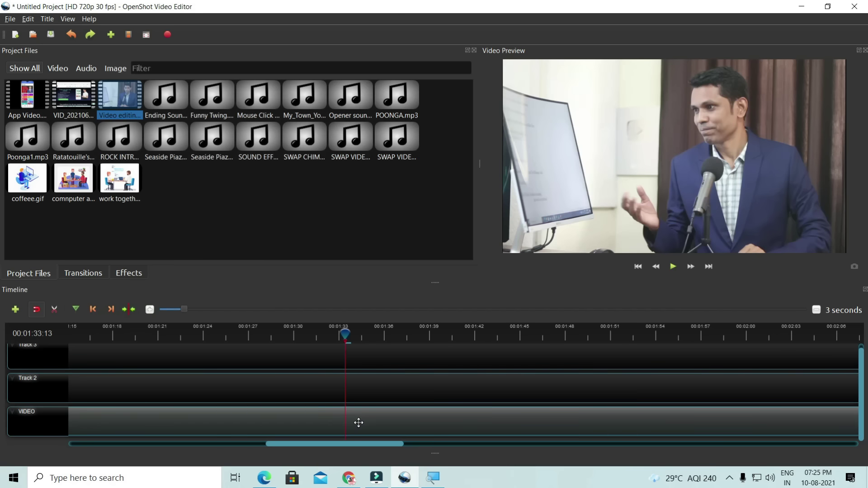
{"action": "left_click", "coordinate": [357, 424]}
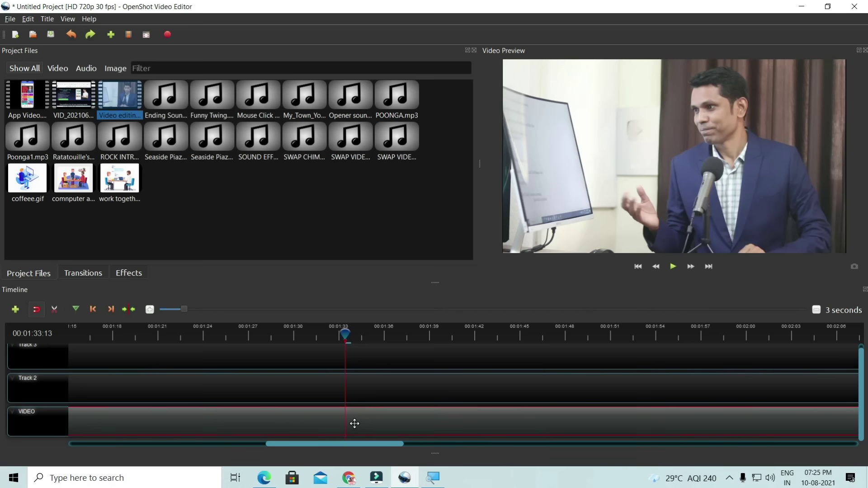
- Split the intro clip at 00:01:33:13 once more and undo both parts of the split
{"action": "key", "text": "ctrl+k"}
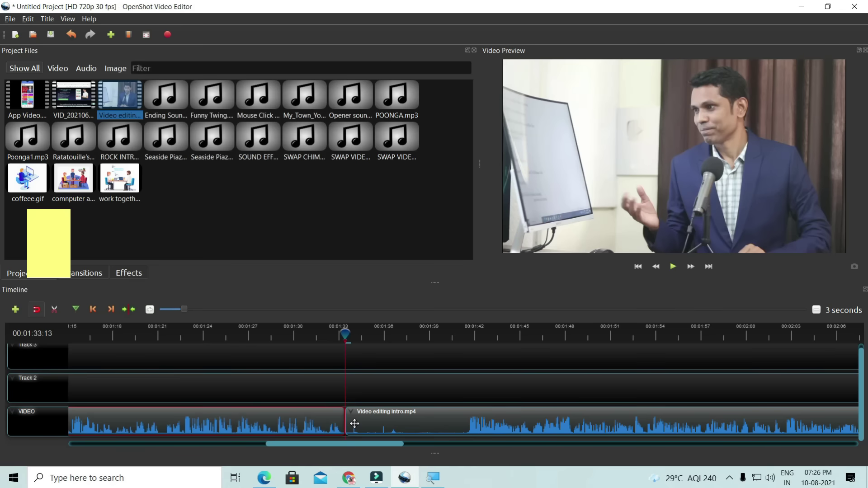
{"action": "key", "text": "ctrl+z"}
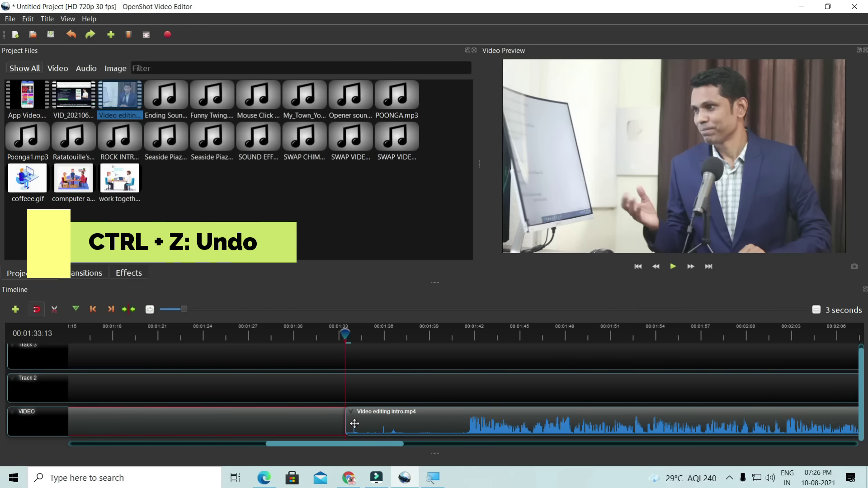
{"action": "key", "text": "ctrl+z"}
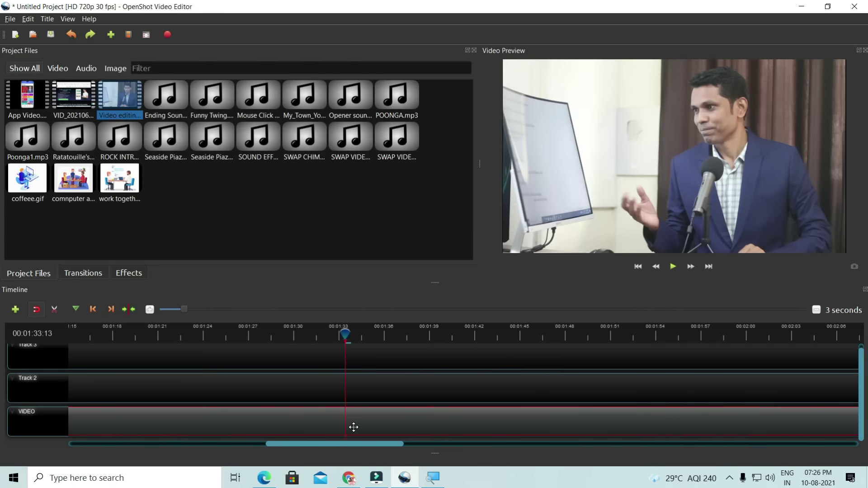
- Slice the intro clip at the playhead keeping only its right side, and undo the slice
{"action": "key", "text": "ctrl+y"}
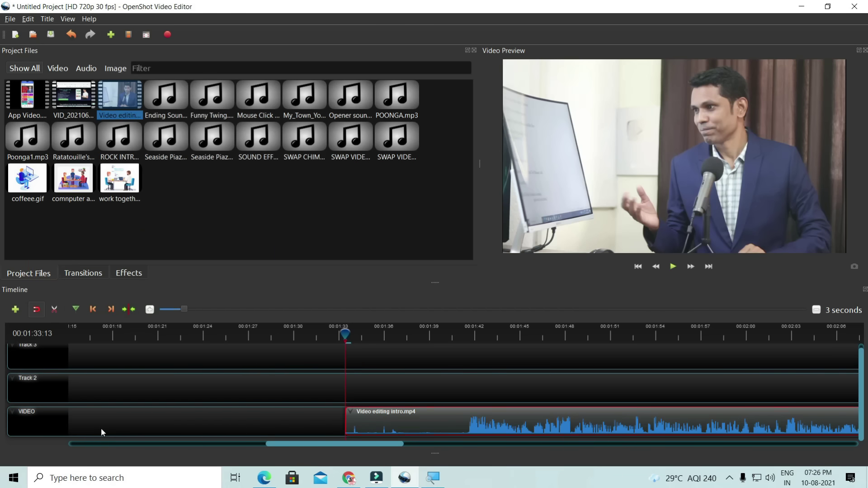
{"action": "key", "text": "ctrl+z"}
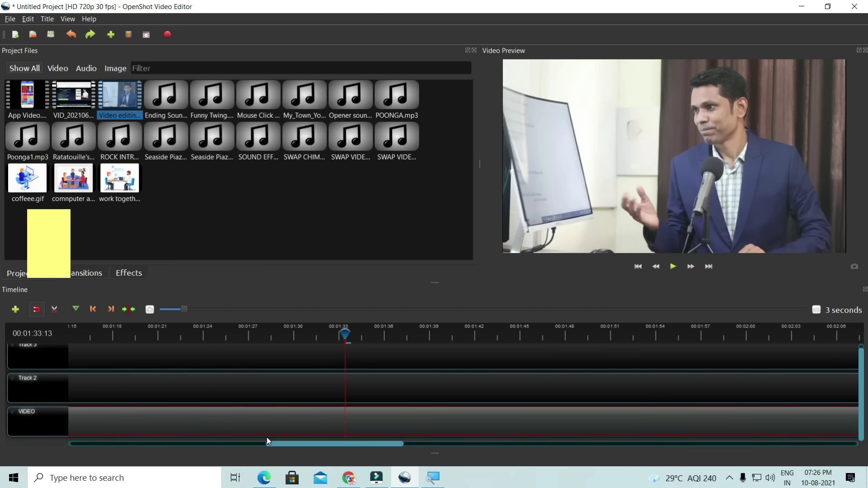
{"action": "key", "text": "ctrl+l"}
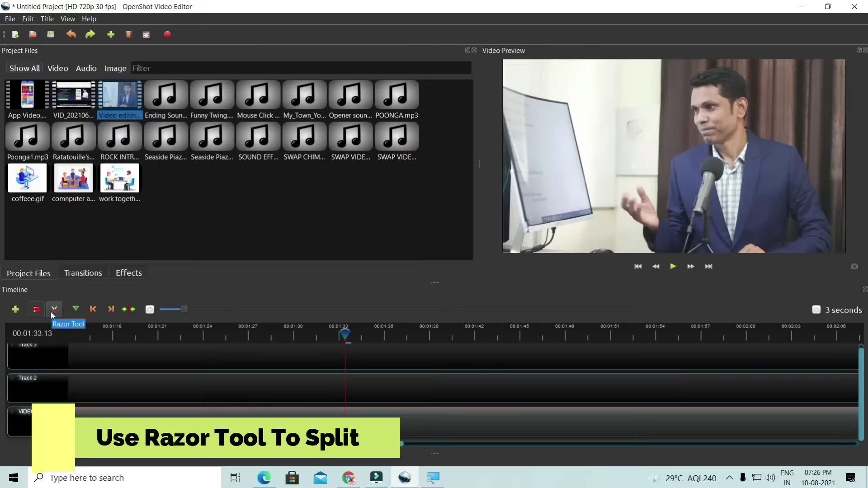
- Cut the intro clip at the playhead with the Razor Tool and undo the cut
{"action": "left_click", "coordinate": [346, 414]}
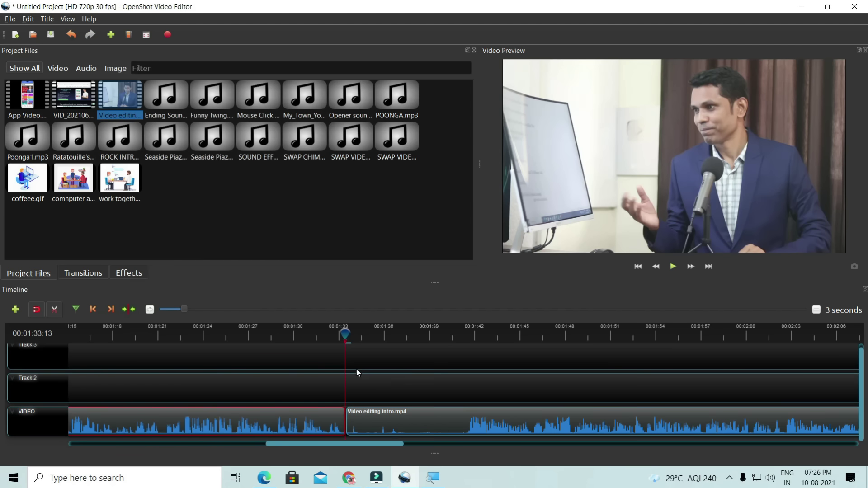
{"action": "key", "text": "ctrl+z"}
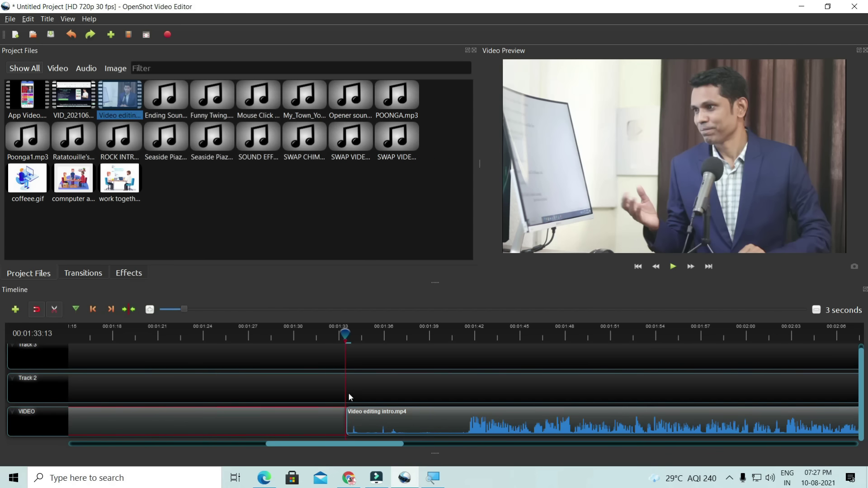
{"action": "key", "text": "ctrl+z"}
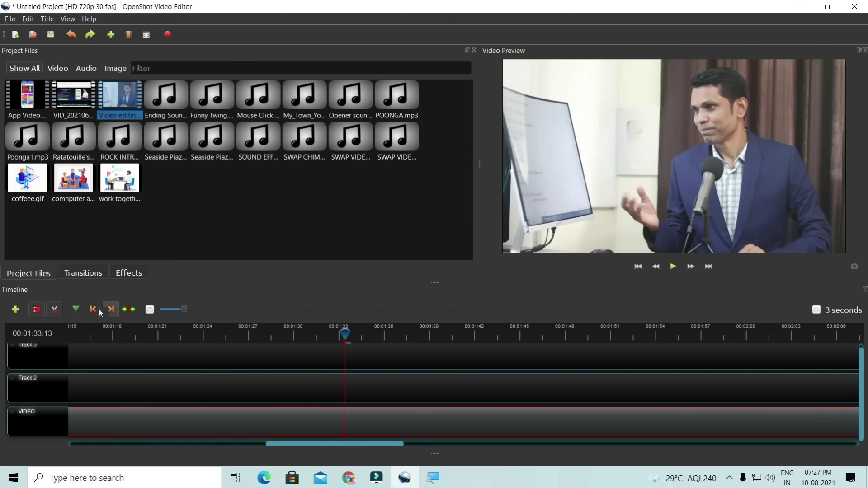
- Slice the intro clip at the 00:01:33:13 playhead, keeping both sides
{"action": "right_click", "coordinate": [345, 418]}
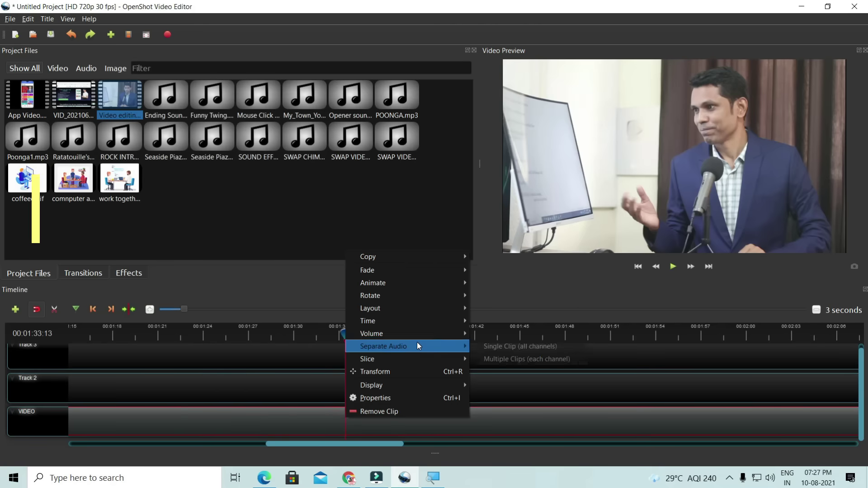
{"action": "mouse_move", "coordinate": [417, 359]}
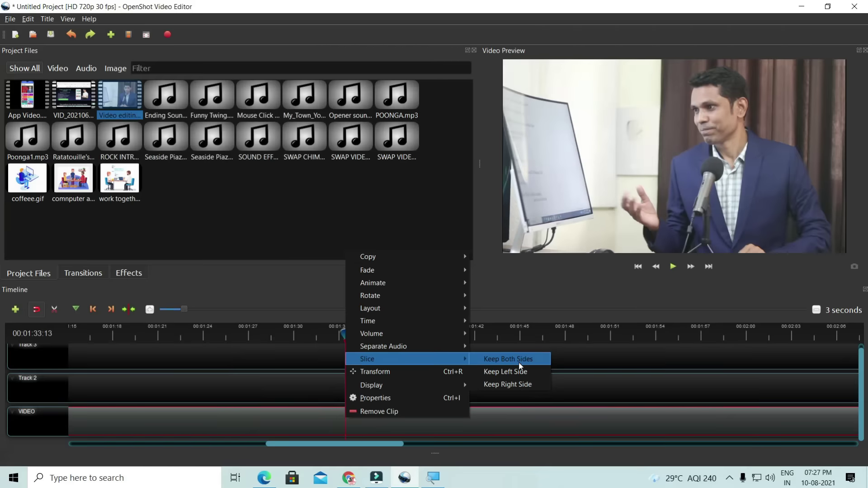
{"action": "left_click", "coordinate": [519, 357]}
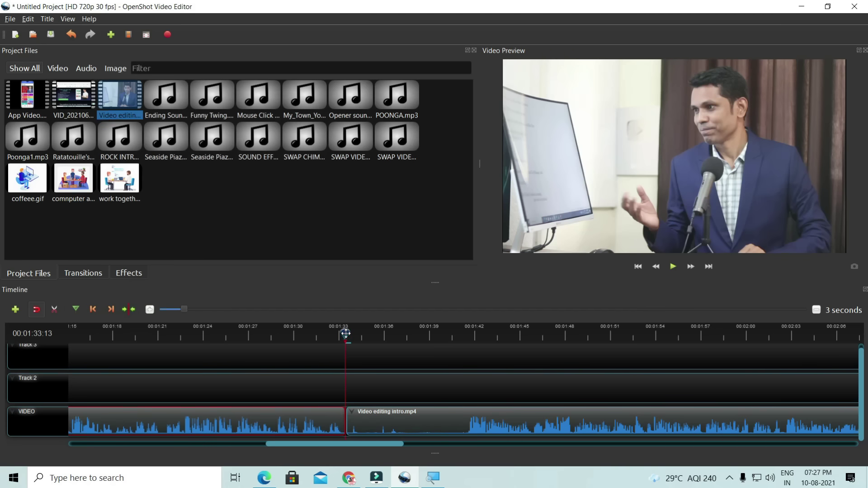
- Scrub through the silent part and place the playhead at about 00:01:41, just before the speech waveform resumes
{"action": "left_click_drag", "start_coordinate": [346, 333], "coordinate": [466, 335]}
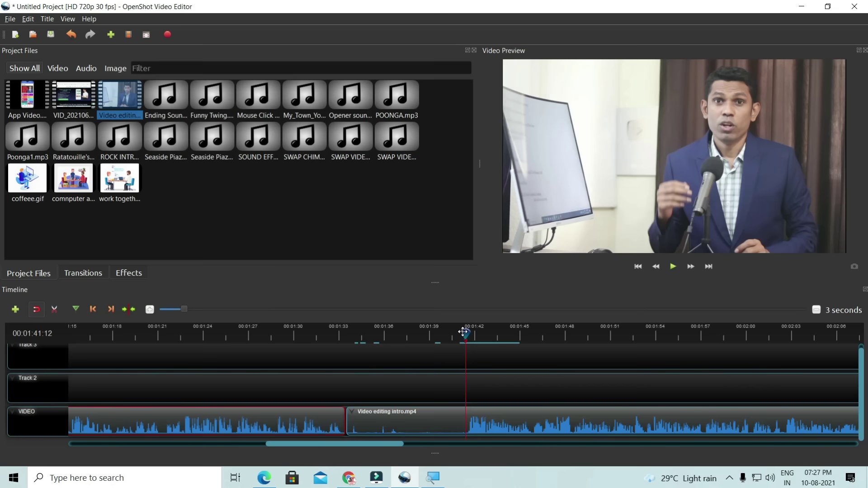
{"action": "left_click_drag", "start_coordinate": [463, 334], "coordinate": [384, 334]}
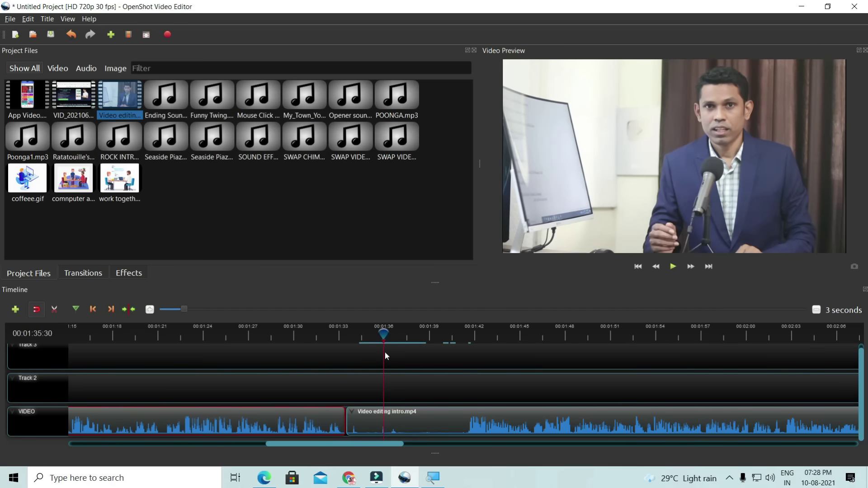
{"action": "left_click_drag", "start_coordinate": [392, 334], "coordinate": [465, 343]}
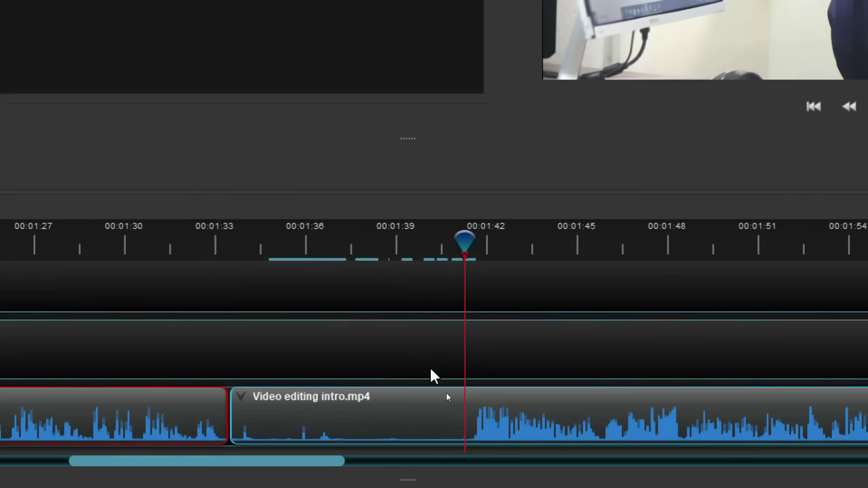
{"action": "left_click", "coordinate": [464, 334]}
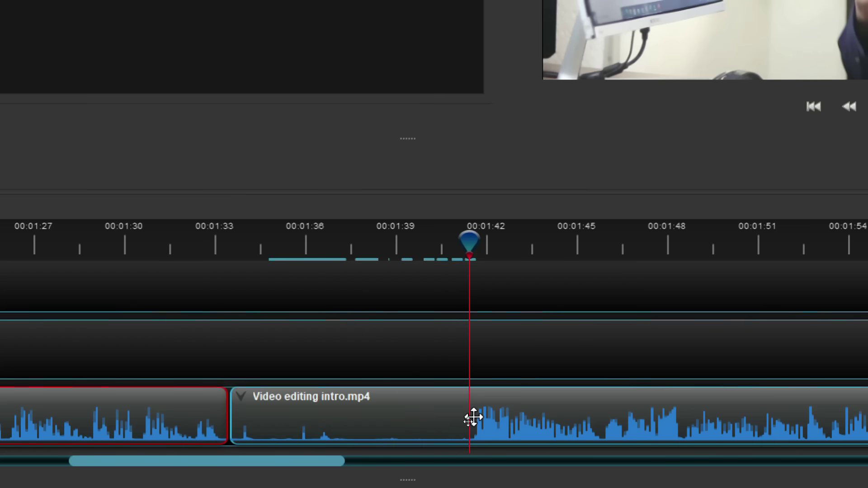
- Slice the second piece at the playhead keeping only its right side, and undo the slice
{"action": "key", "text": "i"}
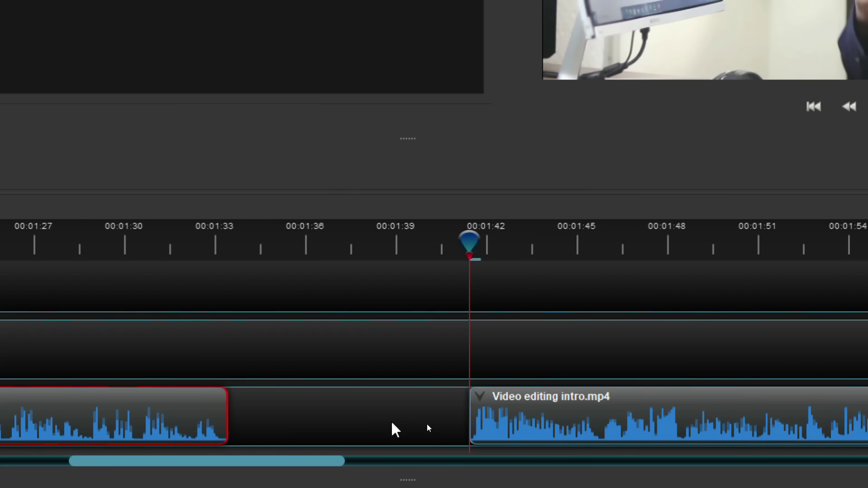
{"action": "key", "text": "ctrl+z"}
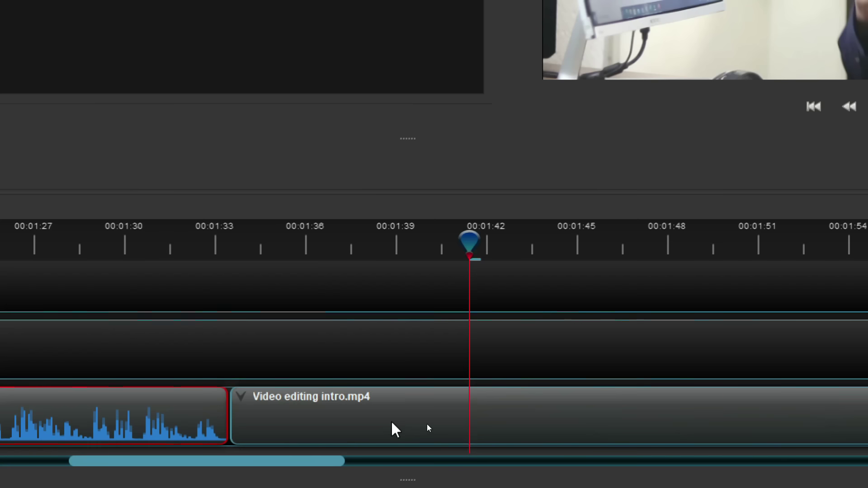
- Slice the second piece at the 00:01:41:13 playhead, keeping both sides, and delete the silent piece before it
{"action": "key", "text": "ctrl+k"}
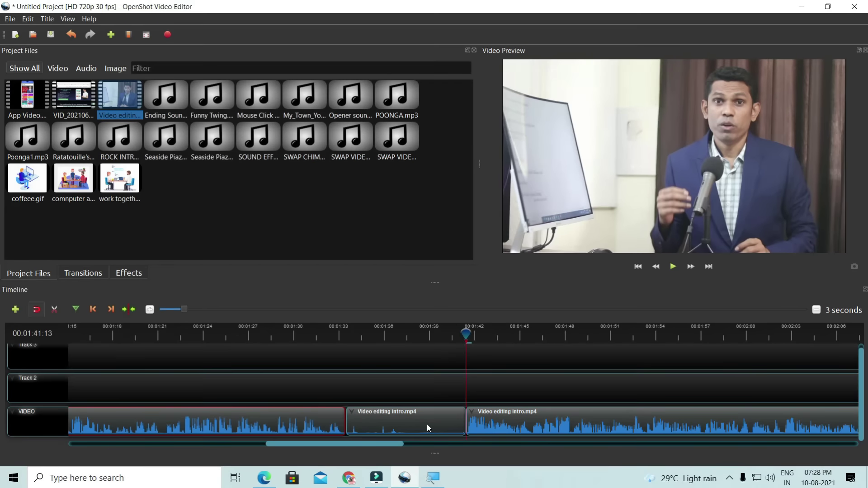
{"action": "left_click", "coordinate": [427, 424]}
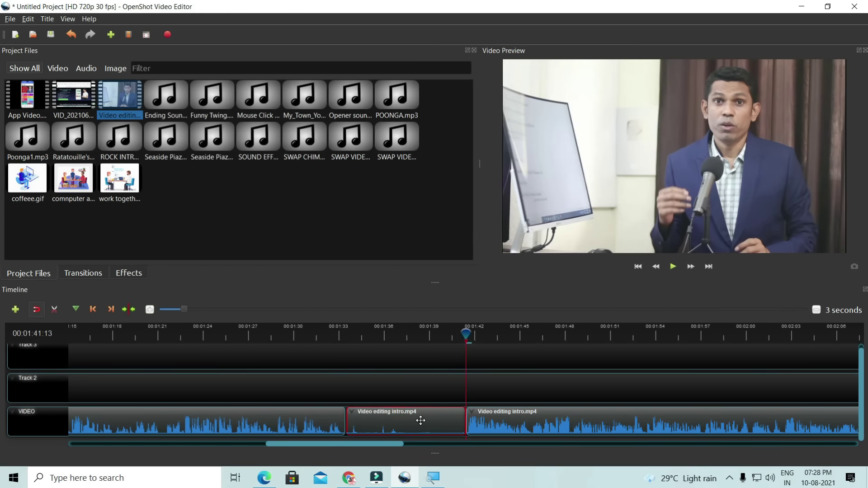
{"action": "key", "text": "Delete"}
- Close the gap by moving the remaining speech piece against the end of the first clip, using snapping
{"action": "left_click_drag", "start_coordinate": [537, 422], "coordinate": [421, 418]}
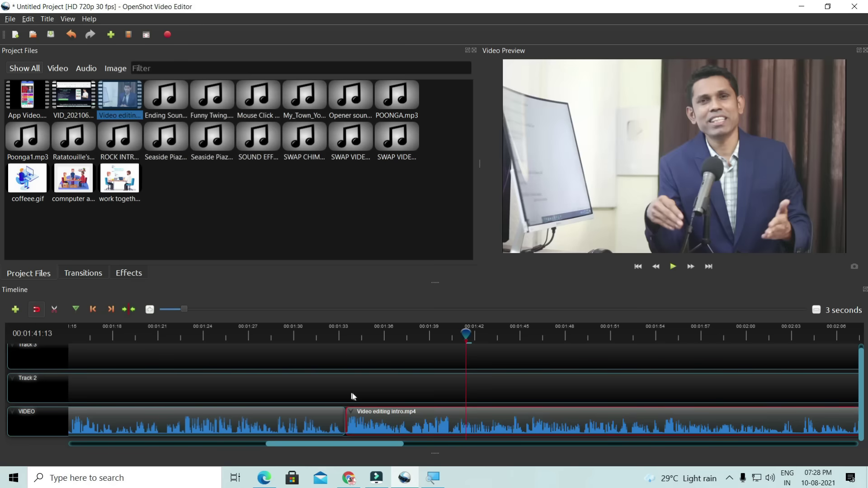
{"action": "left_click_drag", "start_coordinate": [358, 417], "coordinate": [382, 417]}
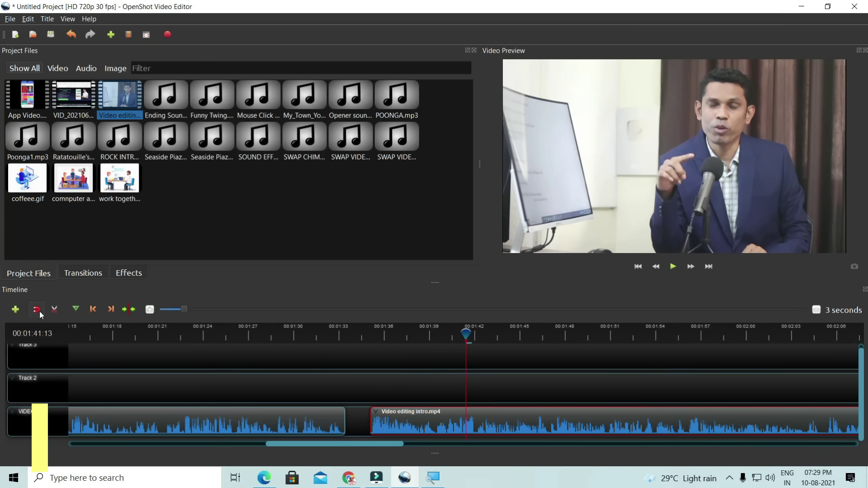
{"action": "mouse_move", "coordinate": [434, 418]}
{"action": "left_mouse_down"}
{"action": "mouse_move", "coordinate": [397, 418]}
{"action": "mouse_move", "coordinate": [445, 425]}
{"action": "left_mouse_up"}
{"action": "left_click", "coordinate": [36, 308]}
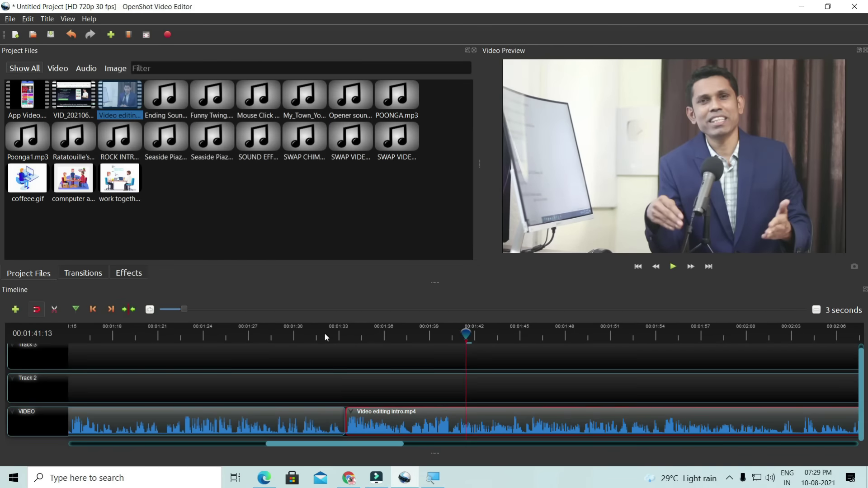
- Play the timeline across the join and place the playhead at 00:01:31:05, shortly before the join
{"action": "left_click", "coordinate": [325, 335]}
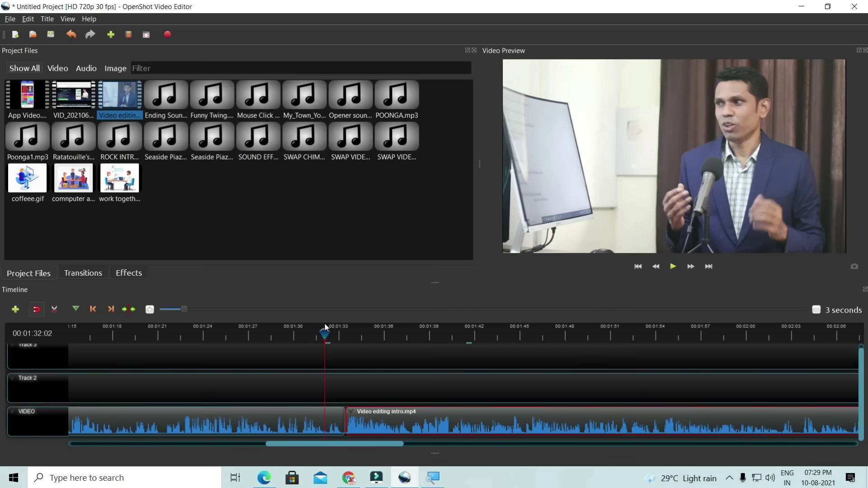
{"action": "key", "text": "space"}
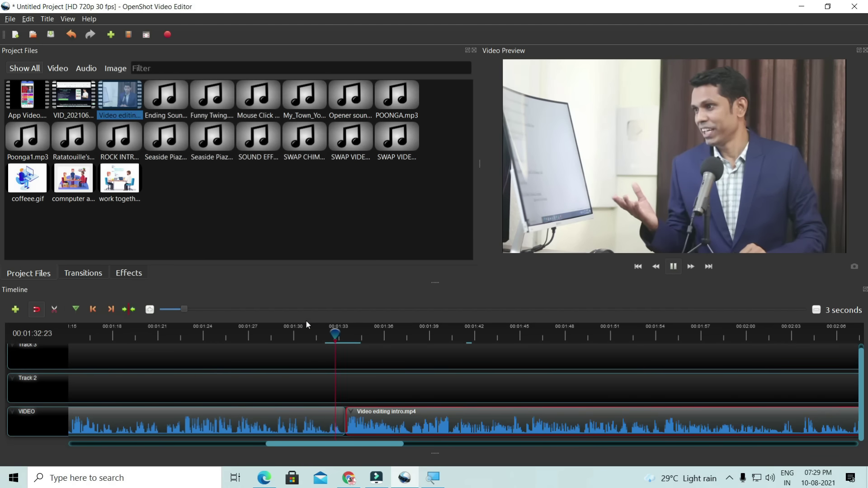
{"action": "key", "text": "space"}
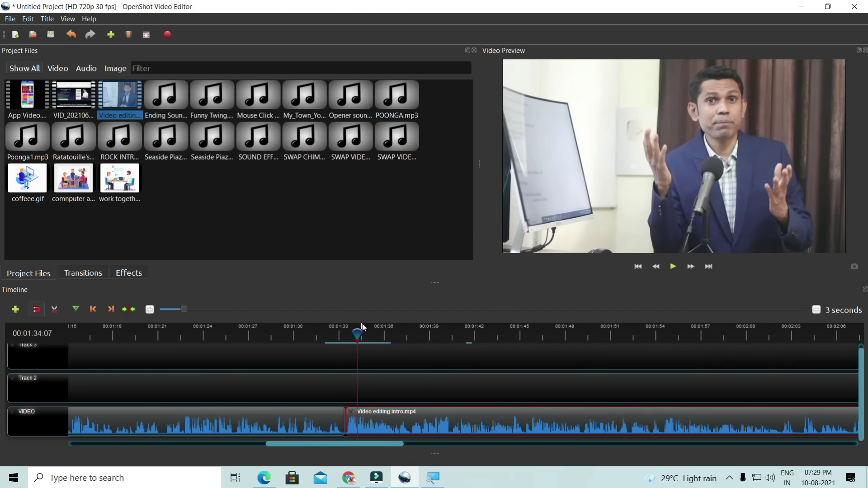
{"action": "left_click", "coordinate": [326, 334]}
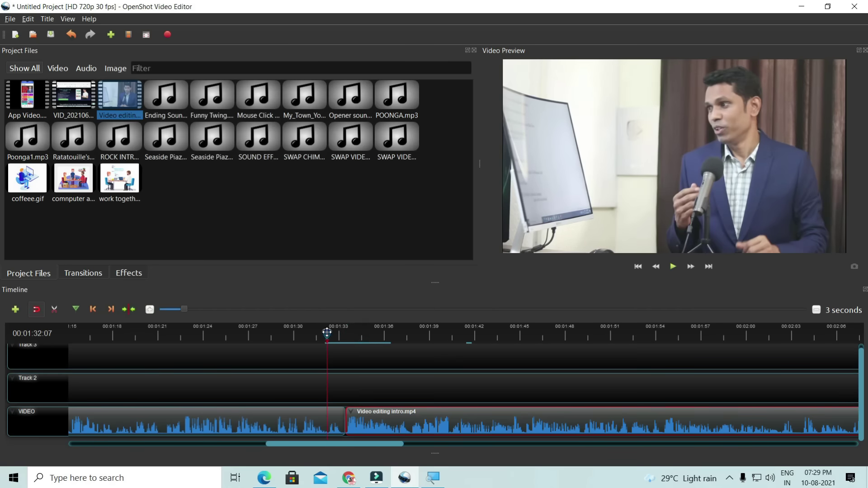
{"action": "left_click", "coordinate": [338, 333]}
{"action": "left_click_drag", "start_coordinate": [338, 333], "coordinate": [309, 334]}
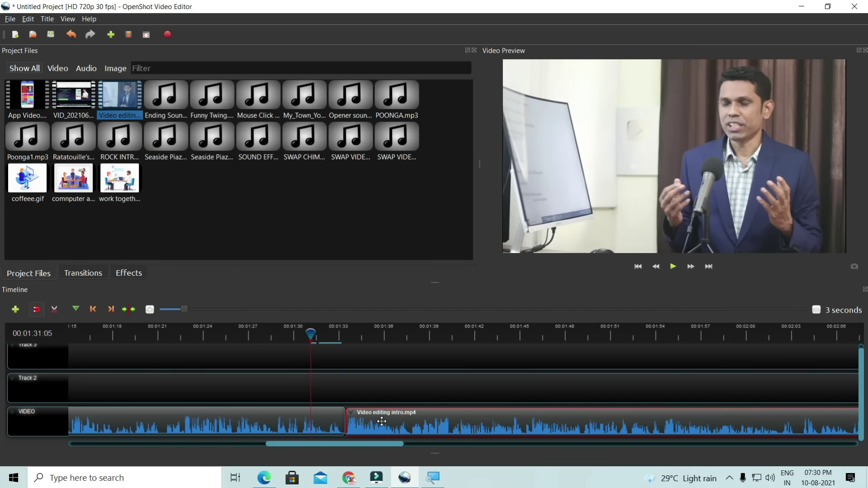
- Show the transitions library and overlap the second clip onto the first back to 00:01:31:05 to create a transition
{"action": "left_click", "coordinate": [90, 275]}
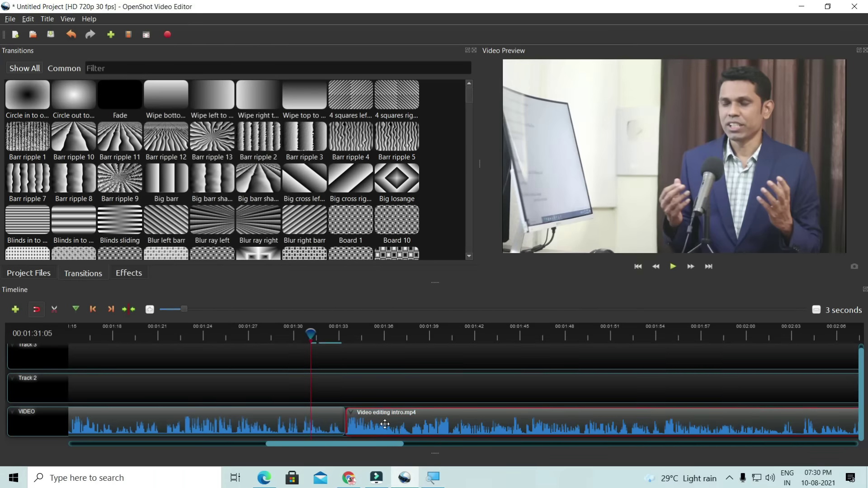
{"action": "left_click_drag", "start_coordinate": [402, 427], "coordinate": [354, 430]}
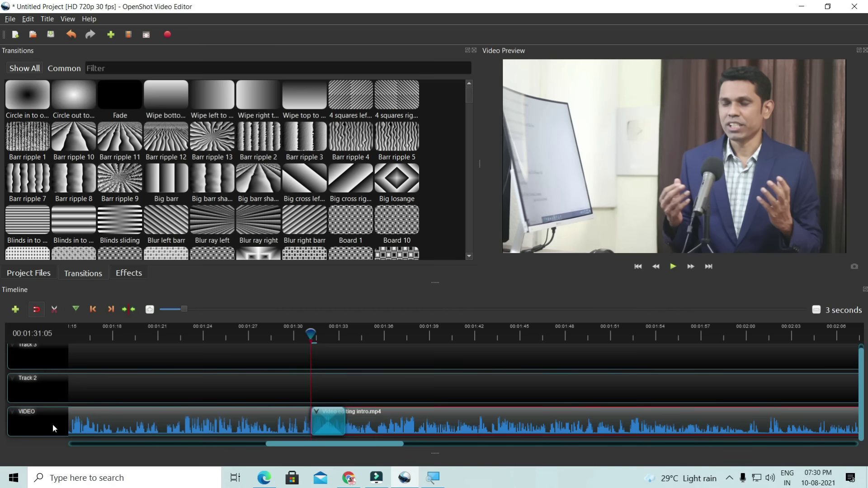
- Set the volume of the entire first intro clip on the VIDEO track to Level 0%
{"action": "left_click", "coordinate": [288, 420]}
{"action": "left_click_drag", "start_coordinate": [293, 337], "coordinate": [286, 335]}
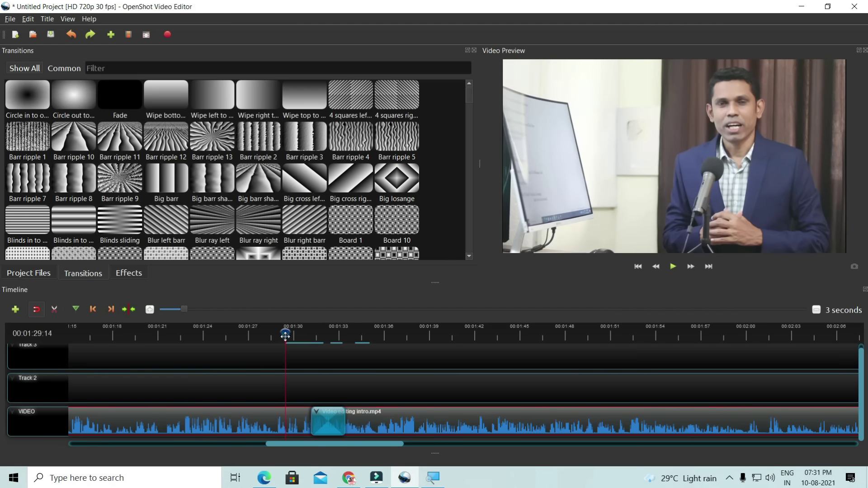
{"action": "right_click", "coordinate": [286, 425]}
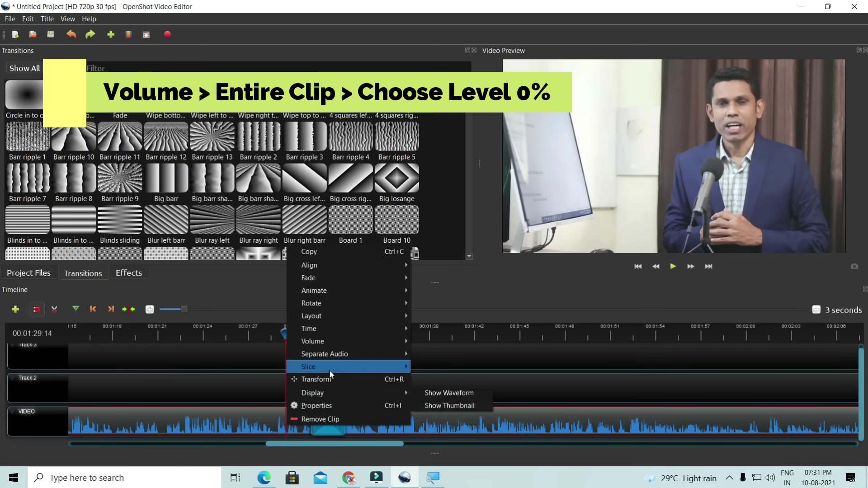
{"action": "left_click", "coordinate": [347, 343]}
{"action": "mouse_move", "coordinate": [471, 382]}
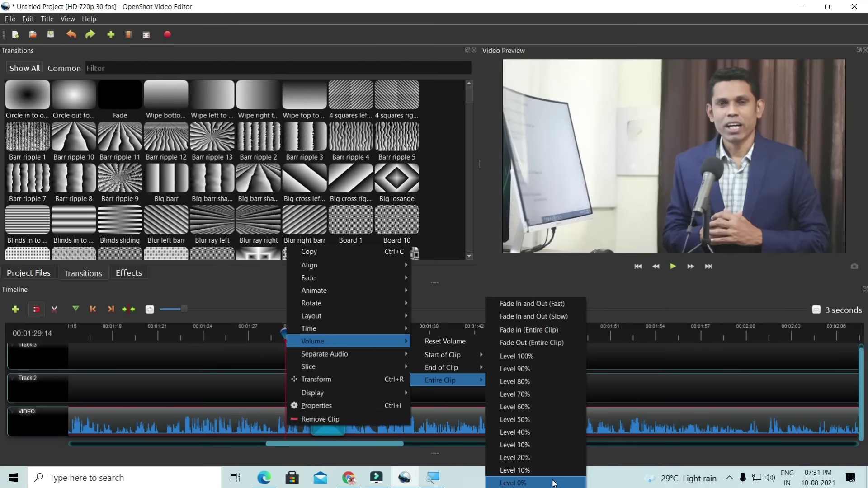
{"action": "left_click", "coordinate": [554, 483]}
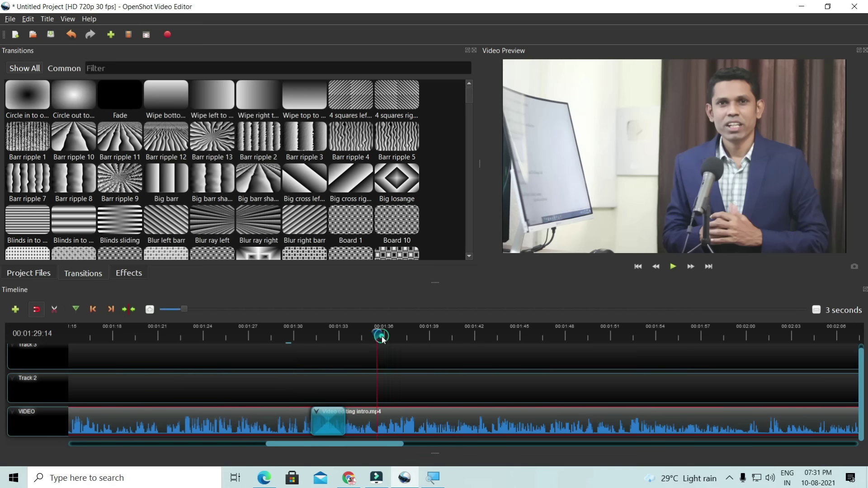
- Set the volume of the entire second intro clip, after the transition, to Level 0%
{"action": "left_click", "coordinate": [381, 337]}
{"action": "right_click", "coordinate": [404, 415]}
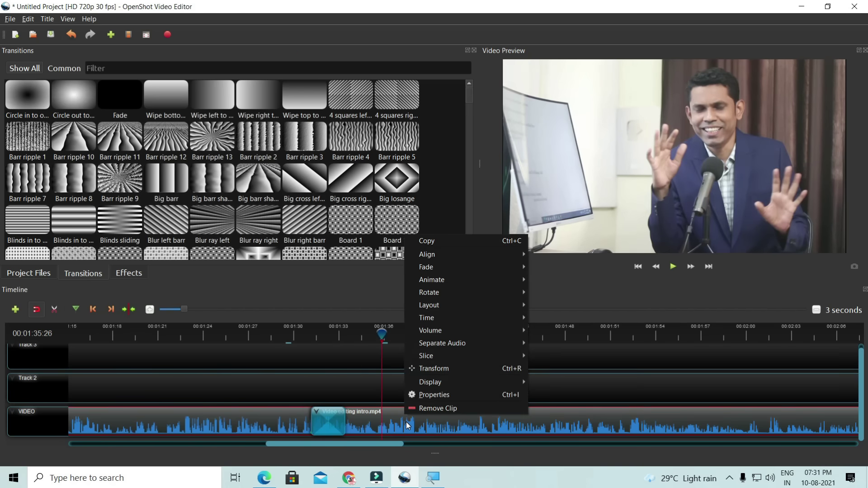
{"action": "mouse_move", "coordinate": [446, 343]}
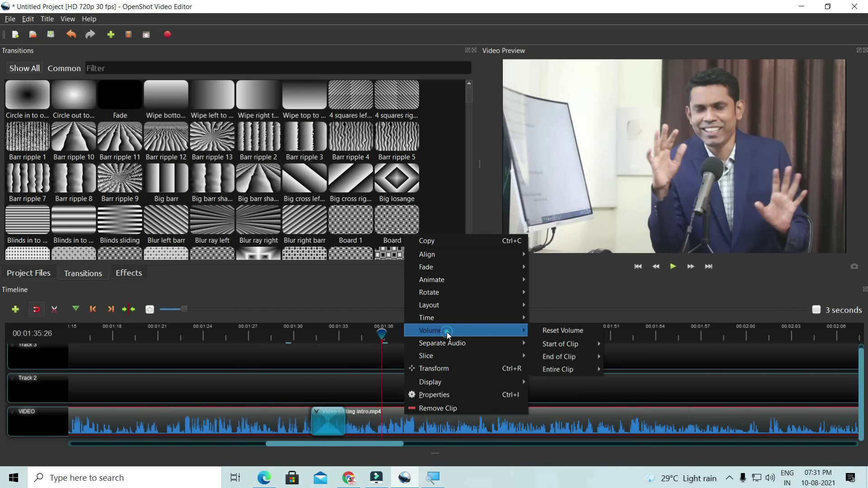
{"action": "mouse_move", "coordinate": [585, 369]}
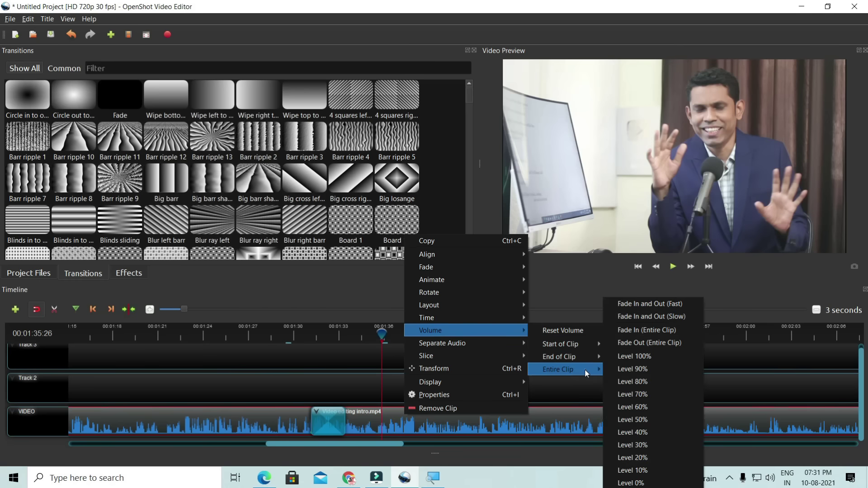
{"action": "left_click", "coordinate": [636, 483]}
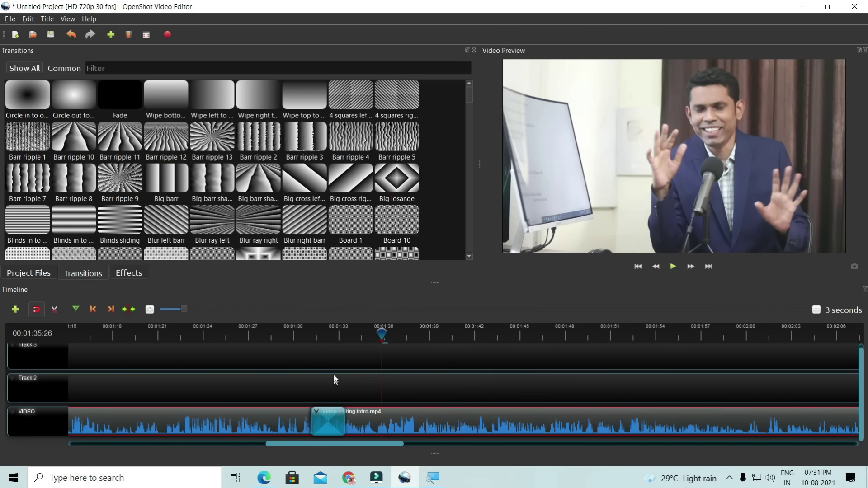
- Play the timeline from about 00:01:29 through the overlap transition to check the blend
{"action": "left_click_drag", "start_coordinate": [381, 335], "coordinate": [270, 333]}
{"action": "key", "text": "space"}
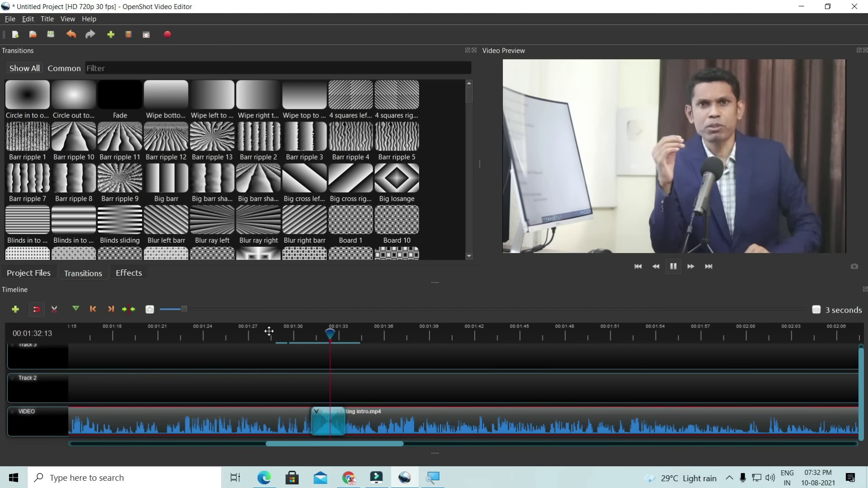
{"action": "key", "text": "space"}
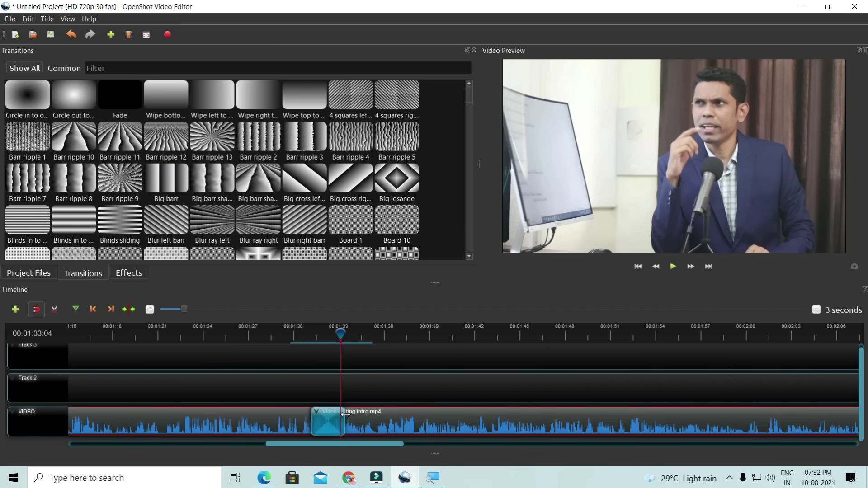
- Shorten the overlap transition to about 1.2 seconds by trimming its end, and play through it
{"action": "left_click_drag", "start_coordinate": [346, 414], "coordinate": [330, 415]}
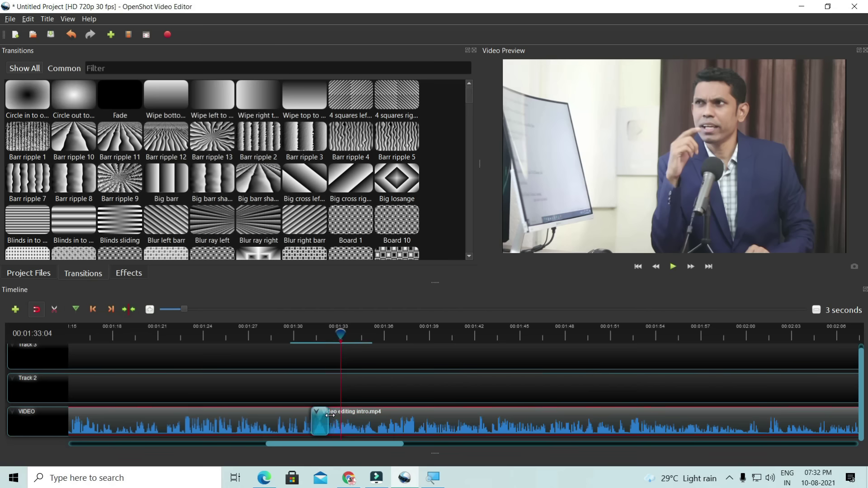
{"action": "left_click", "coordinate": [308, 334]}
{"action": "key", "text": "space"}
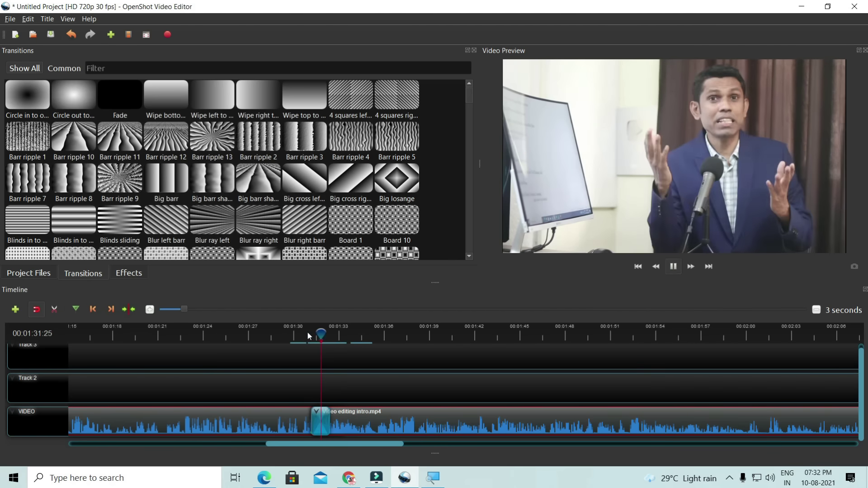
{"action": "key", "text": "space"}
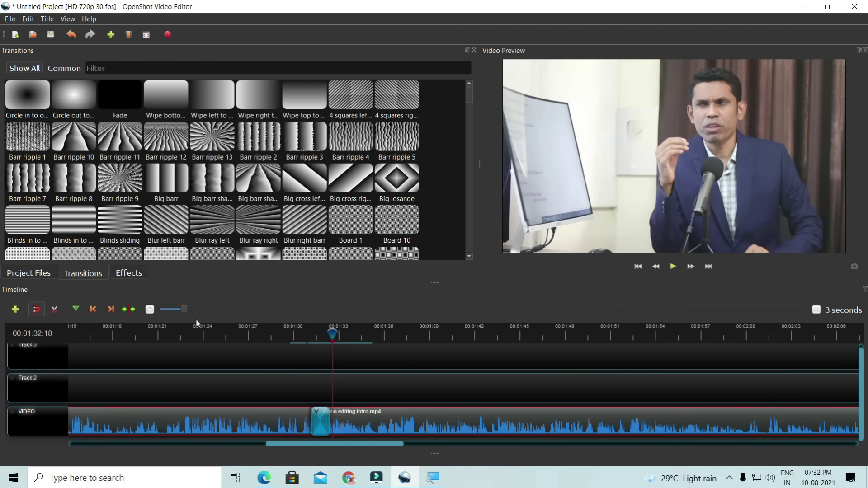
- Extend the overlap transition's end to about 00:01:33 and delete the transition
{"action": "left_click", "coordinate": [150, 310]}
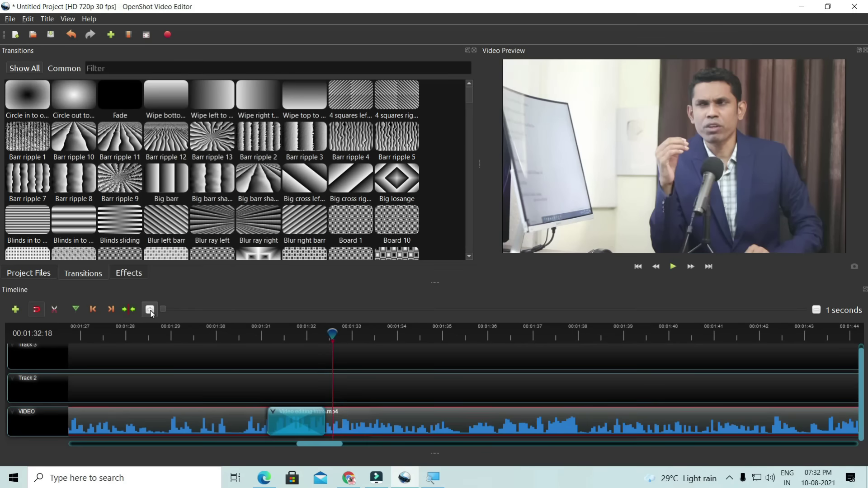
{"action": "left_click_drag", "start_coordinate": [324, 424], "coordinate": [352, 424]}
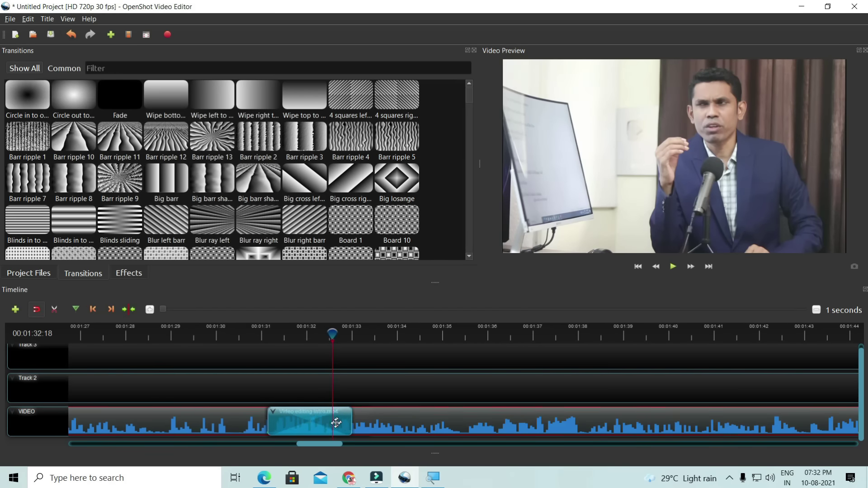
{"action": "left_click", "coordinate": [315, 423]}
{"action": "key", "text": "Delete"}
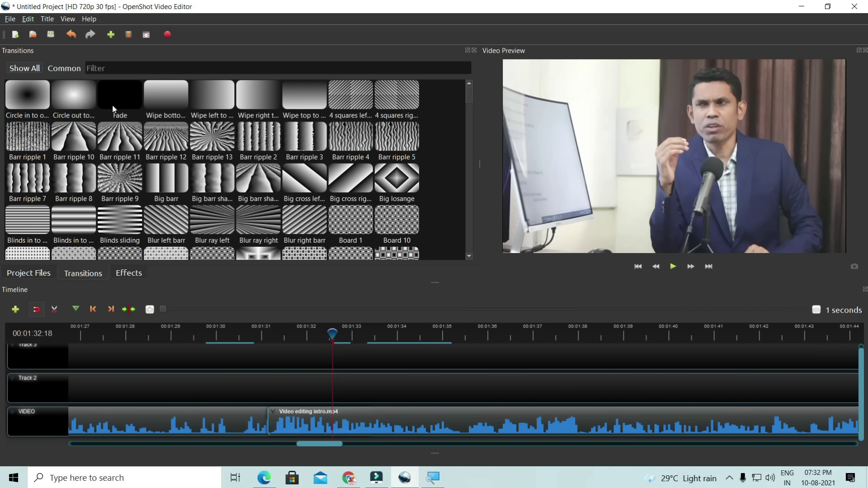
- Add the Circle out transition from the library over the join of the two clips and shorten it to about 2.3 seconds
{"action": "scroll", "coordinate": [134, 213], "scroll_direction": "down", "scroll_amount": 15}
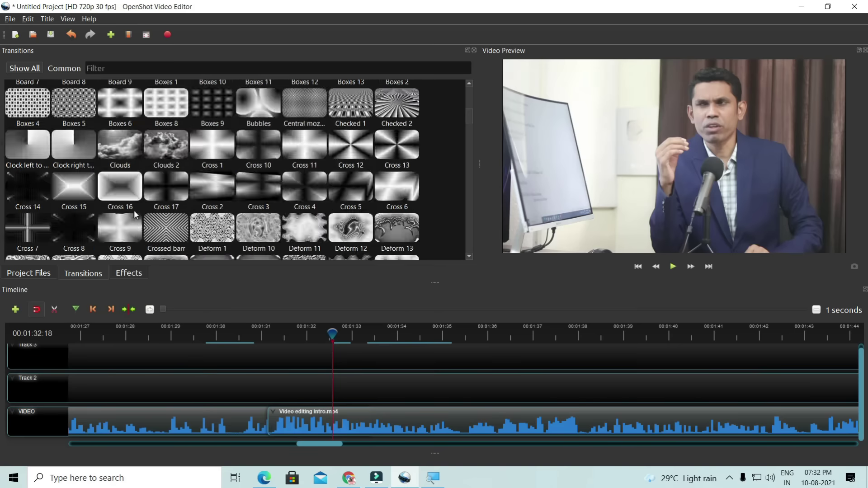
{"action": "scroll", "coordinate": [135, 218], "scroll_direction": "down", "scroll_amount": 10}
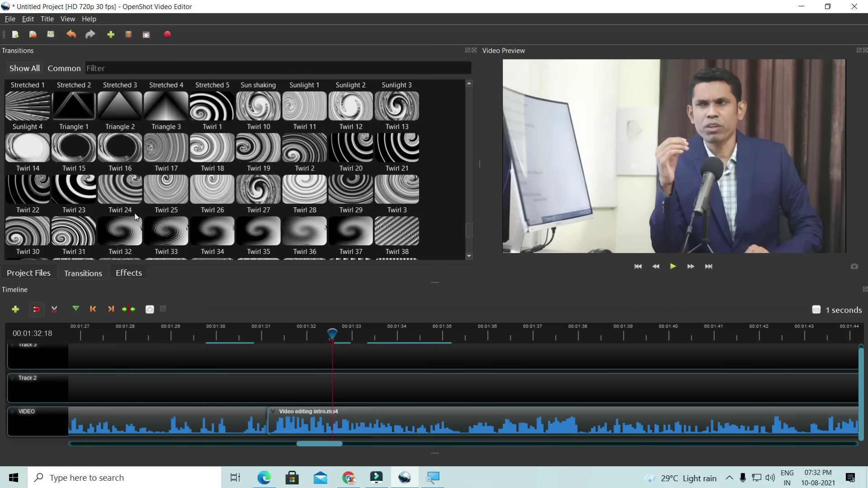
{"action": "scroll", "coordinate": [136, 219], "scroll_direction": "up", "scroll_amount": 20}
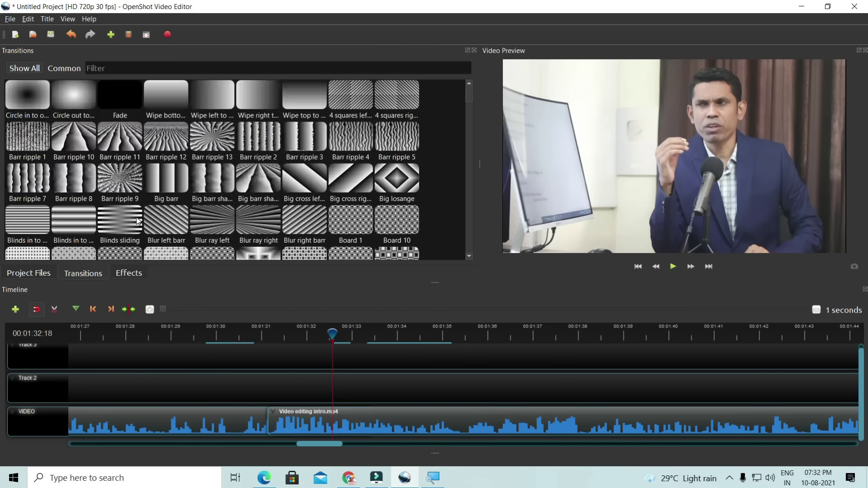
{"action": "left_click", "coordinate": [63, 94]}
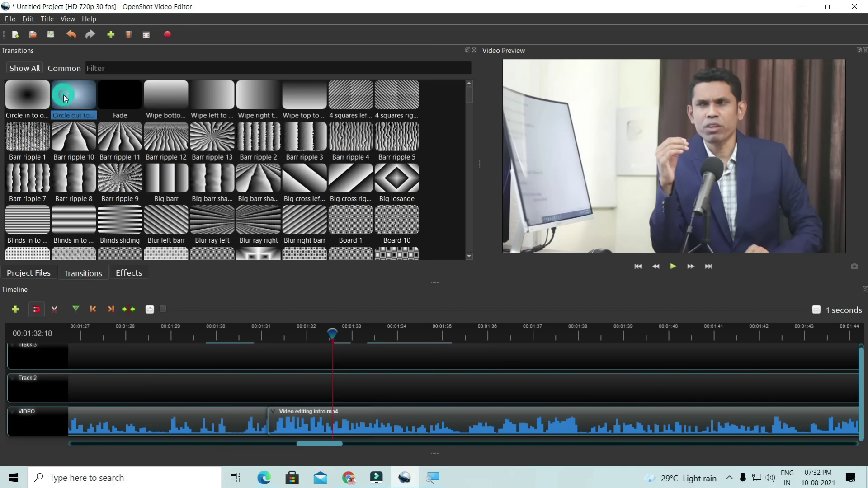
{"action": "left_click_drag", "start_coordinate": [63, 94], "coordinate": [269, 422]}
{"action": "left_click_drag", "start_coordinate": [719, 418], "coordinate": [316, 422]}
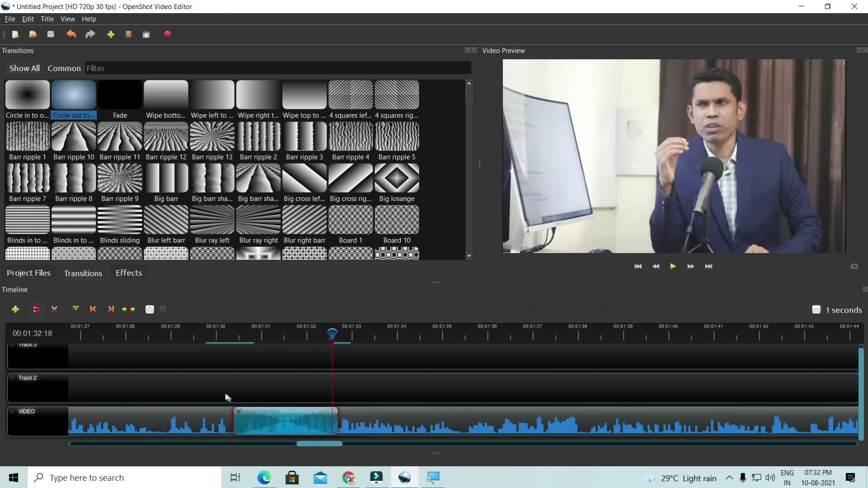
- Play the timeline from about 00:01:30 through the Circle out transition
{"action": "left_click", "coordinate": [219, 333]}
{"action": "key", "text": "space"}
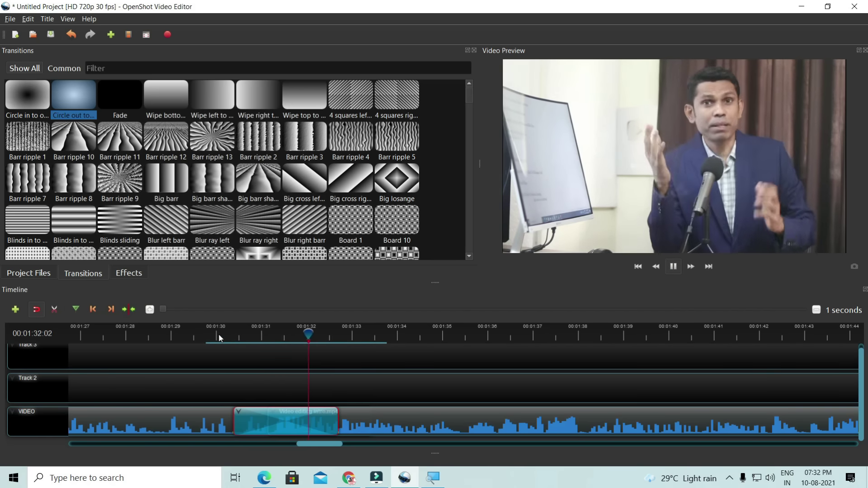
{"action": "key", "text": "space"}
- Move the second clip back to the end of the first clip at about 00:01:33, removing the overlap
{"action": "left_click_drag", "start_coordinate": [264, 425], "coordinate": [405, 422]}
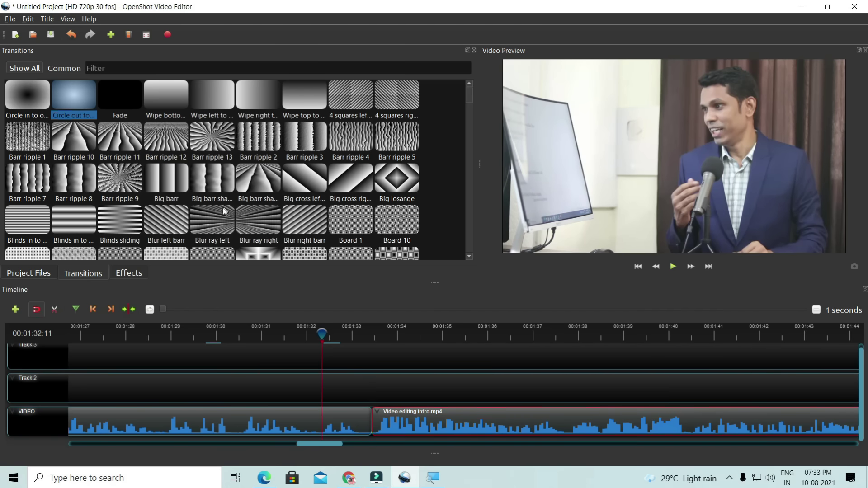
- Add the Blinds sliding transition over the join of the two clips and shorten it to about 3.7 seconds
{"action": "left_click_drag", "start_coordinate": [127, 215], "coordinate": [329, 416]}
{"action": "left_click_drag", "start_coordinate": [759, 422], "coordinate": [470, 433]}
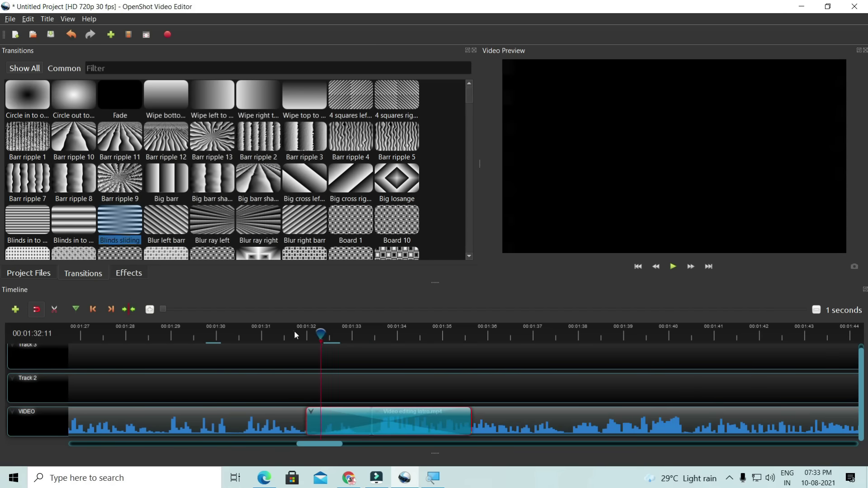
- Play the timeline from just before the Blinds sliding transition and delete the transition
{"action": "left_click", "coordinate": [294, 330]}
{"action": "key", "text": "space"}
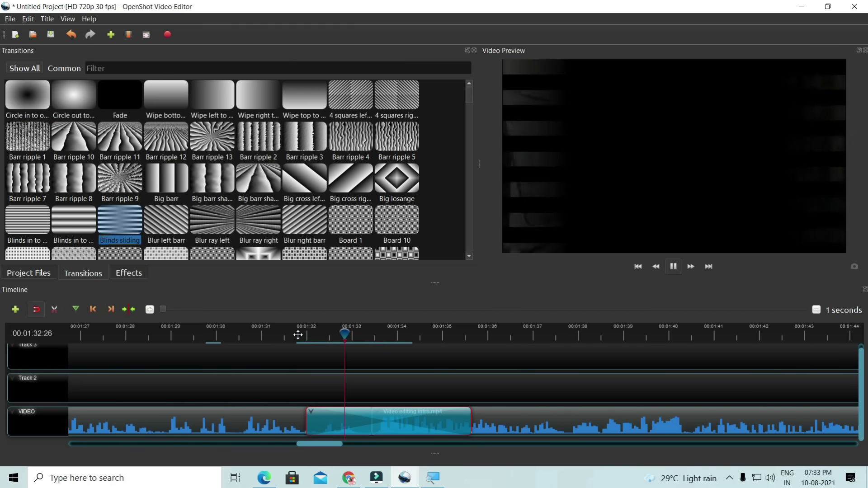
{"action": "key", "text": "space"}
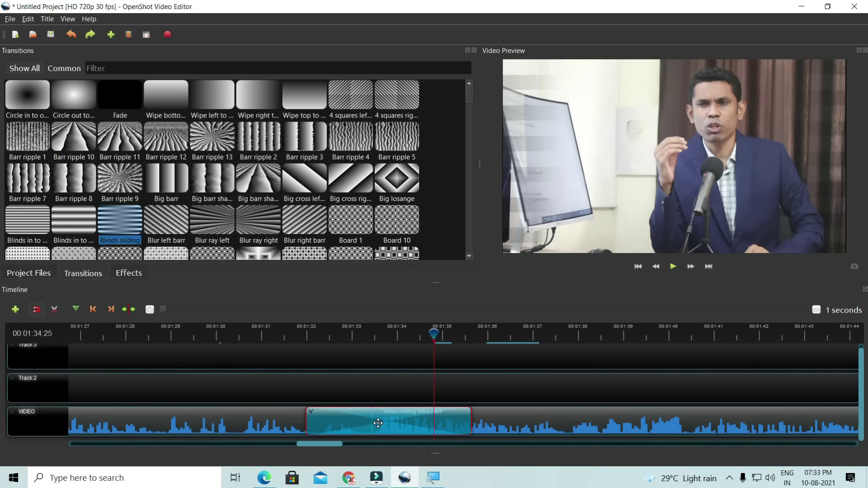
{"action": "key", "text": "Delete"}
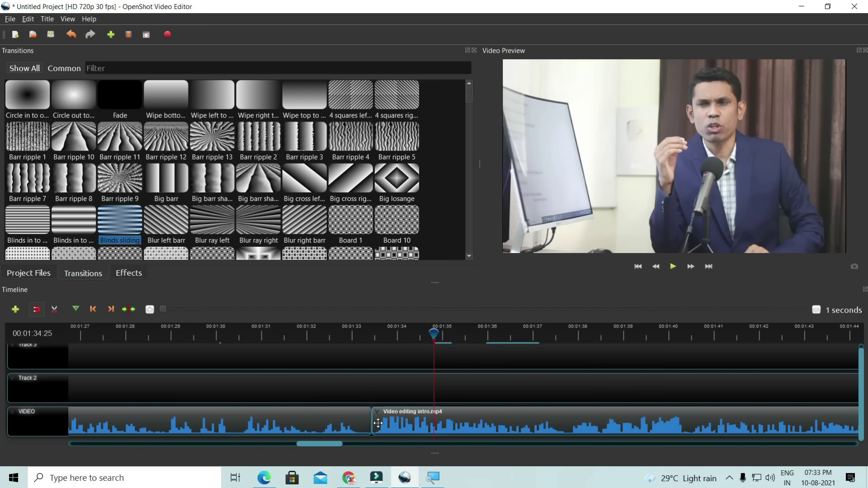
- Set the volume of the entire second intro clip on the VIDEO track to Level 100%
{"action": "right_click", "coordinate": [463, 419]}
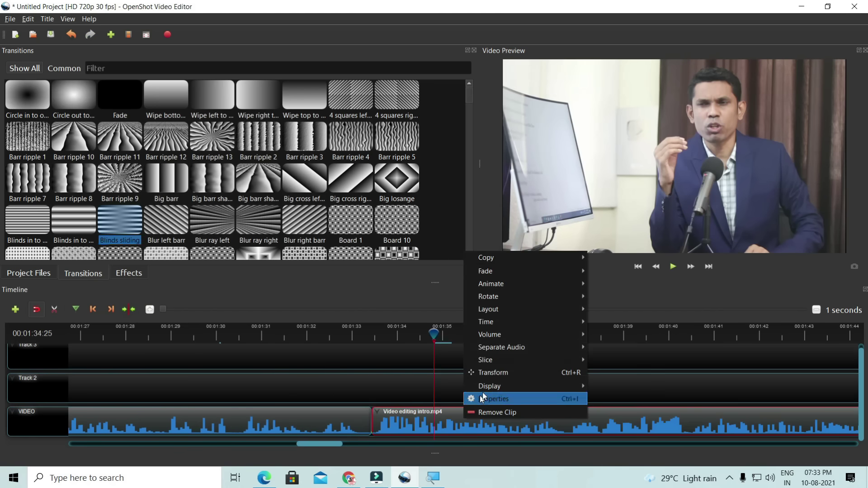
{"action": "mouse_move", "coordinate": [518, 339]}
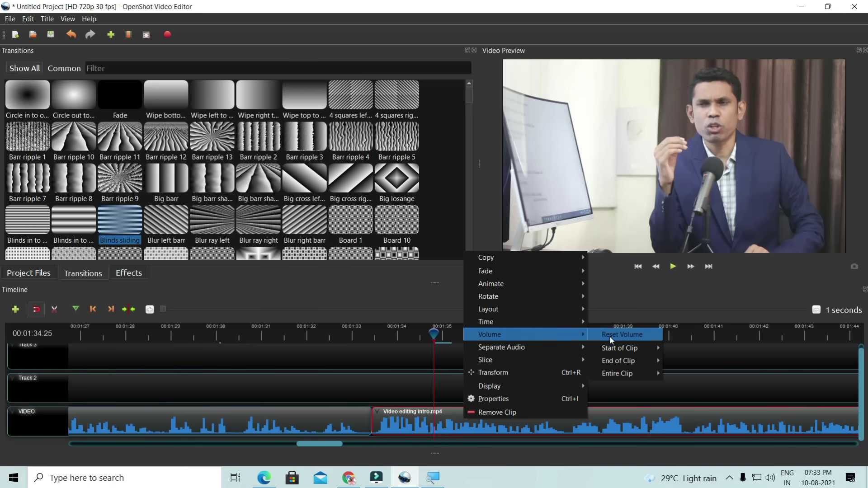
{"action": "mouse_move", "coordinate": [634, 375]}
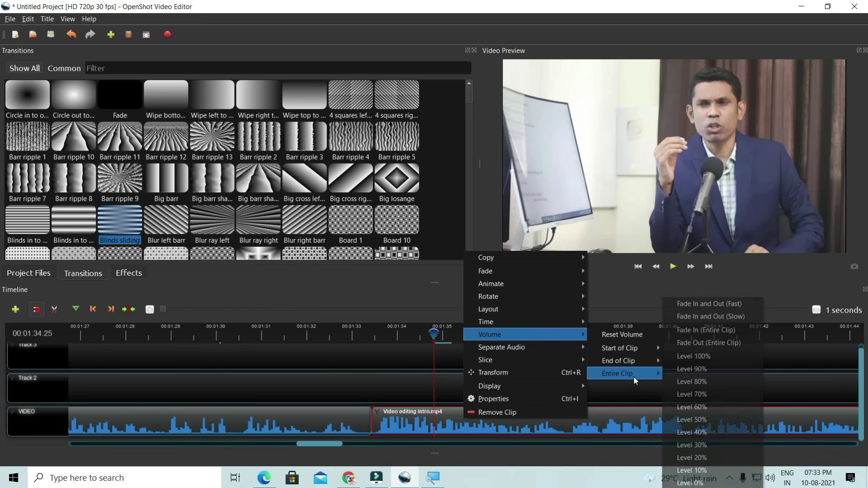
{"action": "left_click", "coordinate": [693, 356]}
- Set the first intro clip's entire volume to Level 100% and play across the join from about 00:01:31
{"action": "left_click", "coordinate": [274, 340]}
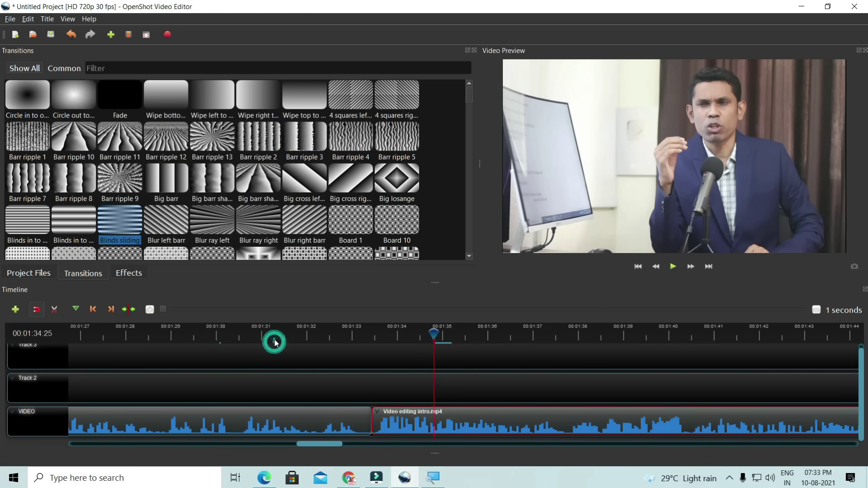
{"action": "right_click", "coordinate": [303, 419]}
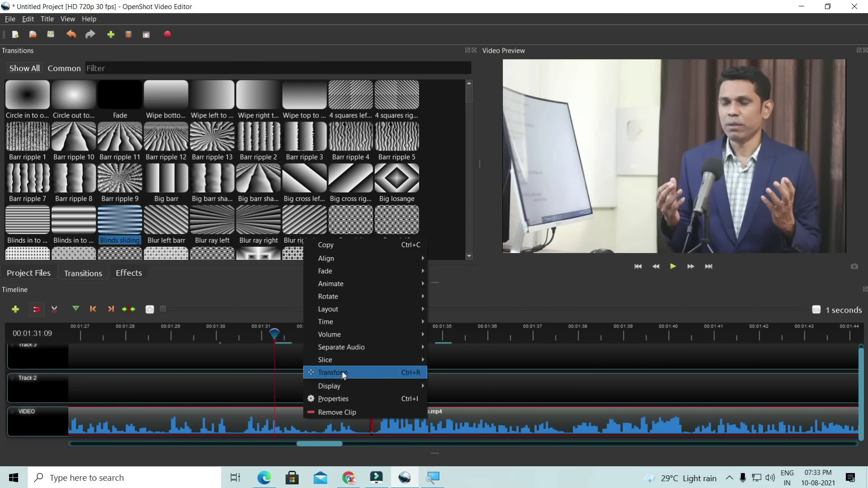
{"action": "left_click", "coordinate": [365, 336]}
{"action": "mouse_move", "coordinate": [473, 372]}
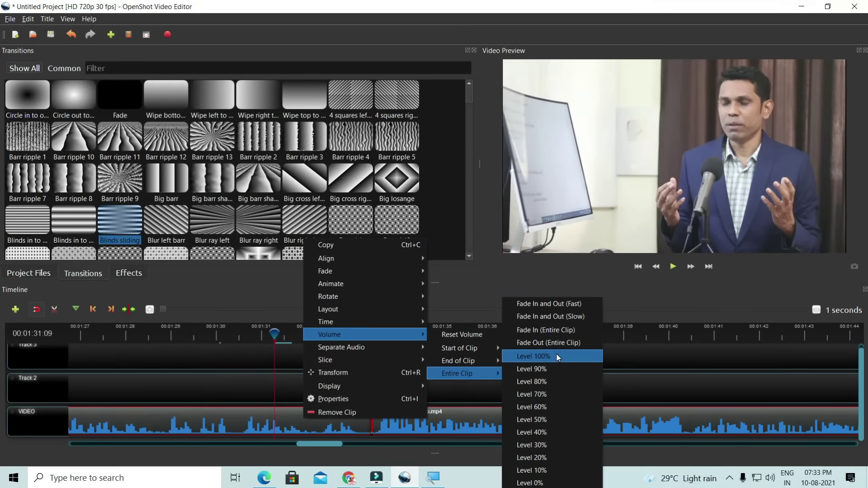
{"action": "left_click", "coordinate": [557, 357]}
{"action": "key", "text": "space"}
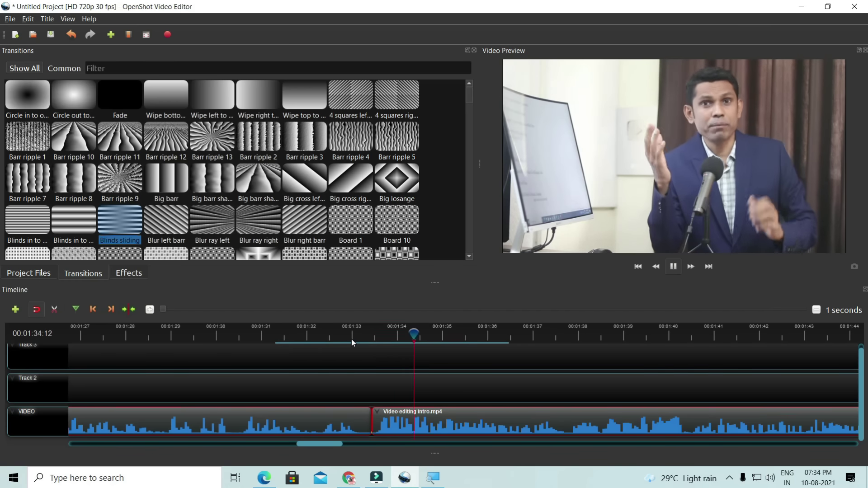
{"action": "key", "text": "space"}
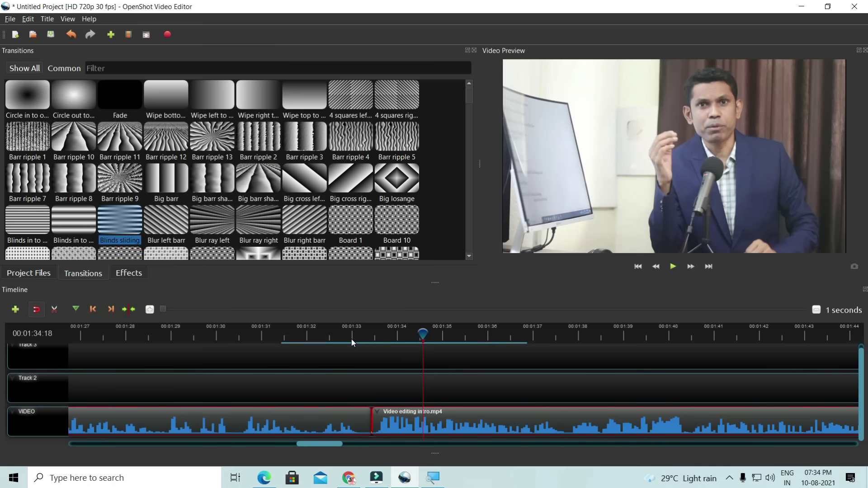
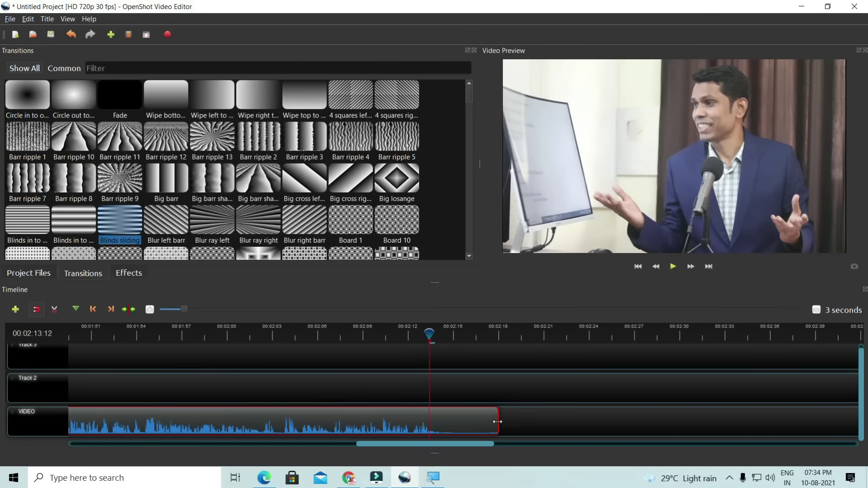
- Trim the end of the last intro clip on the VIDEO track back to about 00:02:14, just after the speech
{"action": "left_click_drag", "start_coordinate": [497, 421], "coordinate": [439, 429]}
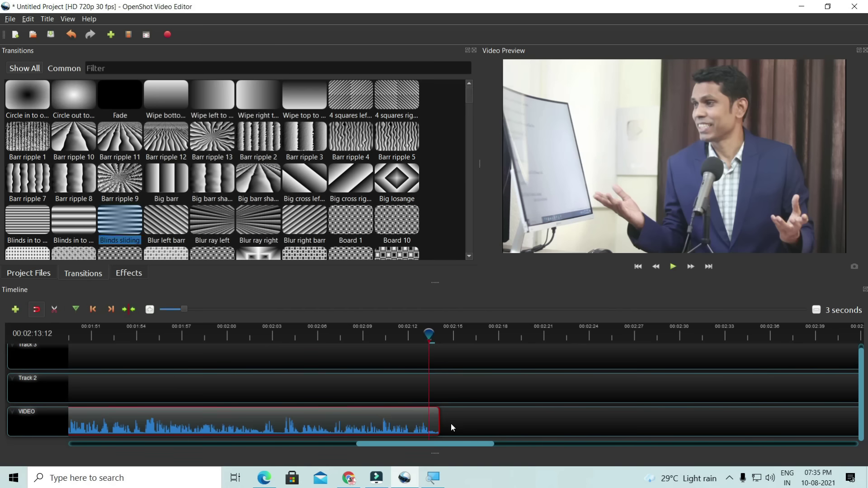
{"action": "left_click_drag", "start_coordinate": [438, 421], "coordinate": [437, 421]}
- Place App Video.mp4 from the project files on Track 2, starting at about 00:00:06:15
{"action": "scroll", "coordinate": [457, 383], "scroll_direction": "left", "scroll_amount": 10}
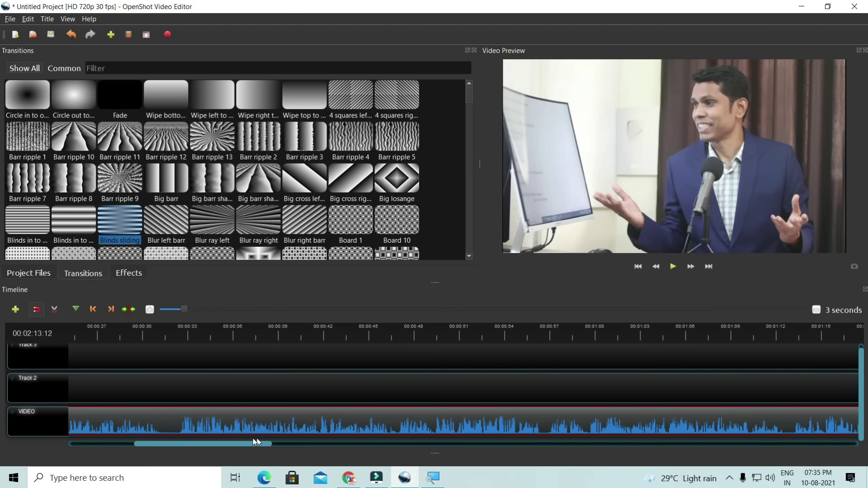
{"action": "left_click", "coordinate": [77, 338]}
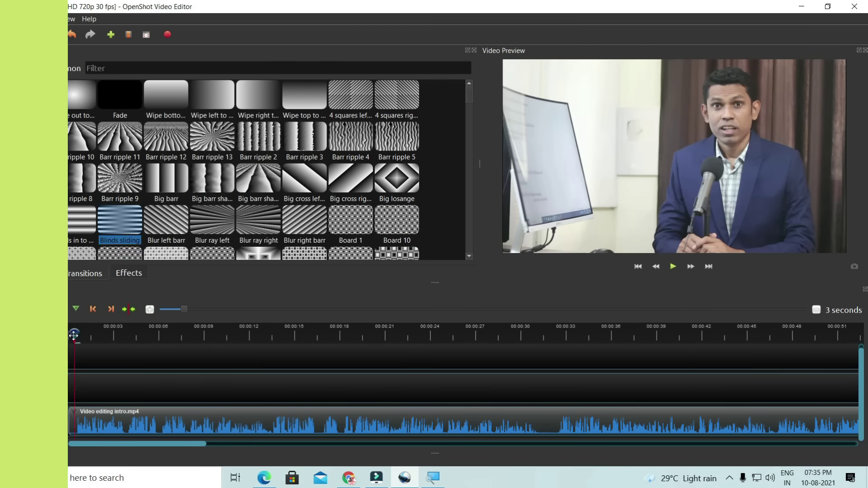
{"action": "left_click", "coordinate": [68, 338]}
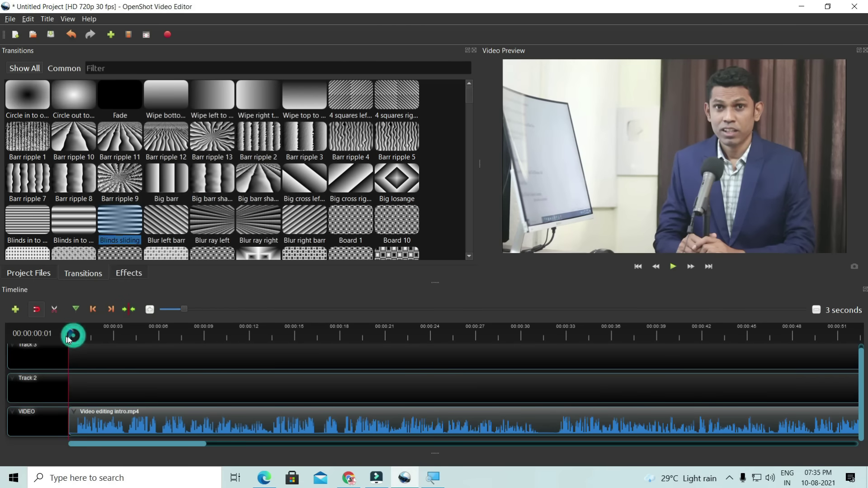
{"action": "left_click_drag", "start_coordinate": [103, 332], "coordinate": [166, 333]}
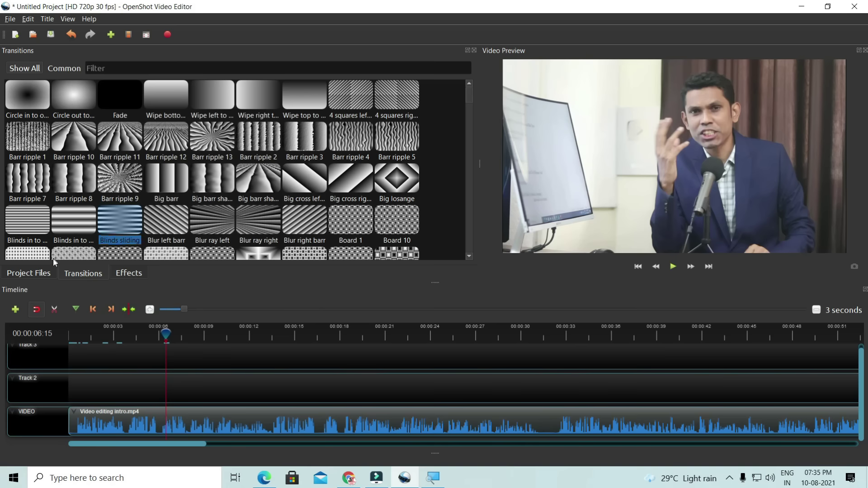
{"action": "left_click", "coordinate": [28, 274]}
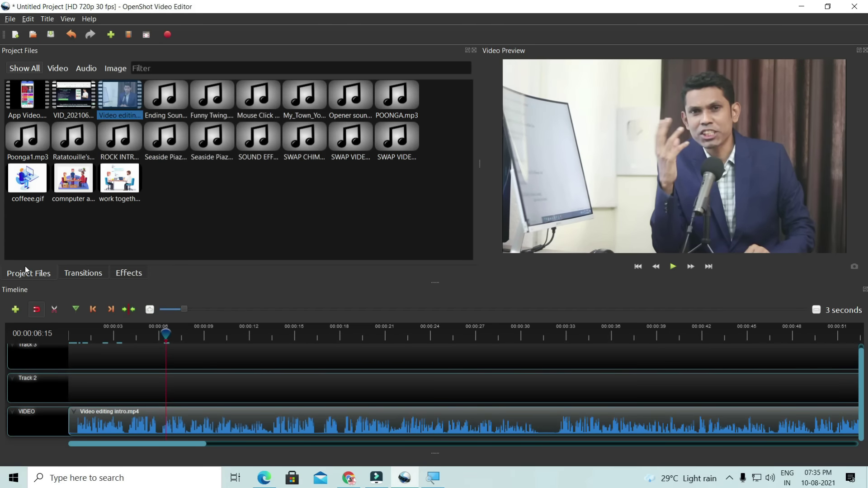
{"action": "left_click", "coordinate": [75, 239]}
{"action": "left_click", "coordinate": [28, 98]}
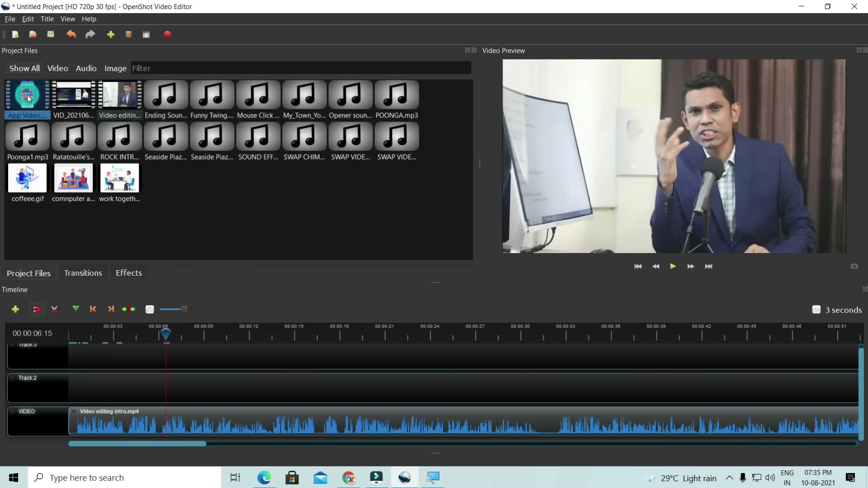
{"action": "left_click_drag", "start_coordinate": [28, 98], "coordinate": [176, 382]}
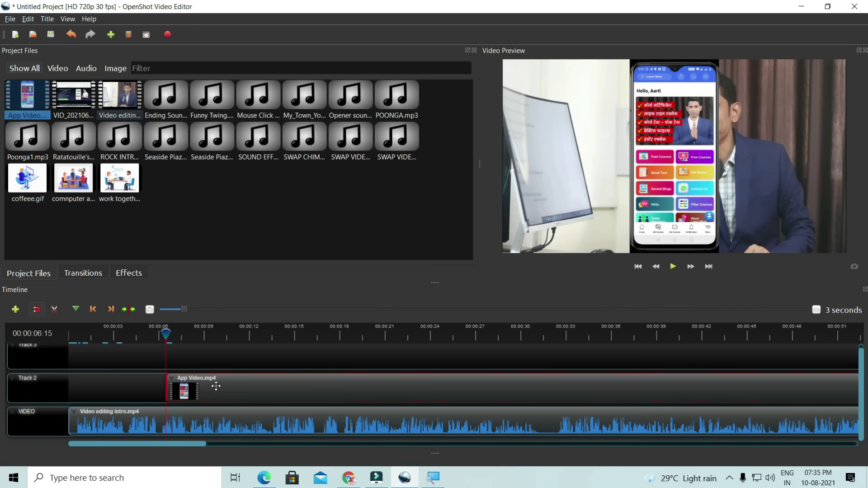
- Mute the App Video clip on Track 2 by setting the entire clip's volume to Level 0%
{"action": "right_click", "coordinate": [238, 387]}
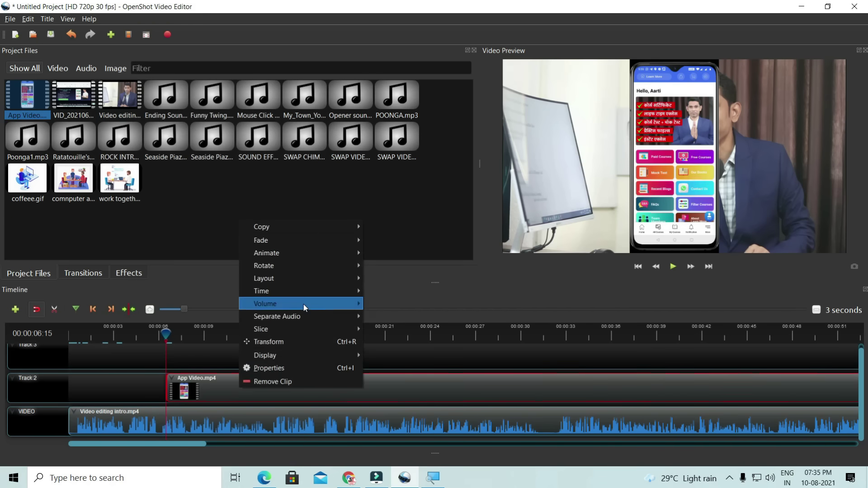
{"action": "mouse_move", "coordinate": [303, 305]}
{"action": "mouse_move", "coordinate": [384, 340]}
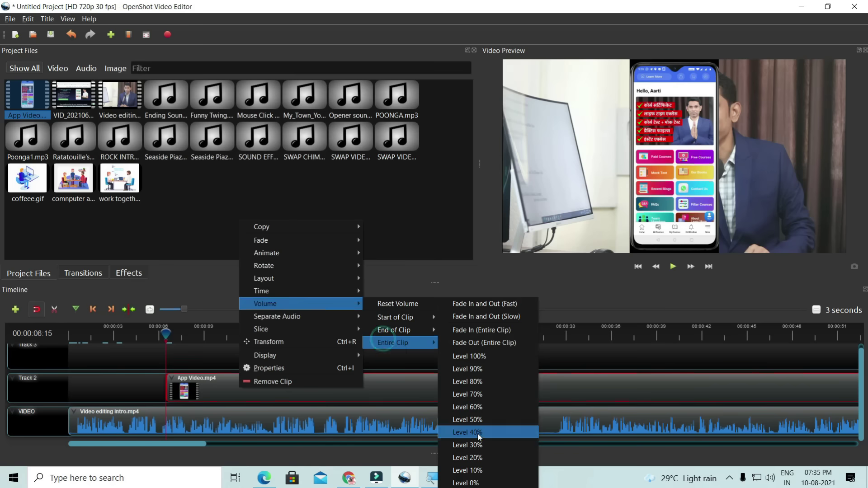
{"action": "left_click", "coordinate": [472, 483]}
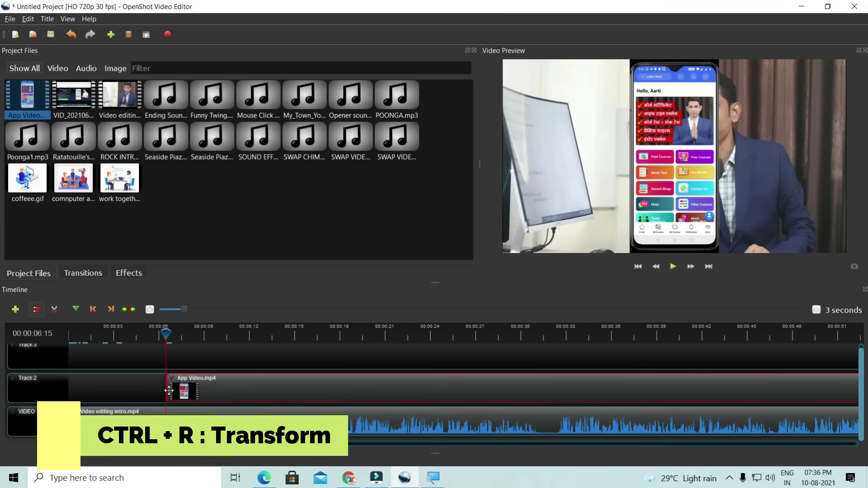
- At 00:00:13:06, transform the App Video clip by moving its picture from the centre to the left edge of the video frame
{"action": "left_click", "coordinate": [322, 339]}
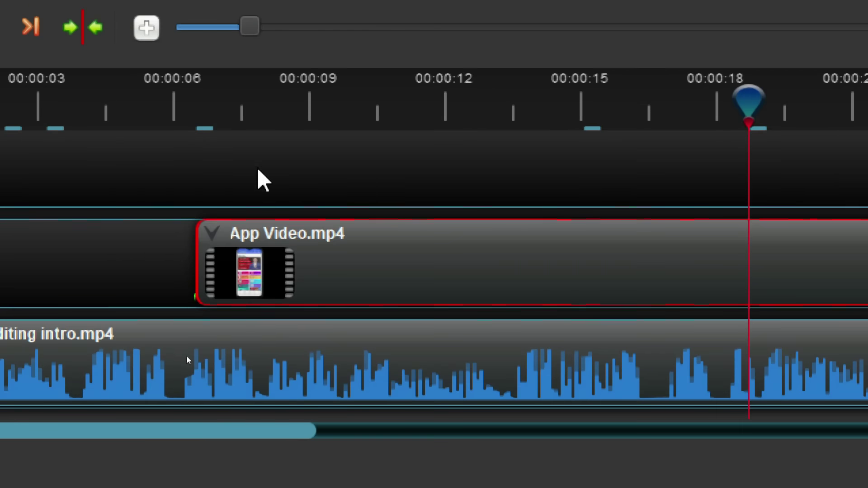
{"action": "mouse_move", "coordinate": [752, 99]}
{"action": "left_mouse_down"}
{"action": "mouse_move", "coordinate": [558, 99]}
{"action": "mouse_move", "coordinate": [516, 87]}
{"action": "mouse_move", "coordinate": [179, 96]}
{"action": "mouse_move", "coordinate": [194, 102]}
{"action": "left_mouse_up"}
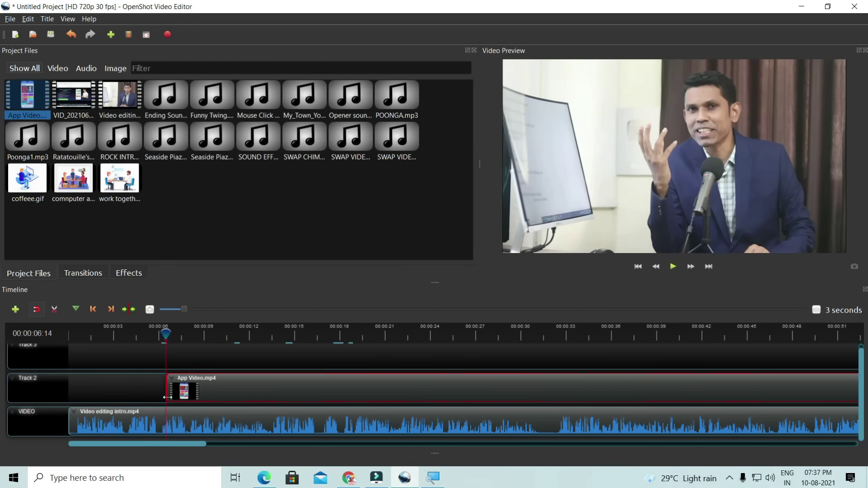
{"action": "left_click", "coordinate": [267, 334]}
{"action": "left_click", "coordinate": [281, 390]}
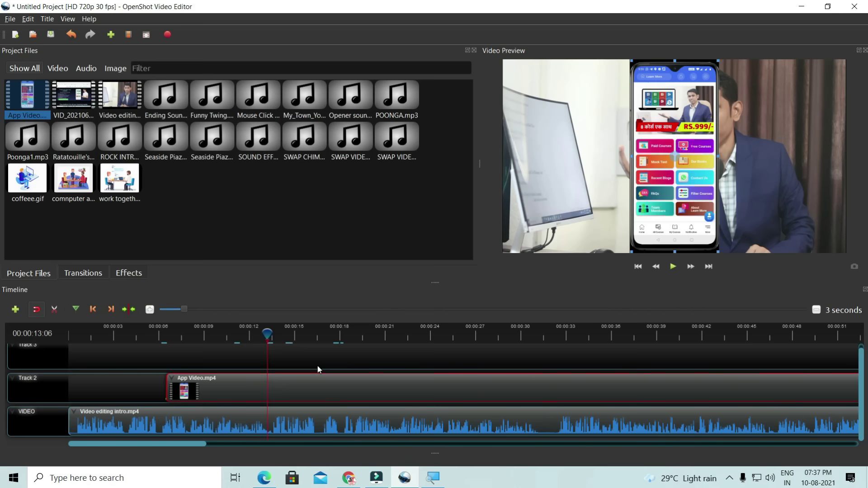
{"action": "right_click", "coordinate": [270, 386]}
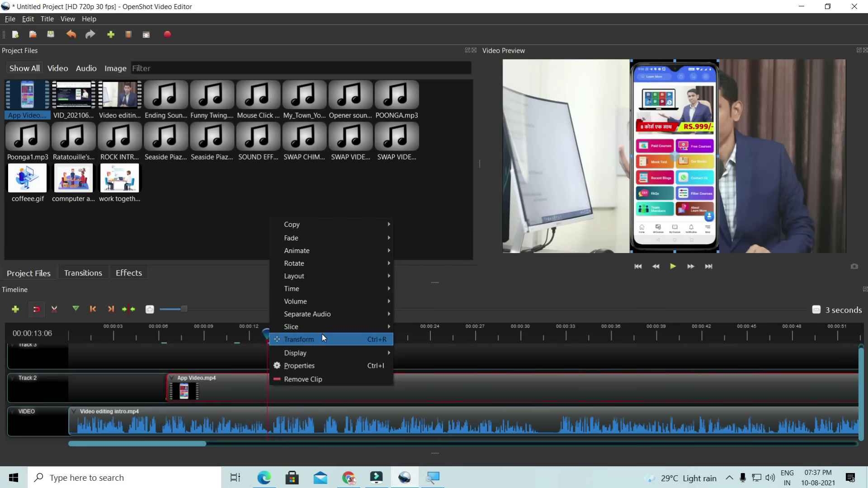
{"action": "left_click", "coordinate": [322, 338]}
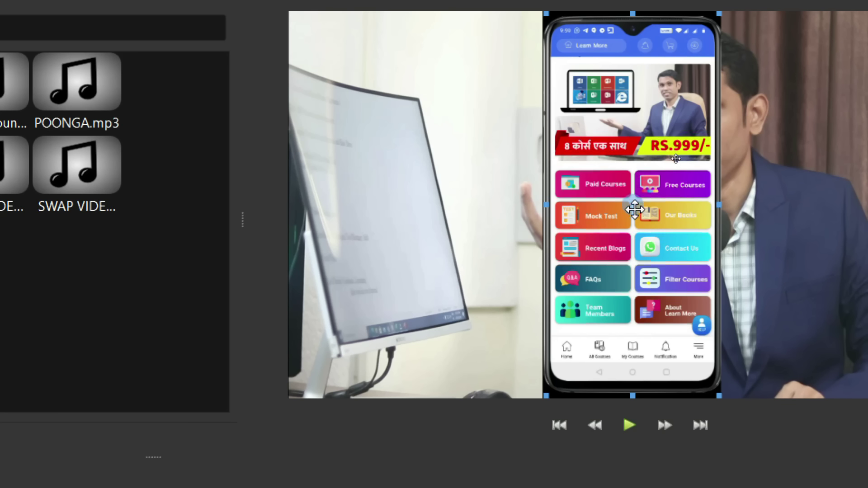
{"action": "left_click_drag", "start_coordinate": [638, 204], "coordinate": [598, 206]}
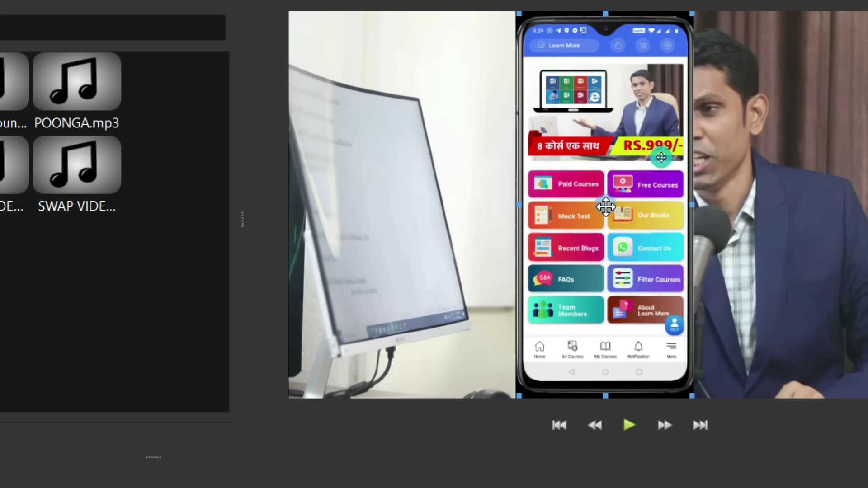
{"action": "left_click_drag", "start_coordinate": [534, 208], "coordinate": [432, 215]}
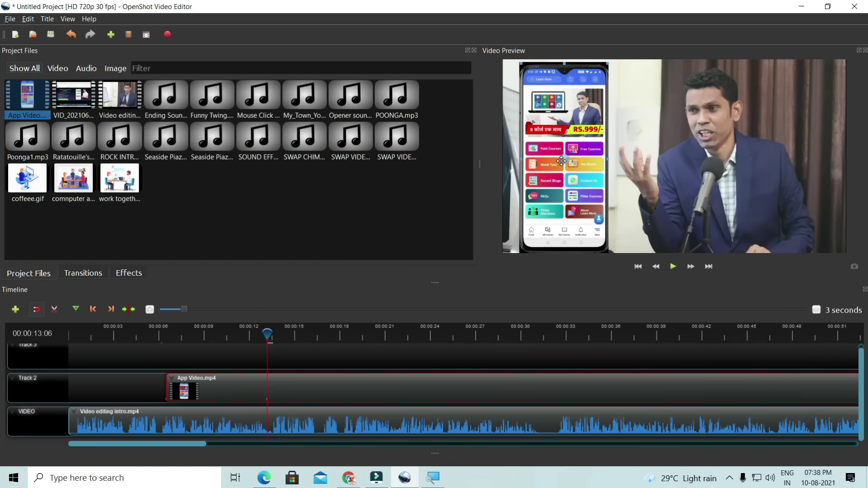
{"action": "left_click_drag", "start_coordinate": [564, 160], "coordinate": [543, 159]}
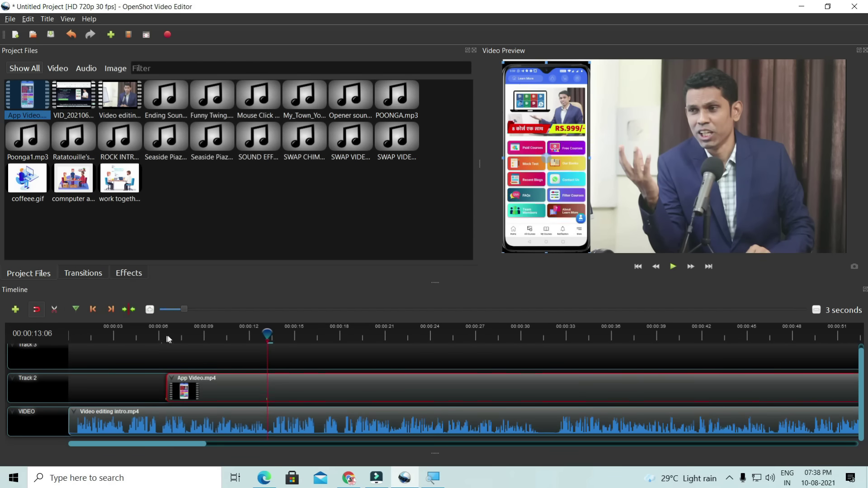
- Play the App Video clip's movement from its start at about 00:00:06 and delete the clip from Track 2
{"action": "left_click_drag", "start_coordinate": [267, 334], "coordinate": [165, 333]}
{"action": "left_click", "coordinate": [674, 268]}
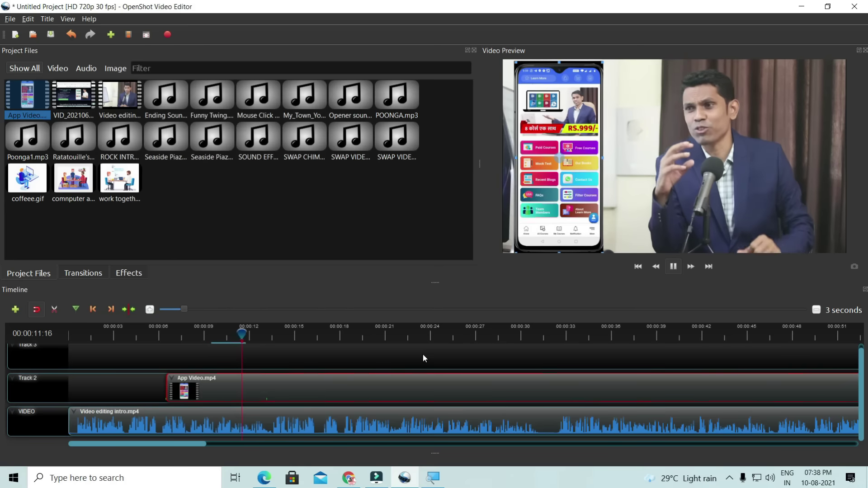
{"action": "key", "text": "space"}
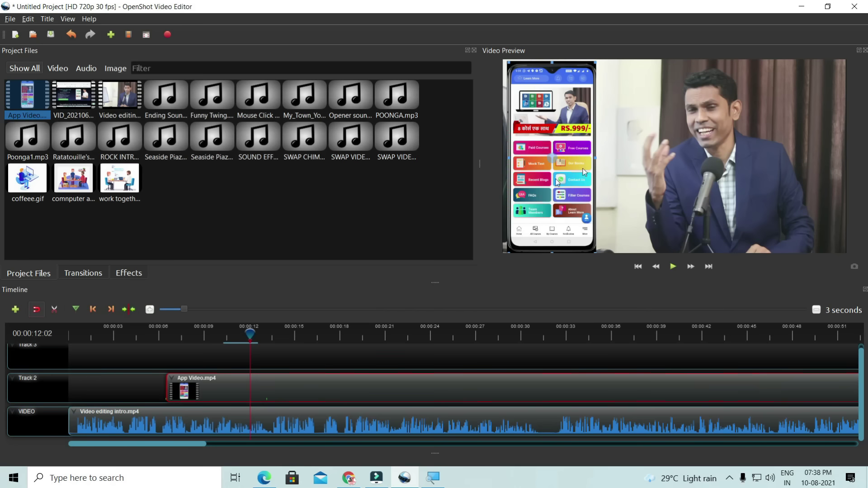
{"action": "left_click", "coordinate": [295, 385]}
{"action": "key", "text": "Delete"}
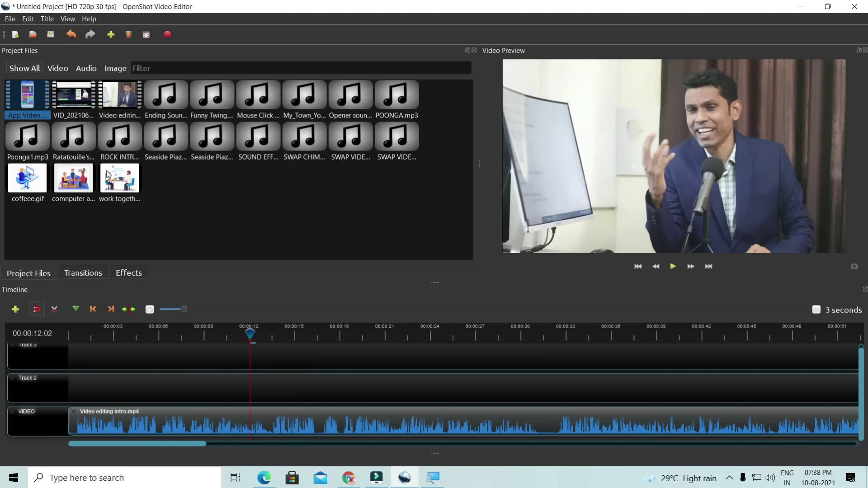
- Place App Video.mp4 from the project files on Track 2, starting at about 00:00:09:20, and set the playhead to the clip's start
{"action": "left_click_drag", "start_coordinate": [45, 103], "coordinate": [214, 374]}
{"action": "left_click", "coordinate": [214, 333]}
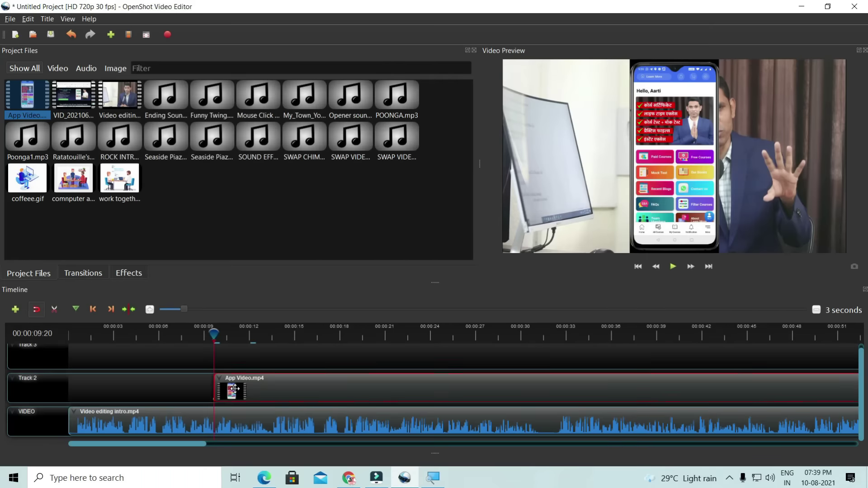
{"action": "left_click_drag", "start_coordinate": [217, 337], "coordinate": [215, 337]}
{"action": "left_click", "coordinate": [213, 334]}
- At 00:00:09:21, transform the App Video clip by moving its picture from the centre to the left edge of the video frame
{"action": "mouse_move", "coordinate": [631, 187]}
{"action": "left_click_drag", "start_coordinate": [673, 161], "coordinate": [486, 163]}
{"action": "left_click_drag", "start_coordinate": [548, 162], "coordinate": [554, 157]}
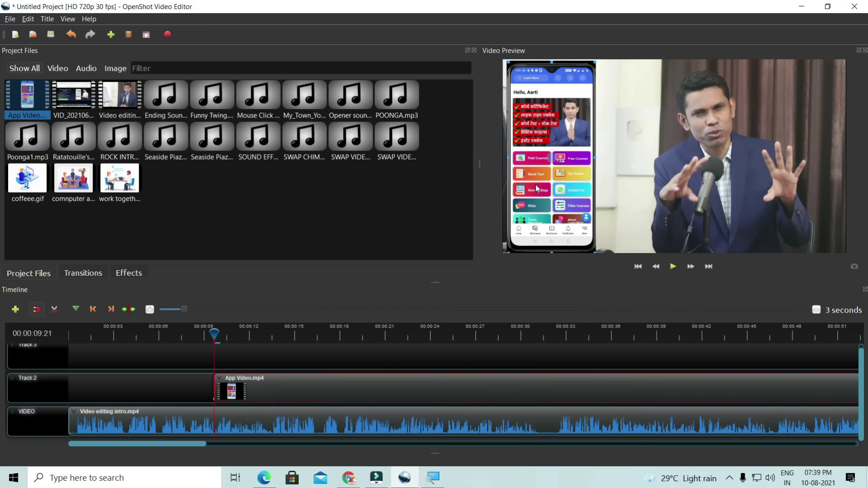
{"action": "left_click_drag", "start_coordinate": [554, 157], "coordinate": [552, 155]}
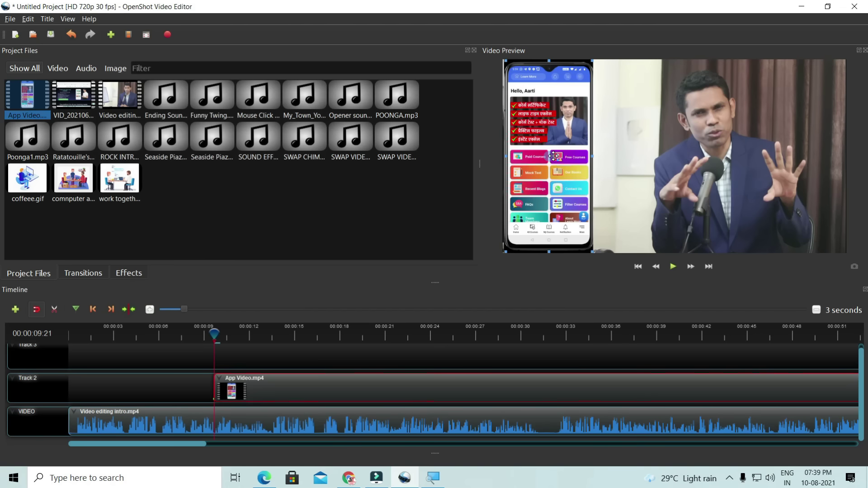
- Check the App Video picture's position at 00:00:21:24 and return the playhead to just before the clip's start
{"action": "left_click", "coordinate": [397, 334]}
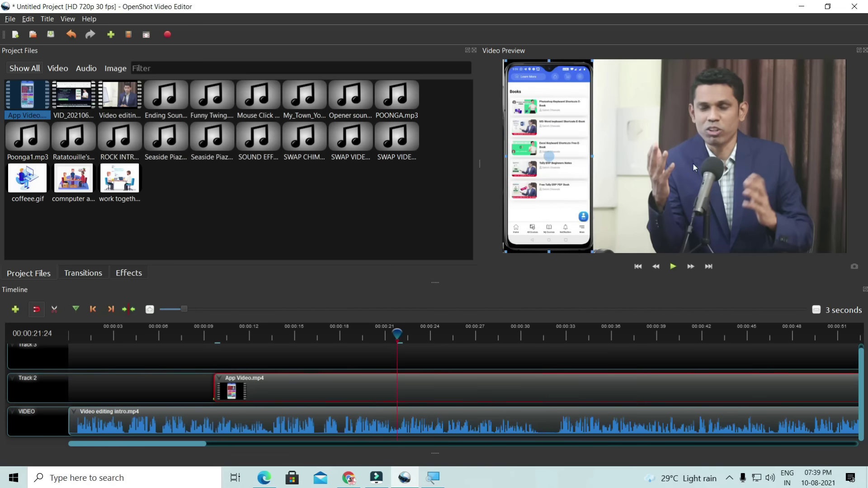
{"action": "left_click", "coordinate": [216, 340]}
{"action": "left_click", "coordinate": [214, 338]}
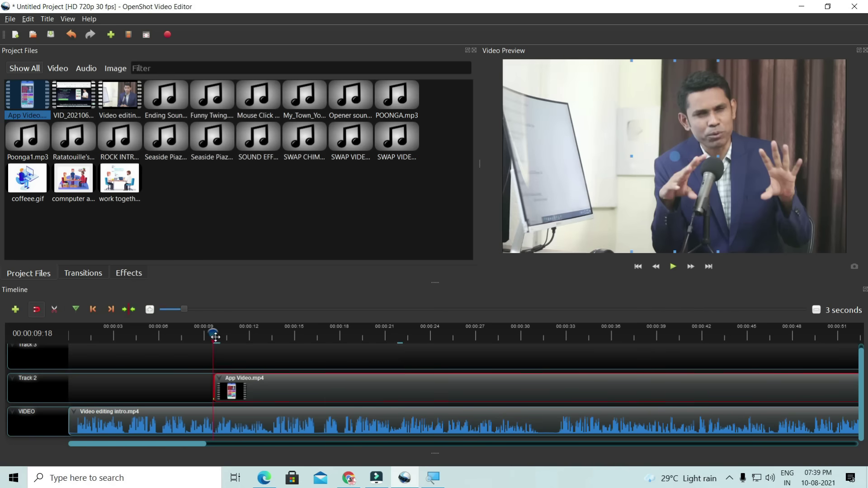
- Try to set the volume of the entire Video editing intro clip on the VIDEO track to Level 0%
{"action": "right_click", "coordinate": [152, 419]}
{"action": "mouse_move", "coordinate": [190, 333]}
{"action": "mouse_move", "coordinate": [308, 372]}
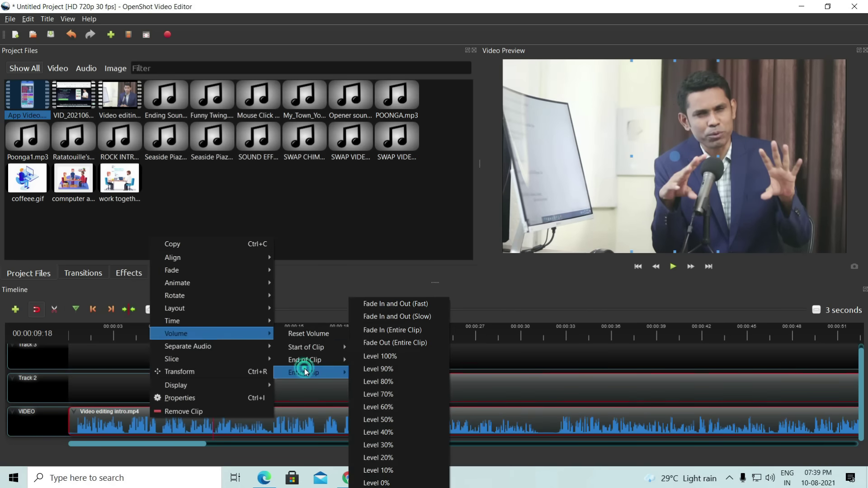
{"action": "left_click", "coordinate": [380, 483]}
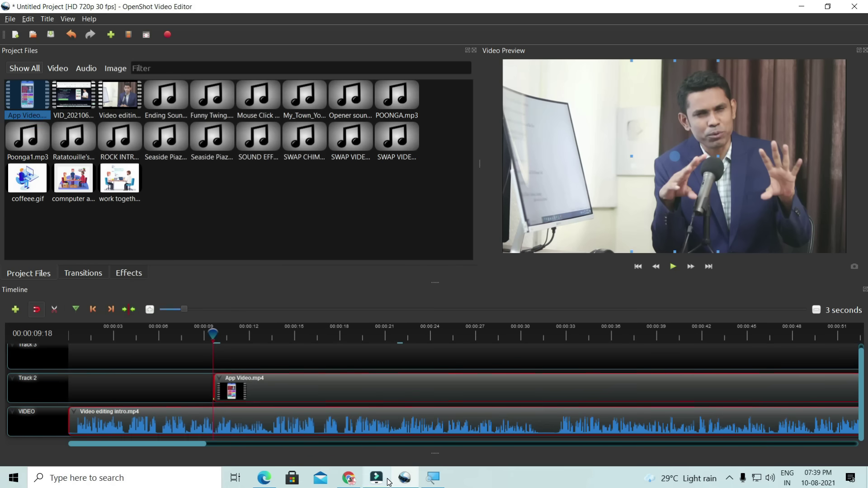
- Play the overlay from 00:00:09:15 and examine the App Video picture at 00:00:15:19 and 00:00:18:28
{"action": "left_click", "coordinate": [211, 335]}
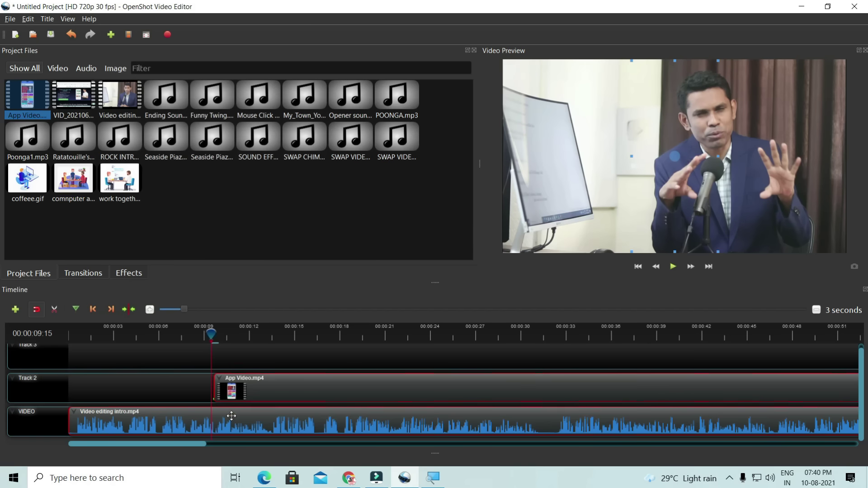
{"action": "key", "text": "space"}
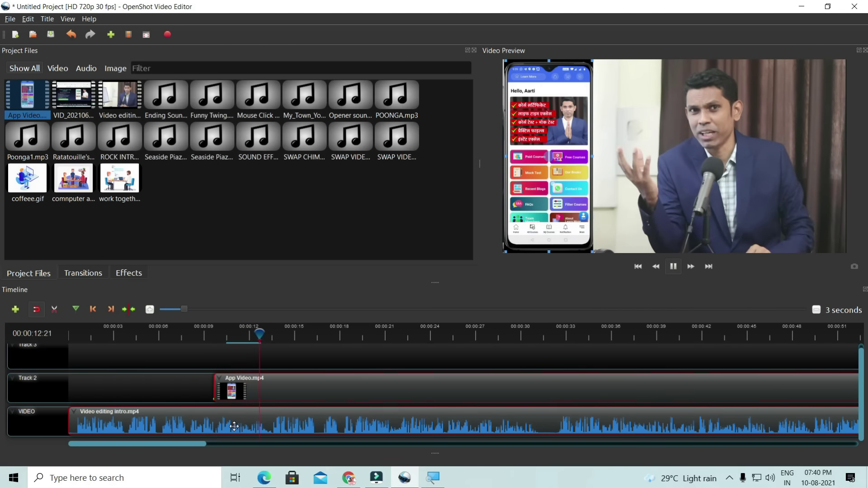
{"action": "left_click", "coordinate": [304, 334]}
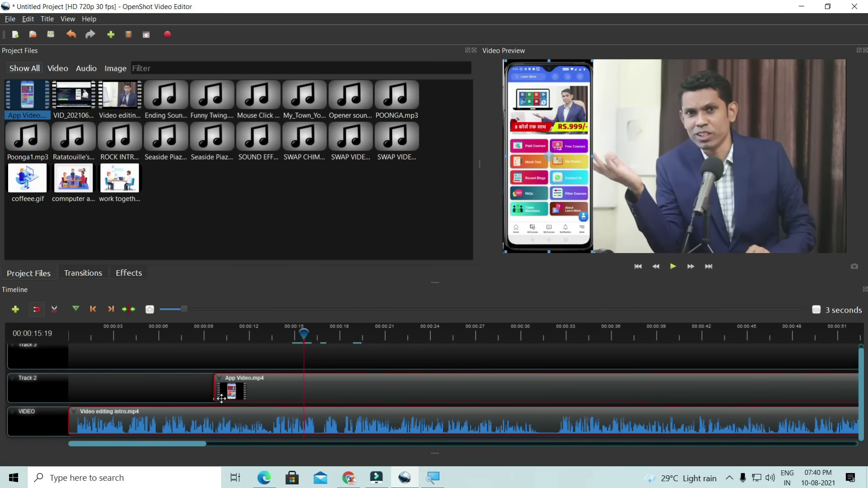
{"action": "left_click_drag", "start_coordinate": [304, 335], "coordinate": [353, 334]}
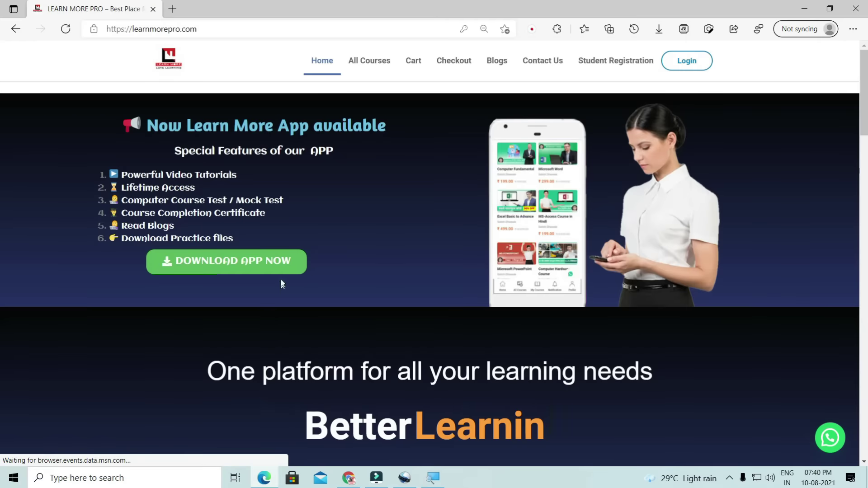
- Open the All Courses page on learnmorepro.com and look through the listed courses and their prices
{"action": "left_click", "coordinate": [379, 63]}
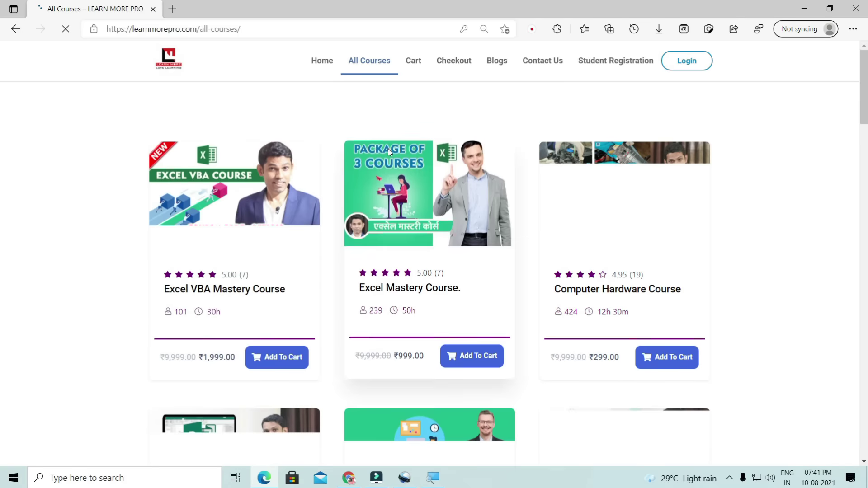
{"action": "scroll", "coordinate": [388, 149], "scroll_direction": "down", "scroll_amount": 1}
{"action": "scroll", "coordinate": [388, 148], "scroll_direction": "down", "scroll_amount": 10}
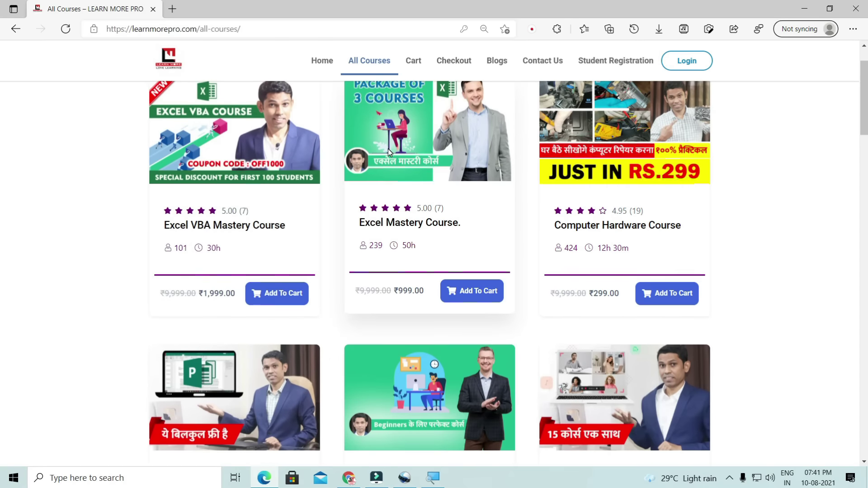
{"action": "scroll", "coordinate": [388, 148], "scroll_direction": "down", "scroll_amount": 18}
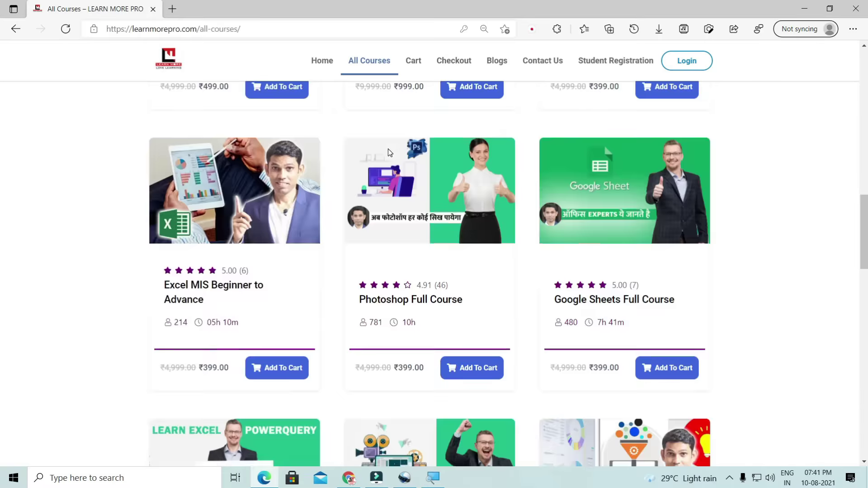
{"action": "scroll", "coordinate": [388, 148], "scroll_direction": "down", "scroll_amount": 3}
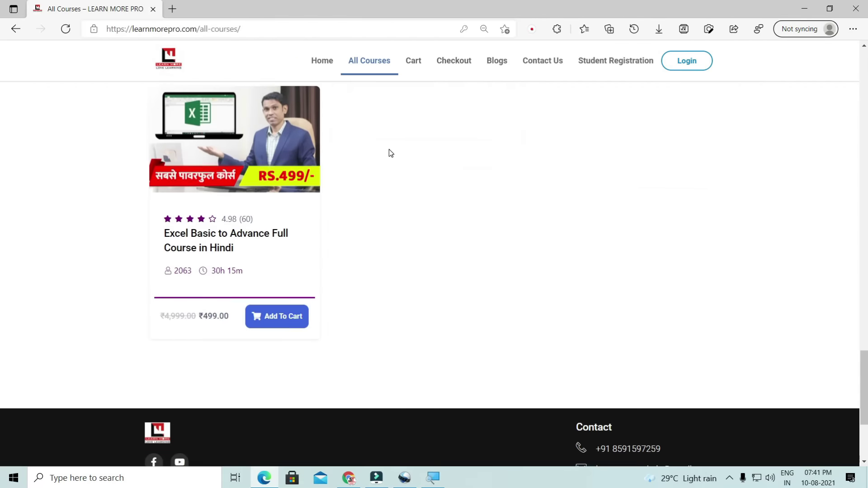
{"action": "scroll", "coordinate": [389, 149], "scroll_direction": "up", "scroll_amount": 17}
{"action": "scroll", "coordinate": [389, 149], "scroll_direction": "up", "scroll_amount": 6}
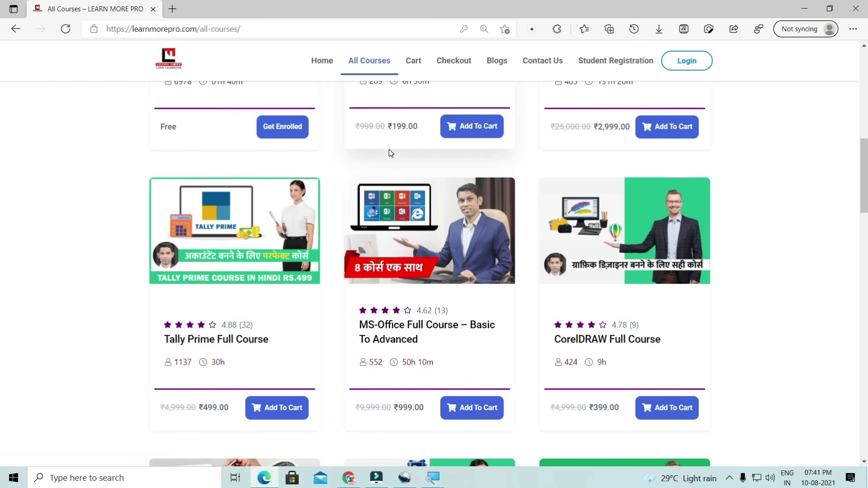
{"action": "scroll", "coordinate": [389, 150], "scroll_direction": "up", "scroll_amount": 3}
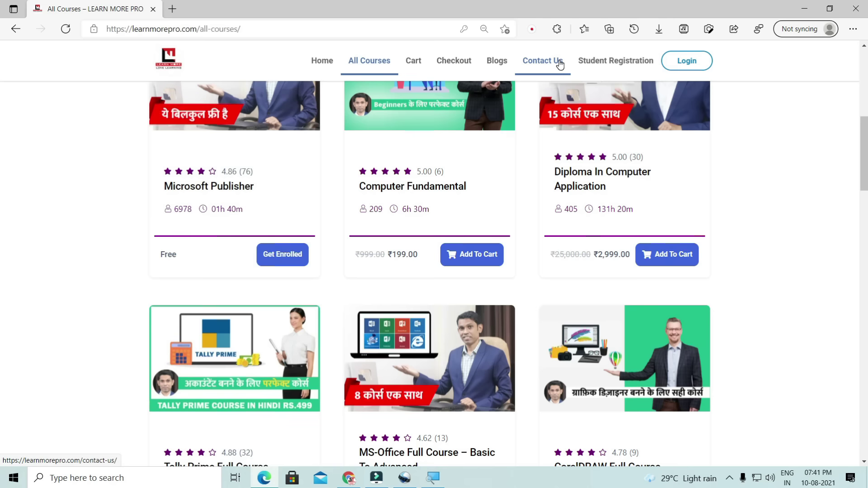
{"action": "scroll", "coordinate": [549, 150], "scroll_direction": "up", "scroll_amount": 3}
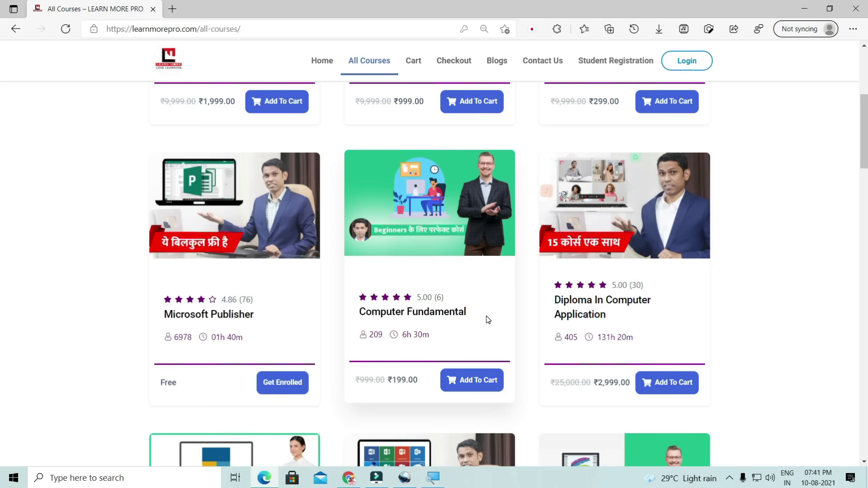
- Switch back to OpenShot Video Editor and delete the App Video clip from Track 2
{"action": "left_click", "coordinate": [407, 475]}
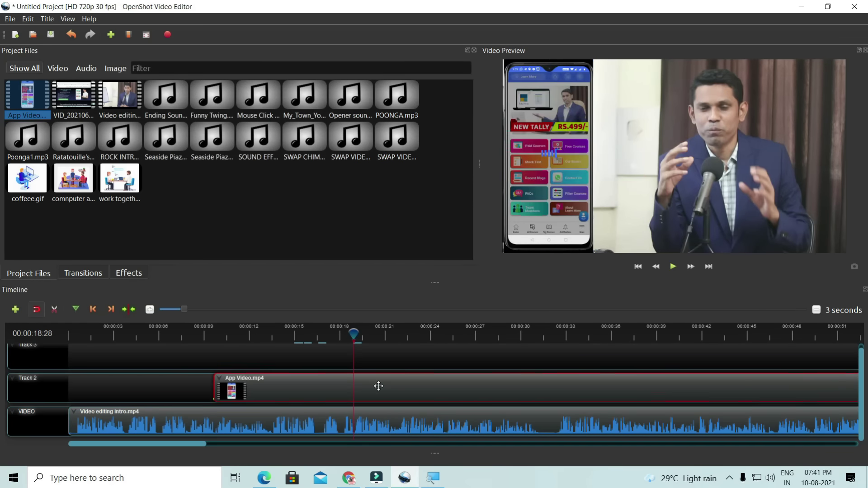
{"action": "key", "text": "Delete"}
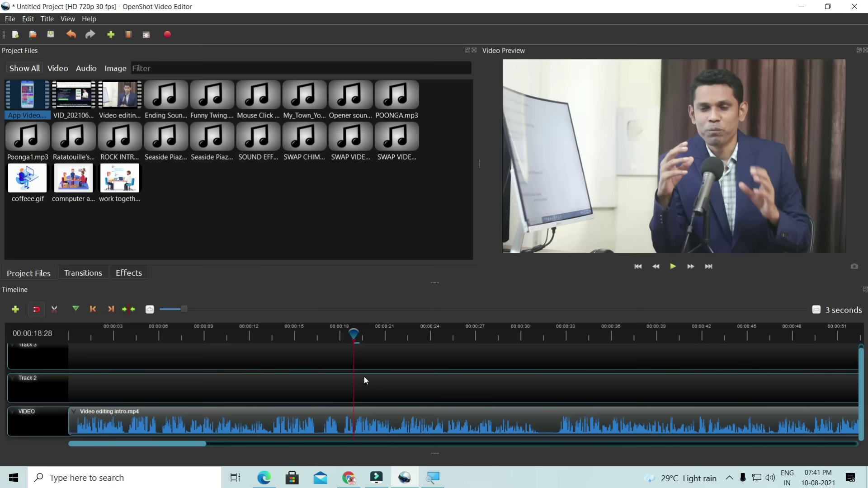
- Filter the project files to images and place work together.gif on Track 2, starting at 00:00:17:10
{"action": "left_click", "coordinate": [35, 68]}
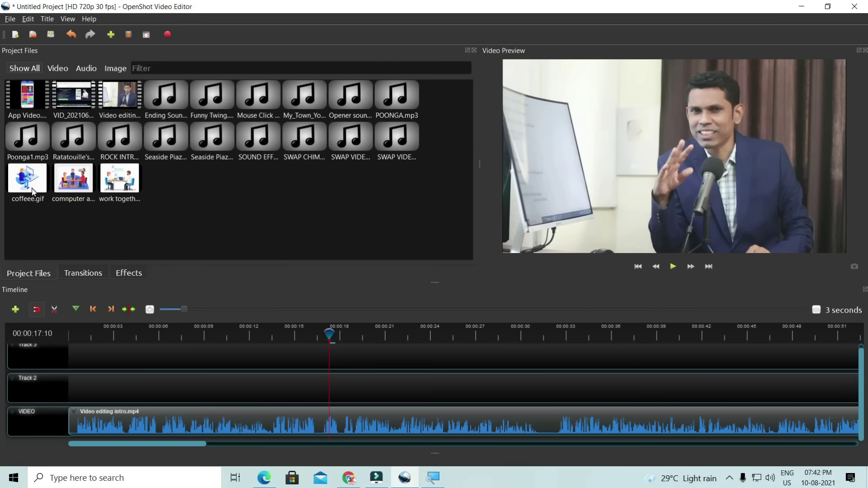
{"action": "left_click", "coordinate": [114, 68]}
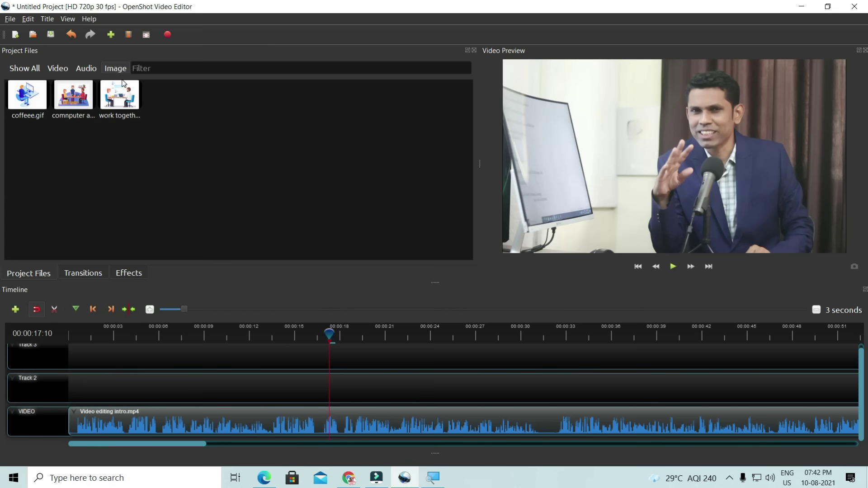
{"action": "left_click_drag", "start_coordinate": [118, 99], "coordinate": [330, 393]}
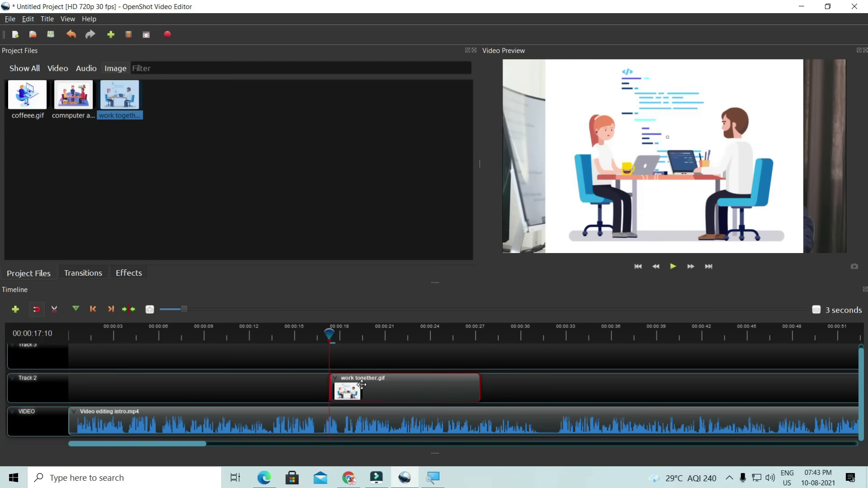
- Transform the work together.gif clip by scaling its picture down to about 70% around the centre of the video frame
{"action": "left_click", "coordinate": [361, 385]}
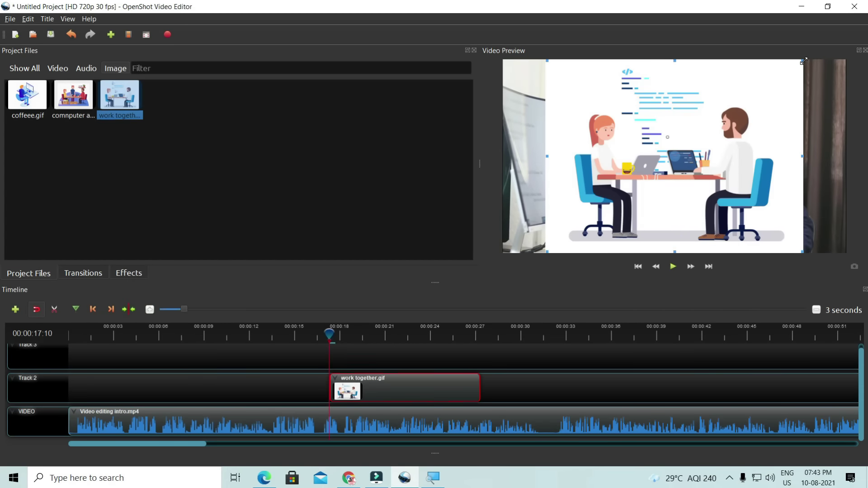
{"action": "left_click_drag", "start_coordinate": [803, 62], "coordinate": [782, 131]}
{"action": "left_click_drag", "start_coordinate": [767, 104], "coordinate": [728, 88]}
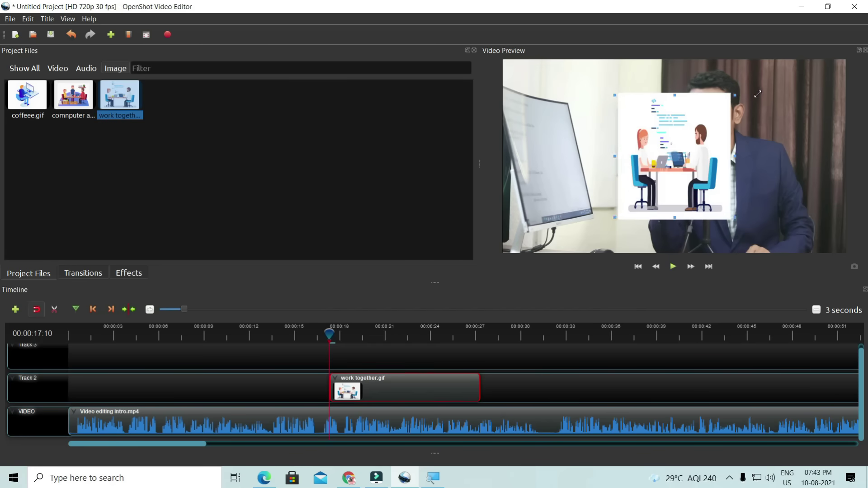
{"action": "mouse_move", "coordinate": [763, 95]}
{"action": "left_mouse_down"}
{"action": "mouse_move", "coordinate": [776, 95]}
{"action": "mouse_move", "coordinate": [742, 105]}
{"action": "mouse_move", "coordinate": [804, 63]}
{"action": "mouse_move", "coordinate": [736, 117]}
{"action": "mouse_move", "coordinate": [759, 110]}
{"action": "left_mouse_up"}
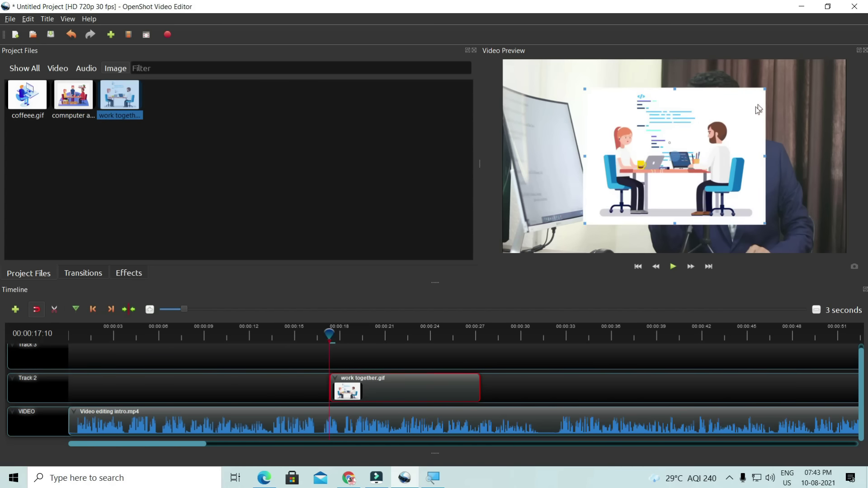
- Move the work together.gif picture to the left edge of the video frame and delete the clip from Track 2
{"action": "left_click_drag", "start_coordinate": [676, 156], "coordinate": [599, 170]}
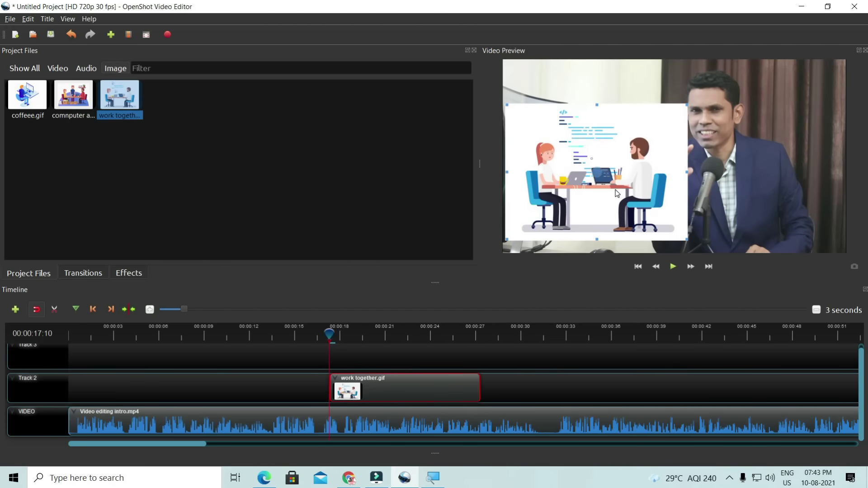
{"action": "left_click", "coordinate": [380, 388]}
{"action": "key", "text": "Delete"}
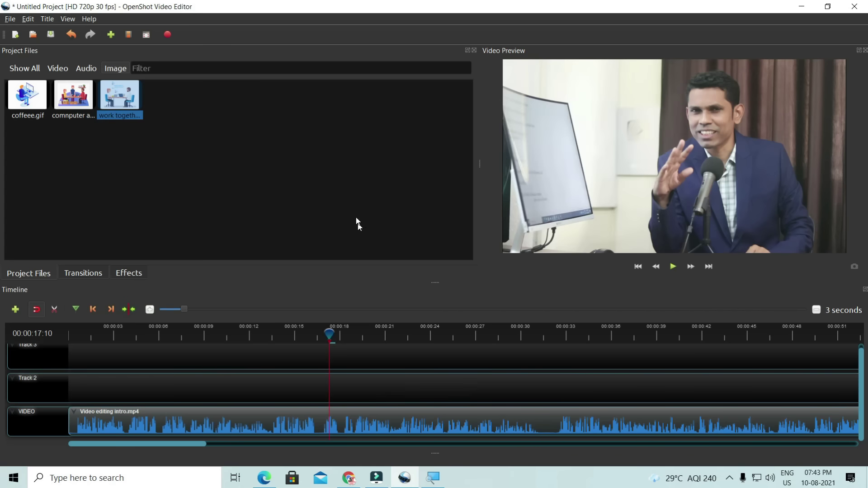
- Start importing a file and browse to the LOGOS folder inside Learn More PRO on New Volume (D:)
{"action": "left_click", "coordinate": [285, 155]}
{"action": "left_click", "coordinate": [274, 152]}
{"action": "double_click", "coordinate": [274, 154]}
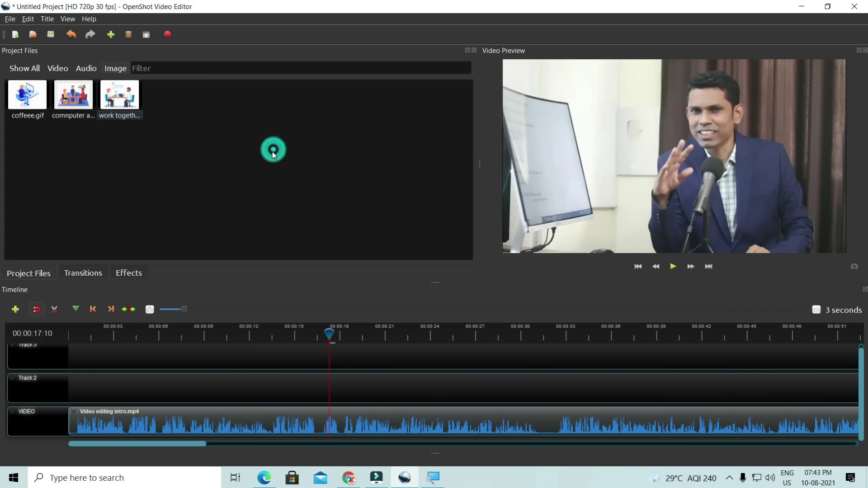
{"action": "scroll", "coordinate": [192, 199], "scroll_direction": "down", "scroll_amount": 1}
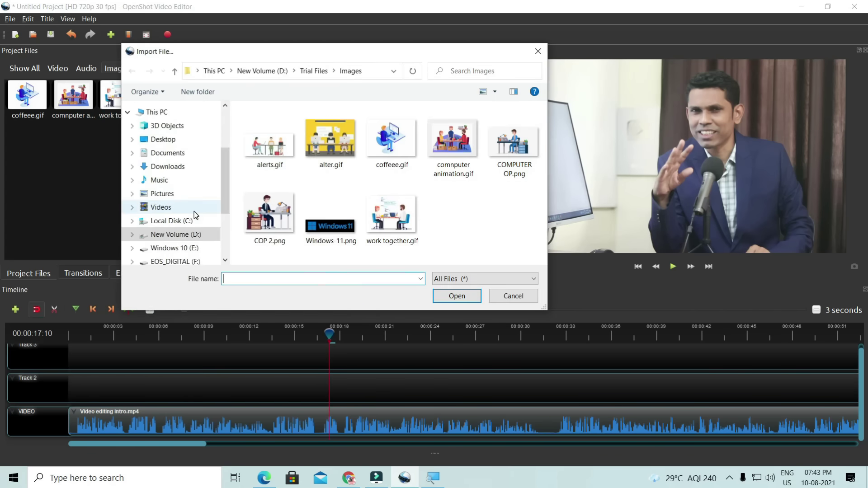
{"action": "left_click", "coordinate": [193, 235]}
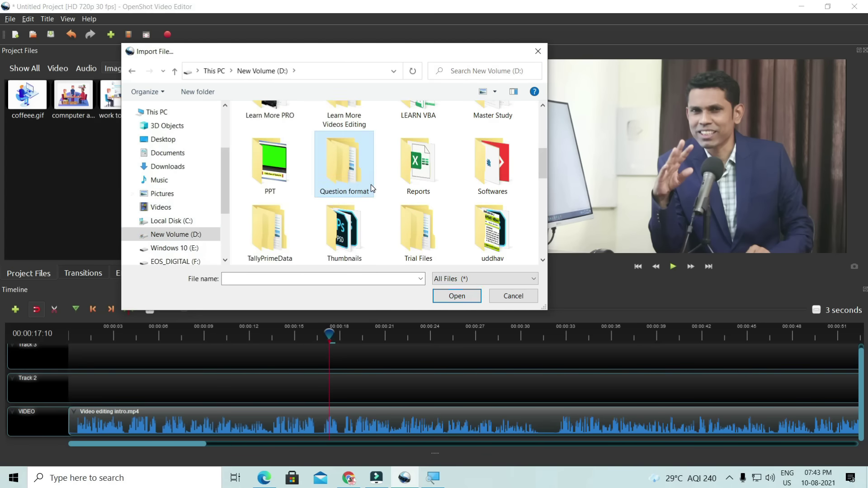
{"action": "scroll", "coordinate": [371, 189], "scroll_direction": "up", "scroll_amount": 3}
{"action": "double_click", "coordinate": [370, 188]}
{"action": "double_click", "coordinate": [372, 189]}
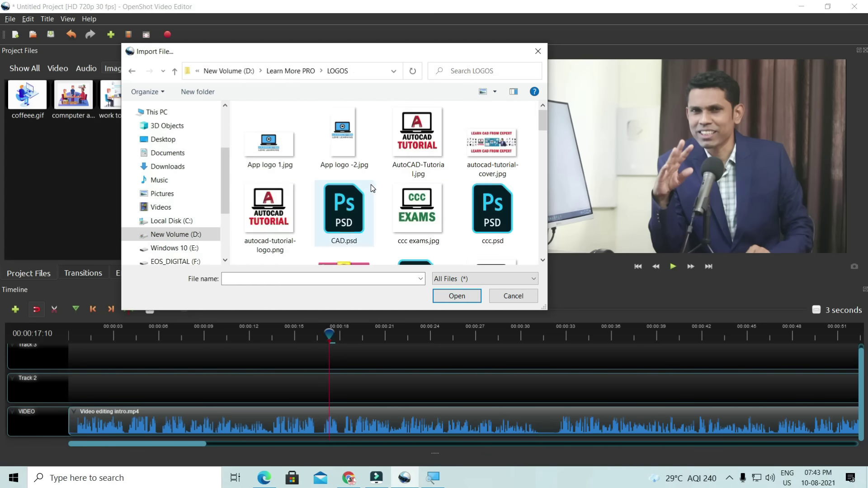
- Find learn more png.png in the LOGOS folder and import it into the project files
{"action": "scroll", "coordinate": [373, 188], "scroll_direction": "down", "scroll_amount": 10}
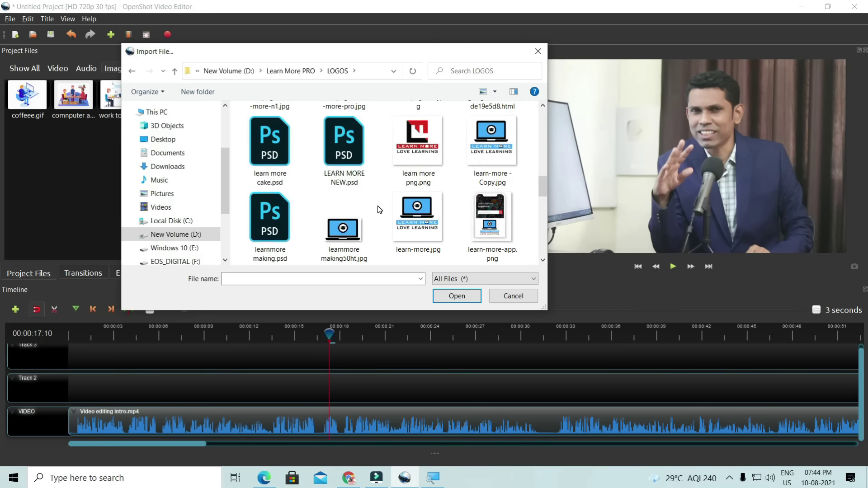
{"action": "scroll", "coordinate": [379, 209], "scroll_direction": "down", "scroll_amount": 4}
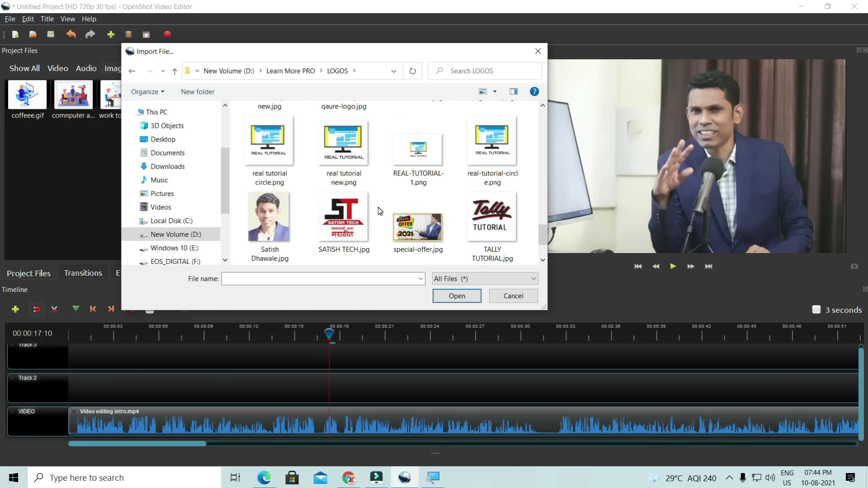
{"action": "scroll", "coordinate": [380, 211], "scroll_direction": "down", "scroll_amount": 2}
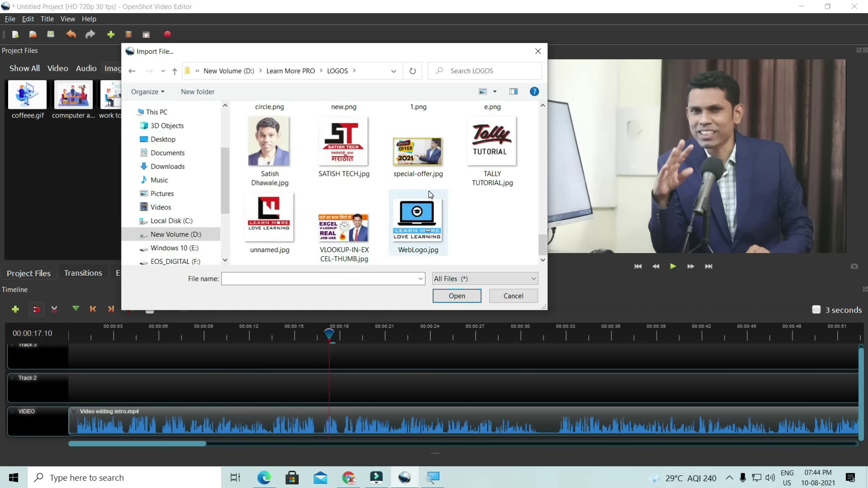
{"action": "scroll", "coordinate": [429, 191], "scroll_direction": "up", "scroll_amount": 3}
{"action": "scroll", "coordinate": [458, 199], "scroll_direction": "up", "scroll_amount": 2}
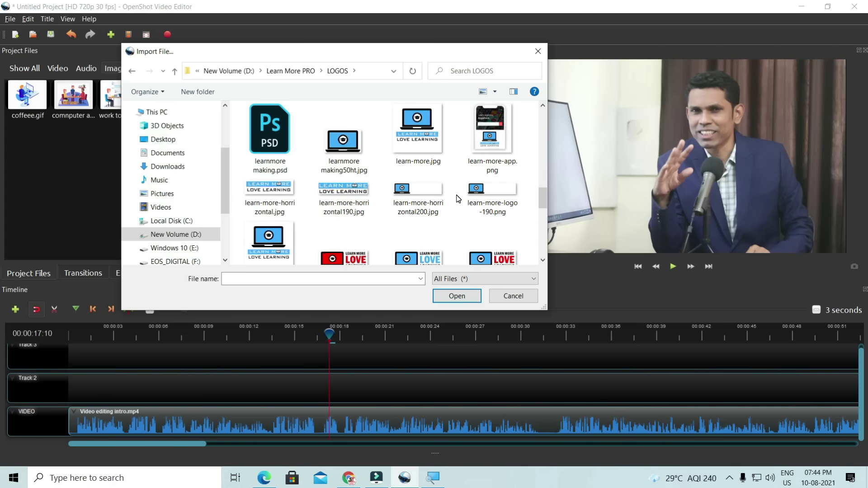
{"action": "scroll", "coordinate": [458, 196], "scroll_direction": "up", "scroll_amount": 2}
{"action": "left_click", "coordinate": [397, 143]}
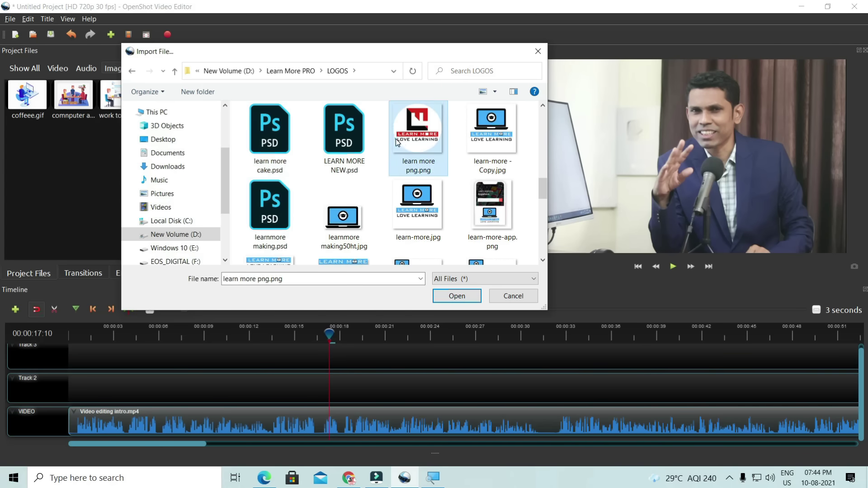
{"action": "left_click", "coordinate": [454, 295]}
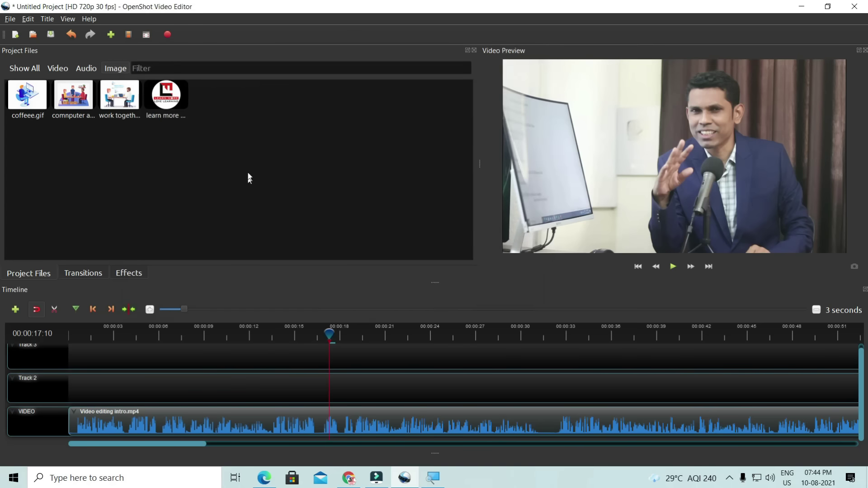
- Place learn more png.png on Track 2 at 00:00:17:10 and transform it to about 18% size in the video frame's upper-left corner
{"action": "left_click_drag", "start_coordinate": [167, 95], "coordinate": [329, 392]}
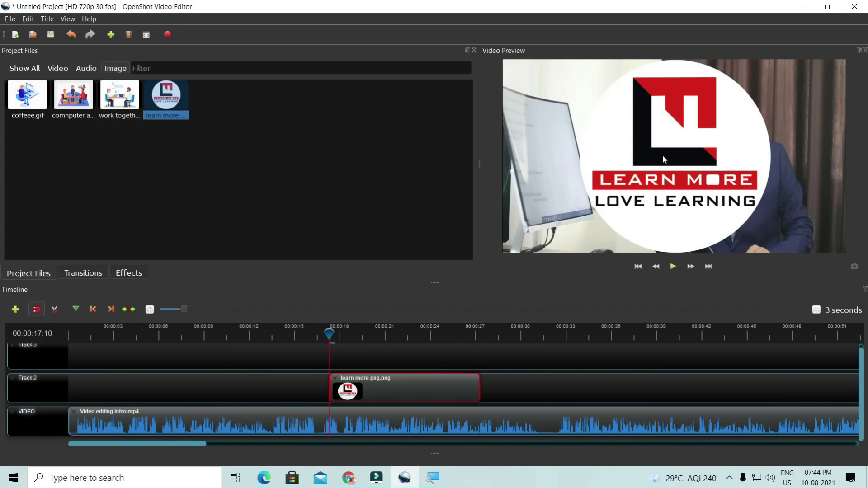
{"action": "left_click", "coordinate": [345, 394]}
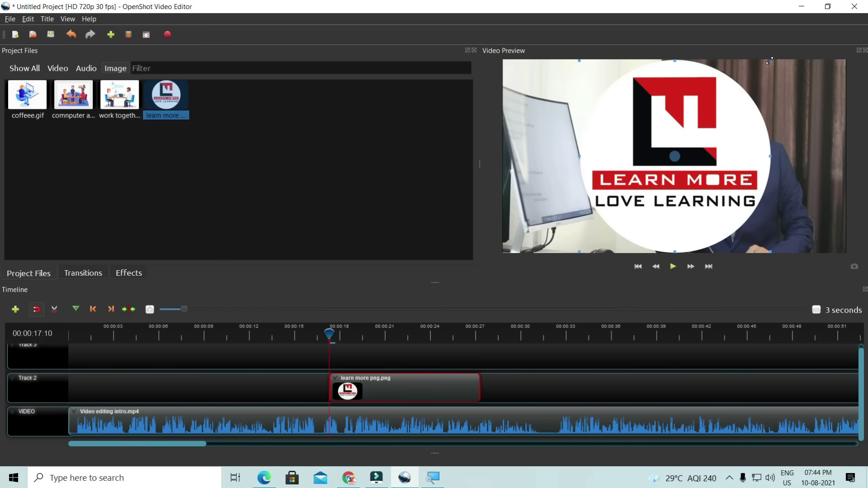
{"action": "left_click_drag", "start_coordinate": [770, 60], "coordinate": [706, 127]}
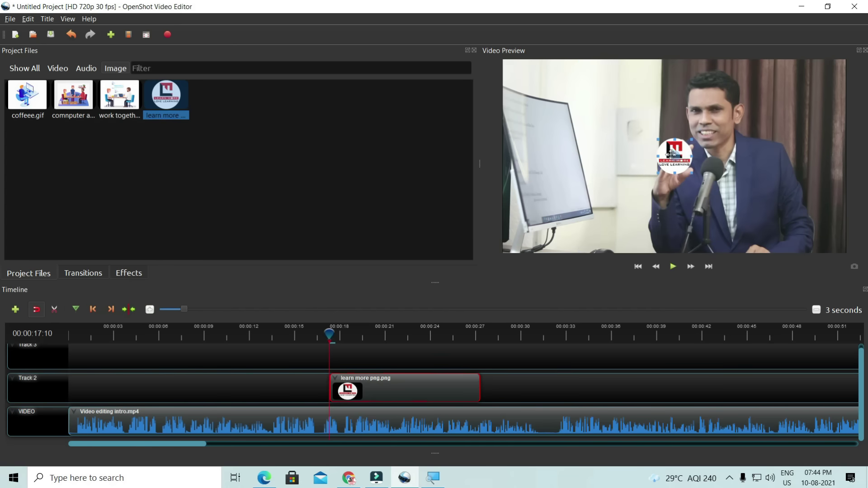
{"action": "left_click_drag", "start_coordinate": [676, 156], "coordinate": [531, 80]}
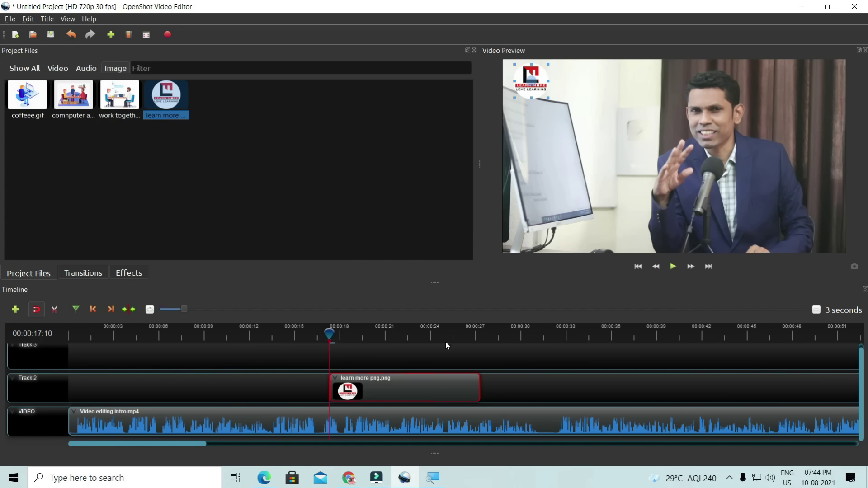
- Set the playhead to 00:00:27:05 and use Transform to move the logo to the lower-left corner of the video frame
{"action": "left_click", "coordinate": [471, 357]}
{"action": "left_click", "coordinate": [471, 334]}
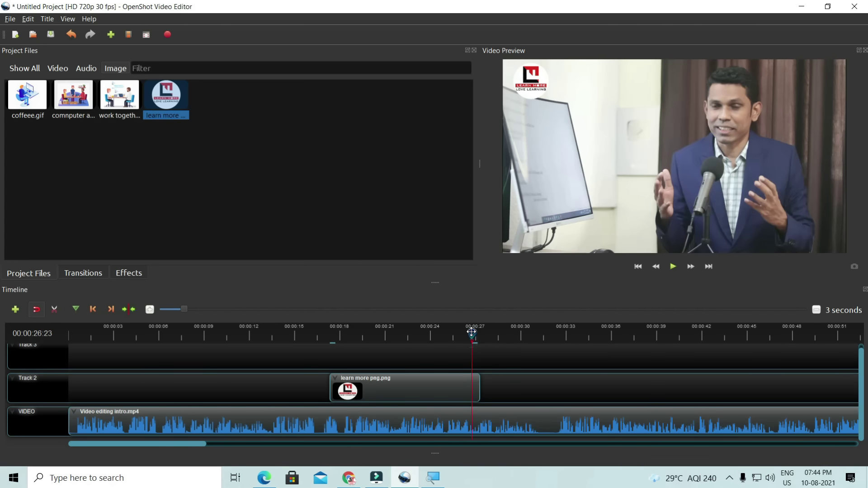
{"action": "left_click", "coordinate": [477, 336]}
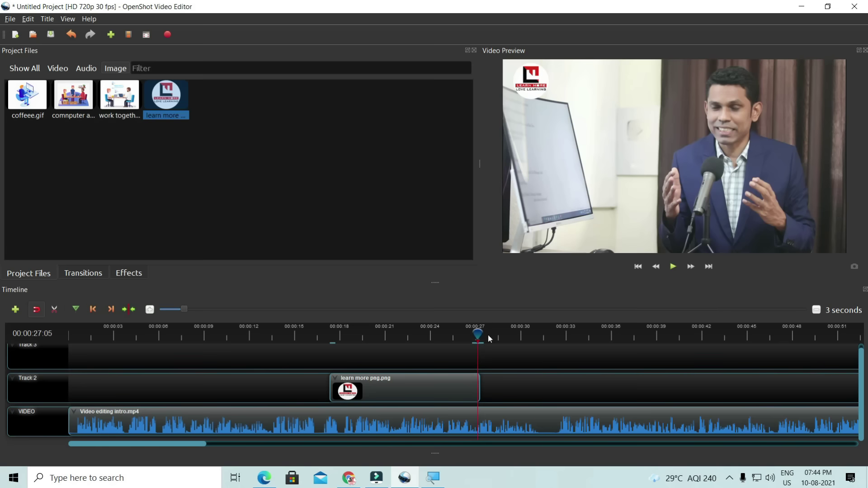
{"action": "left_click", "coordinate": [464, 392]}
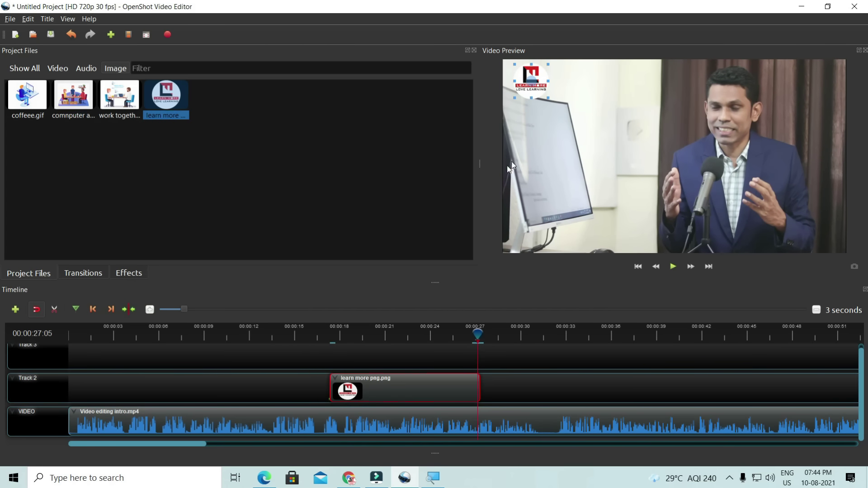
{"action": "left_click_drag", "start_coordinate": [532, 81], "coordinate": [533, 227]}
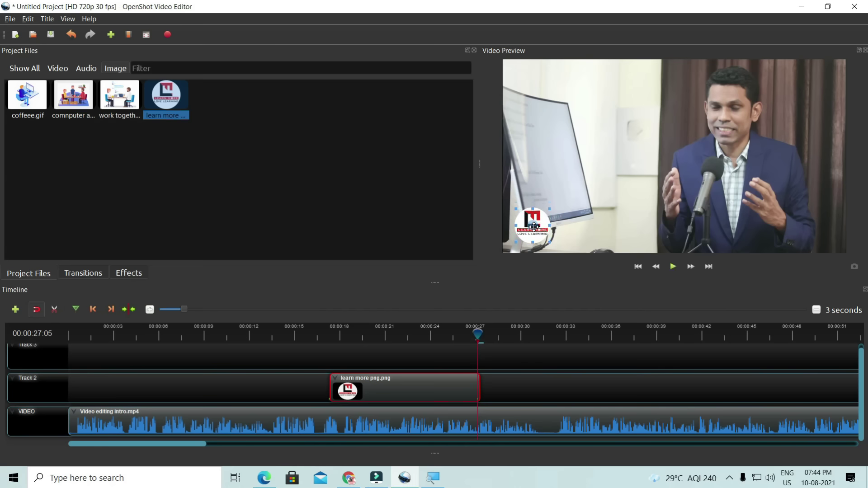
- Play the timeline from 00:00:17:09 to check the logo's movement over the video, and pause near the clip's end
{"action": "left_click", "coordinate": [329, 338]}
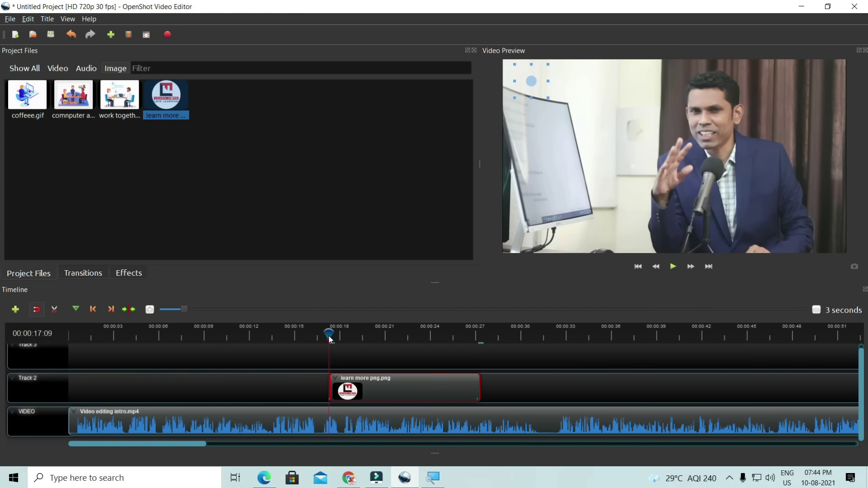
{"action": "key", "text": "space"}
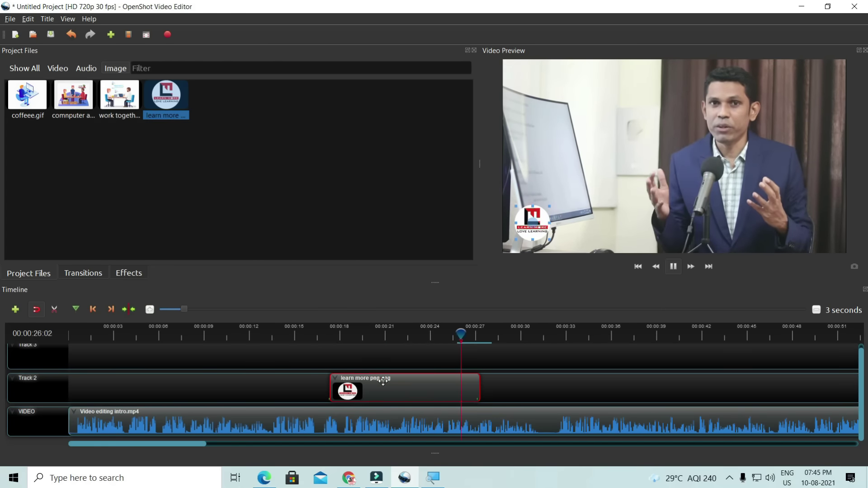
{"action": "key", "text": "space"}
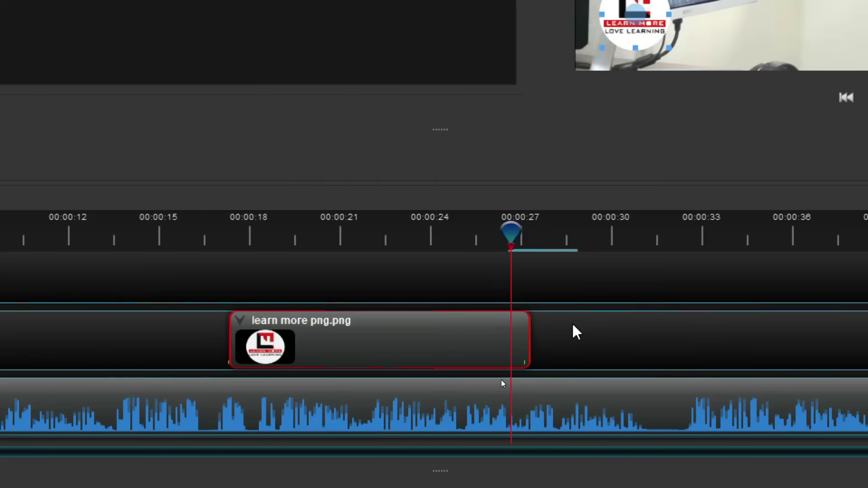
- Move the learn more png.png clip to the start of Track 2 and extend it to about 43 seconds
{"action": "left_click_drag", "start_coordinate": [511, 233], "coordinate": [468, 335]}
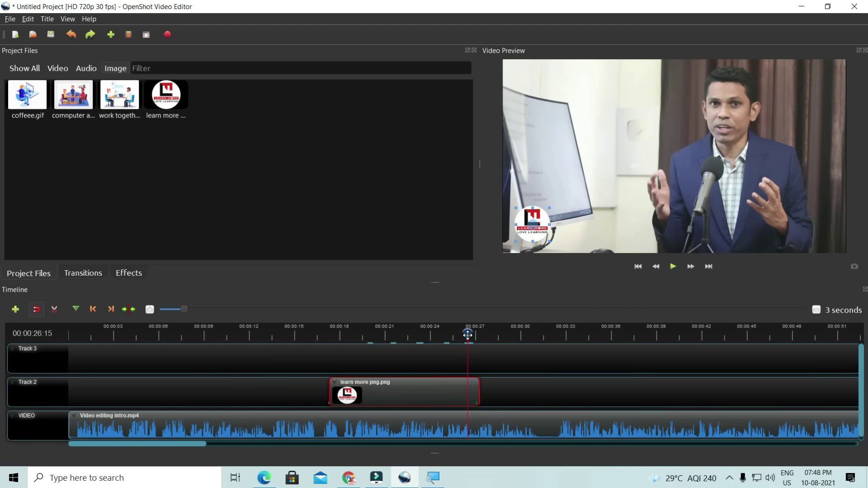
{"action": "left_click_drag", "start_coordinate": [481, 387], "coordinate": [650, 385]}
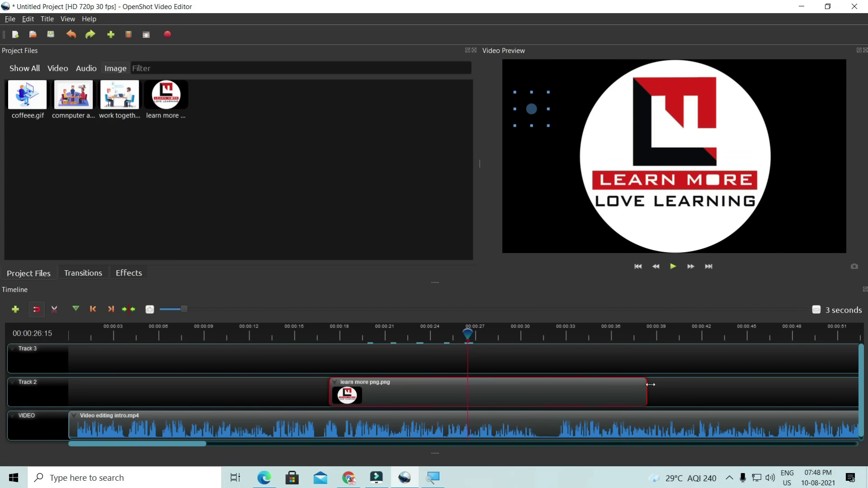
{"action": "left_click_drag", "start_coordinate": [563, 395], "coordinate": [496, 394]}
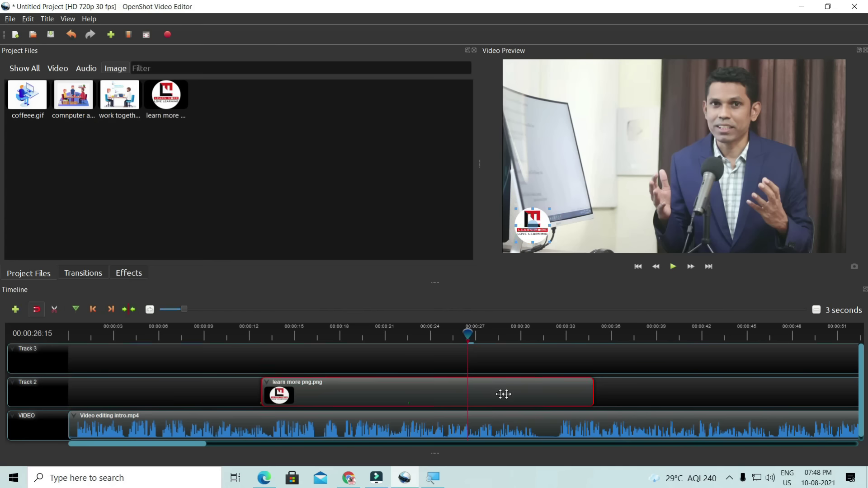
{"action": "left_click_drag", "start_coordinate": [491, 392], "coordinate": [316, 387]}
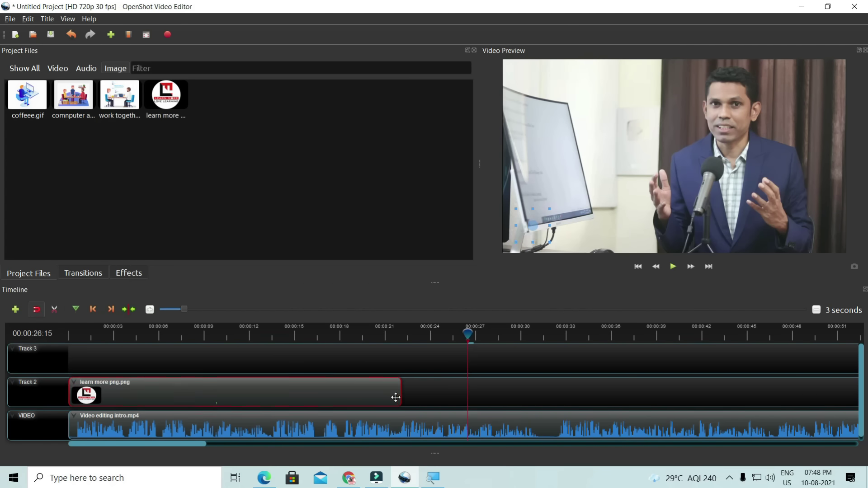
{"action": "left_click_drag", "start_coordinate": [399, 395], "coordinate": [725, 379]}
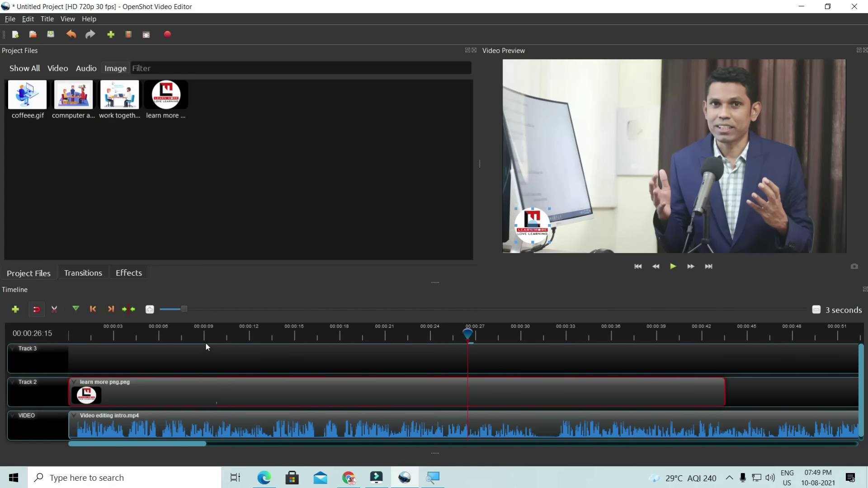
- Play the timeline from about 8 seconds to check the logo overlay on the video
{"action": "left_click", "coordinate": [185, 338]}
{"action": "key", "text": "space"}
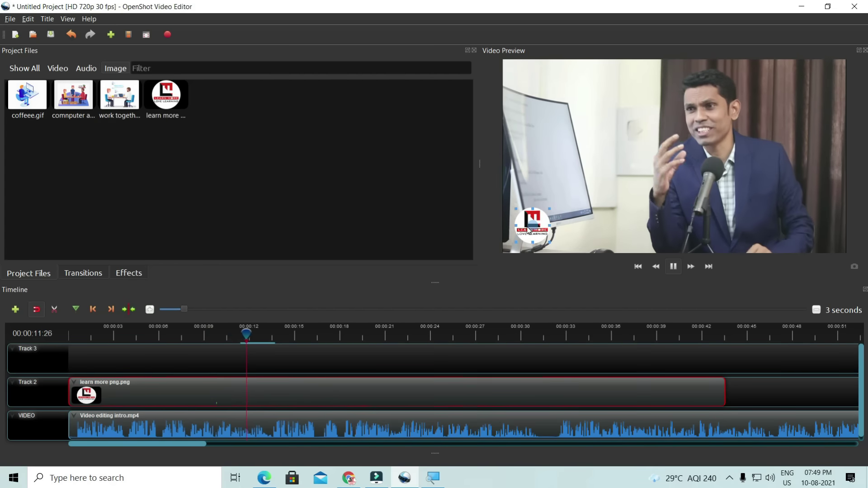
- At 00:00:19:16, move the logo overlay to the upper-left corner of the video frame
{"action": "left_click", "coordinate": [363, 337]}
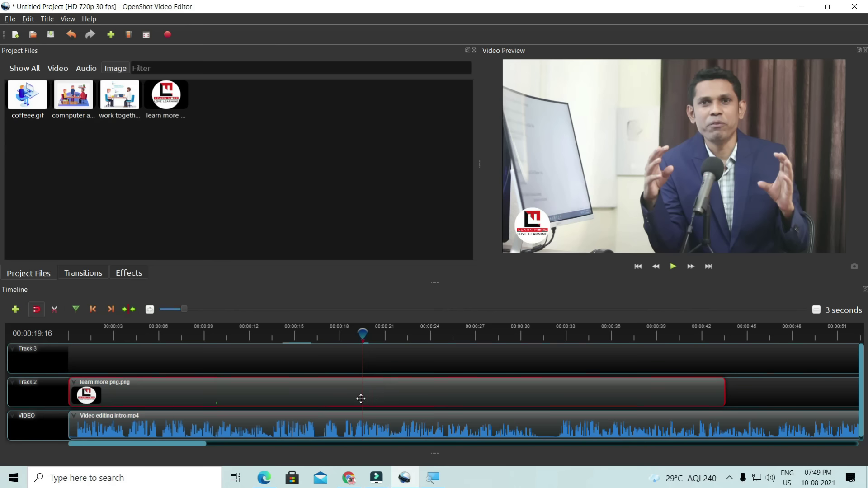
{"action": "left_click", "coordinate": [367, 398]}
{"action": "left_click_drag", "start_coordinate": [532, 224], "coordinate": [528, 81]}
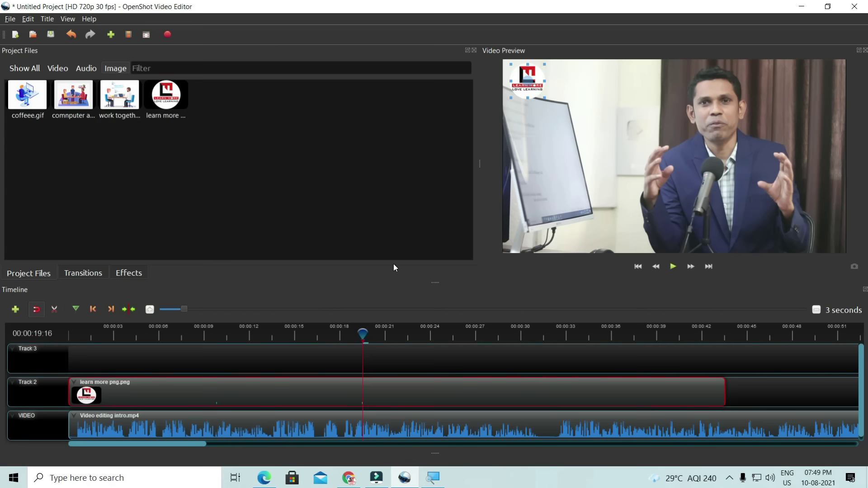
- Play from about 9 seconds to check the logo's movement, and put the playhead at 00:00:30:24
{"action": "left_click_drag", "start_coordinate": [322, 335], "coordinate": [205, 330]}
{"action": "key", "text": "space"}
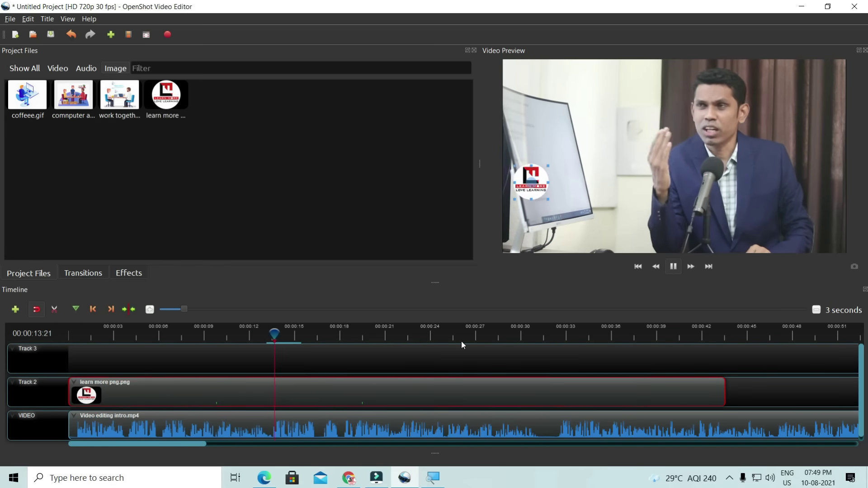
{"action": "key", "text": "space"}
{"action": "left_click", "coordinate": [532, 334]}
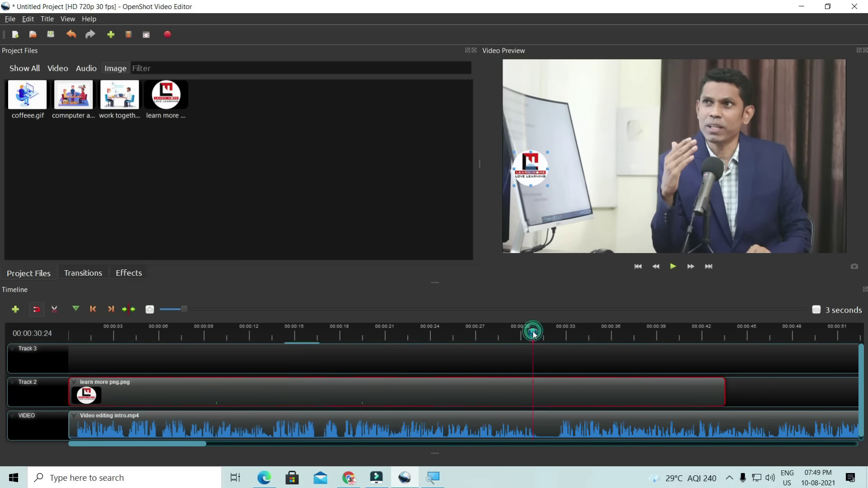
{"action": "left_click", "coordinate": [536, 388]}
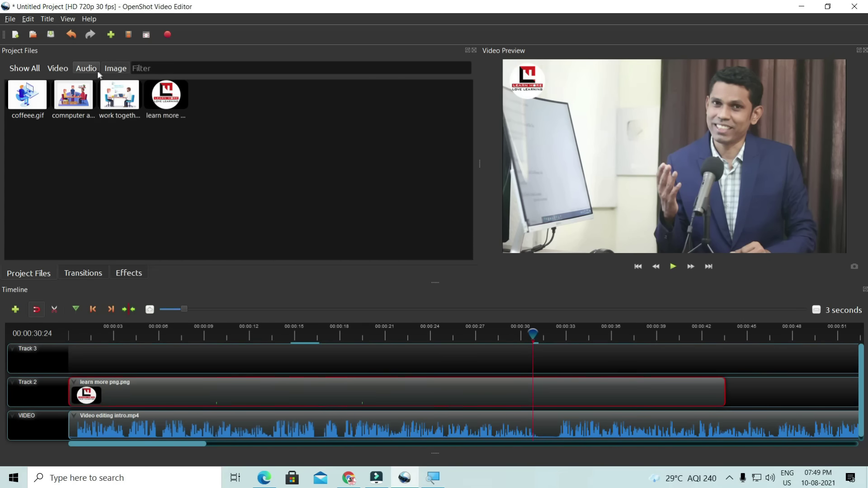
- Show only the audio project files and preview the Funny Twing sound
{"action": "left_click", "coordinate": [79, 69]}
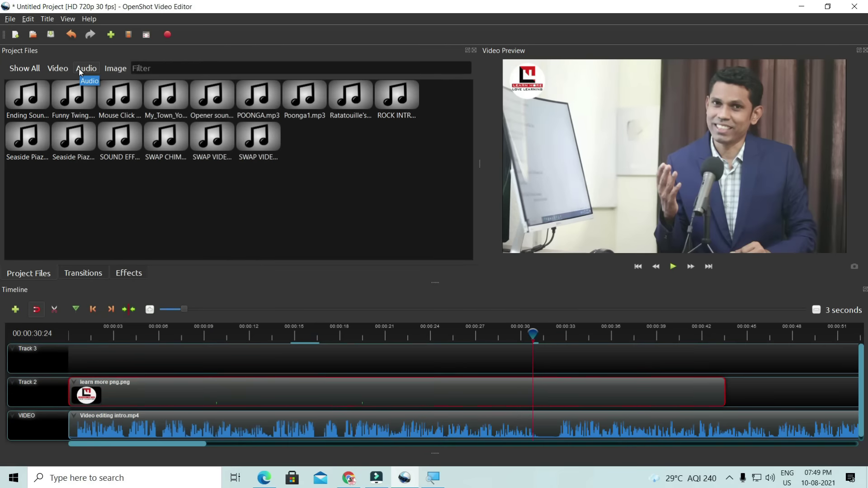
{"action": "right_click", "coordinate": [69, 95]}
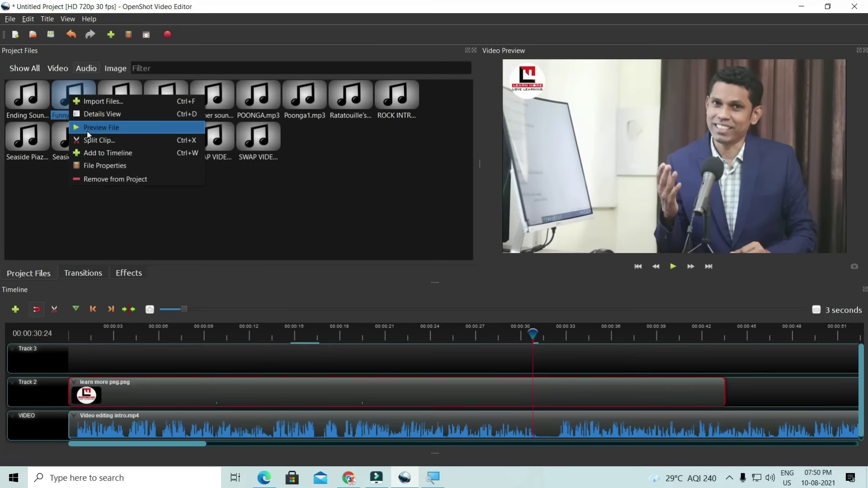
{"action": "left_click", "coordinate": [88, 129]}
{"action": "left_click", "coordinate": [316, 331]}
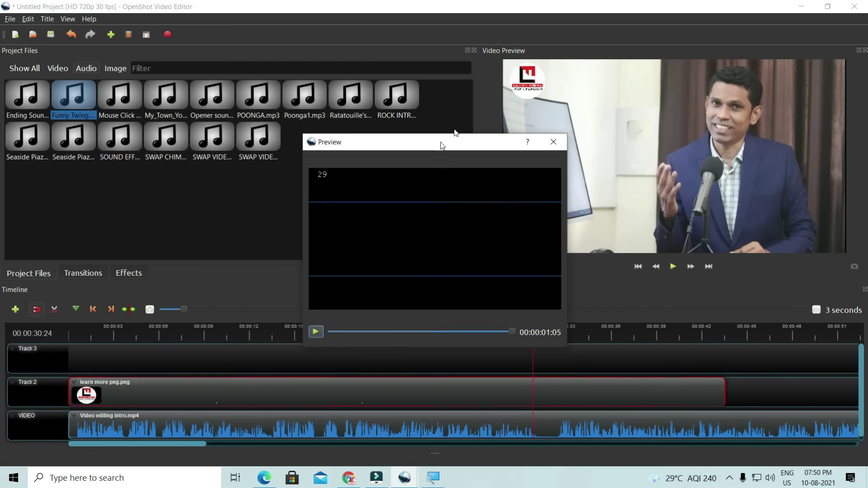
{"action": "left_click", "coordinate": [553, 142]}
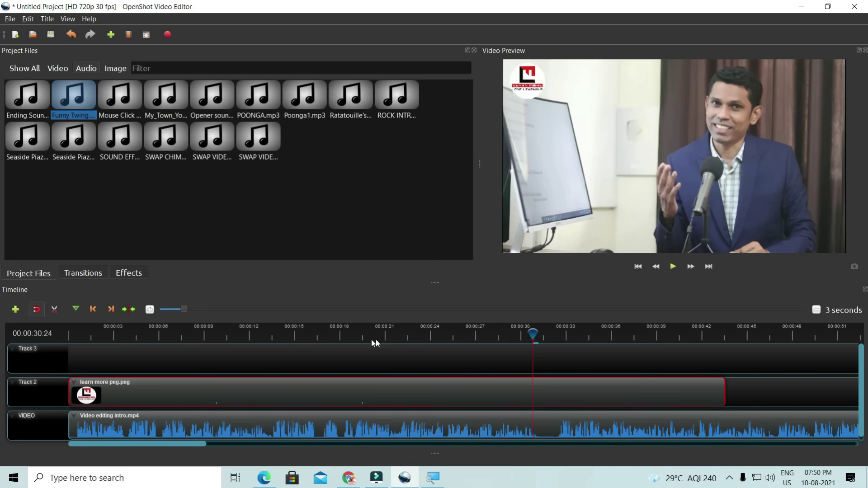
- Place the Funny Twing sound on Track 3 at 00:00:30:24
{"action": "scroll", "coordinate": [534, 360], "scroll_direction": "down", "scroll_amount": 1}
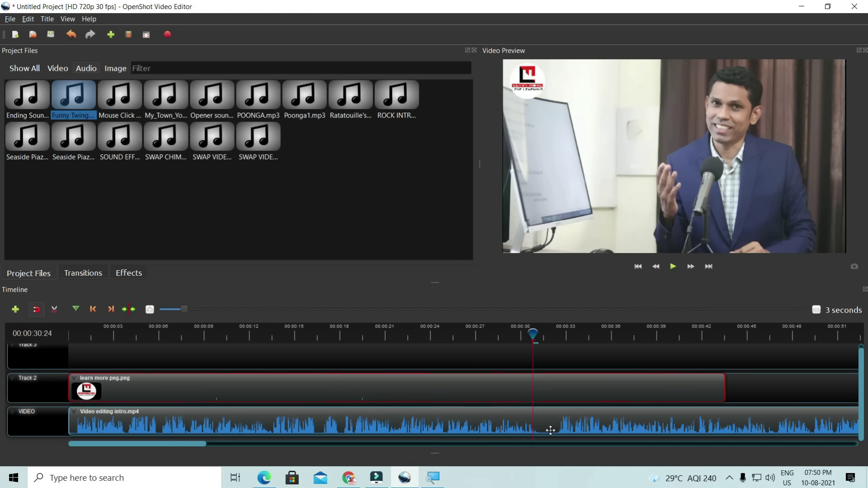
{"action": "scroll", "coordinate": [548, 409], "scroll_direction": "up", "scroll_amount": 1}
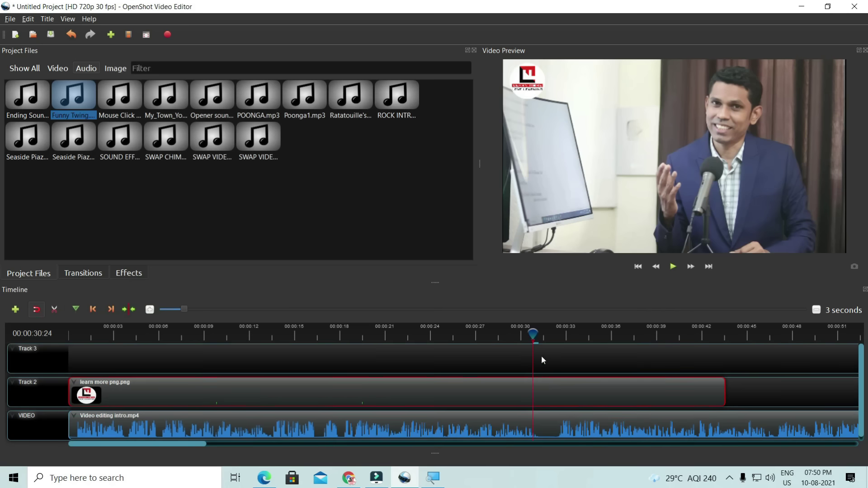
{"action": "left_click_drag", "start_coordinate": [74, 97], "coordinate": [535, 353]}
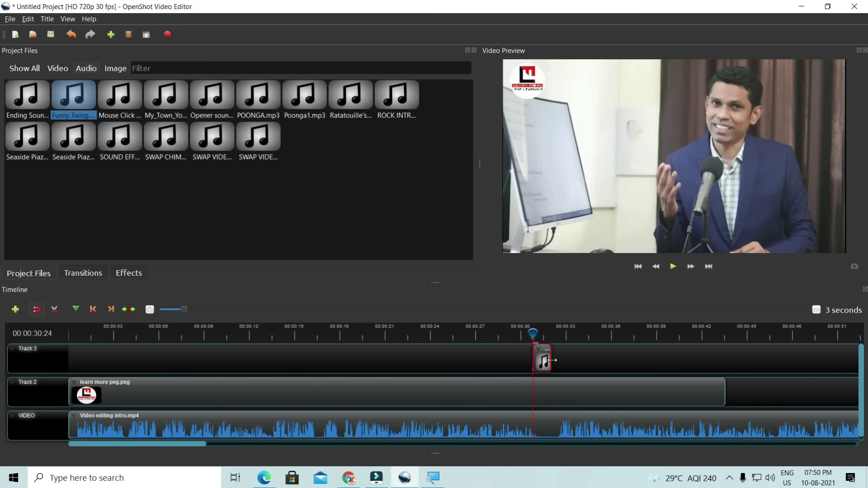
- Set the volume of the entire Video editing intro.mp4 clip to Level 100%
{"action": "left_click", "coordinate": [528, 432]}
{"action": "right_click", "coordinate": [530, 432]}
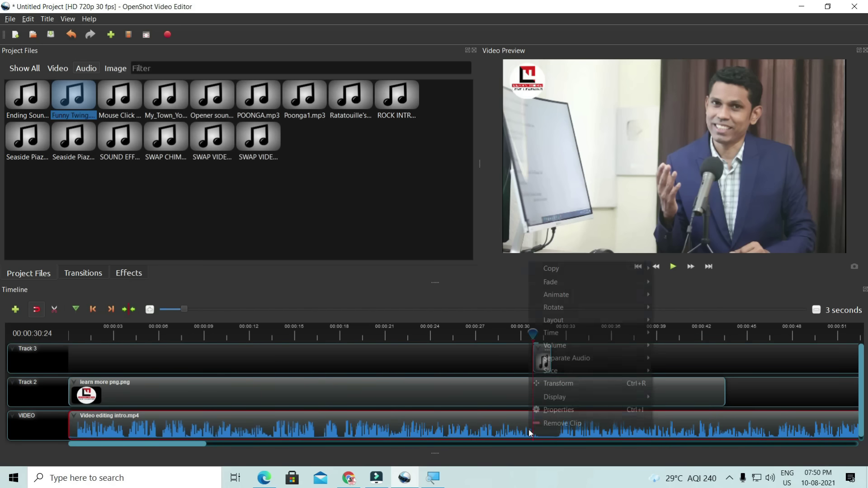
{"action": "left_click", "coordinate": [596, 346]}
{"action": "left_click", "coordinate": [703, 385]}
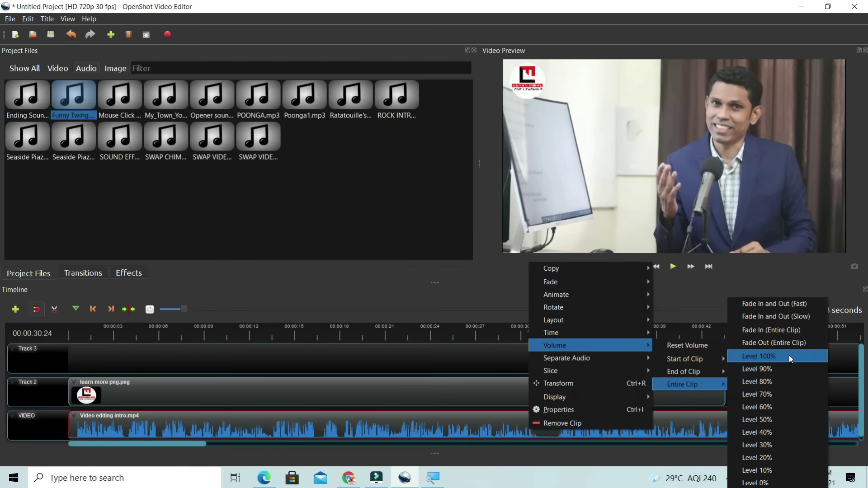
{"action": "left_click", "coordinate": [790, 358]}
- Play the timeline from about 30 seconds to hear the sound effect with the video
{"action": "left_click", "coordinate": [526, 333]}
{"action": "key", "text": "space"}
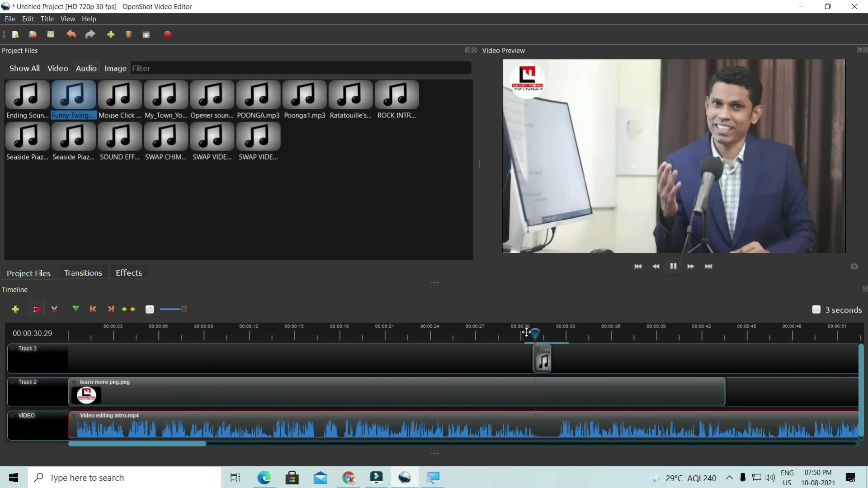
{"action": "key", "text": "space"}
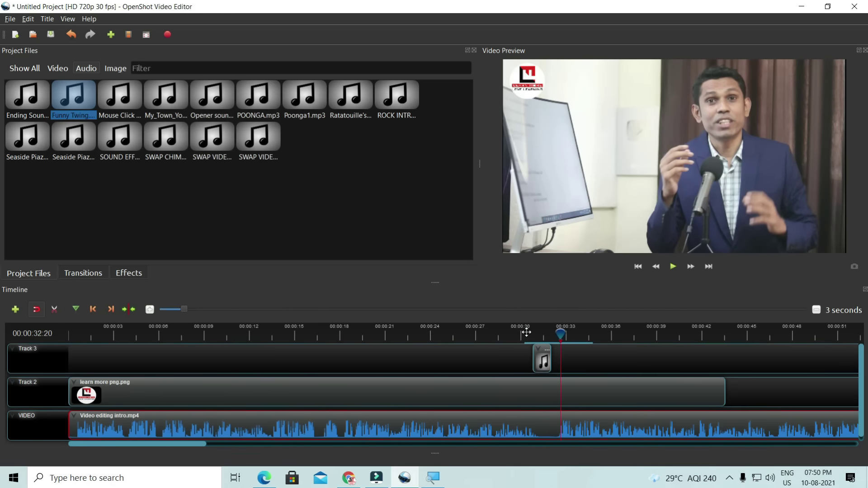
- Delete the Funny Twing sound clip from Track 3
{"action": "left_click_drag", "start_coordinate": [562, 333], "coordinate": [535, 333]}
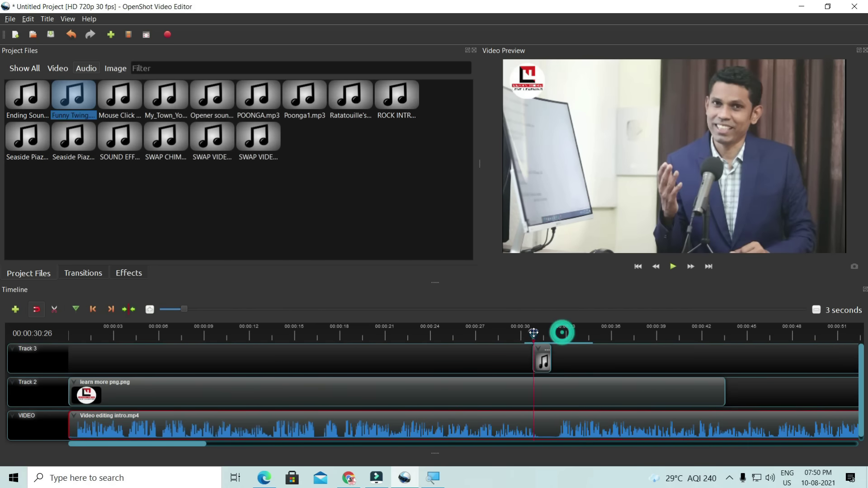
{"action": "left_click", "coordinate": [546, 367]}
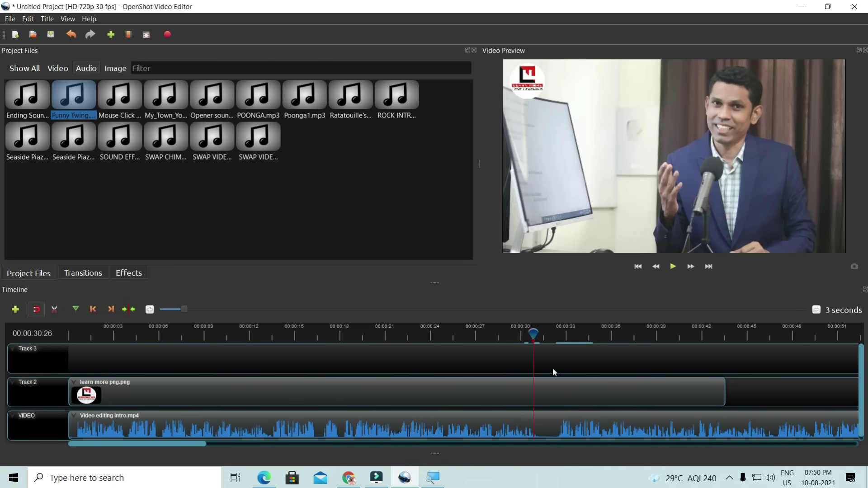
{"action": "left_click", "coordinate": [119, 102]}
{"action": "left_click", "coordinate": [251, 104]}
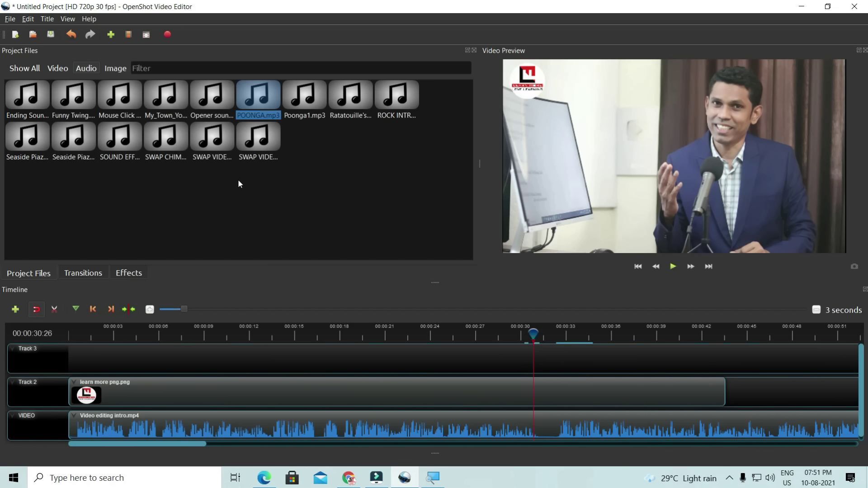
{"action": "left_click", "coordinate": [265, 210]}
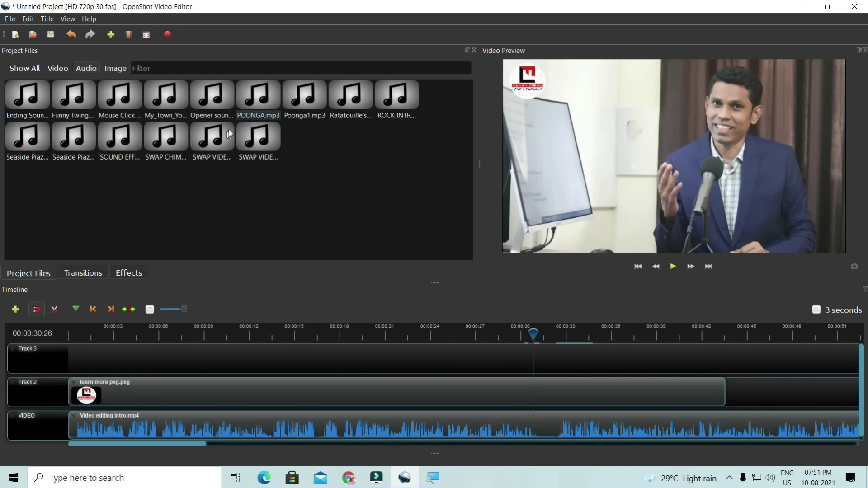
- Preview the first Seaside Piazza music file for a few seconds and close the preview
{"action": "left_click", "coordinate": [28, 137]}
{"action": "right_click", "coordinate": [28, 134]}
{"action": "left_click", "coordinate": [54, 170]}
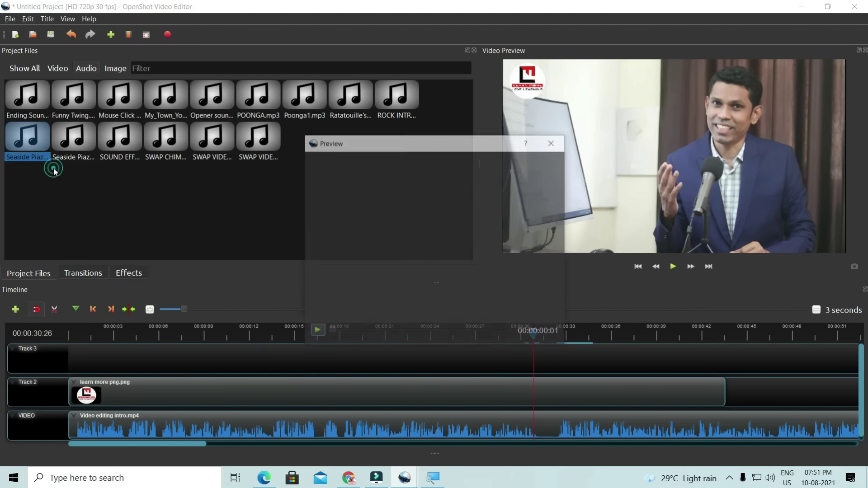
{"action": "left_click", "coordinate": [317, 333]}
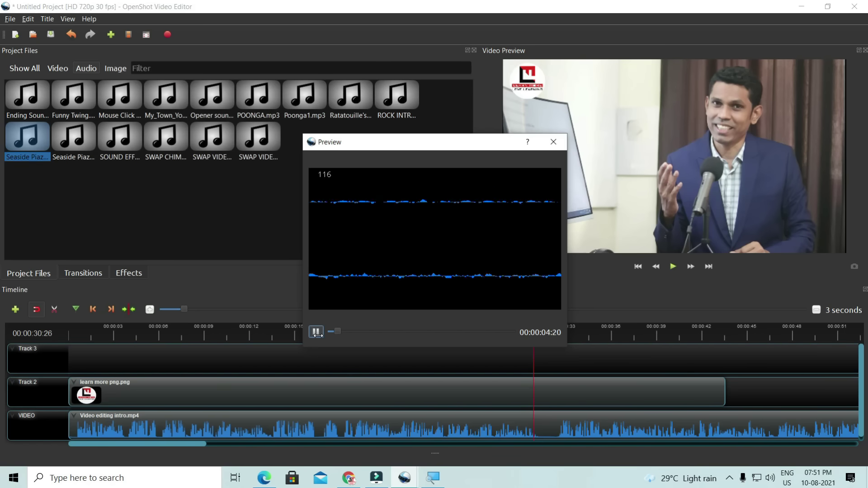
{"action": "left_click", "coordinate": [316, 333]}
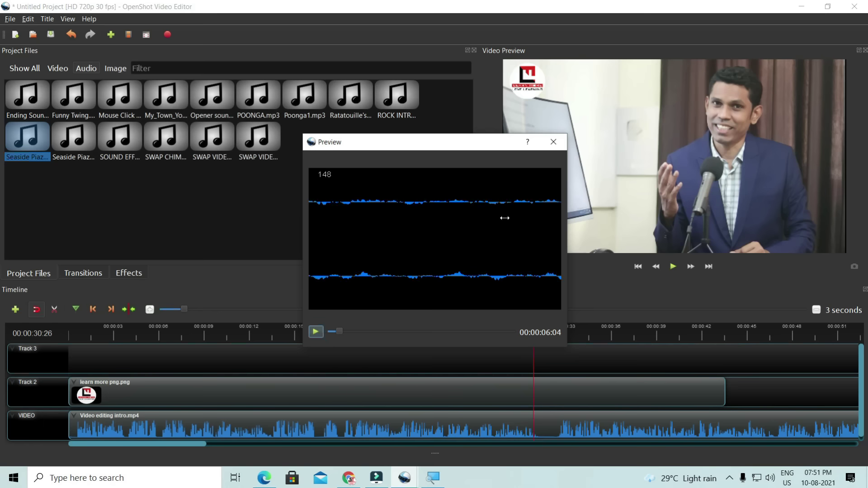
{"action": "left_click", "coordinate": [556, 143]}
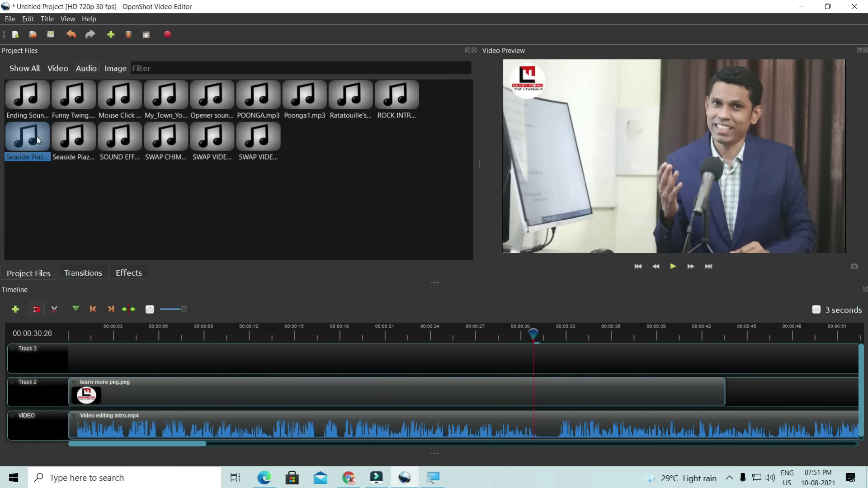
- Add the first Seaside Piazza music file at the start of Track 3 and play the timeline from the beginning
{"action": "left_click_drag", "start_coordinate": [37, 136], "coordinate": [70, 358]}
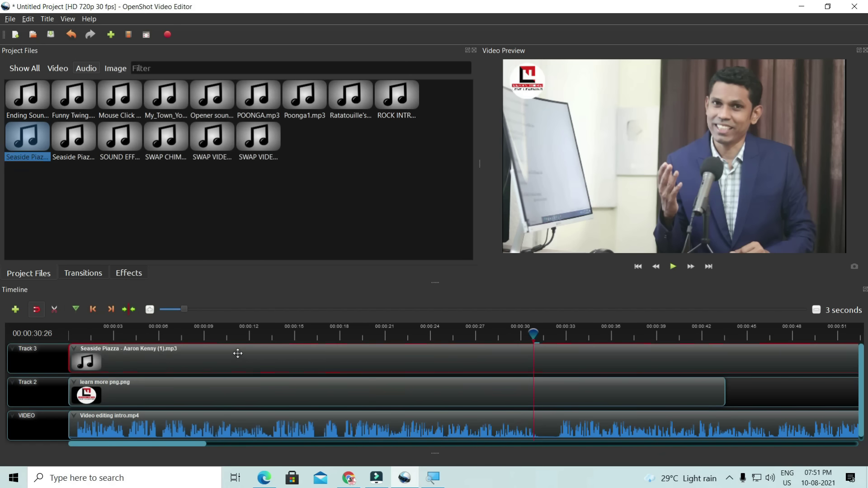
{"action": "left_click_drag", "start_coordinate": [541, 335], "coordinate": [51, 328]}
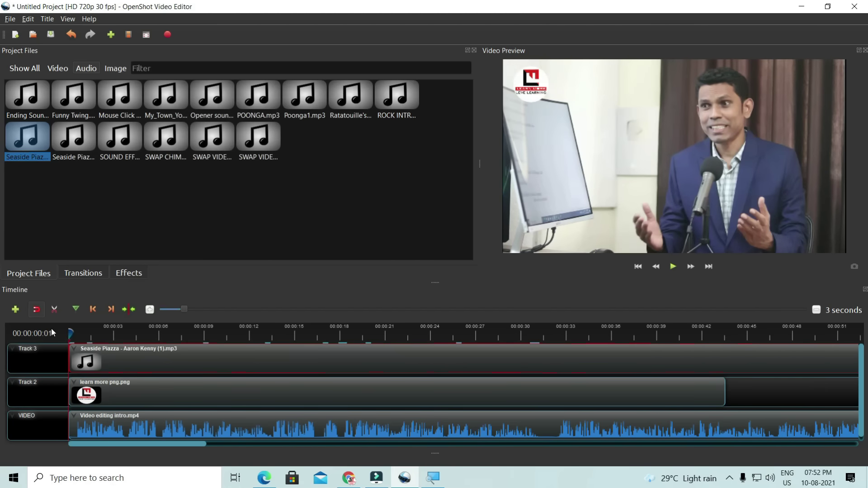
{"action": "key", "text": "space"}
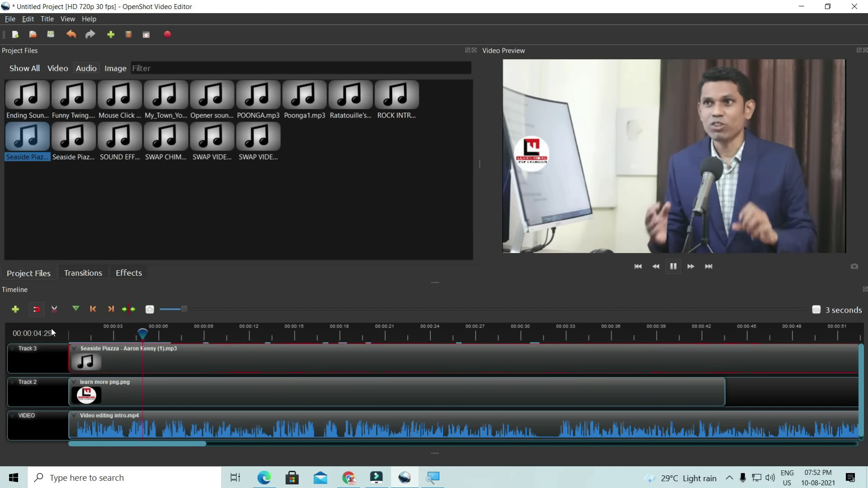
{"action": "key", "text": "space"}
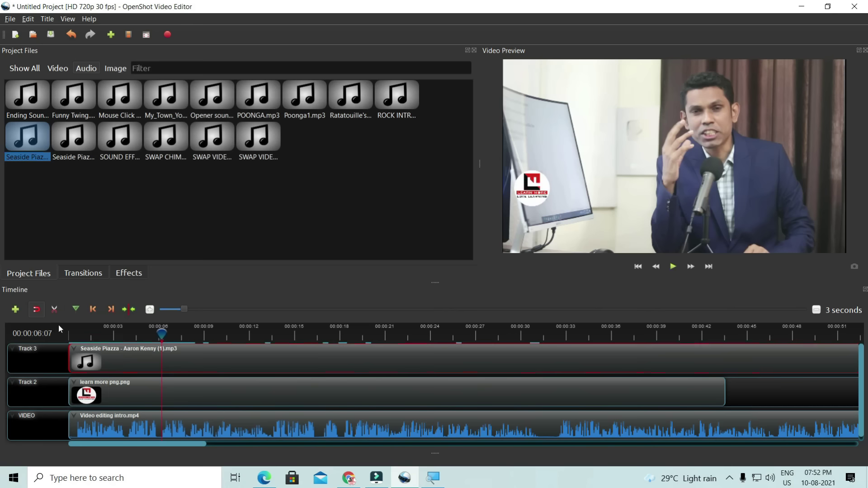
- Try to set the volume of the entire Video editing intro clip to Level 10%
{"action": "right_click", "coordinate": [197, 426]}
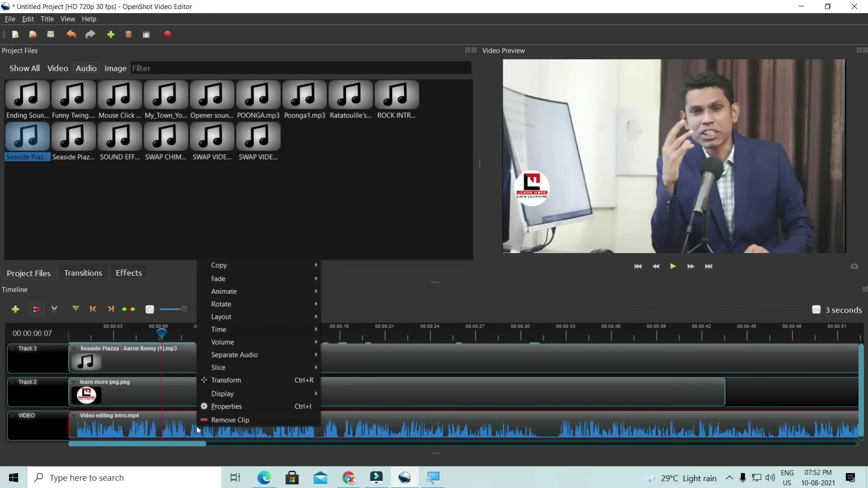
{"action": "mouse_move", "coordinate": [260, 346]}
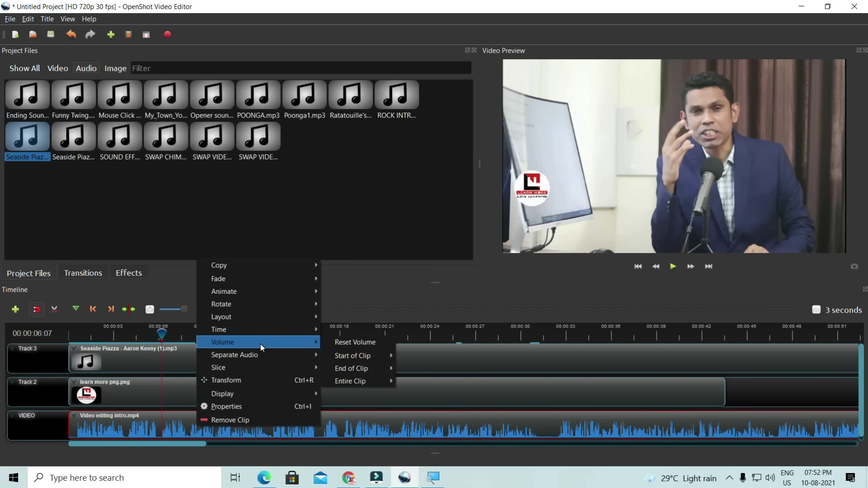
{"action": "mouse_move", "coordinate": [364, 380]}
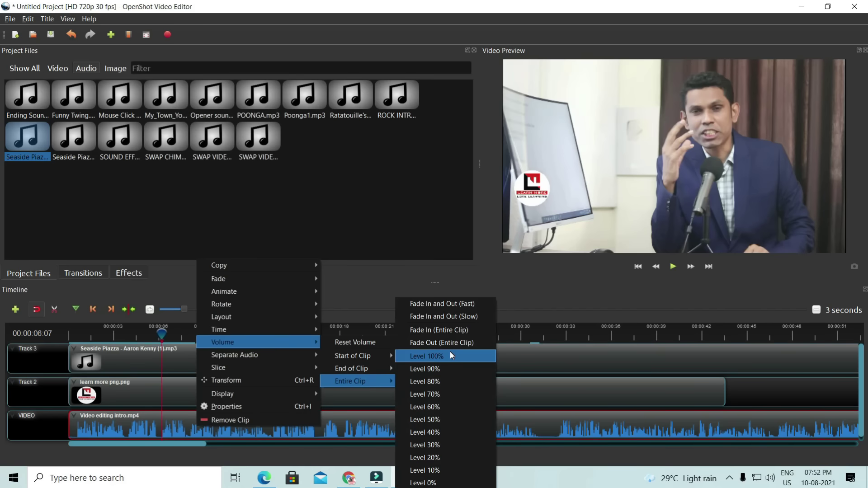
{"action": "left_click", "coordinate": [431, 471]}
- Show the audio waveform of the Seaside Piazza music clip on Track 3
{"action": "left_click", "coordinate": [305, 362]}
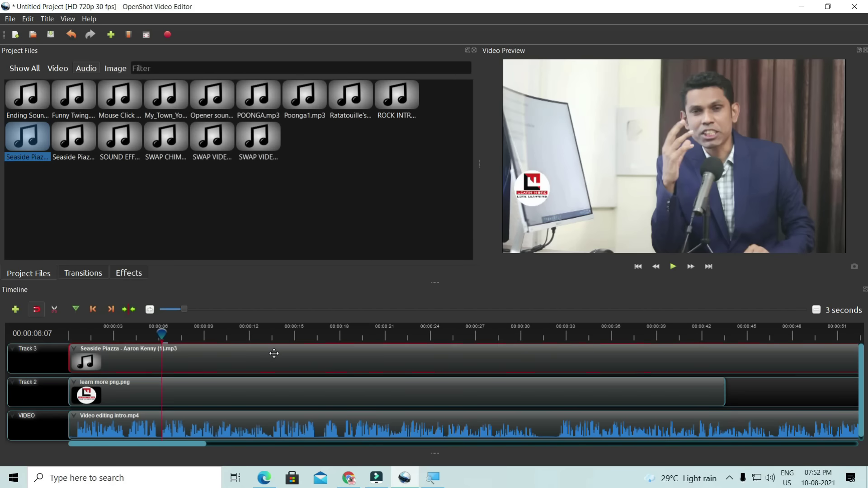
{"action": "right_click", "coordinate": [248, 354]}
{"action": "mouse_move", "coordinate": [321, 322]}
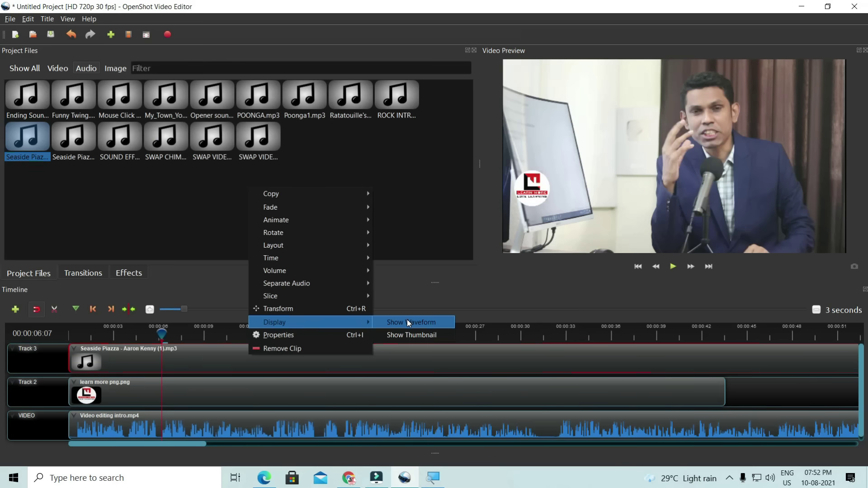
{"action": "left_click", "coordinate": [408, 322]}
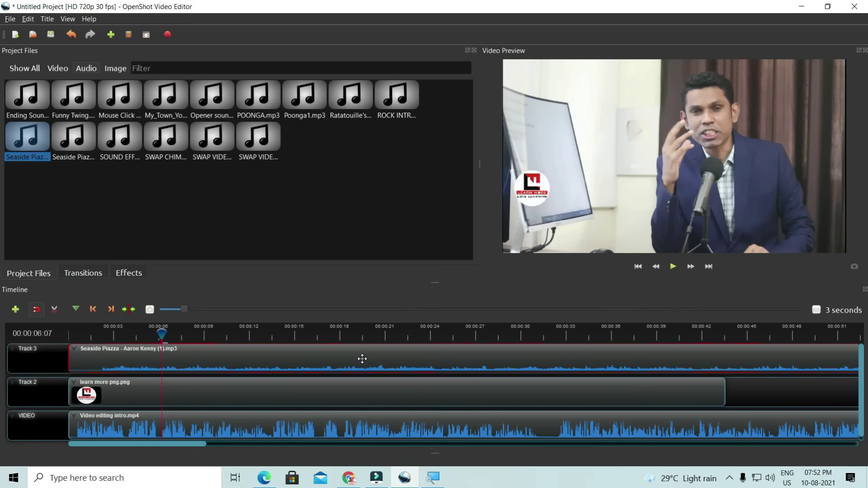
{"action": "right_click", "coordinate": [302, 355]}
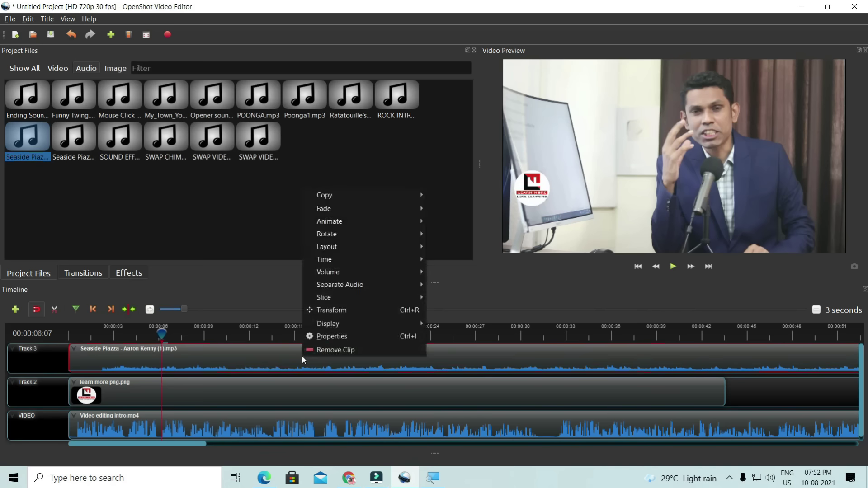
{"action": "mouse_move", "coordinate": [356, 276]}
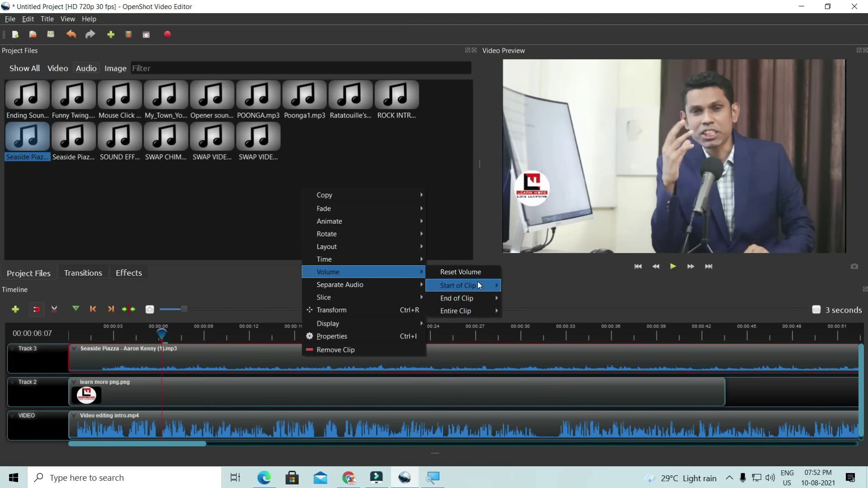
{"action": "mouse_move", "coordinate": [486, 311]}
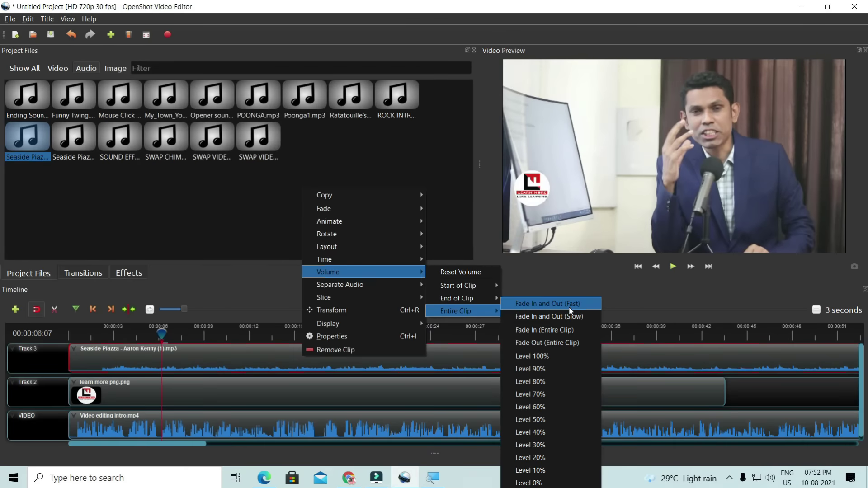
{"action": "key", "text": "Escape"}
{"action": "key", "text": "Escape"}
{"action": "key", "text": "Escape"}
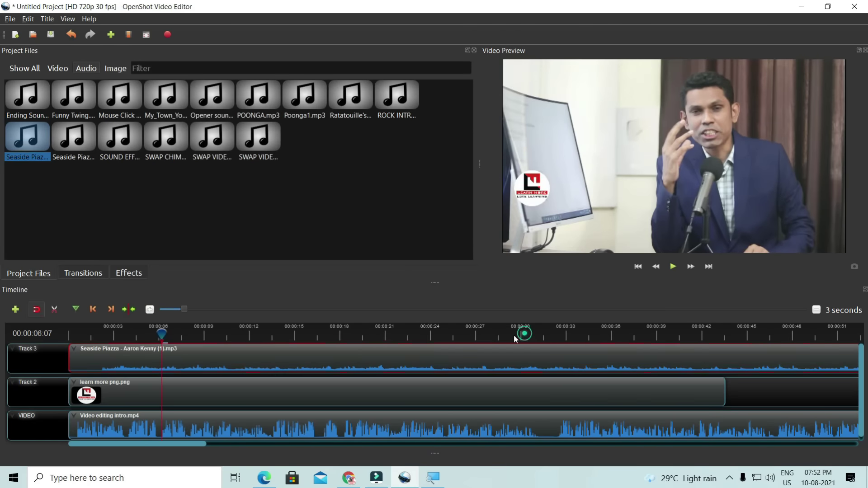
- Play the timeline for a few seconds from near the start to hear the Seaside Piazza music with the video
{"action": "left_click", "coordinate": [91, 335]}
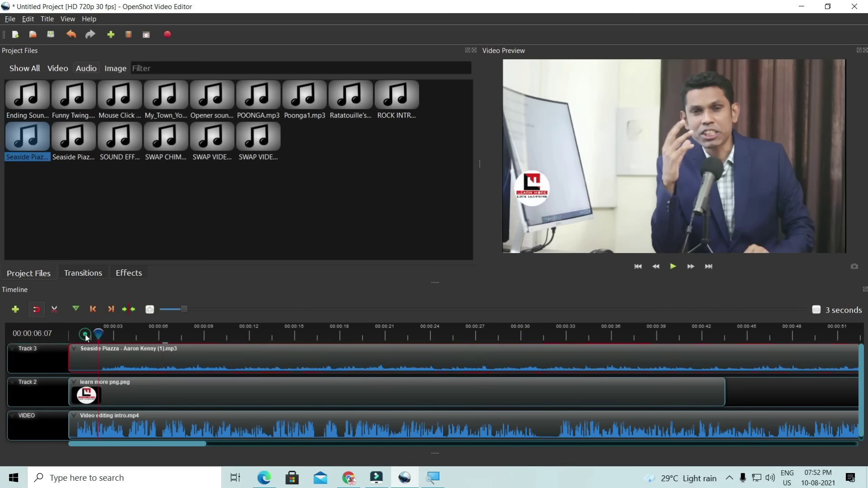
{"action": "key", "text": "space"}
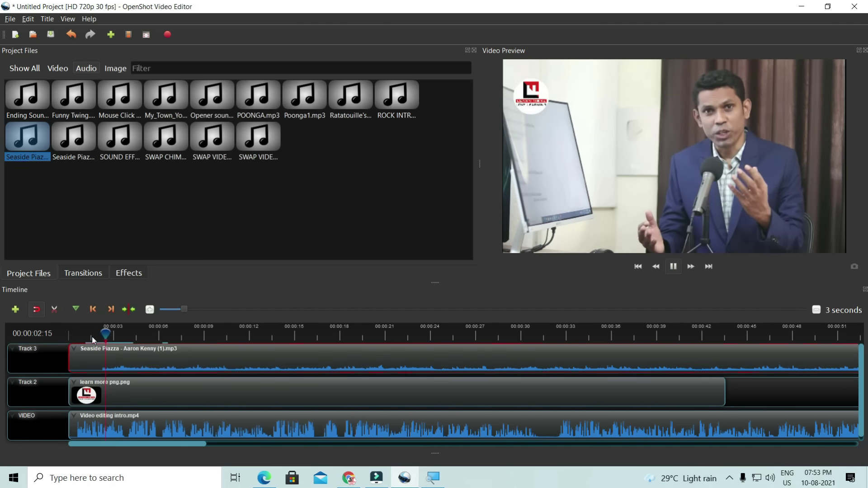
{"action": "key", "text": "space"}
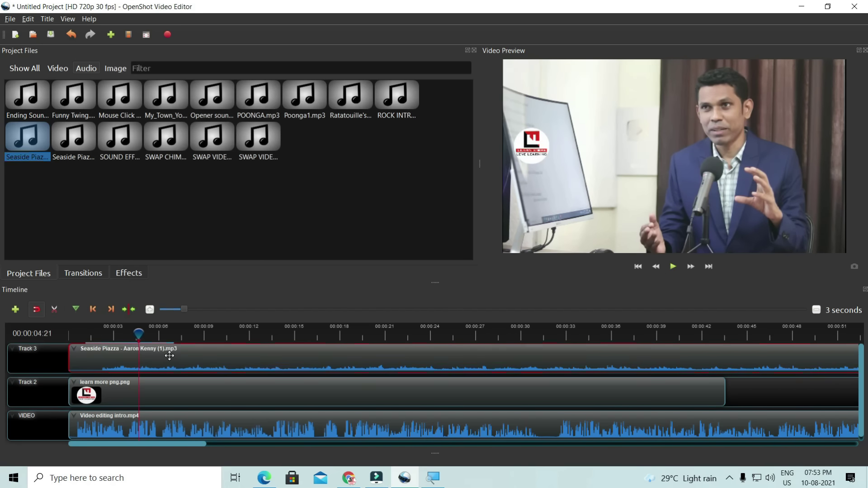
- Replace the Seaside Piazza clip with My_Town_Yo_Town.mp3 at the start of Track 3 and show its waveform
{"action": "key", "text": "Delete"}
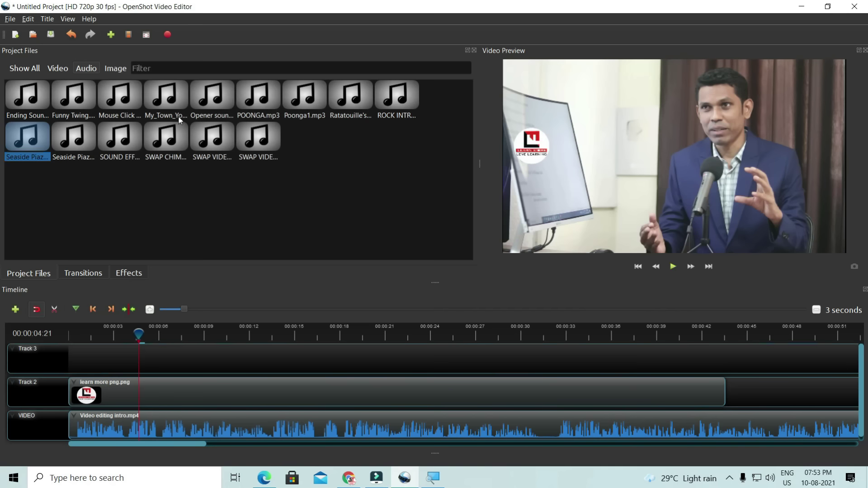
{"action": "left_click_drag", "start_coordinate": [174, 106], "coordinate": [71, 361]}
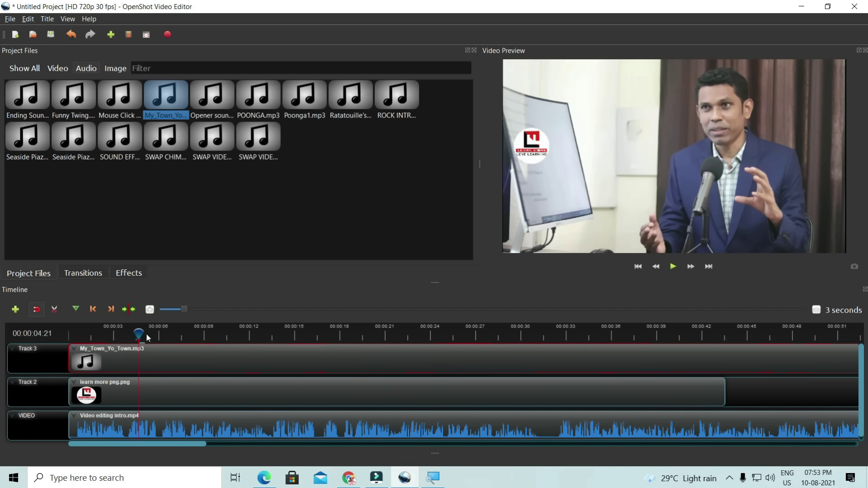
{"action": "right_click", "coordinate": [161, 361]}
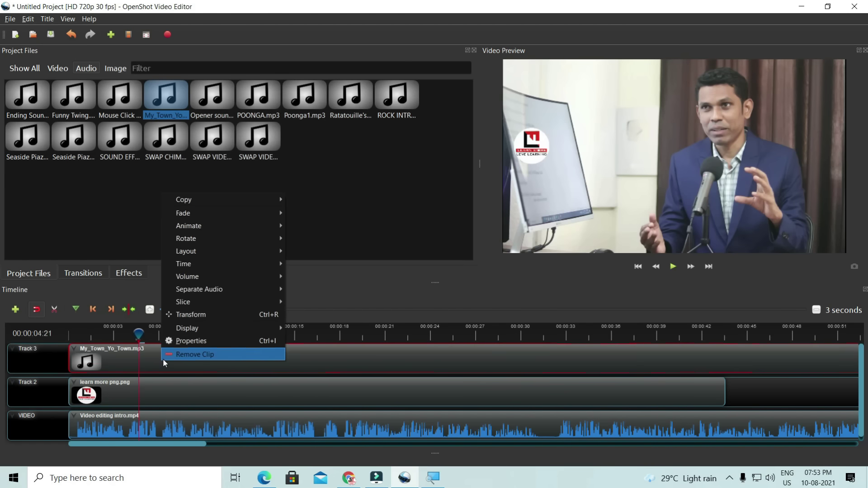
{"action": "mouse_move", "coordinate": [216, 326]}
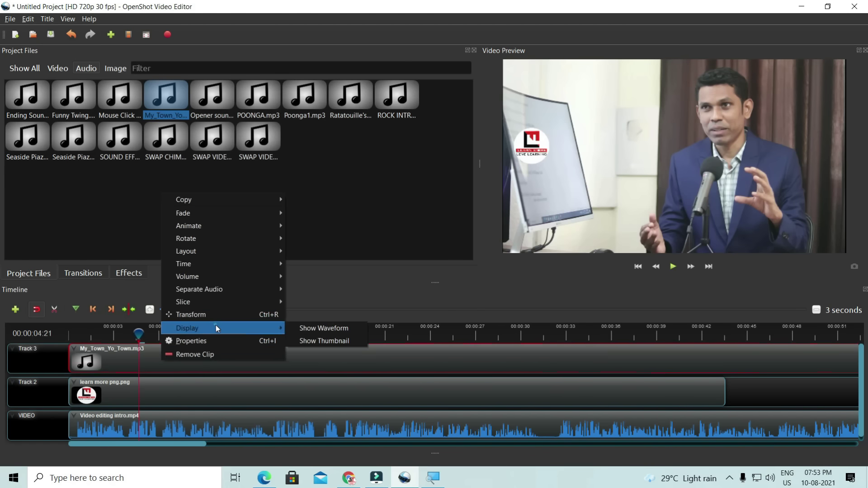
{"action": "left_click", "coordinate": [317, 327]}
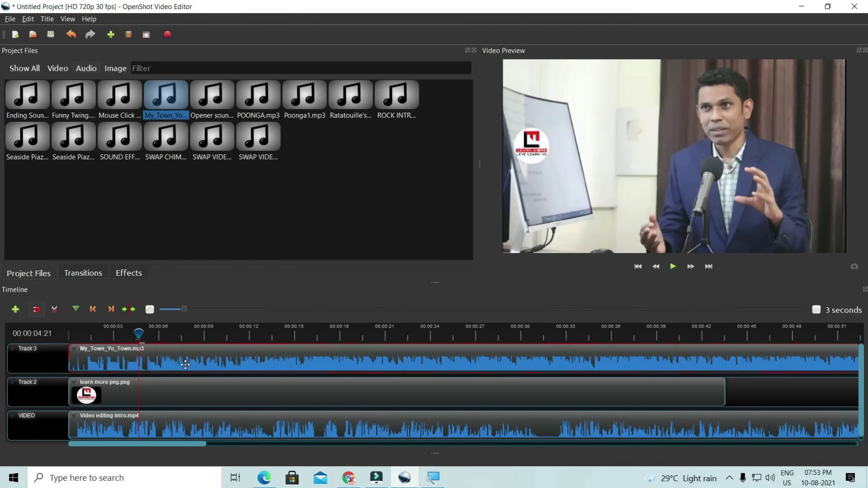
- Play the first few seconds of the timeline to hear the My_Town_Yo_Town music with the video
{"action": "left_click_drag", "start_coordinate": [138, 335], "coordinate": [67, 332]}
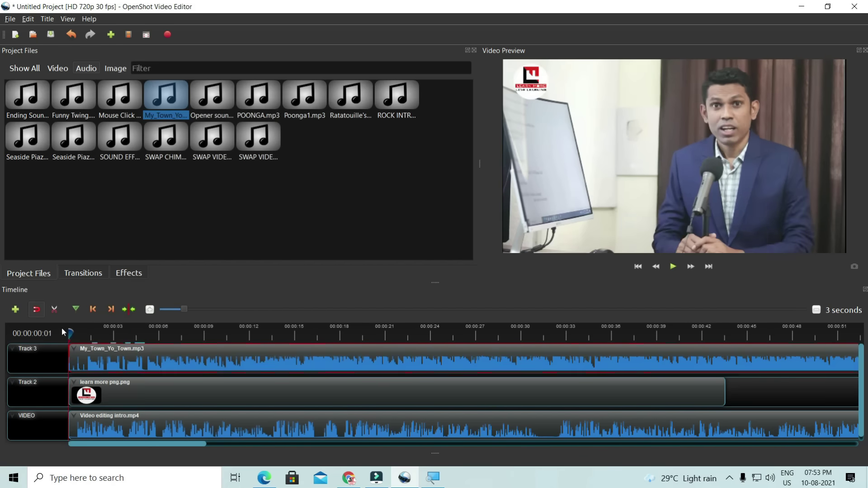
{"action": "key", "text": "space"}
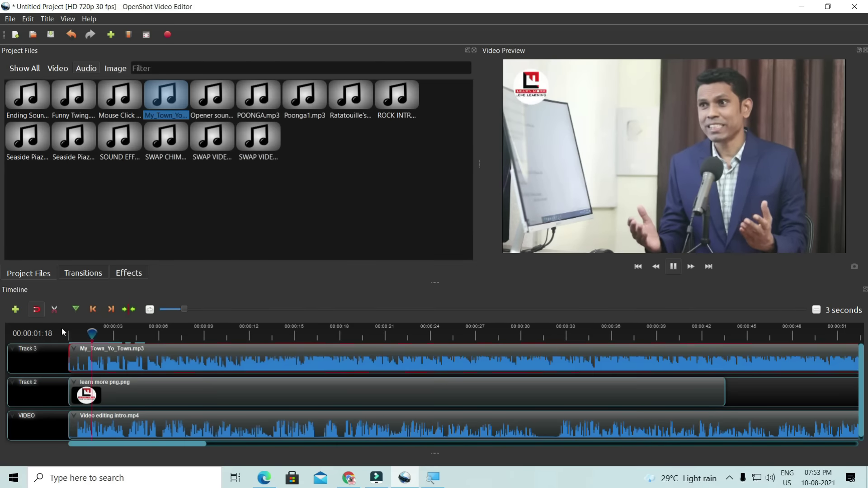
{"action": "key", "text": "space"}
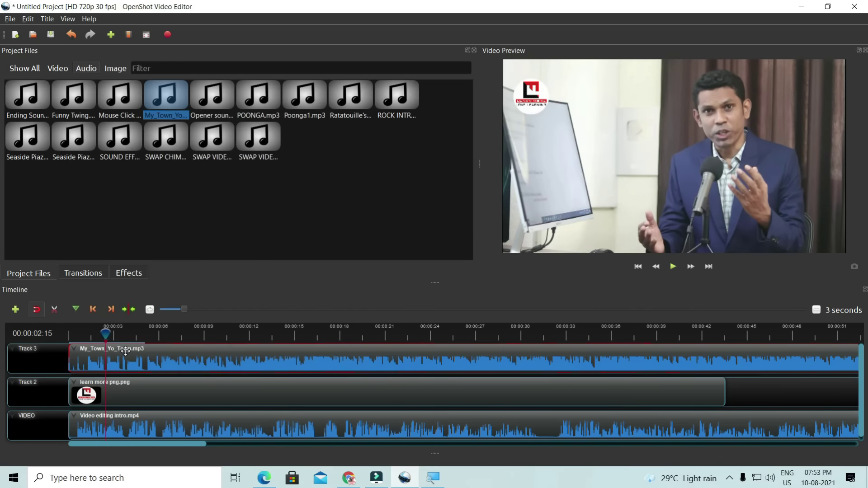
- Slice all clips at 00:00:43:20, where the logo clip ends, and delete the remaining part of the My_Town_Yo_Town music
{"action": "left_click_drag", "start_coordinate": [720, 336], "coordinate": [724, 335]}
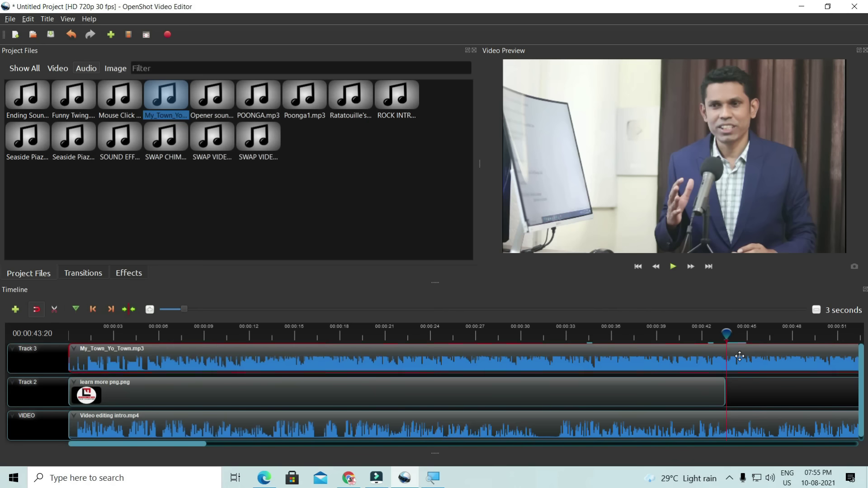
{"action": "key", "text": "ctrl+k"}
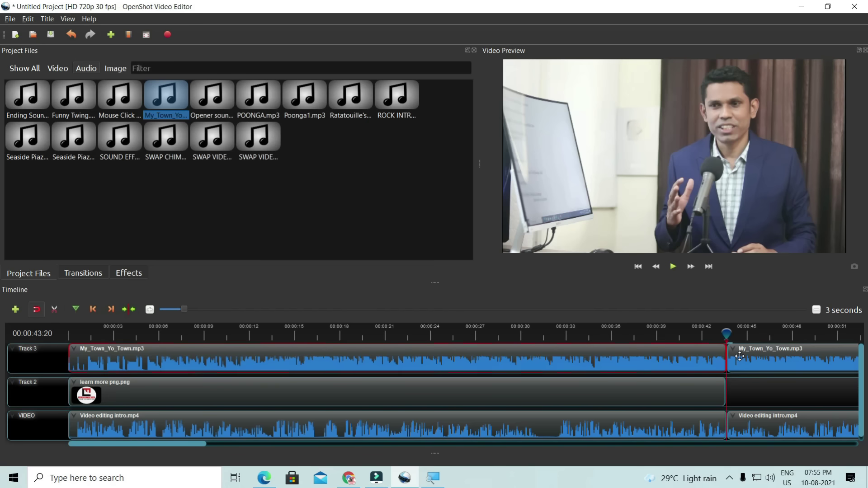
{"action": "left_click", "coordinate": [746, 355]}
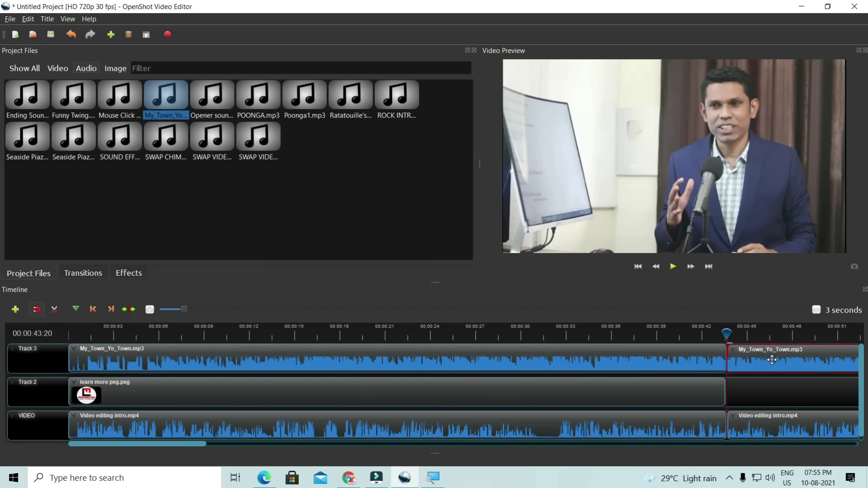
{"action": "key", "text": "Delete"}
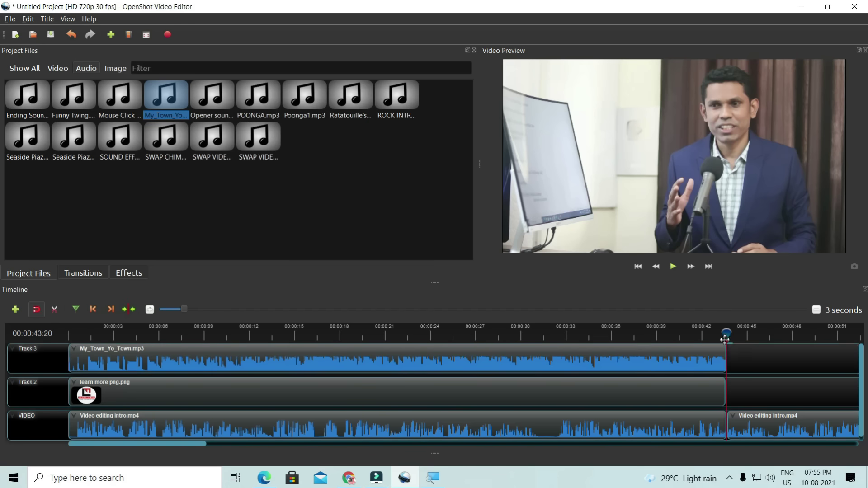
- Play the timeline from about 42 seconds to hear how the music ends at the cut
{"action": "left_click_drag", "start_coordinate": [725, 339], "coordinate": [594, 339]}
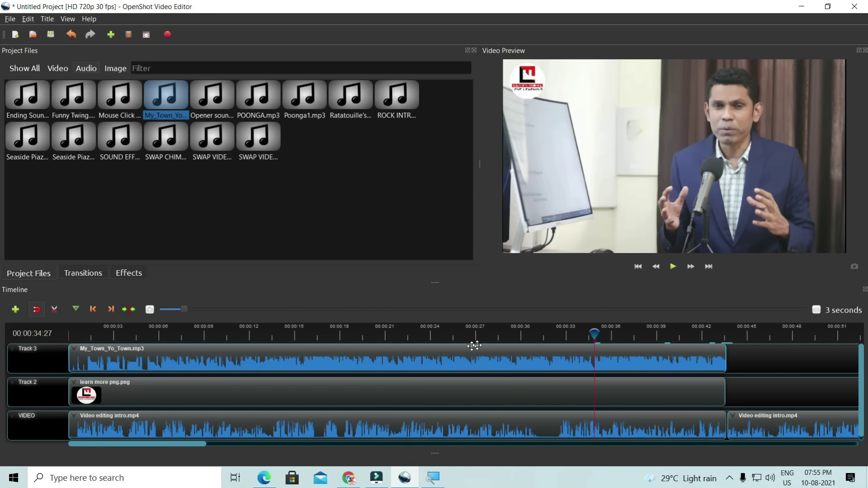
{"action": "left_click", "coordinate": [703, 333]}
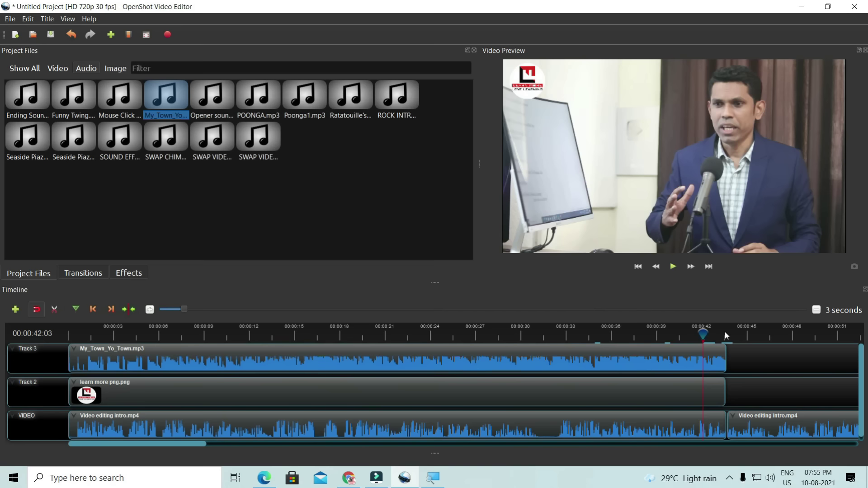
{"action": "key", "text": "space"}
{"action": "left_click", "coordinate": [698, 334]}
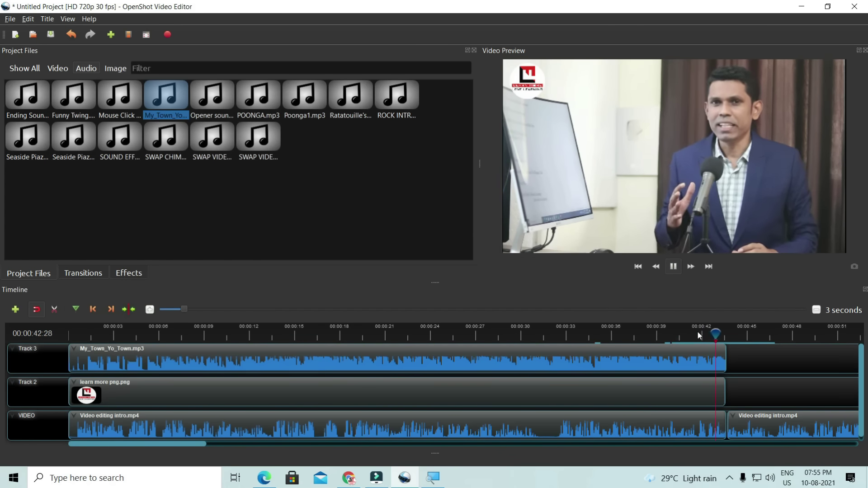
{"action": "key", "text": "space"}
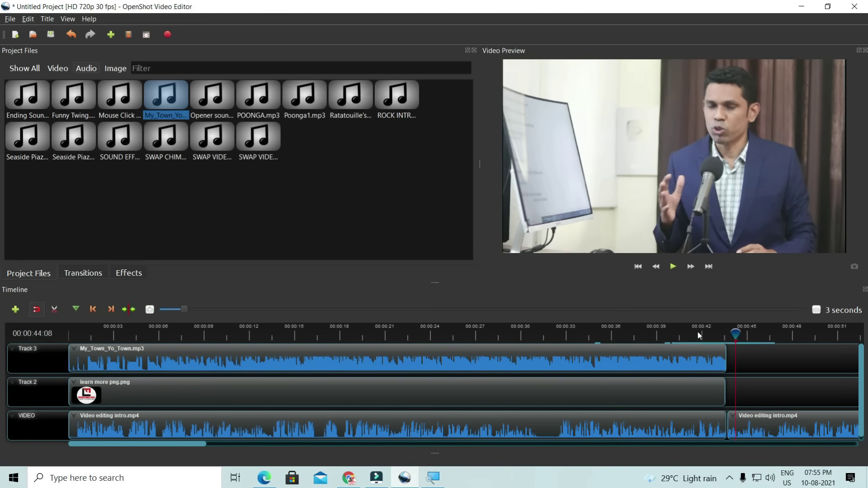
- Apply a slow volume fade-out to the end of the My_Town_Yo_Town music clip
{"action": "left_click_drag", "start_coordinate": [736, 335], "coordinate": [676, 337]}
{"action": "left_click", "coordinate": [692, 361]}
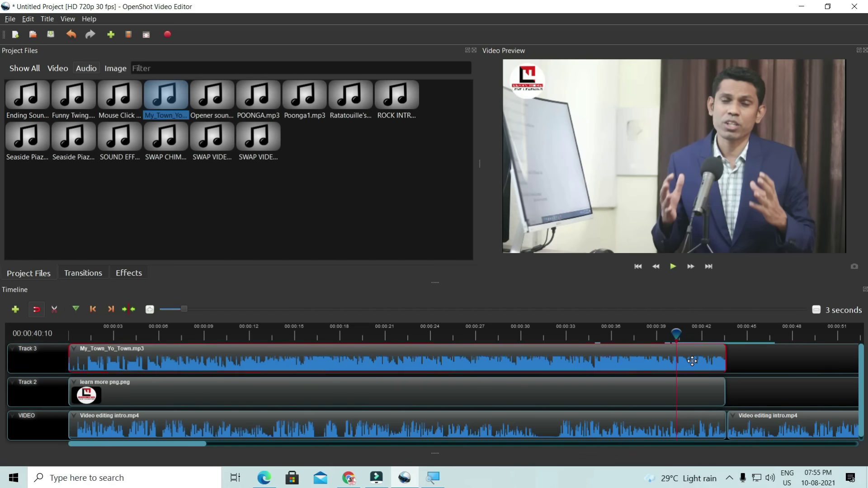
{"action": "right_click", "coordinate": [692, 361]}
{"action": "mouse_move", "coordinate": [713, 270]}
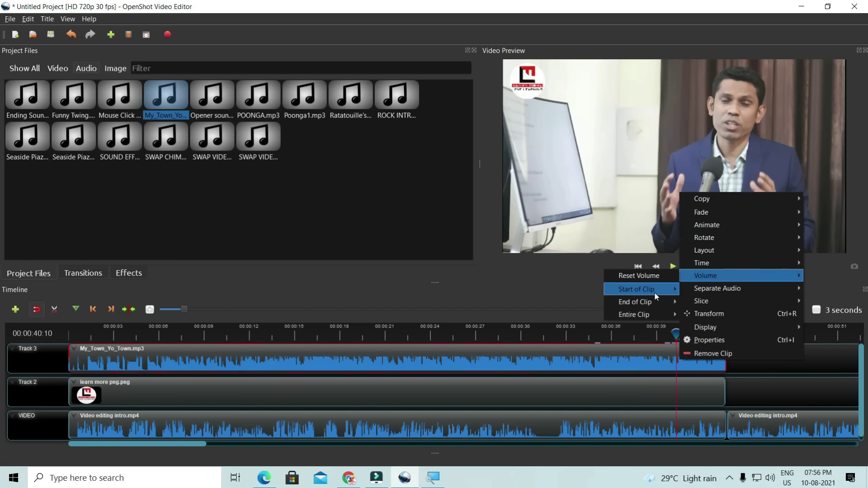
{"action": "mouse_move", "coordinate": [657, 292]}
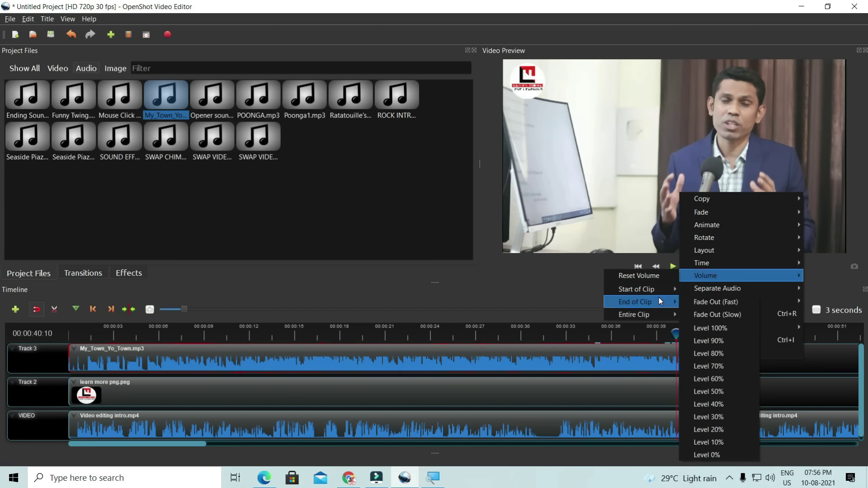
{"action": "left_click", "coordinate": [718, 314]}
- Play past the end of the music to hear the fade-out and return the playhead to near the timeline's start
{"action": "key", "text": "space"}
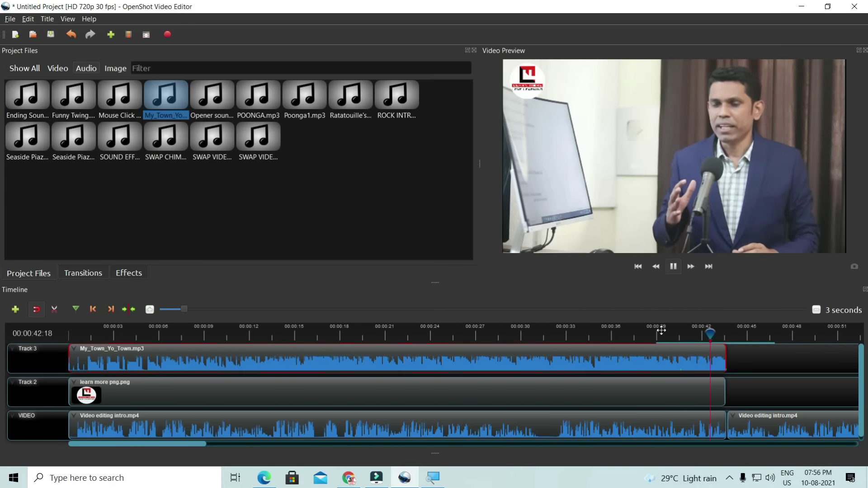
{"action": "key", "text": "space"}
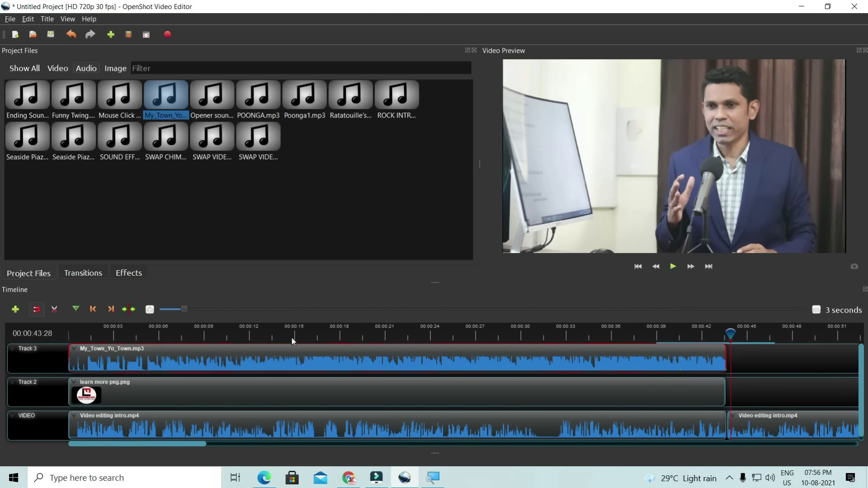
{"action": "left_click", "coordinate": [73, 336]}
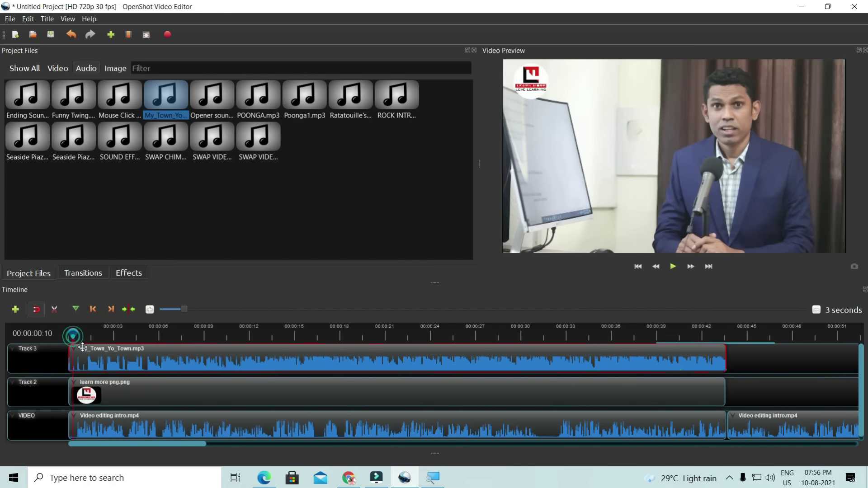
- Apply a slow volume fade-in to the start of the My_Town_Yo_Town music clip and play the beginning to hear it
{"action": "right_click", "coordinate": [90, 361]}
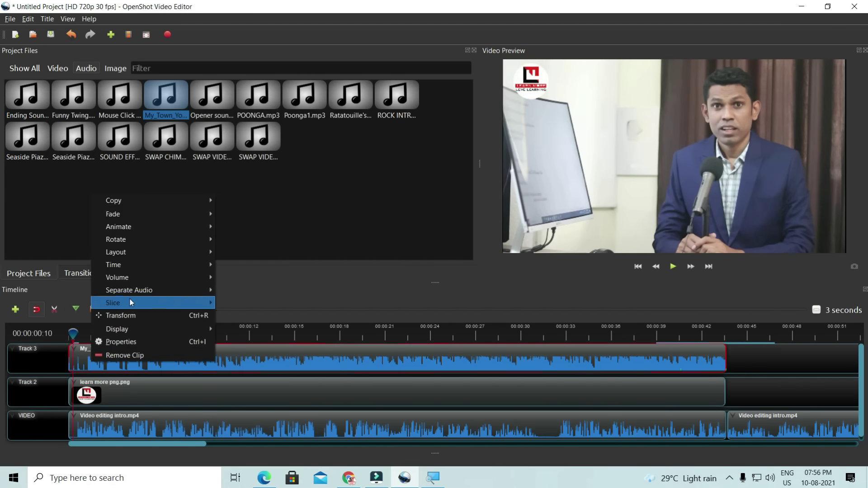
{"action": "mouse_move", "coordinate": [154, 278]}
{"action": "mouse_move", "coordinate": [238, 287]}
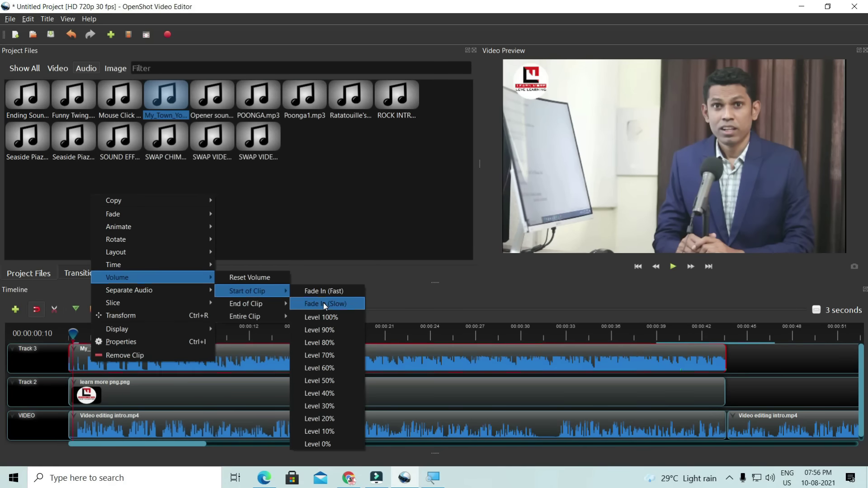
{"action": "left_click", "coordinate": [323, 303]}
{"action": "key", "text": "space"}
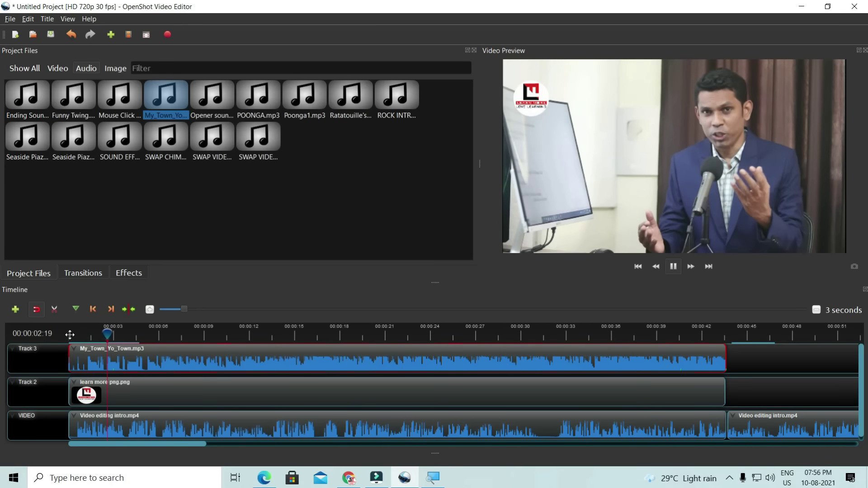
{"action": "key", "text": "space"}
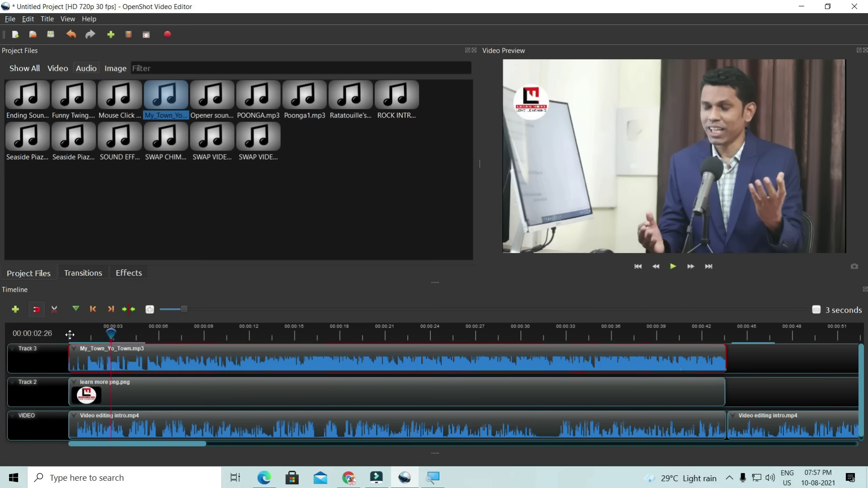
- Set the volume of the entire My_Town_Yo_Town music clip to 20% and play from near the timeline's start
{"action": "right_click", "coordinate": [149, 355]}
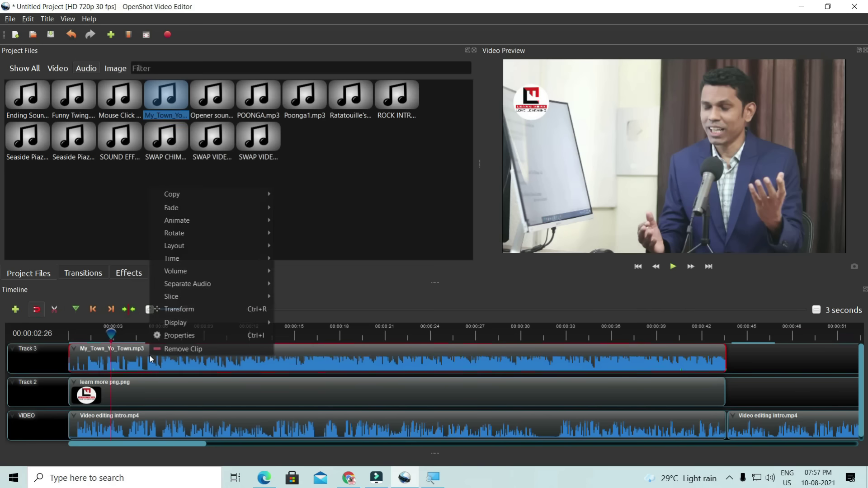
{"action": "mouse_move", "coordinate": [187, 275]}
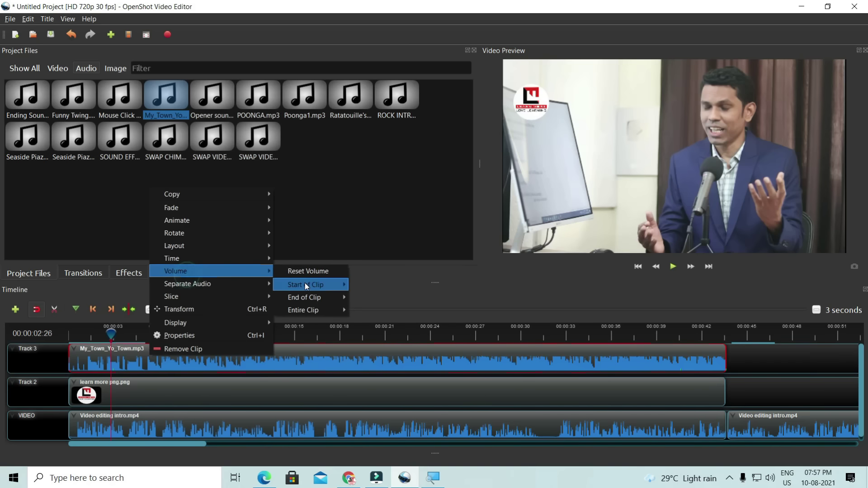
{"action": "mouse_move", "coordinate": [307, 289]}
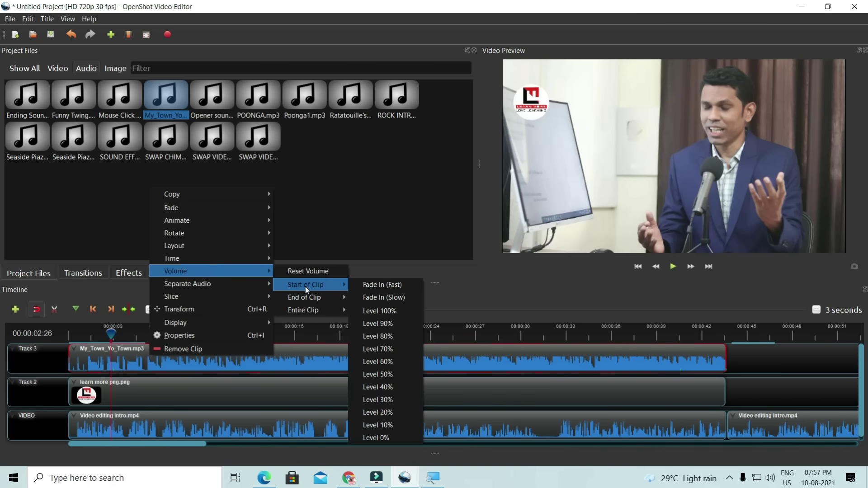
{"action": "mouse_move", "coordinate": [317, 309]}
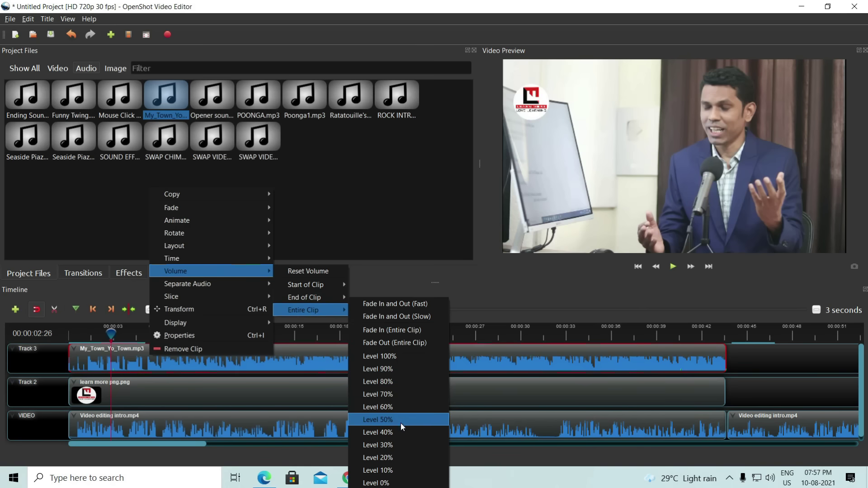
{"action": "left_click", "coordinate": [397, 456]}
{"action": "left_click_drag", "start_coordinate": [112, 333], "coordinate": [80, 333]}
{"action": "key", "text": "space"}
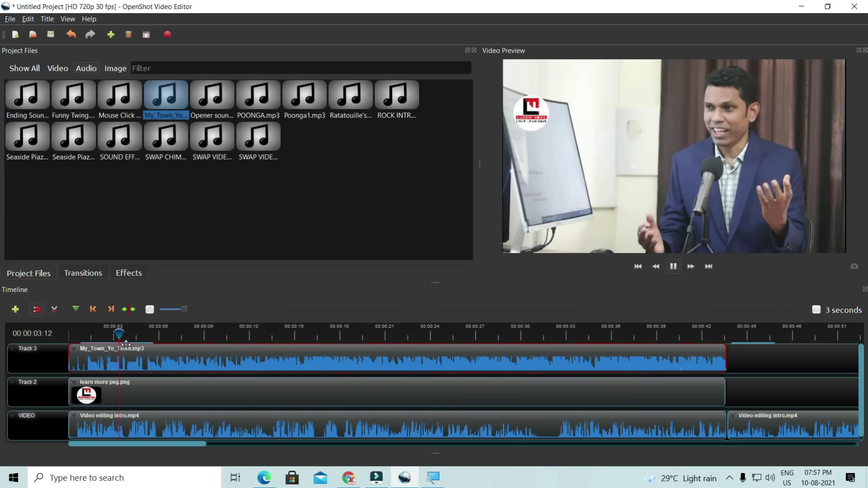
{"action": "key", "text": "space"}
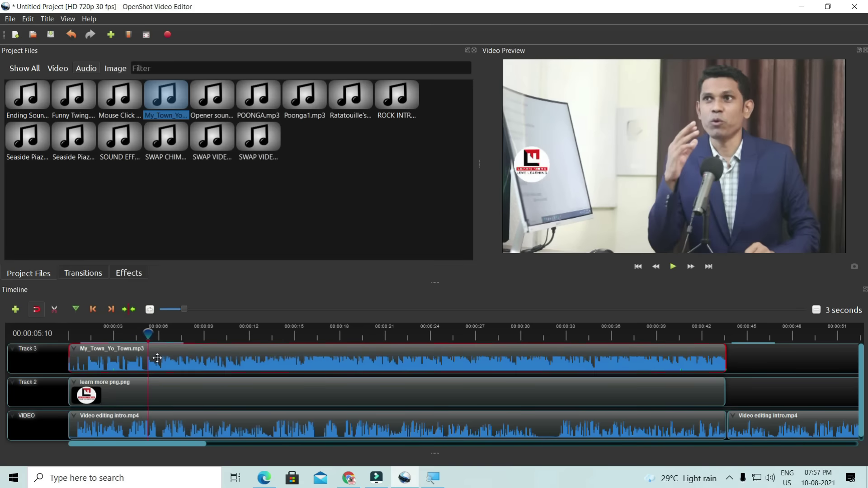
{"action": "right_click", "coordinate": [118, 355]}
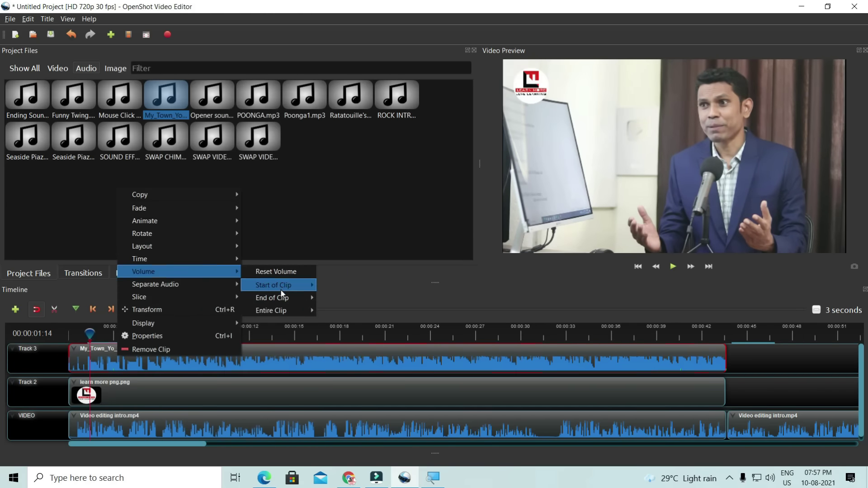
{"action": "mouse_move", "coordinate": [283, 310]}
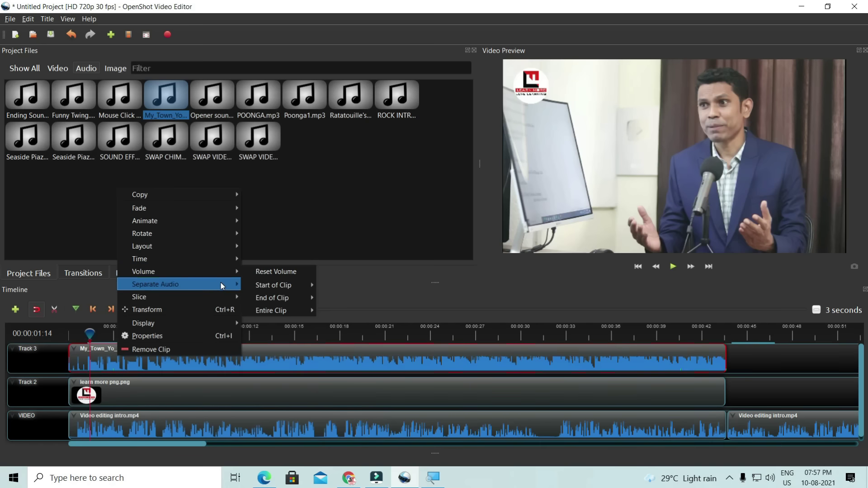
{"action": "mouse_move", "coordinate": [211, 284]}
{"action": "left_click", "coordinate": [143, 415]}
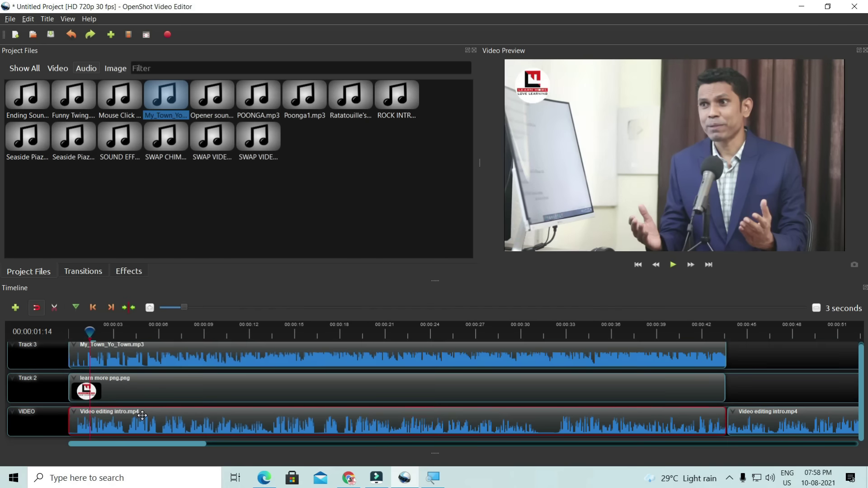
- Delete the learn more png.png logo clip, the My_Town_Yo_Town.mp3 music clip and the second Video editing intro.mp4 clip from the timeline
{"action": "left_click", "coordinate": [154, 384]}
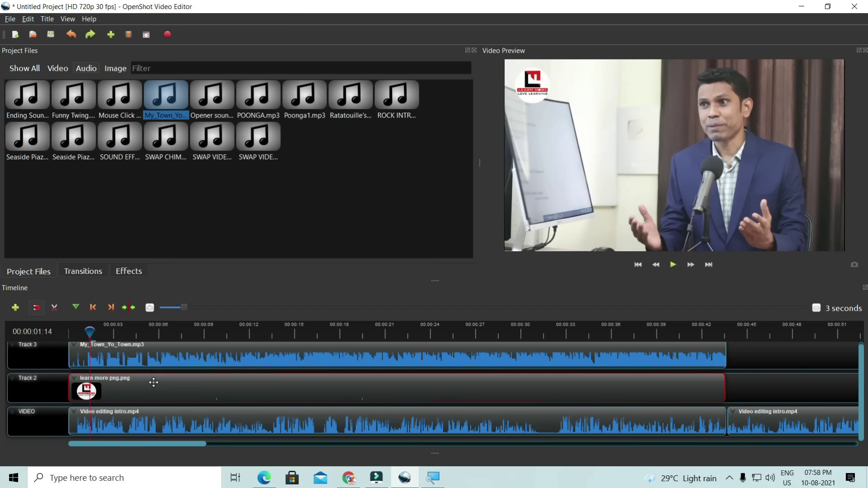
{"action": "key", "text": "Delete"}
{"action": "left_click", "coordinate": [147, 356]}
{"action": "key", "text": "Delete"}
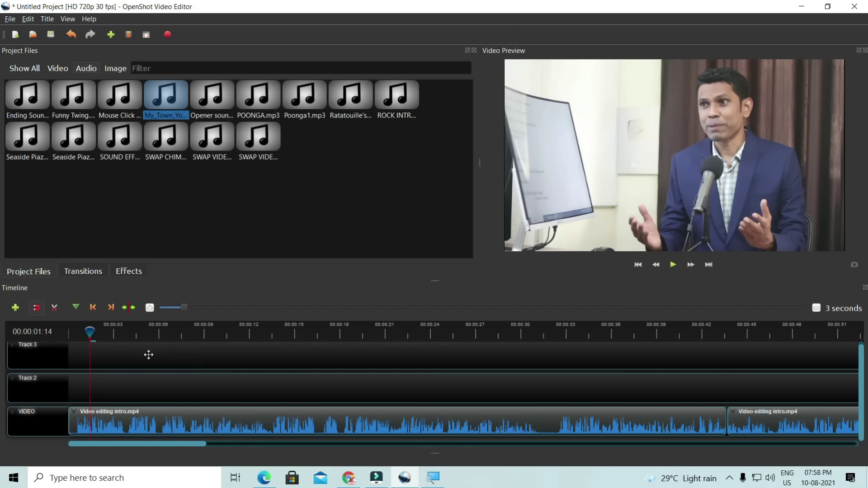
{"action": "left_click", "coordinate": [140, 419]}
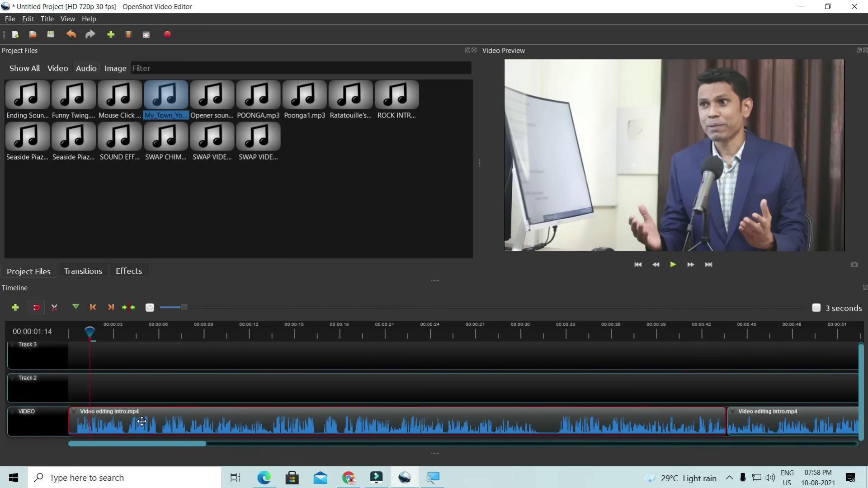
{"action": "left_click", "coordinate": [762, 420]}
{"action": "key", "text": "Delete"}
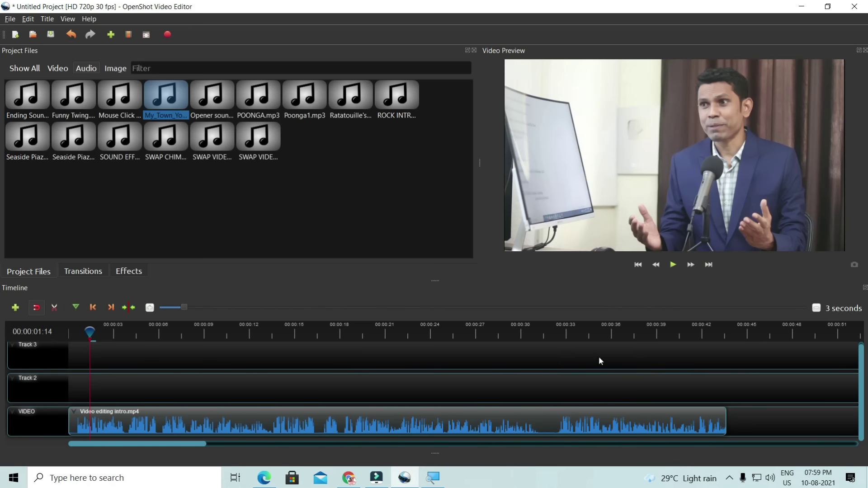
{"action": "right_click", "coordinate": [120, 424]}
{"action": "mouse_move", "coordinate": [198, 341]}
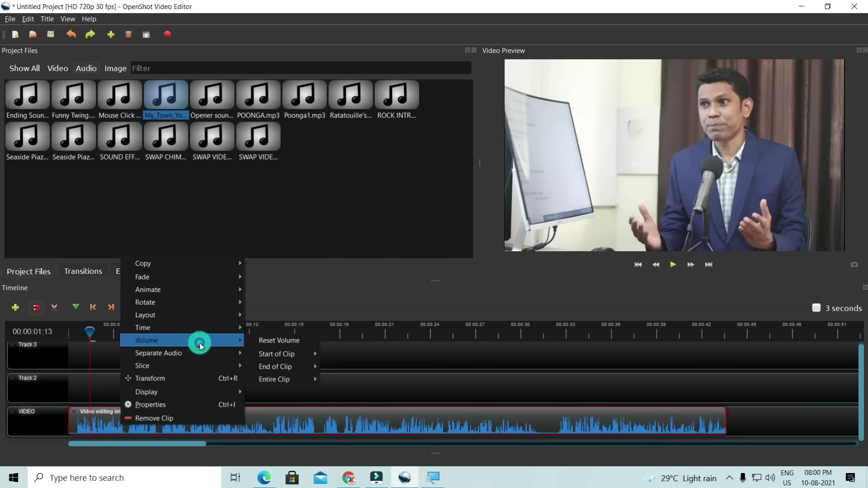
{"action": "mouse_move", "coordinate": [298, 379]}
{"action": "left_click", "coordinate": [358, 356]}
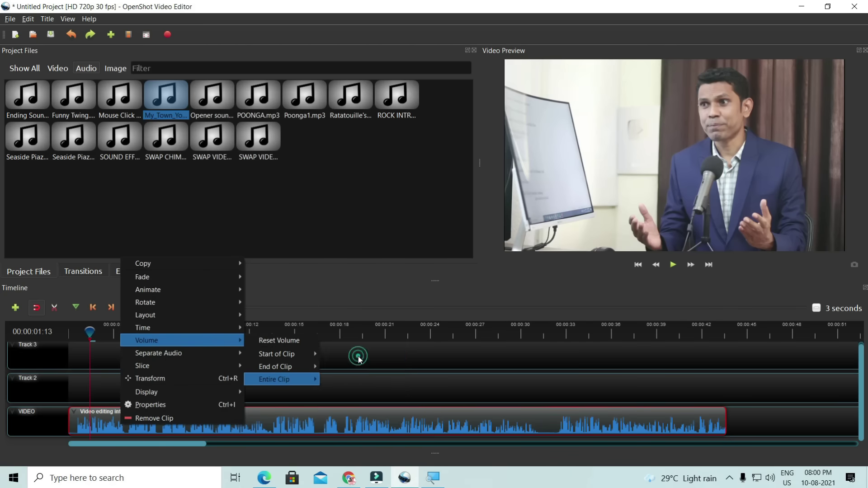
- Separate the audio of the Video editing intro.mp4 clip into a single clip with all channels
{"action": "right_click", "coordinate": [117, 422]}
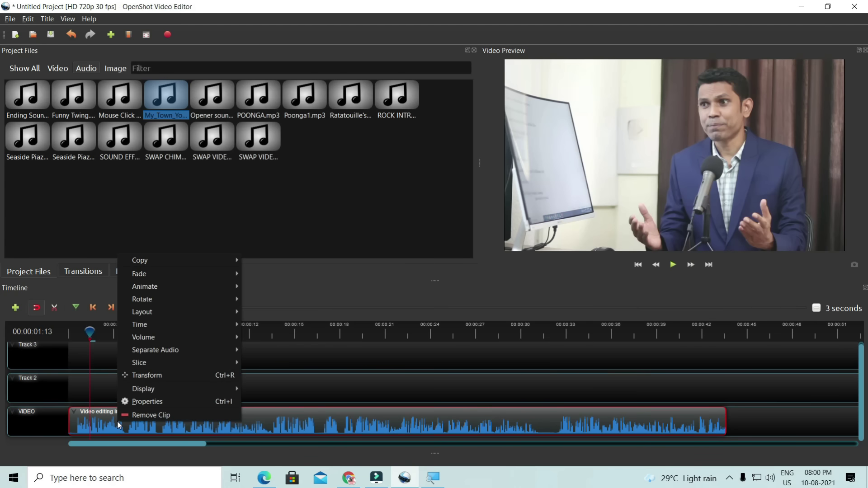
{"action": "mouse_move", "coordinate": [168, 346]}
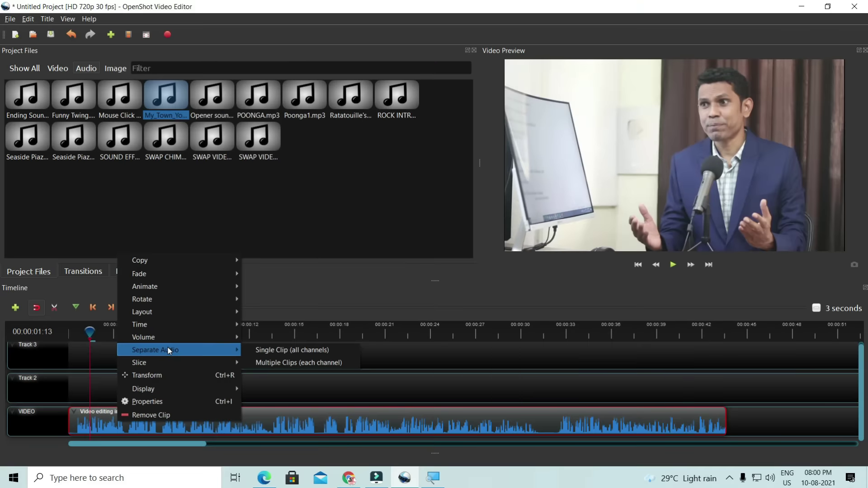
{"action": "left_click", "coordinate": [381, 358]}
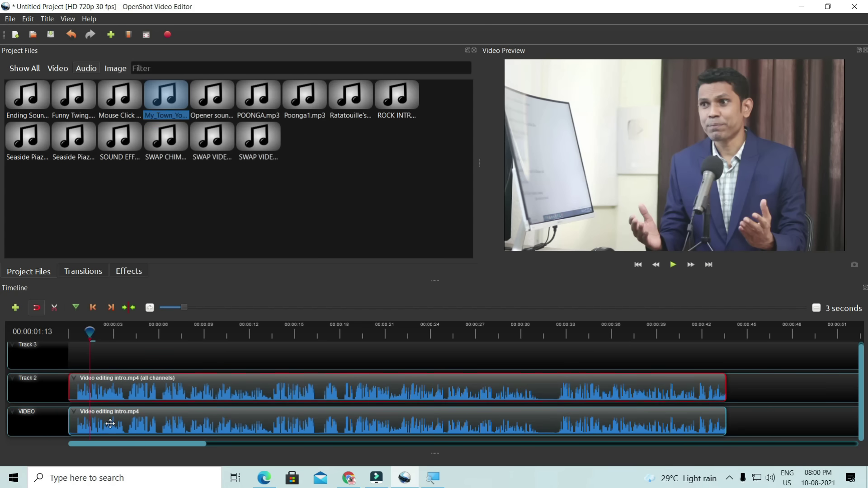
- Test the separation by playing with the Track 2 audio clip shifted about 6.5 seconds later, and return clip and playhead to the timeline's start
{"action": "left_click", "coordinate": [125, 424]}
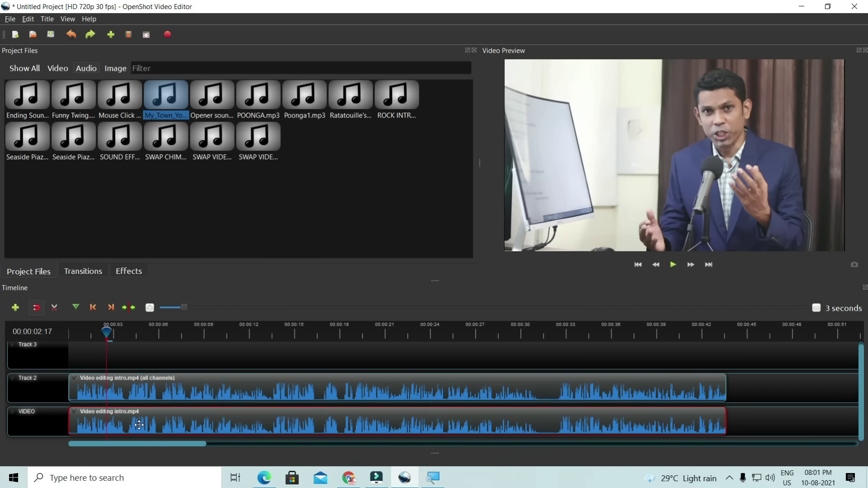
{"action": "left_click_drag", "start_coordinate": [119, 393], "coordinate": [219, 393]}
{"action": "key", "text": "space"}
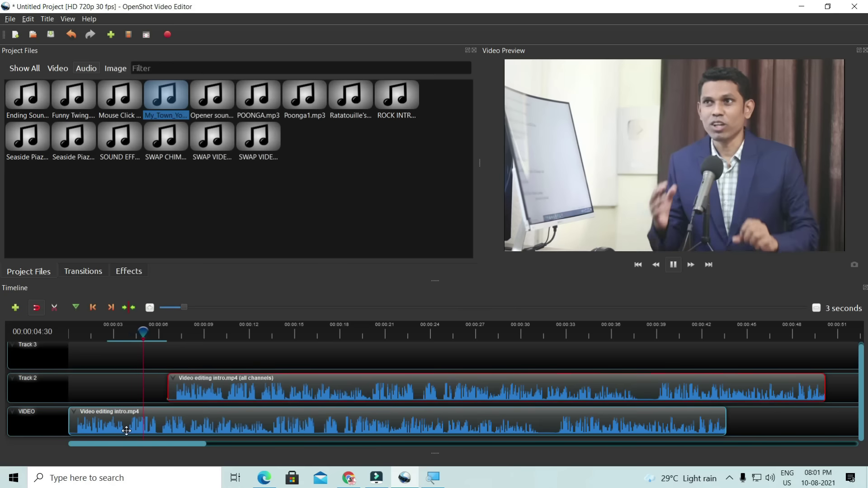
{"action": "key", "text": "space"}
{"action": "key", "text": "space"}
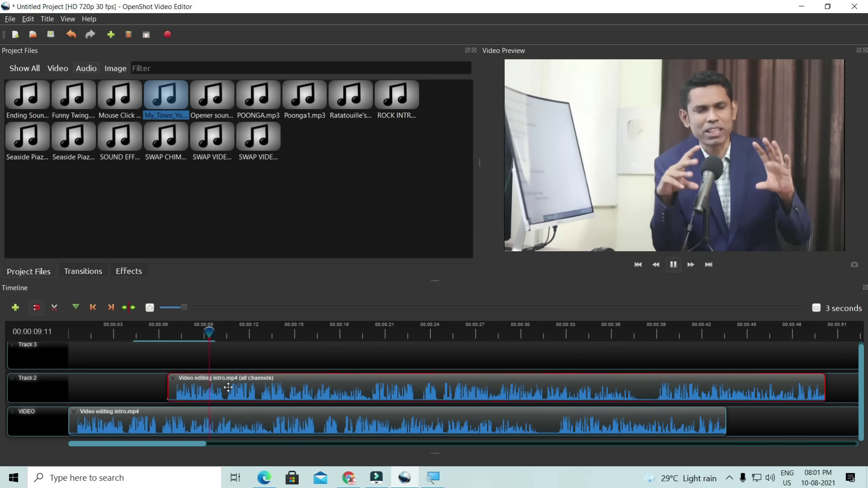
{"action": "key", "text": "space"}
{"action": "left_click_drag", "start_coordinate": [317, 391], "coordinate": [219, 388]}
{"action": "left_click_drag", "start_coordinate": [218, 331], "coordinate": [70, 332]}
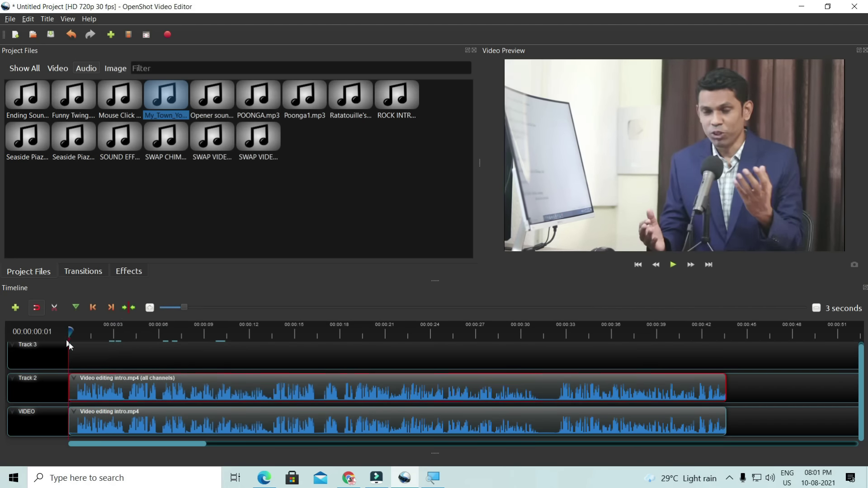
- Show the VIDEO track's Video editing intro.mp4 clip as a thumbnail instead of a waveform and play the first 3 seconds
{"action": "left_click", "coordinate": [120, 422]}
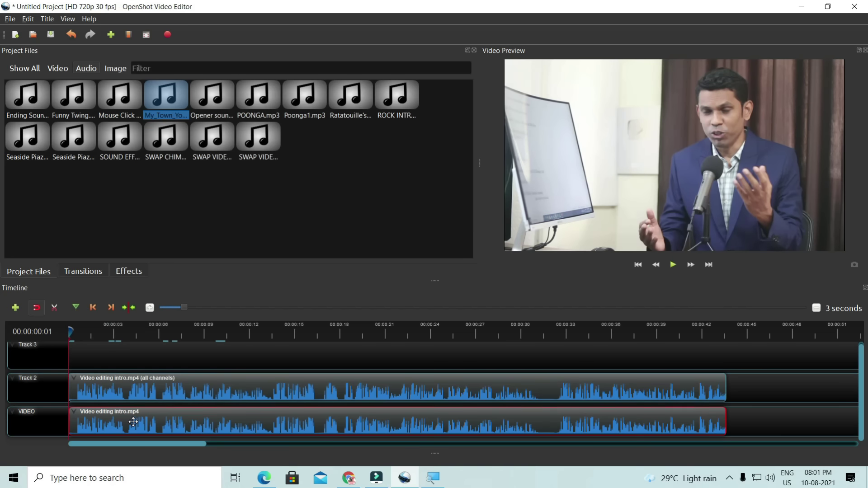
{"action": "right_click", "coordinate": [133, 422]}
{"action": "mouse_move", "coordinate": [192, 388]}
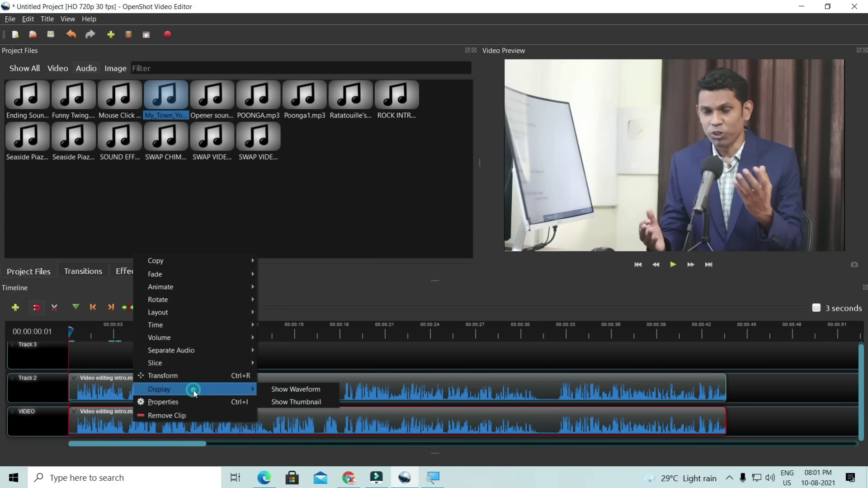
{"action": "left_click", "coordinate": [284, 403]}
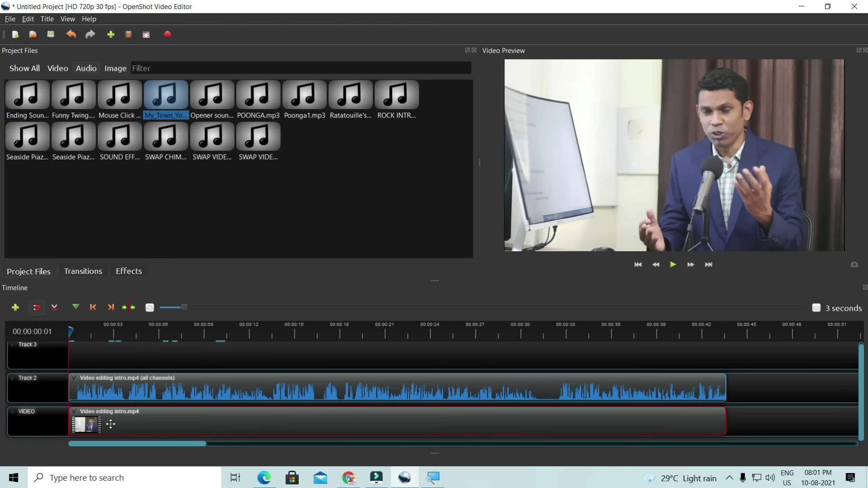
{"action": "left_click", "coordinate": [111, 388]}
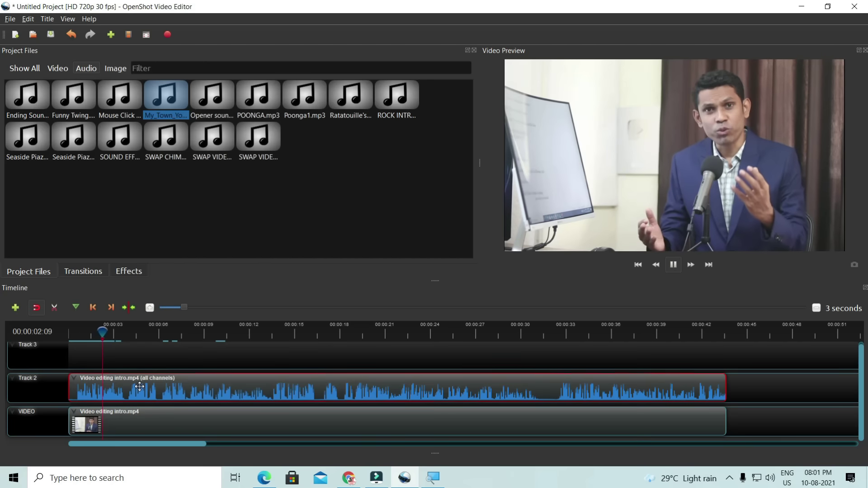
{"action": "key", "text": "space"}
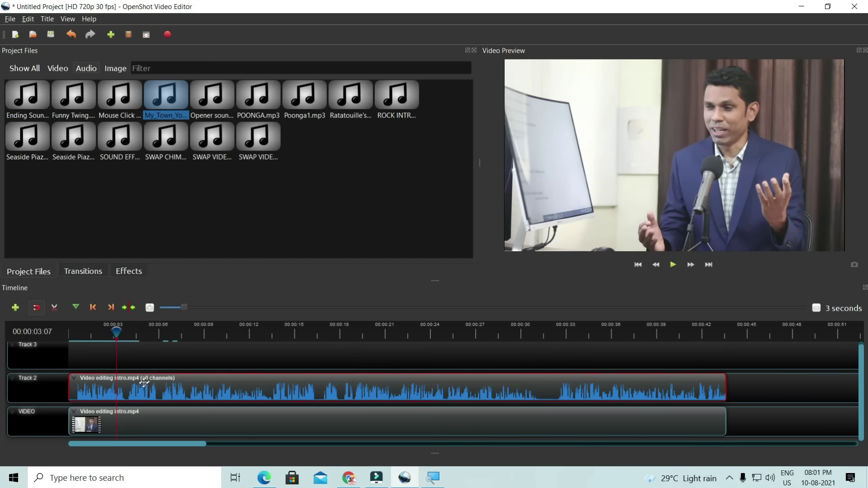
- Test playback with the VIDEO track's clip shifted to start at about 12 seconds, and move it back to the timeline's start
{"action": "left_click_drag", "start_coordinate": [86, 423], "coordinate": [272, 419]}
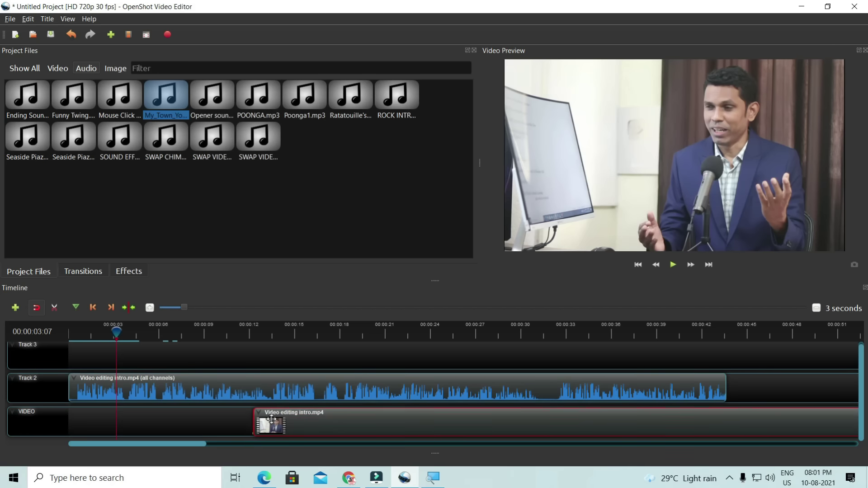
{"action": "left_click_drag", "start_coordinate": [116, 333], "coordinate": [89, 335]}
{"action": "key", "text": "space"}
{"action": "key", "text": "space"}
{"action": "left_click_drag", "start_coordinate": [294, 423], "coordinate": [120, 424]}
- Reapply the Show Thumbnail display option to the Video editing intro.mp4 clip on the VIDEO track
{"action": "right_click", "coordinate": [140, 423]}
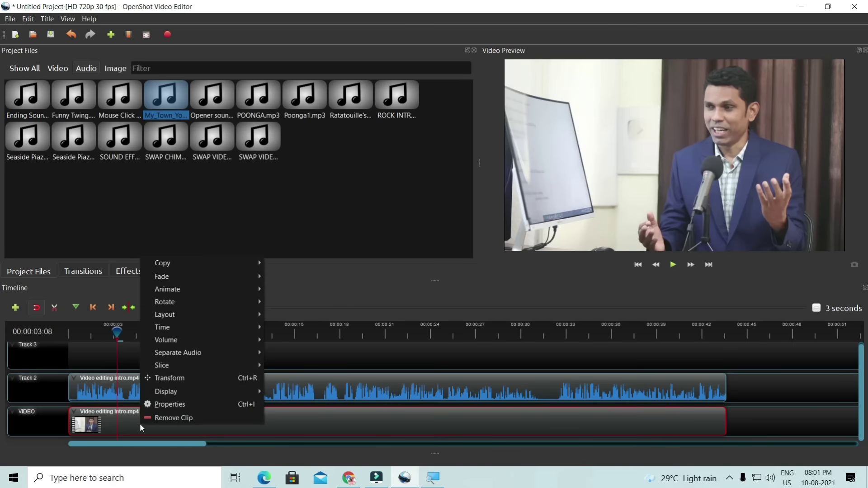
{"action": "left_click", "coordinate": [202, 389]}
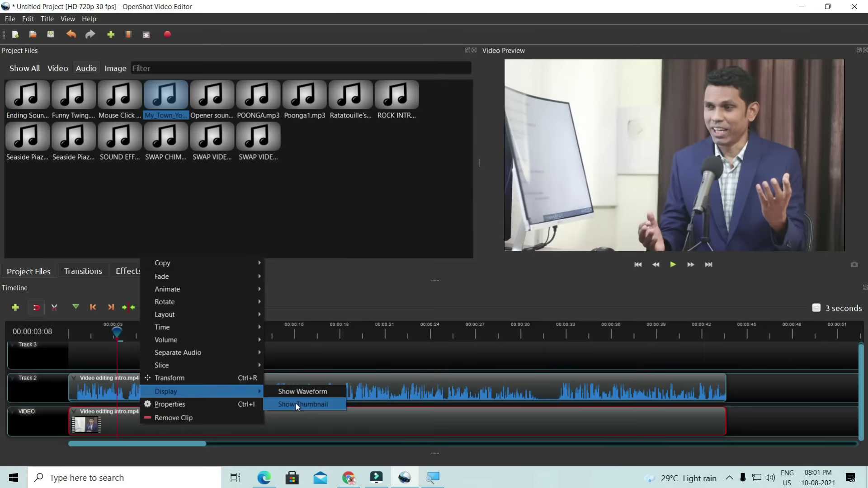
{"action": "left_click", "coordinate": [295, 403]}
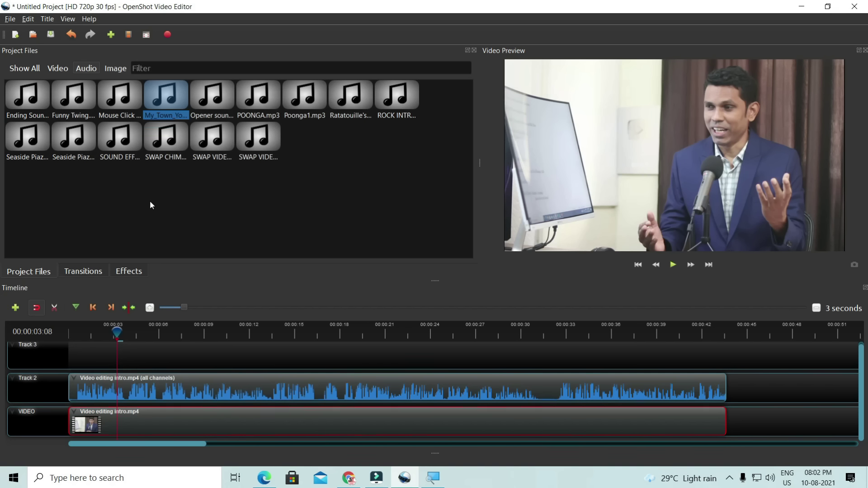
- Start a new title based on the Cloud 1 template
{"action": "left_click", "coordinate": [47, 19]}
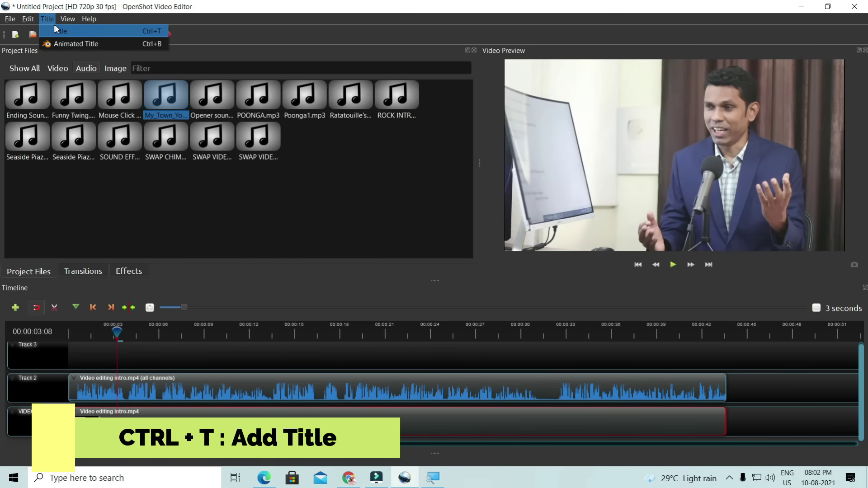
{"action": "left_click", "coordinate": [63, 31]}
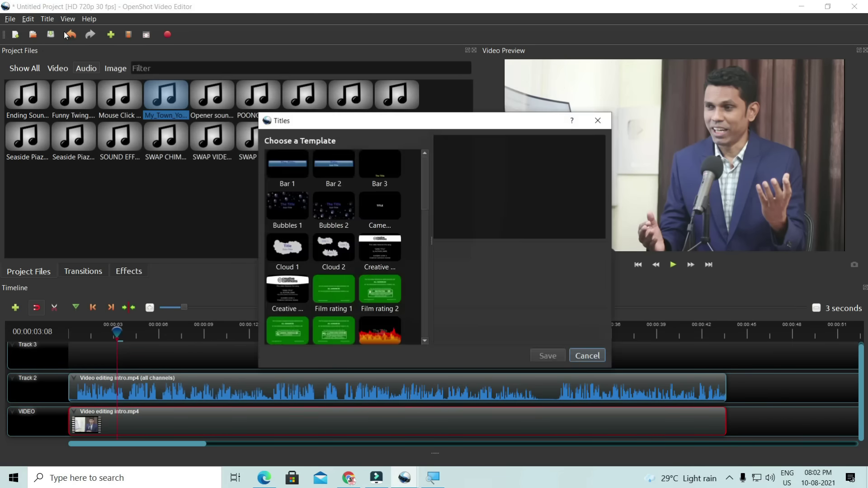
{"action": "left_click_drag", "start_coordinate": [378, 127], "coordinate": [350, 125]}
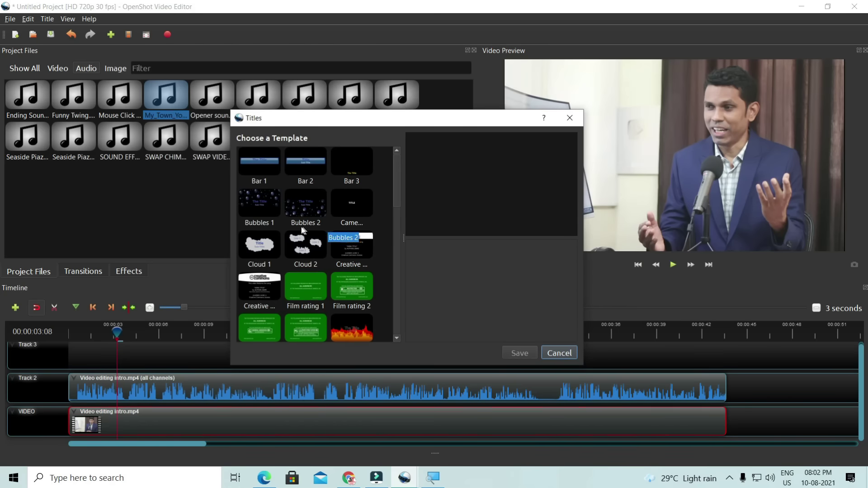
{"action": "left_click", "coordinate": [263, 247]}
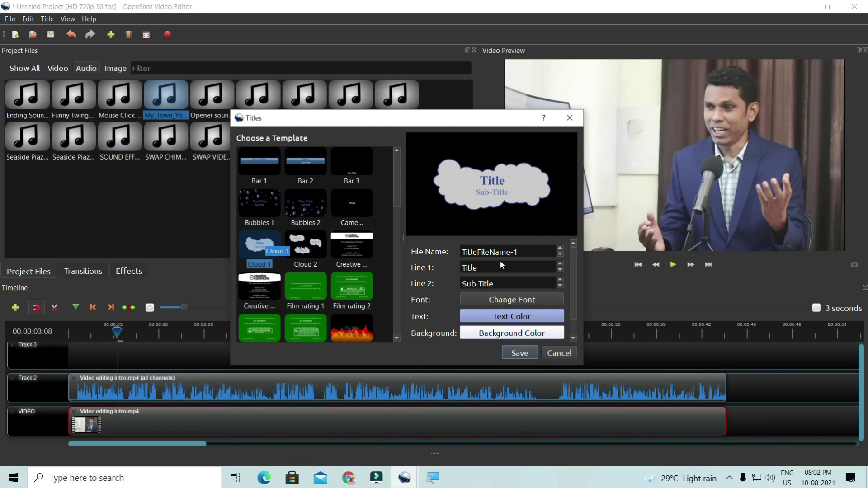
- Enter the speaker's full name as the title's first line and "Founder - LMP" as its second line
{"action": "triple_click", "coordinate": [520, 252]}
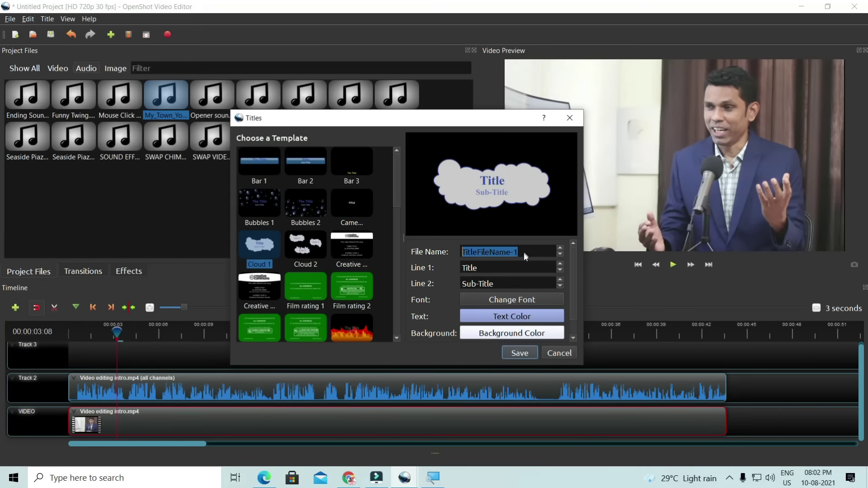
{"action": "left_click_drag", "start_coordinate": [486, 269], "coordinate": [456, 270]}
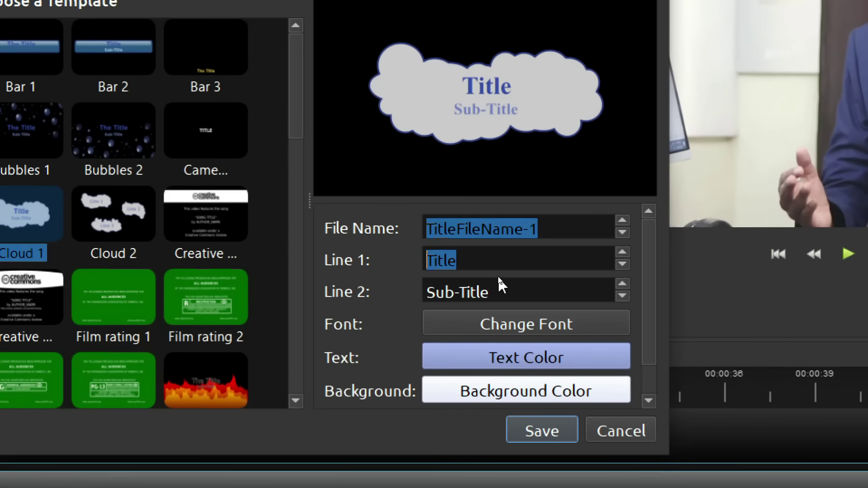
{"action": "key", "text": "BackSpace"}
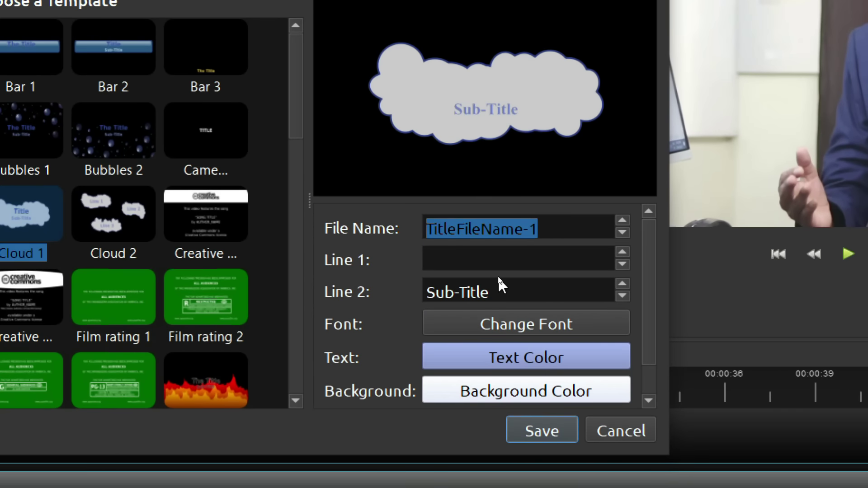
{"action": "type", "text": "Satish Dhawale"}
{"action": "key", "text": "Tab"}
{"action": "type", "text": "Foudner"}
{"action": "key", "text": "BackSpace"}
{"action": "key", "text": "BackSpace"}
{"action": "key", "text": "BackSpace"}
{"action": "key", "text": "BackSpace"}
{"action": "type", "text": "nder"}
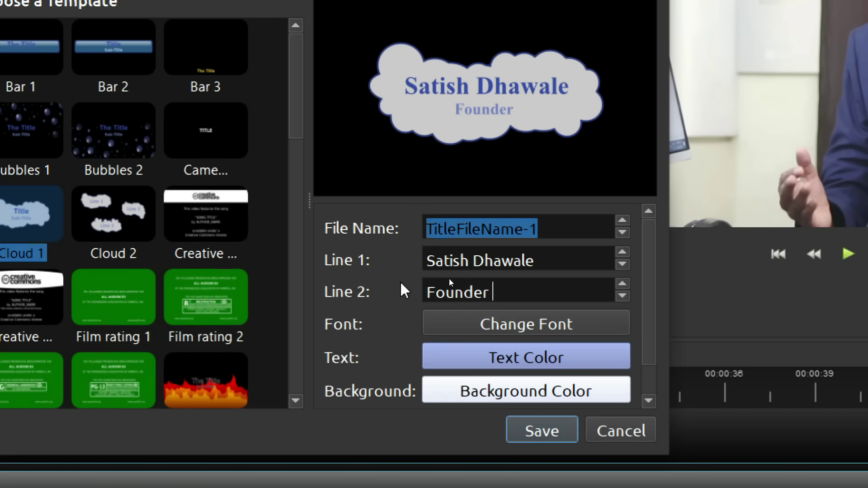
{"action": "type", "text": " - LMP"}
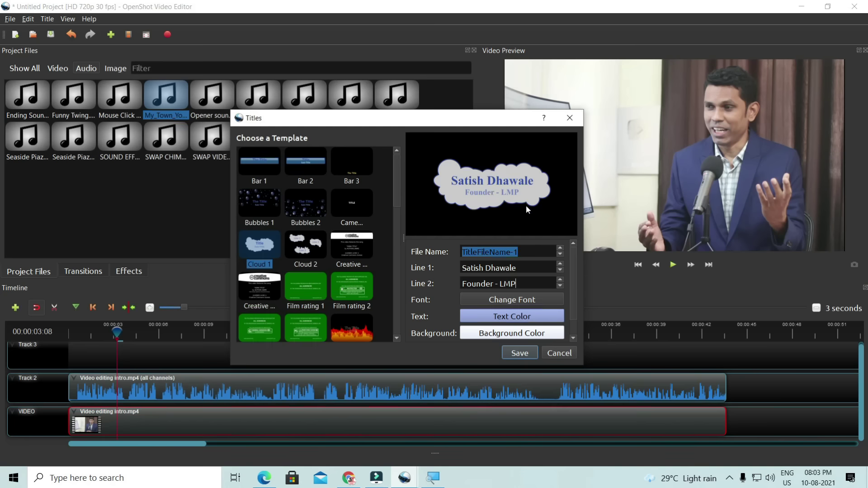
- Look at the title's text color and font options without changing them, and save the title as TitleFileName-1
{"action": "left_click", "coordinate": [526, 318]}
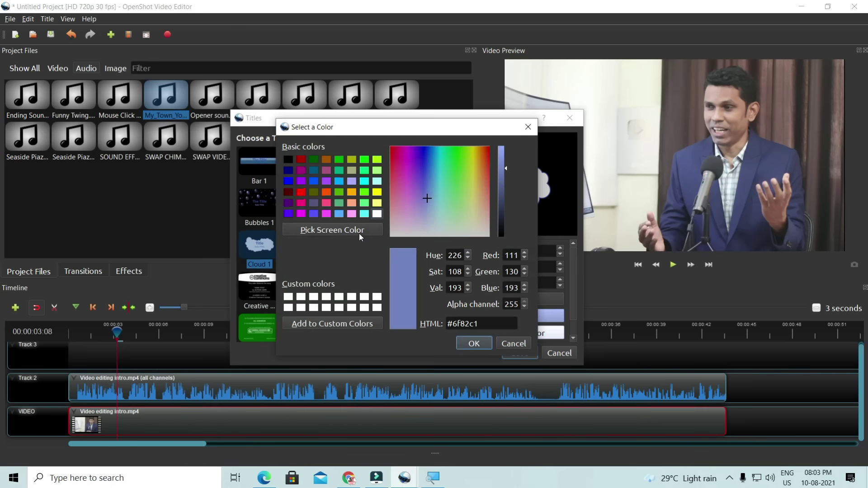
{"action": "left_click", "coordinate": [511, 342]}
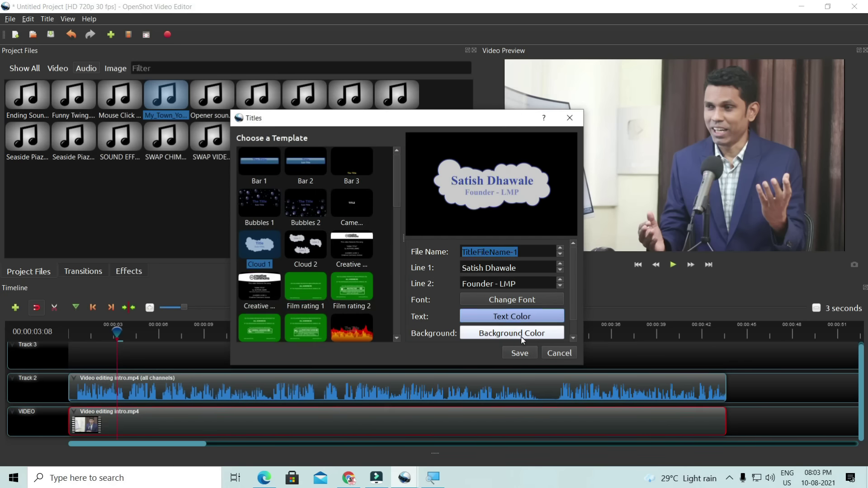
{"action": "left_click", "coordinate": [516, 353]}
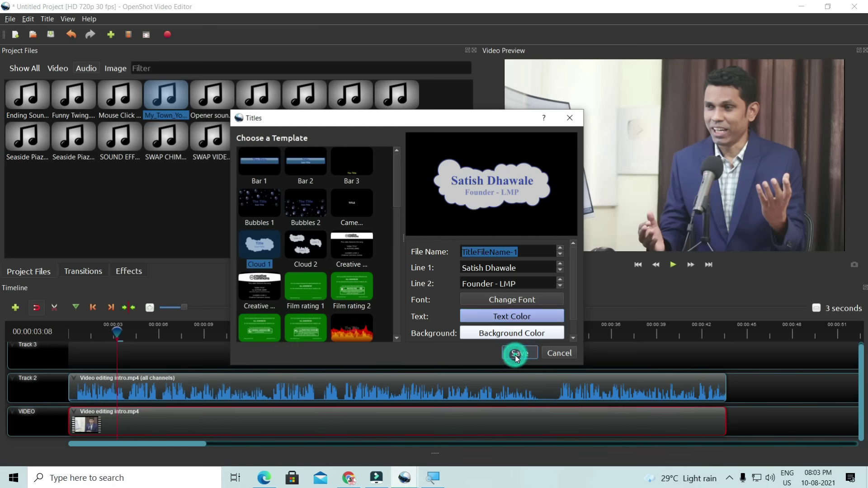
{"action": "left_click", "coordinate": [481, 301]}
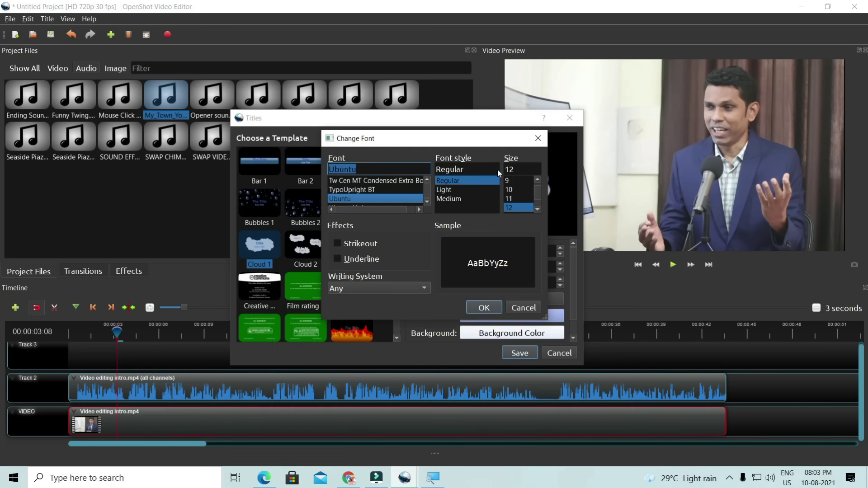
{"action": "left_click", "coordinate": [523, 308]}
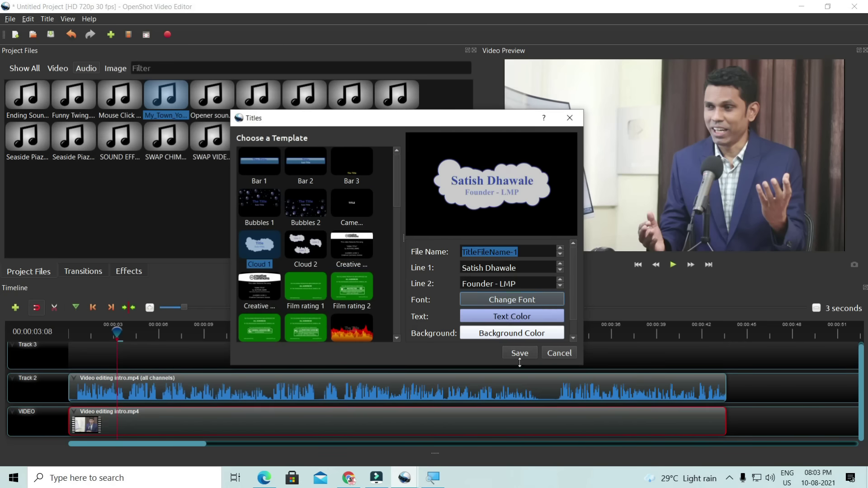
{"action": "left_click", "coordinate": [519, 353]}
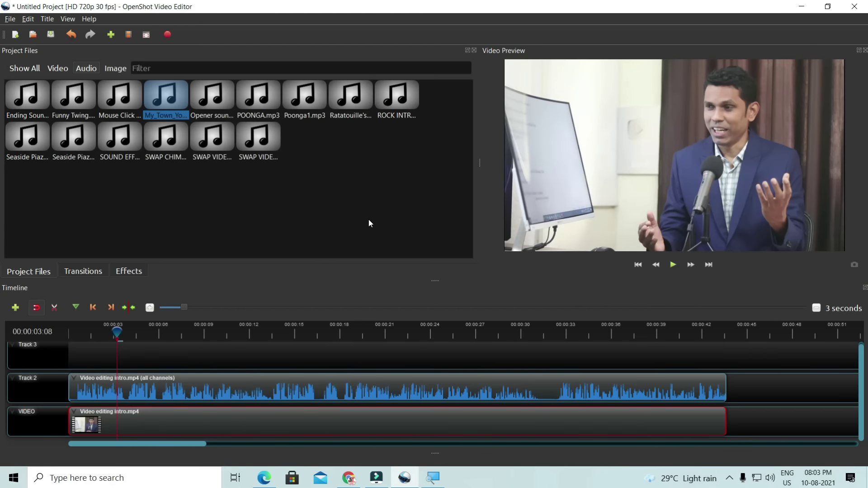
- Add the TitleFileName-1 title image to Track 3 at about 3 seconds, shrunk into the lower-left corner of the video frame
{"action": "left_click", "coordinate": [122, 70]}
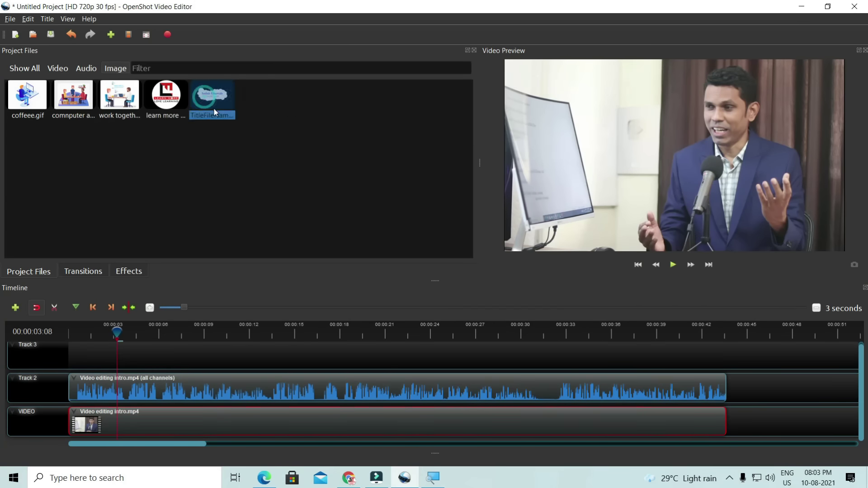
{"action": "left_click_drag", "start_coordinate": [219, 96], "coordinate": [121, 358]}
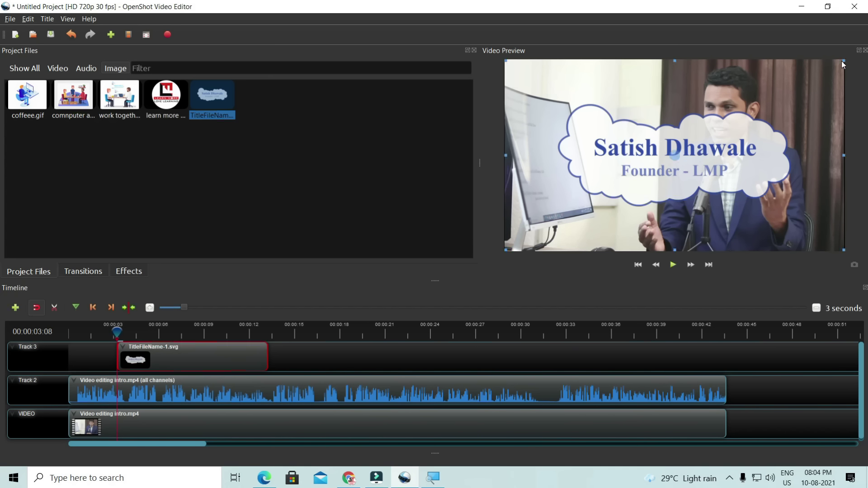
{"action": "left_click_drag", "start_coordinate": [844, 61], "coordinate": [730, 128]}
{"action": "left_click_drag", "start_coordinate": [676, 154], "coordinate": [723, 226]}
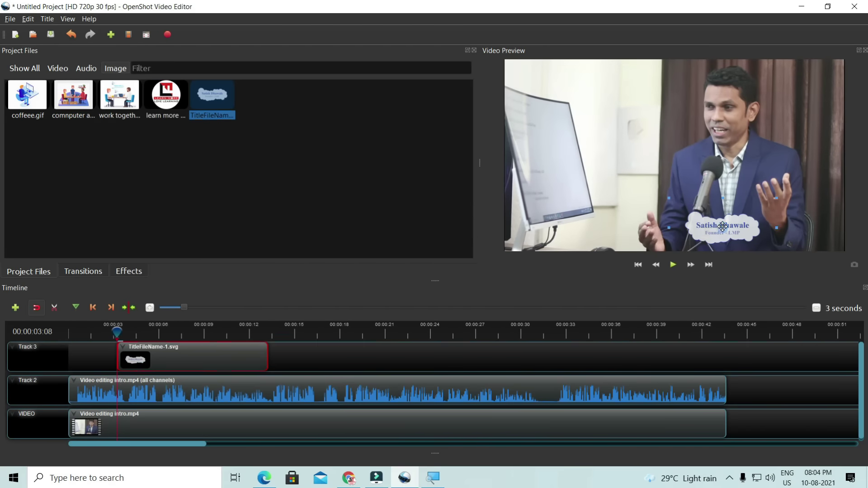
{"action": "left_click_drag", "start_coordinate": [726, 226], "coordinate": [562, 228]}
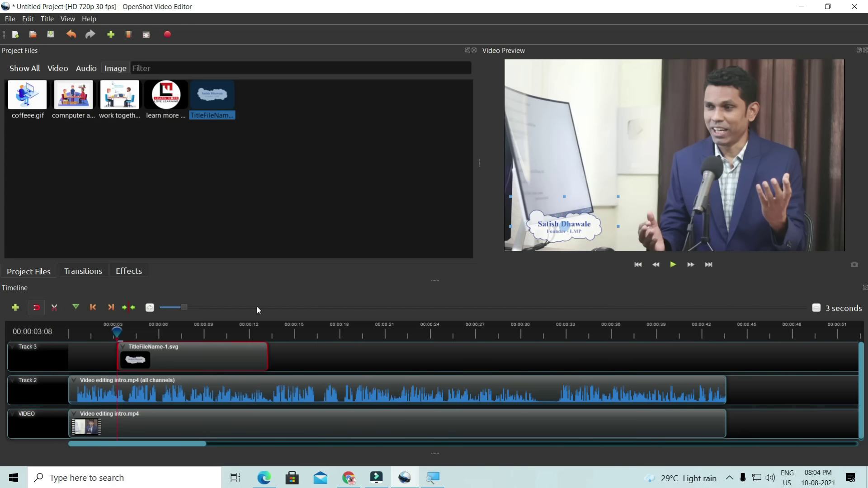
- Animate the title to reach the lower right of the frame, in front of the speaker, at 00:00:09:25
{"action": "left_click", "coordinate": [259, 333]}
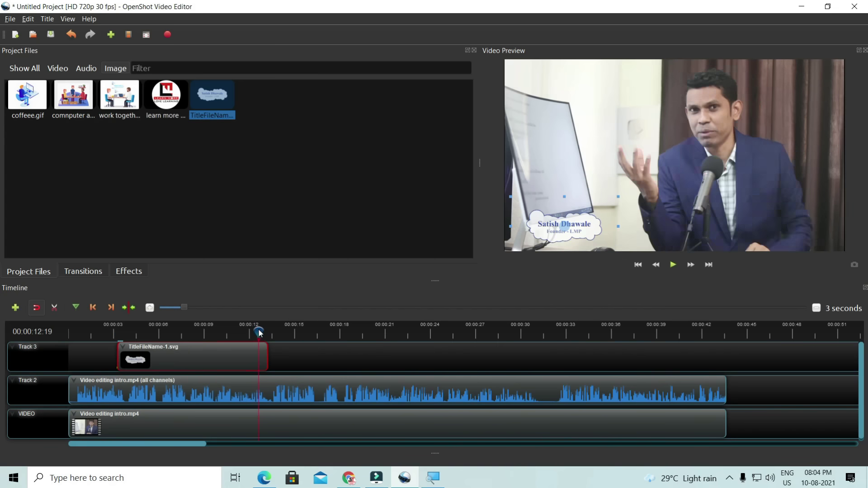
{"action": "left_click_drag", "start_coordinate": [257, 331], "coordinate": [216, 333]}
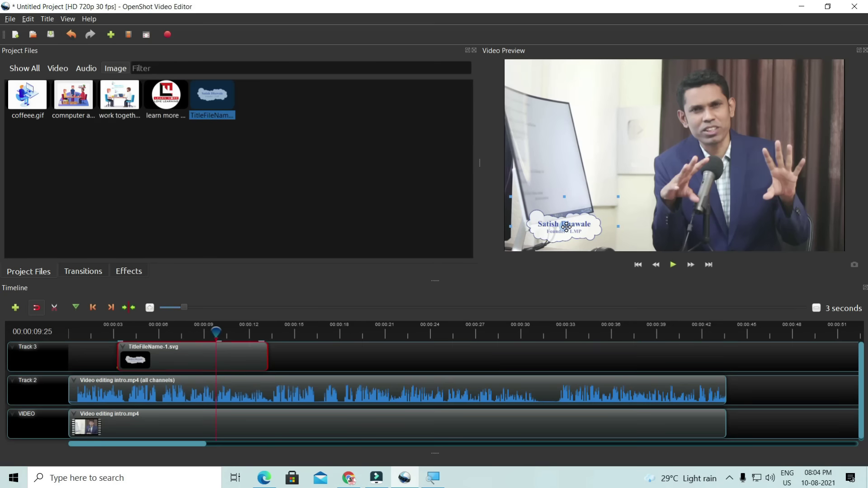
{"action": "left_click_drag", "start_coordinate": [566, 227], "coordinate": [732, 221]}
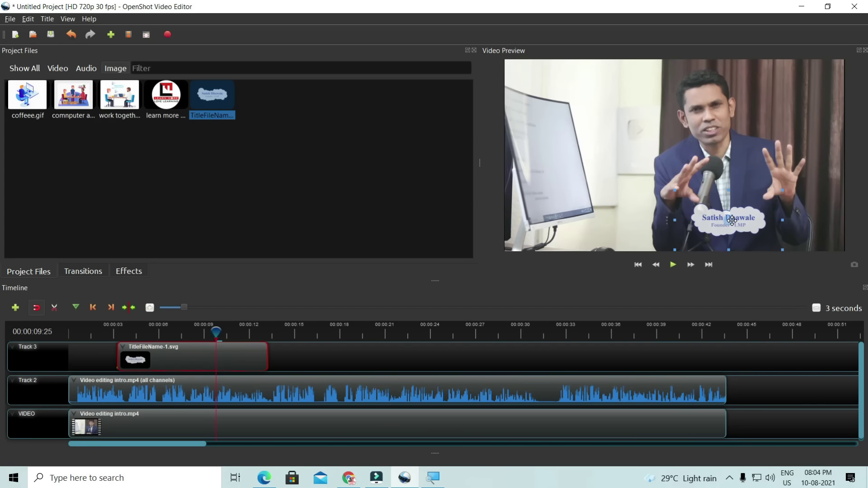
- Play the title's movement from about 3 seconds and return the playhead to 00:00:04:09
{"action": "left_click", "coordinate": [115, 337]}
{"action": "key", "text": "space"}
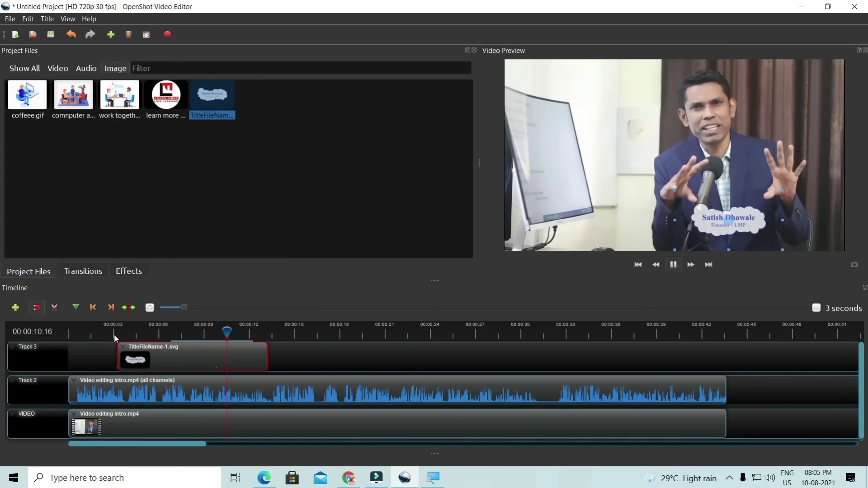
{"action": "key", "text": "space"}
{"action": "left_click", "coordinate": [132, 333]}
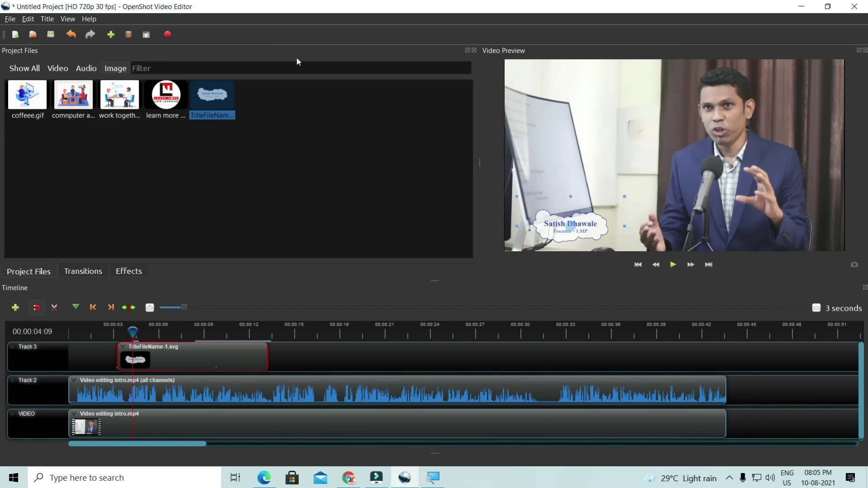
- Browse the available title templates and close the list without creating another title
{"action": "left_click", "coordinate": [47, 18]}
{"action": "left_click", "coordinate": [59, 31]}
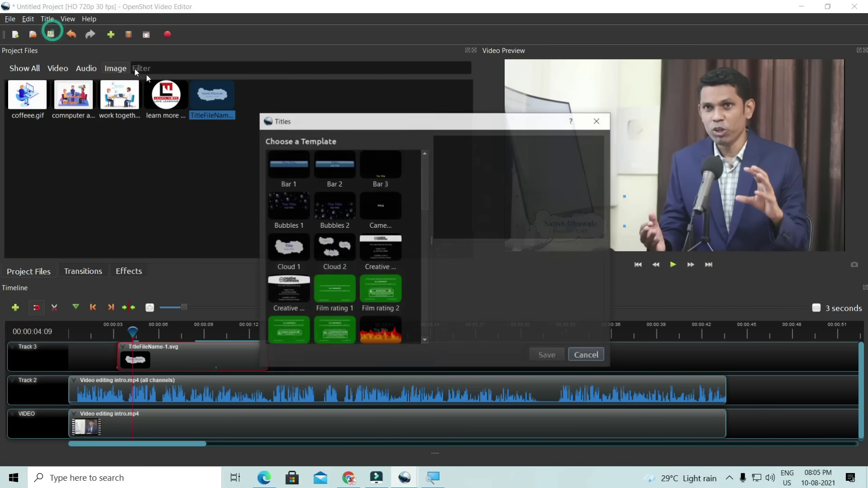
{"action": "scroll", "coordinate": [346, 291], "scroll_direction": "down", "scroll_amount": 10}
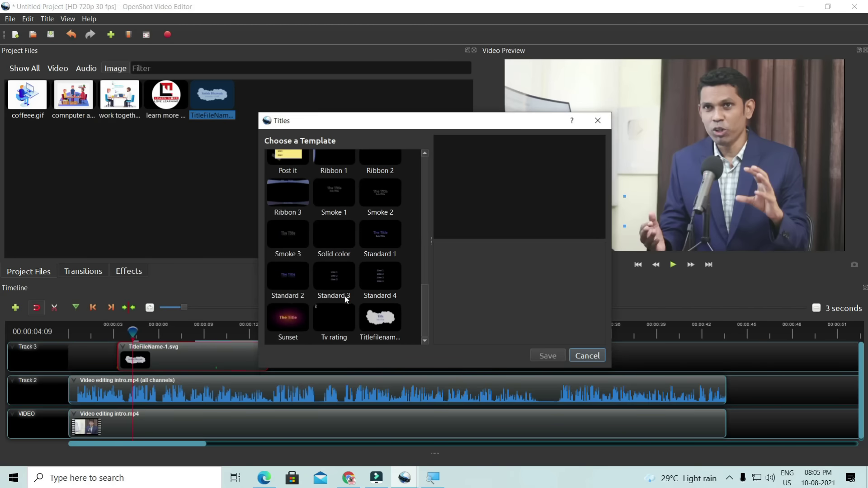
{"action": "scroll", "coordinate": [346, 291], "scroll_direction": "up", "scroll_amount": 10}
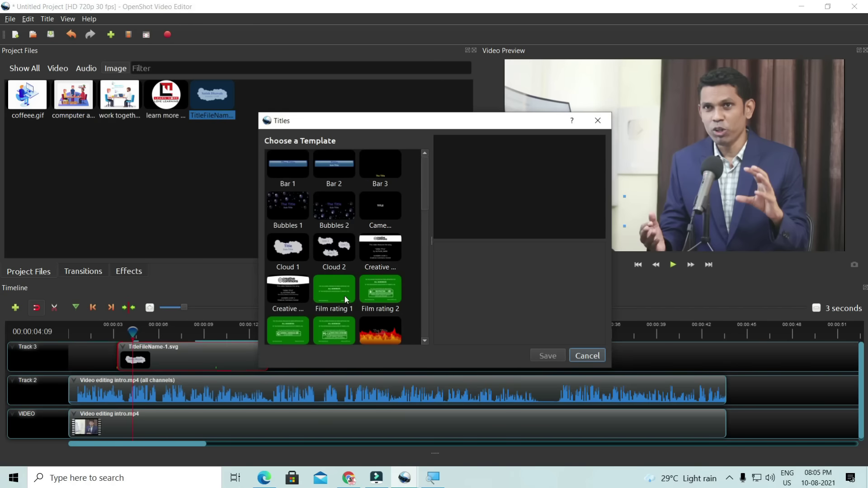
{"action": "left_click", "coordinate": [587, 356]}
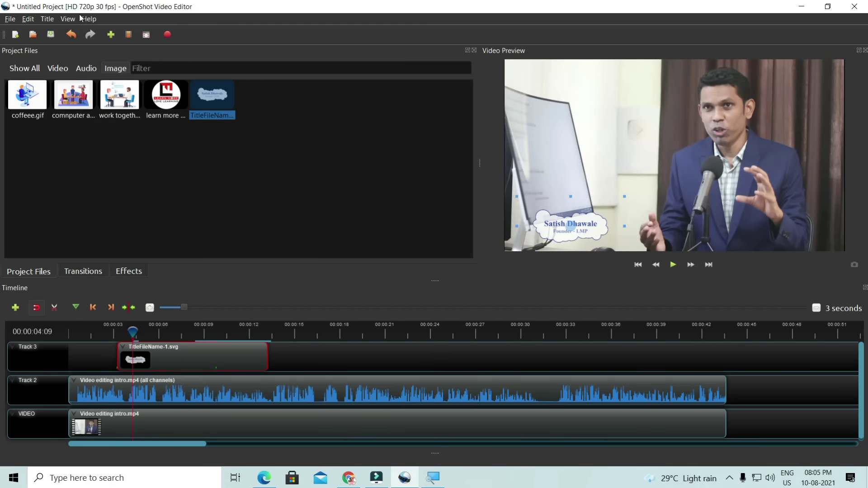
- Try to create an animated title from the World Map template, and close the animated titles without rendering
{"action": "left_click", "coordinate": [47, 18]}
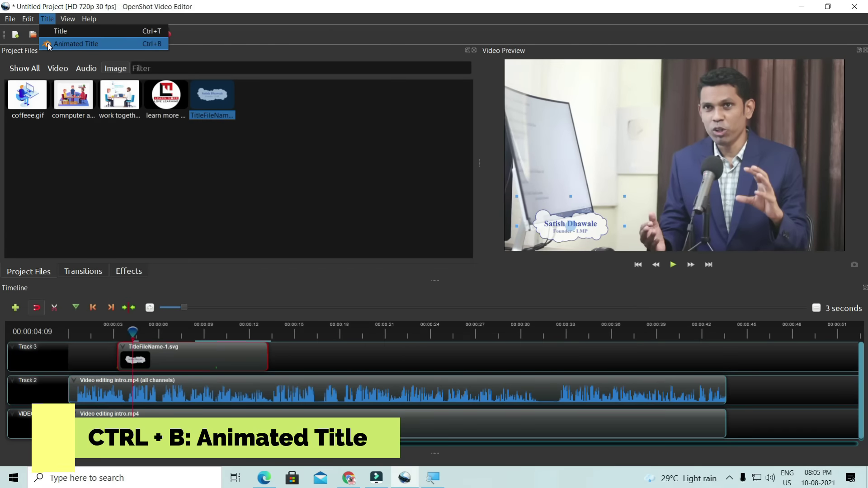
{"action": "left_click", "coordinate": [48, 43]}
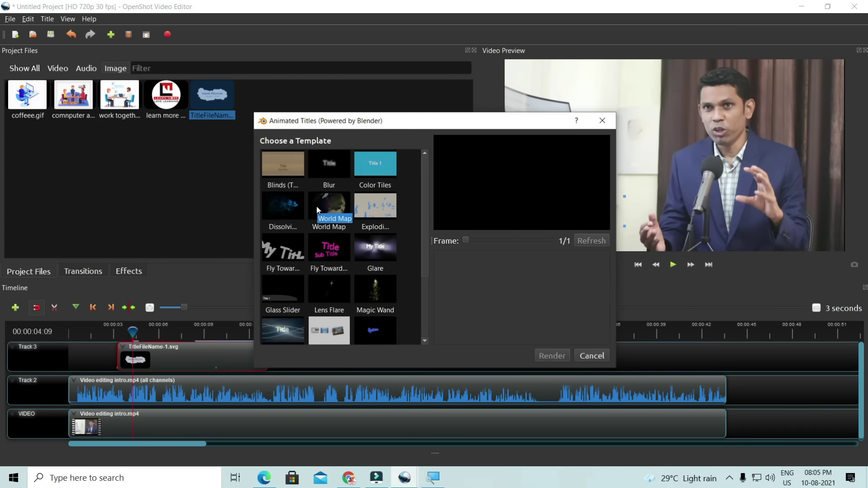
{"action": "left_click", "coordinate": [329, 204]}
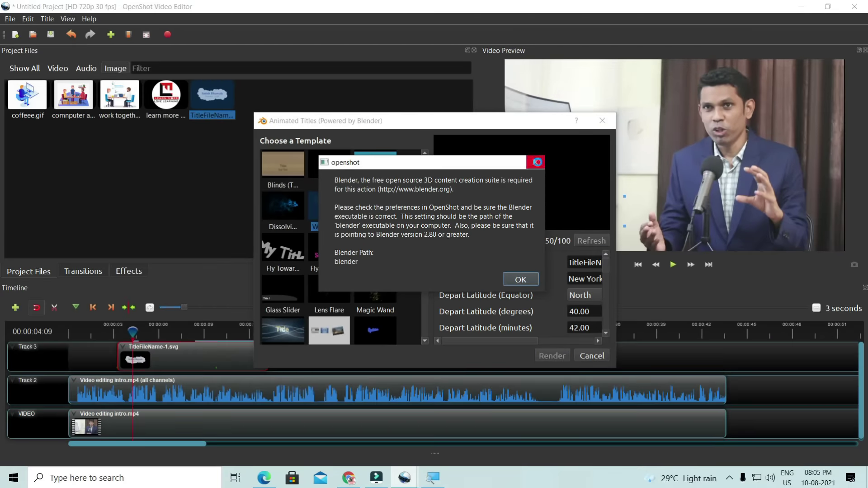
{"action": "left_click", "coordinate": [538, 162]}
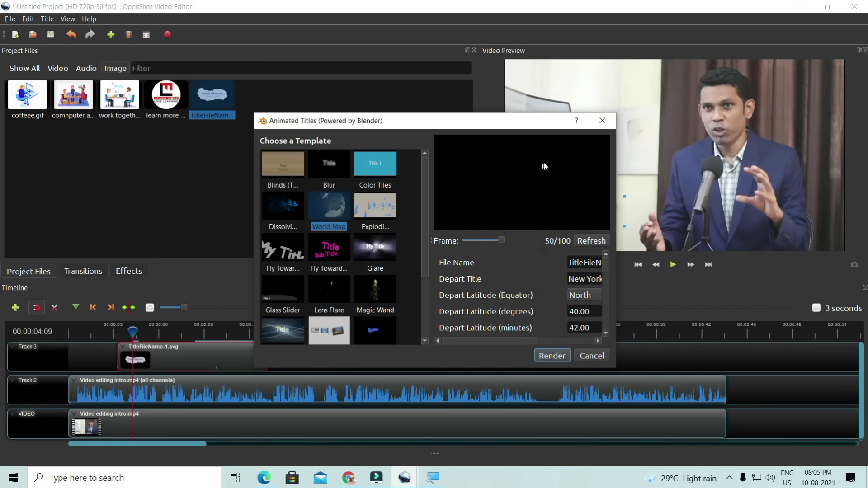
{"action": "left_click", "coordinate": [603, 123]}
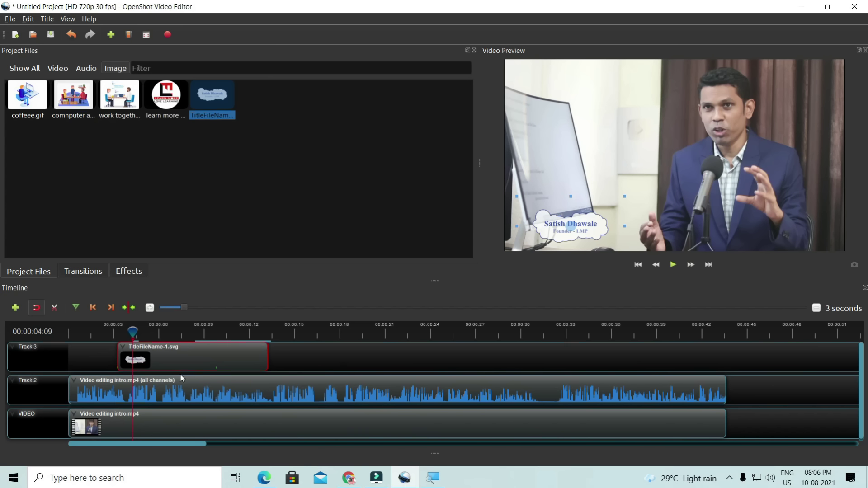
- Show the video effects, select Chroma Key (Greenscreen), and move the playhead to 00:00:18:15
{"action": "left_click", "coordinate": [131, 272]}
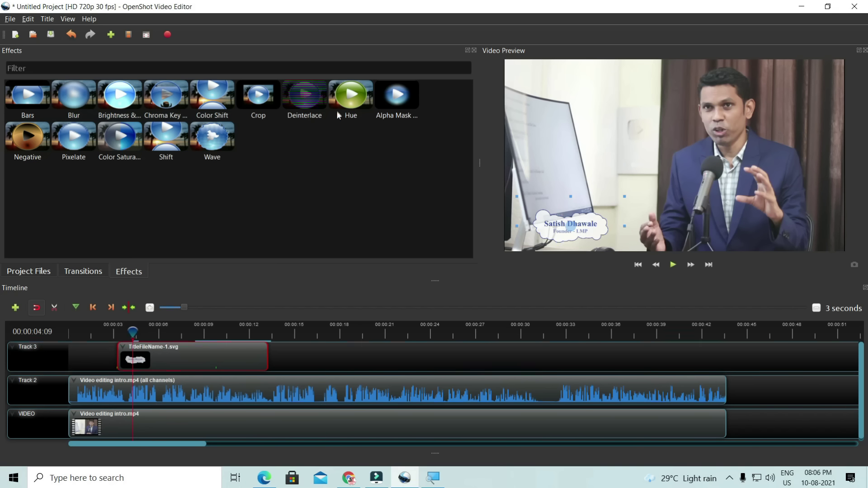
{"action": "left_click", "coordinate": [184, 100]}
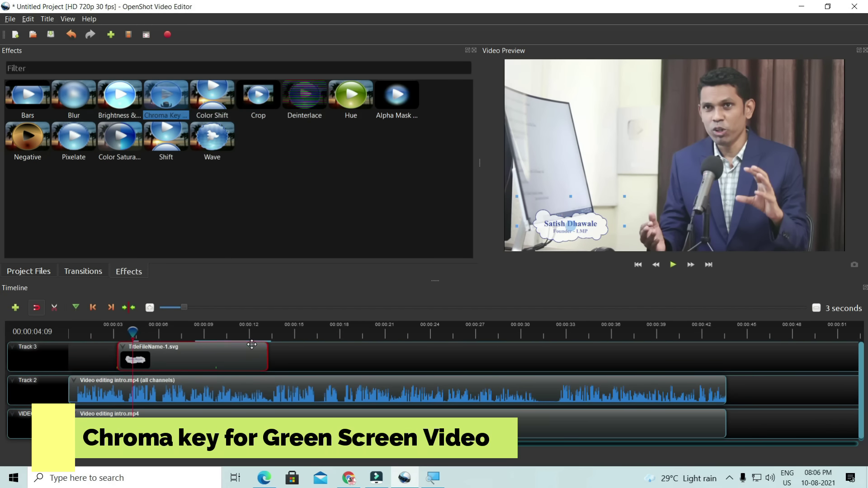
{"action": "left_click_drag", "start_coordinate": [266, 335], "coordinate": [292, 333]}
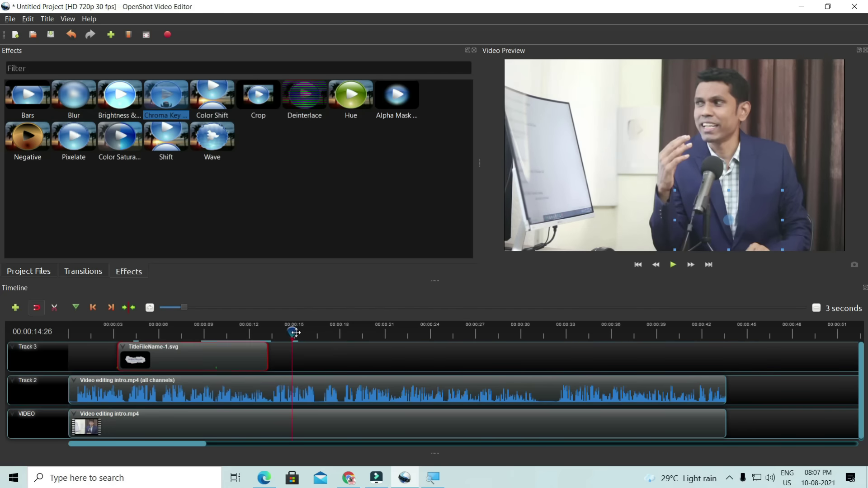
{"action": "left_click", "coordinate": [351, 336]}
{"action": "left_click_drag", "start_coordinate": [351, 336], "coordinate": [347, 335]}
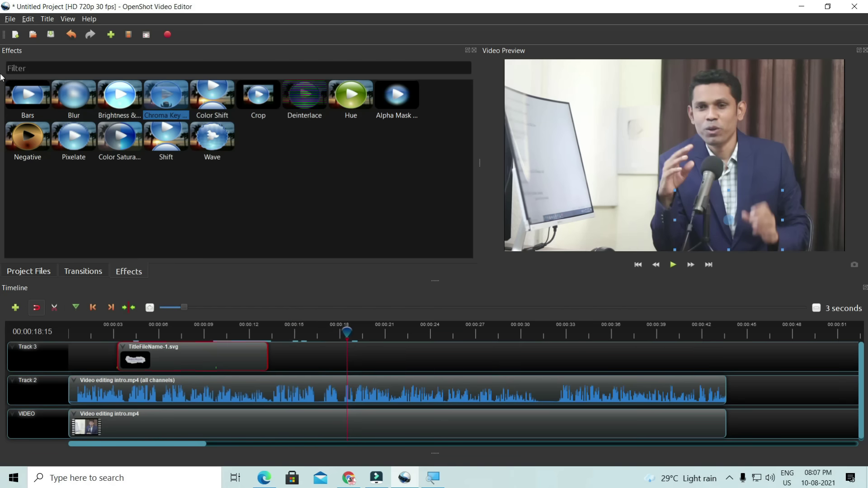
{"action": "left_click", "coordinate": [226, 235]}
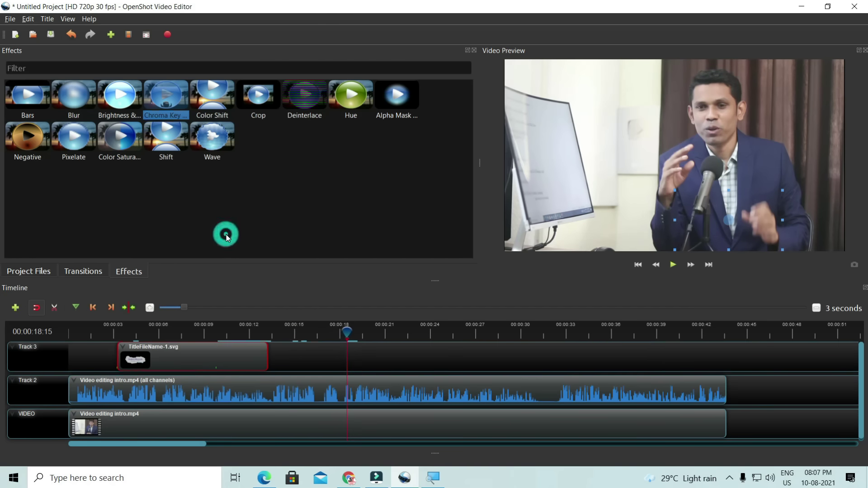
- Import the green-screen video Subscribe - 29881.mp4 from the Desktop into the project's video files
{"action": "left_click", "coordinate": [37, 270]}
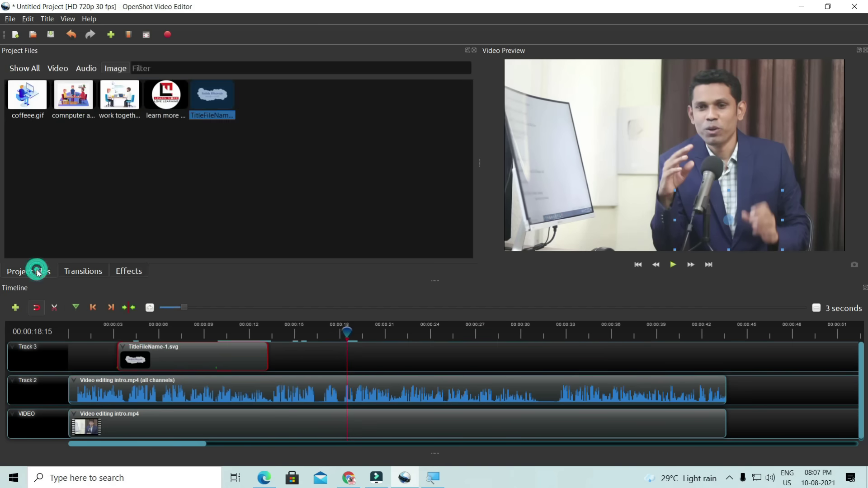
{"action": "left_click", "coordinate": [56, 69]}
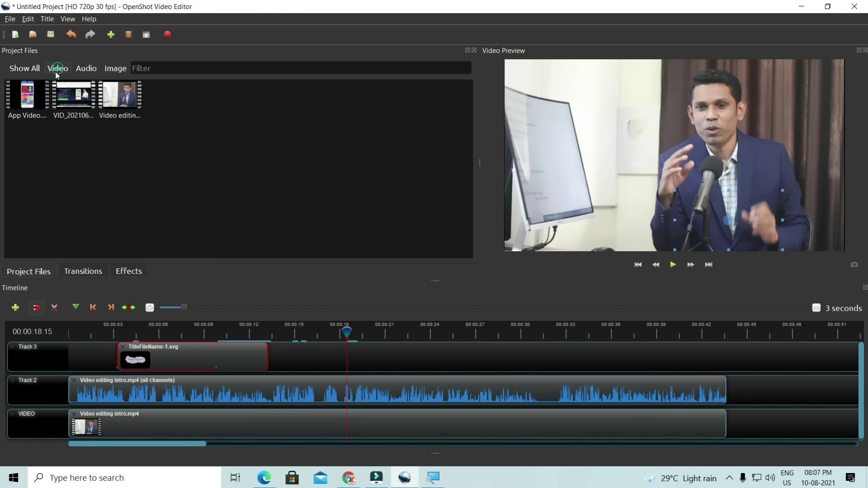
{"action": "double_click", "coordinate": [174, 173]}
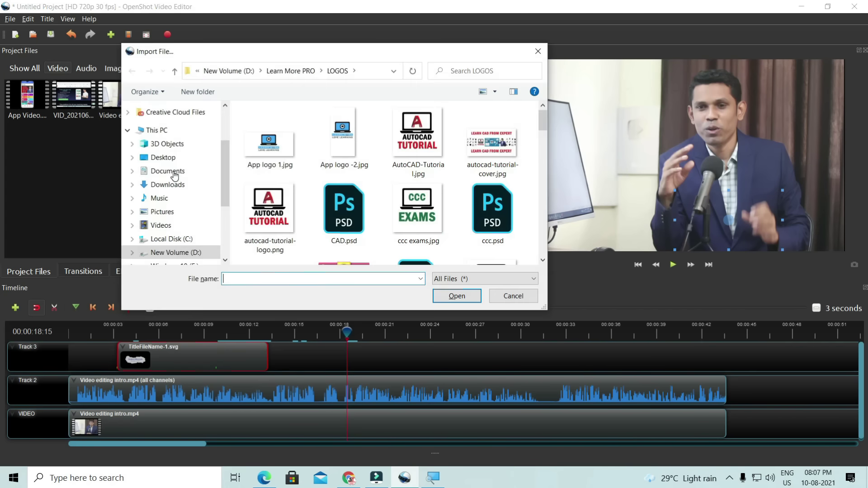
{"action": "left_click", "coordinate": [163, 157]}
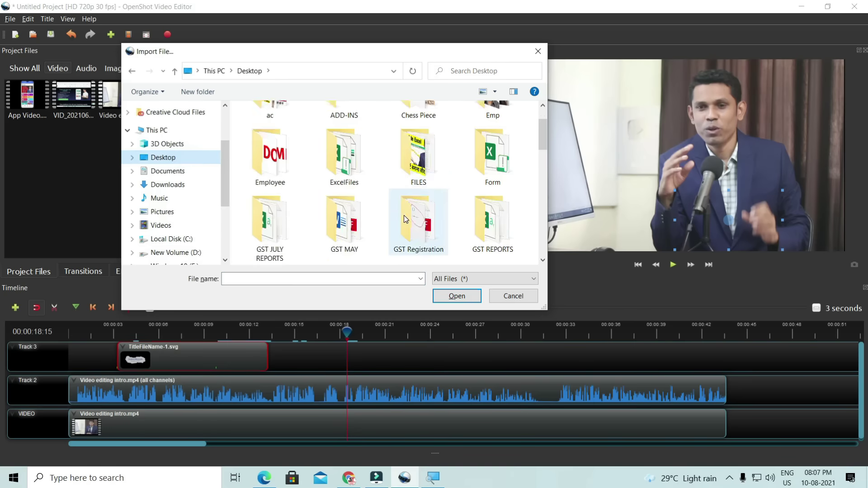
{"action": "scroll", "coordinate": [407, 217], "scroll_direction": "down", "scroll_amount": 5}
{"action": "scroll", "coordinate": [419, 255], "scroll_direction": "up", "scroll_amount": 3}
{"action": "left_click", "coordinate": [509, 240]}
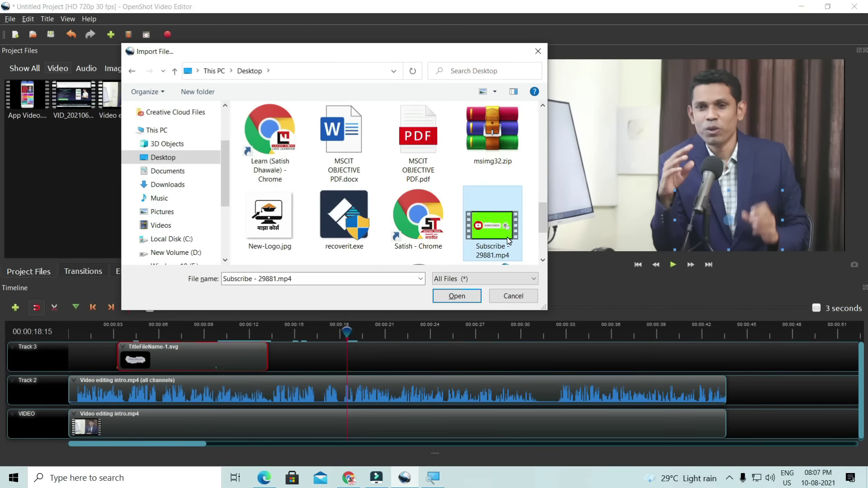
{"action": "left_click", "coordinate": [456, 296]}
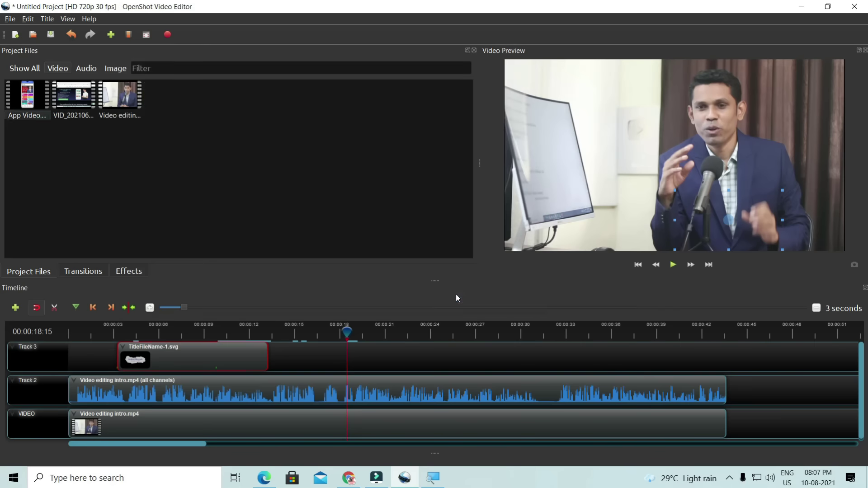
{"action": "left_click", "coordinate": [154, 94]}
{"action": "left_click_drag", "start_coordinate": [153, 91], "coordinate": [165, 94]}
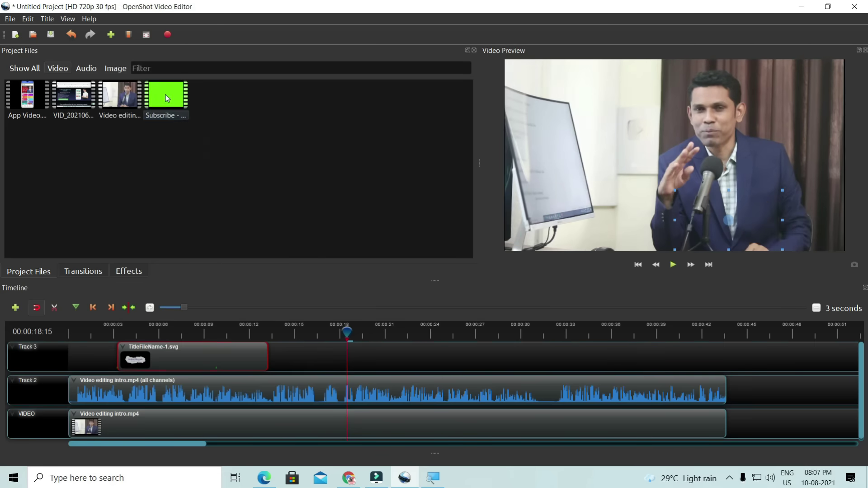
- Split the Subscribe video into a new clip running from 00:00:01:06 to 00:00:07:07, and select that clip
{"action": "right_click", "coordinate": [166, 94]}
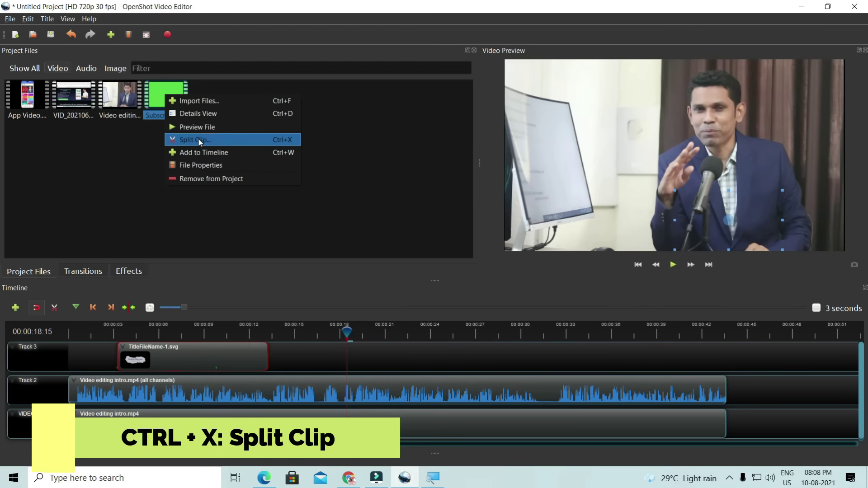
{"action": "left_click", "coordinate": [199, 139]}
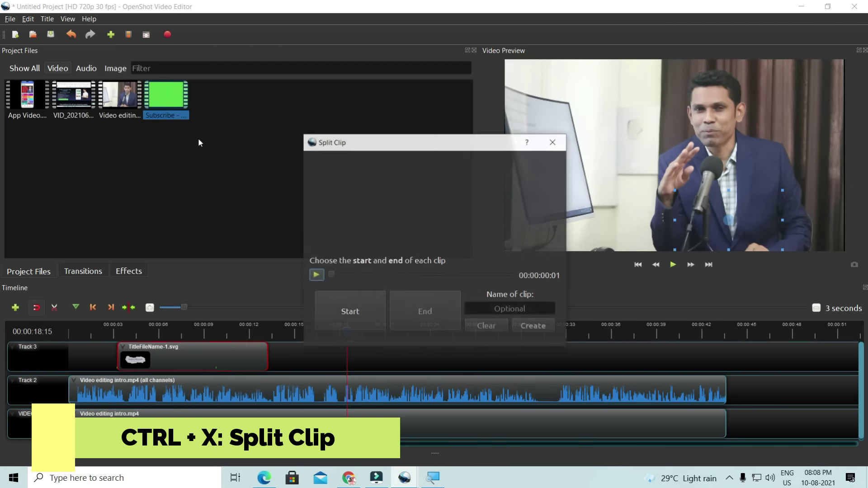
{"action": "left_click_drag", "start_coordinate": [336, 143], "coordinate": [318, 133]}
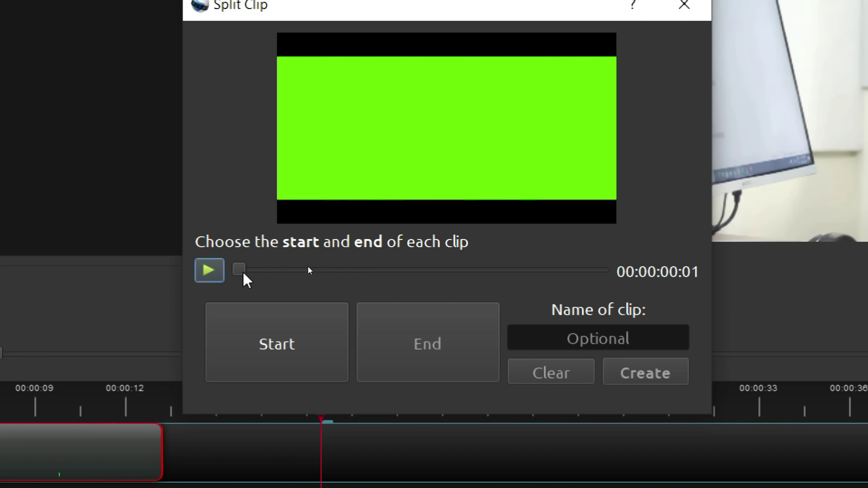
{"action": "left_click_drag", "start_coordinate": [243, 270], "coordinate": [286, 271]}
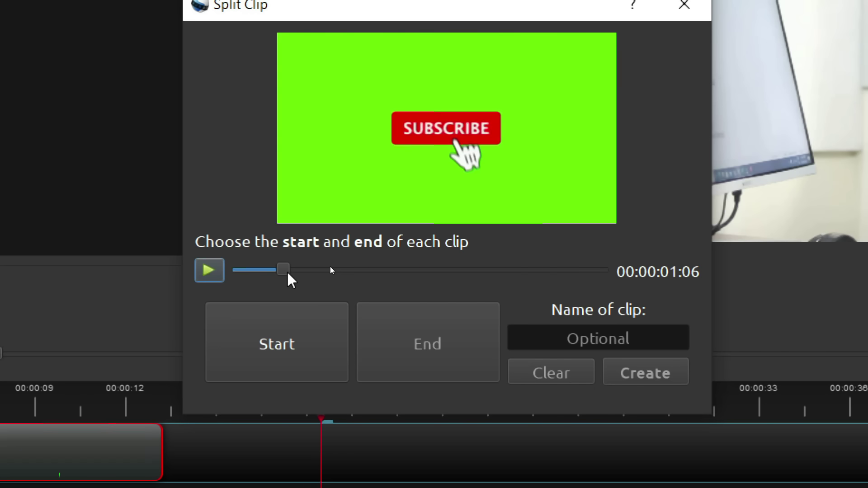
{"action": "left_click", "coordinate": [332, 308]}
{"action": "left_click_drag", "start_coordinate": [443, 272], "coordinate": [494, 271]}
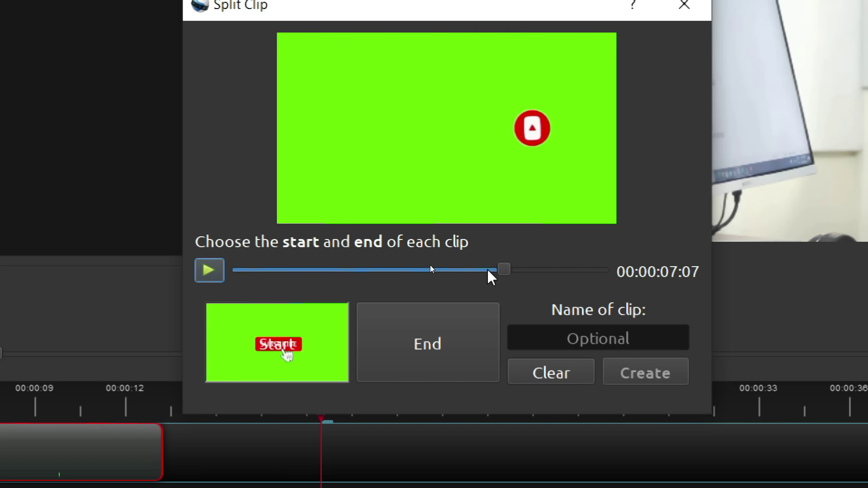
{"action": "left_click", "coordinate": [461, 363]}
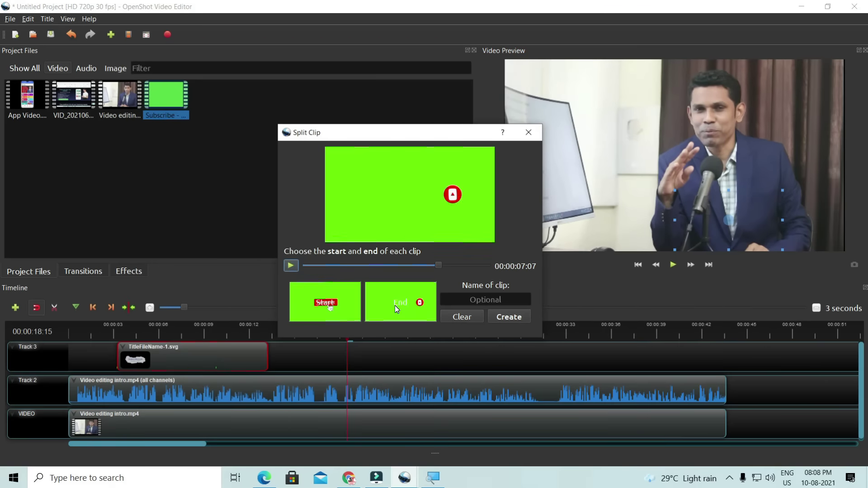
{"action": "left_click", "coordinate": [506, 316]}
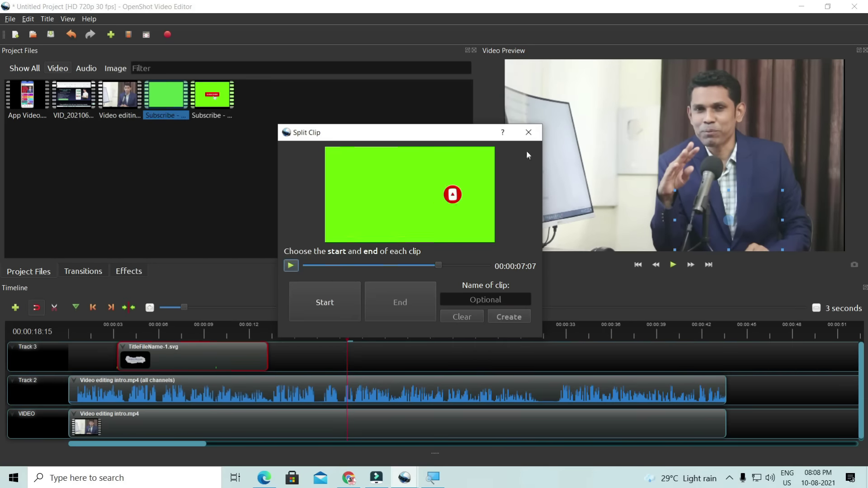
{"action": "left_click", "coordinate": [529, 132]}
{"action": "left_click", "coordinate": [227, 93]}
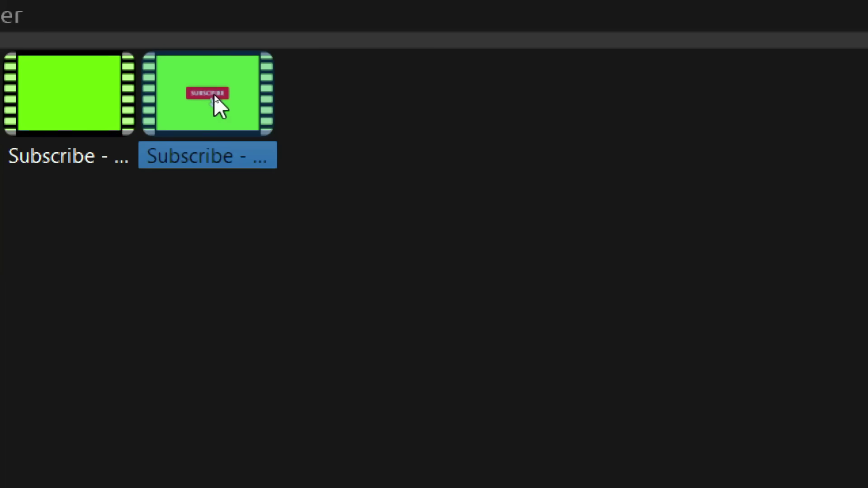
- Start splitting the Video editing intro project file, setting the new clip's start at 00:00:38:49
{"action": "left_click", "coordinate": [76, 102]}
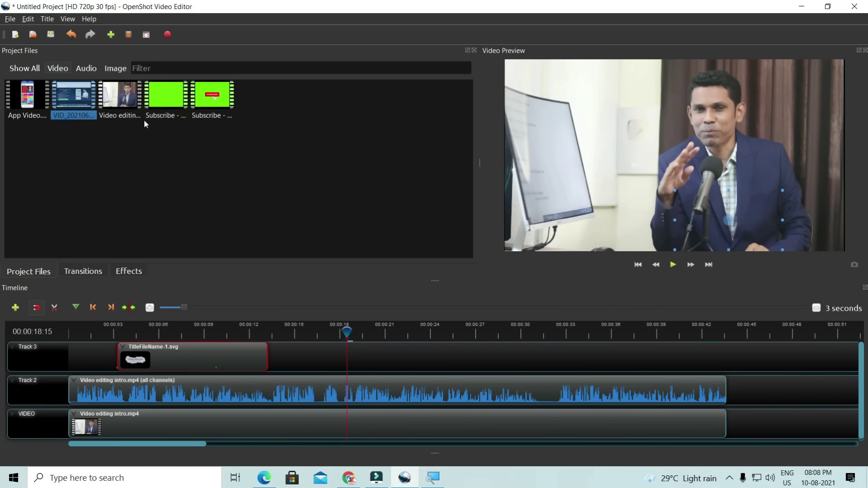
{"action": "left_click", "coordinate": [123, 102]}
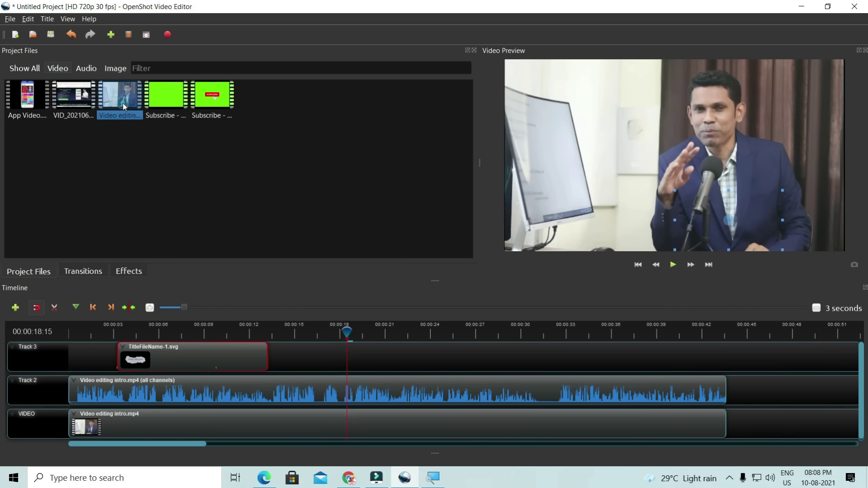
{"action": "right_click", "coordinate": [121, 102]}
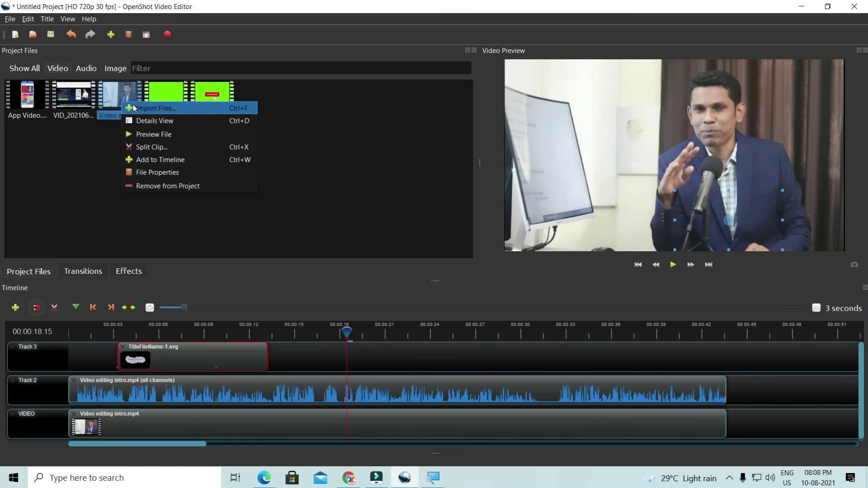
{"action": "left_click", "coordinate": [167, 144]}
{"action": "left_click", "coordinate": [374, 275]}
{"action": "left_click", "coordinate": [374, 275]}
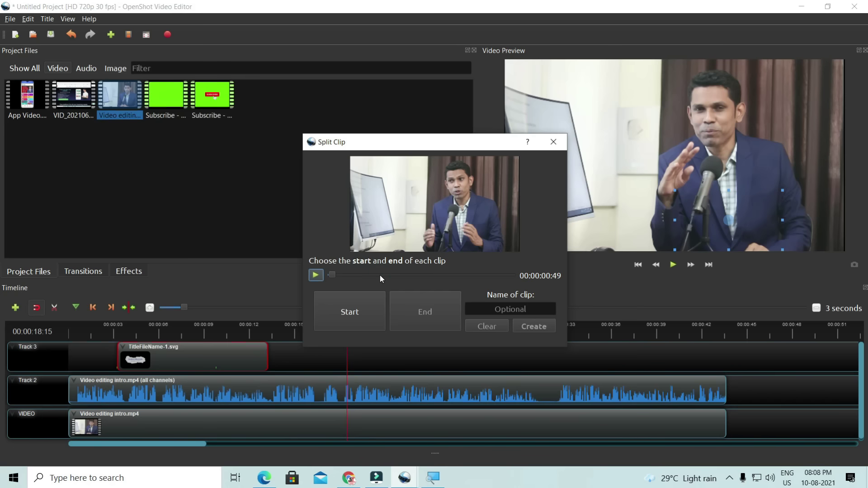
{"action": "left_click", "coordinate": [380, 275]}
{"action": "left_click", "coordinate": [336, 275]}
{"action": "left_click", "coordinate": [362, 275]}
{"action": "left_click", "coordinate": [372, 302]}
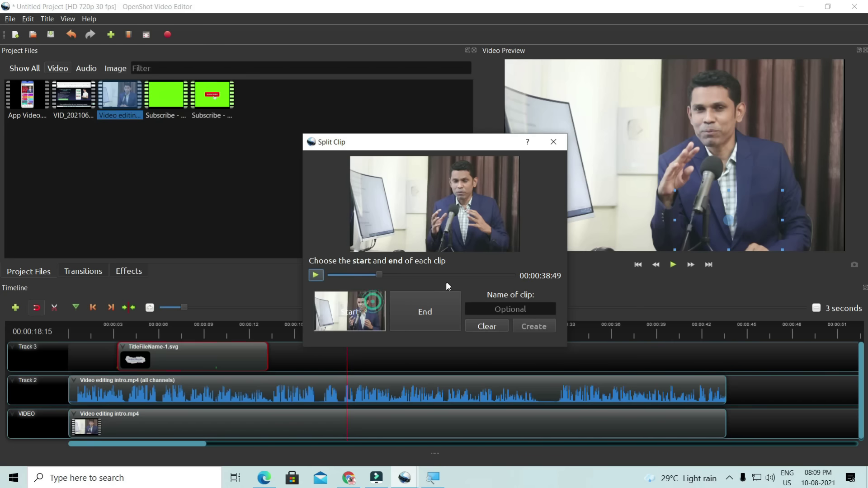
- Set the intro clip's end at 00:01:12:06, create the clip and close the split dialog
{"action": "left_click_drag", "start_coordinate": [380, 274], "coordinate": [419, 303]}
{"action": "left_click", "coordinate": [418, 305]}
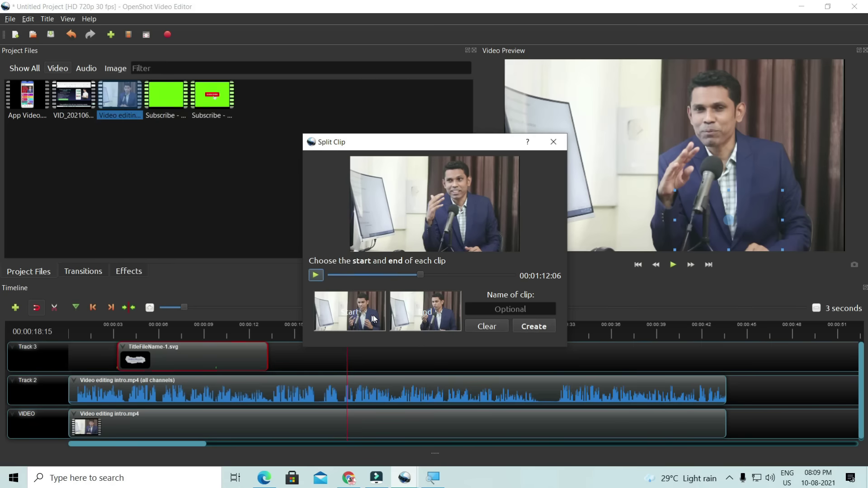
{"action": "left_click", "coordinate": [526, 327]}
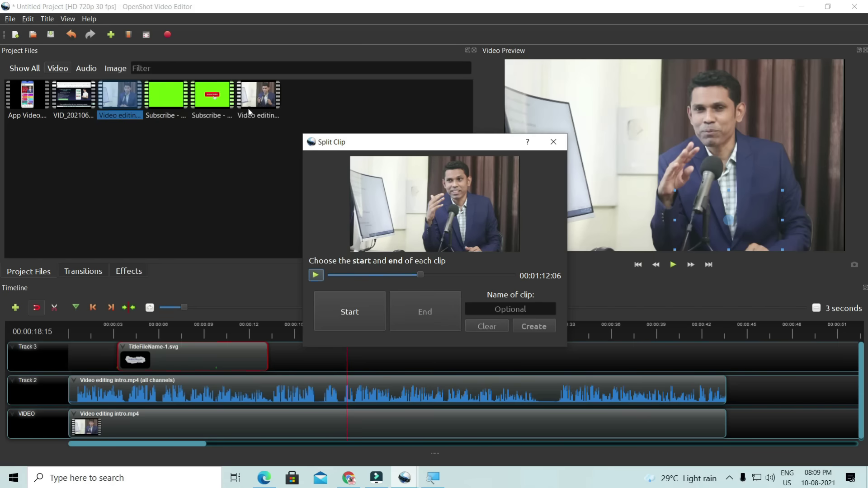
{"action": "left_click", "coordinate": [554, 142]}
{"action": "left_click_drag", "start_coordinate": [259, 95], "coordinate": [274, 162]}
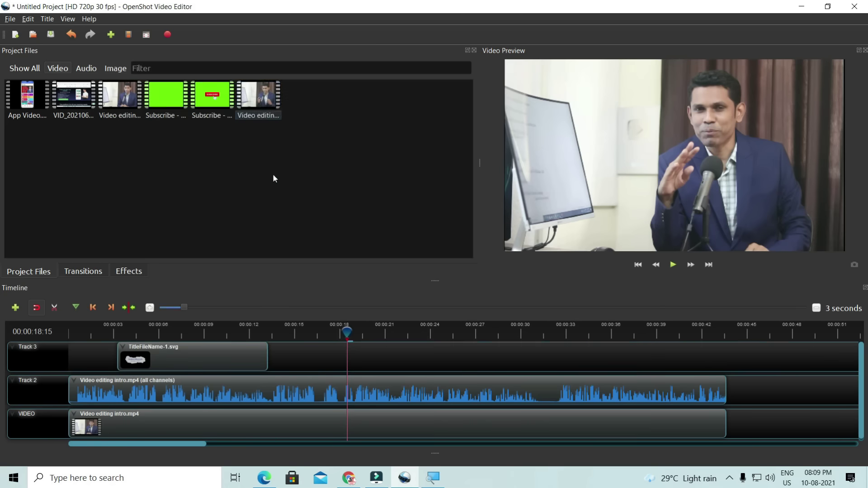
- Undo the last effect added to the Subscribe clip on Track 3 and apply Chroma Key (Greenscreen) to it again
{"action": "left_click", "coordinate": [215, 102]}
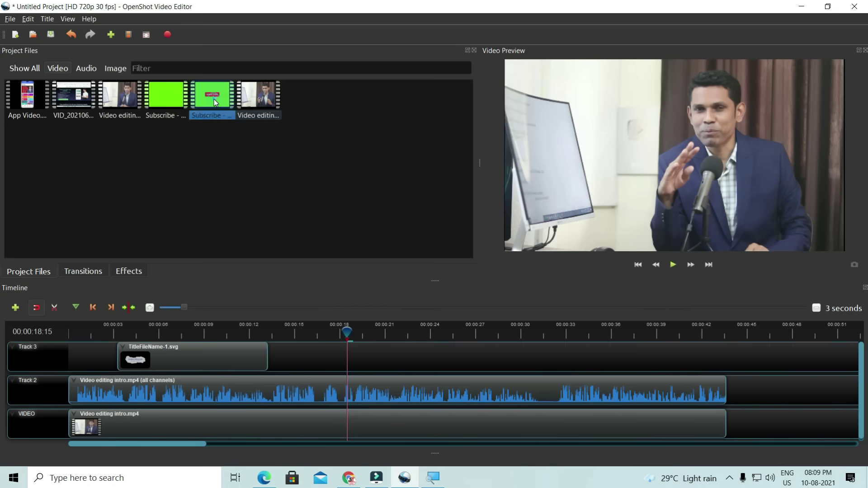
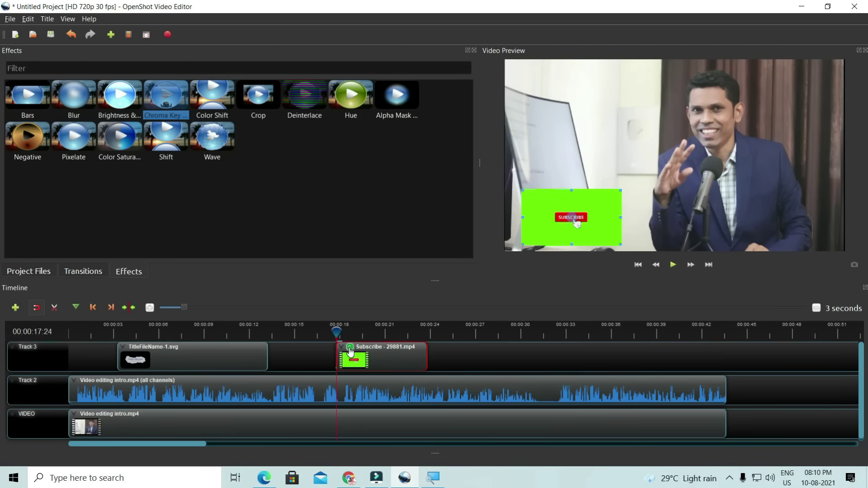
{"action": "key", "text": "ctrl+z"}
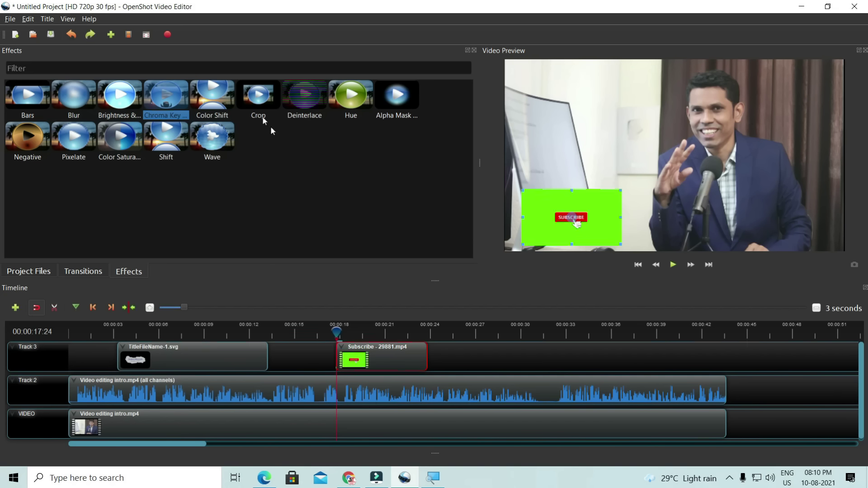
{"action": "left_click_drag", "start_coordinate": [176, 97], "coordinate": [353, 360]}
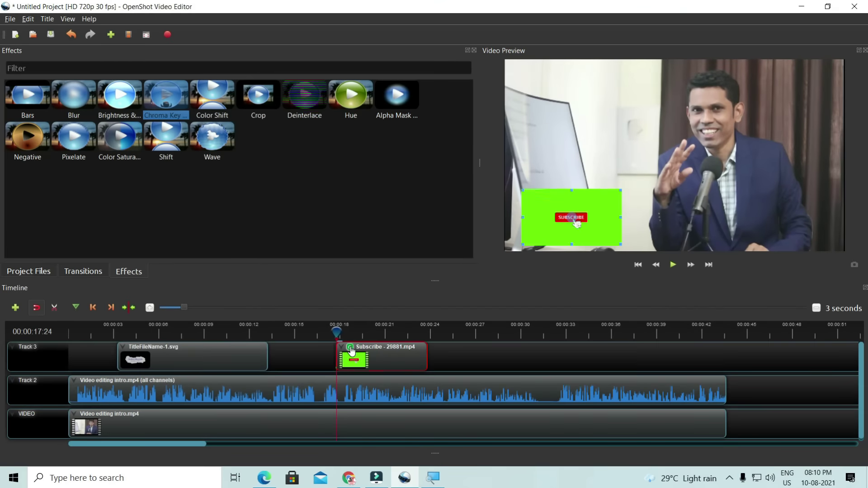
- Set the Subscribe clip's Chroma Key key color to the green sampled from its background in the preview, #69ff09
{"action": "left_click", "coordinate": [351, 349]}
{"action": "right_click", "coordinate": [352, 349]}
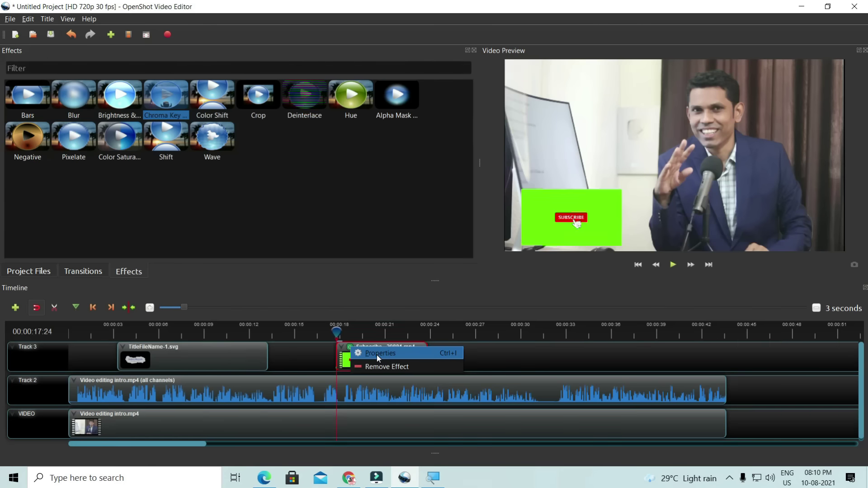
{"action": "left_click", "coordinate": [378, 355]}
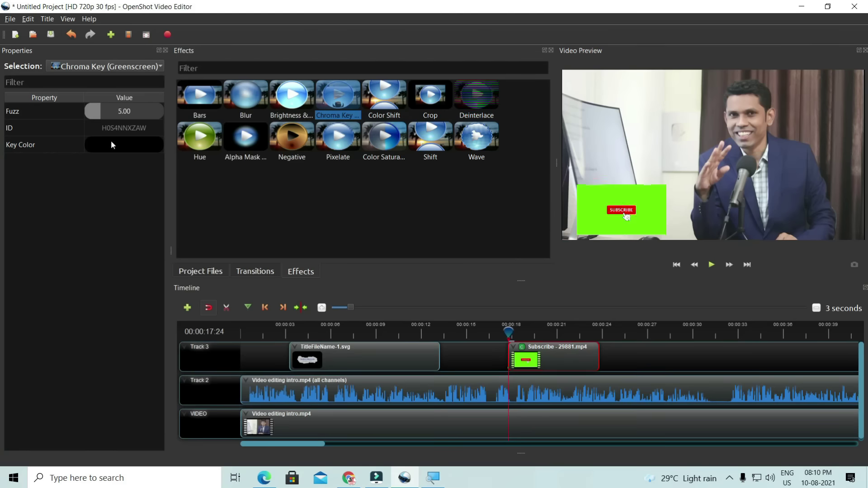
{"action": "left_click", "coordinate": [111, 144]}
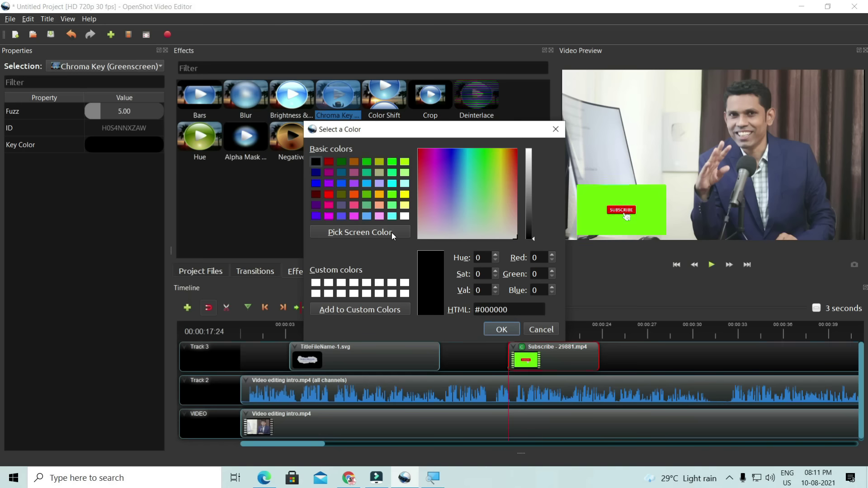
{"action": "left_click", "coordinate": [391, 233]}
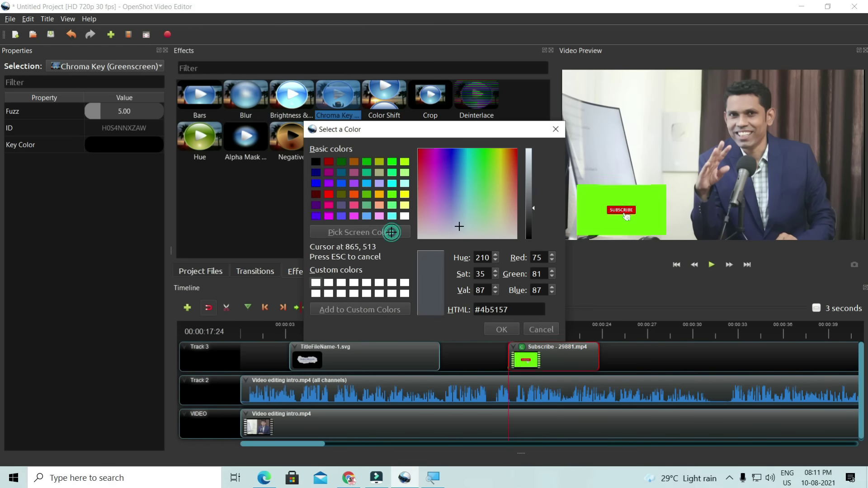
{"action": "left_click", "coordinate": [656, 199]}
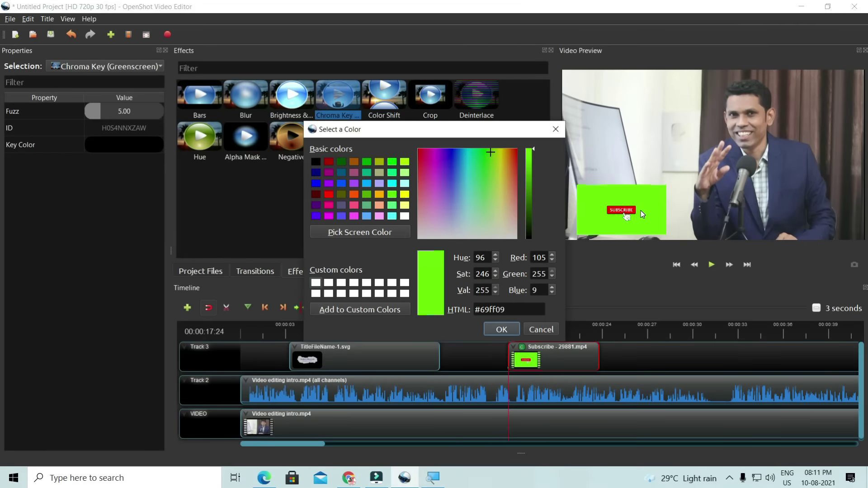
{"action": "left_click", "coordinate": [502, 330]}
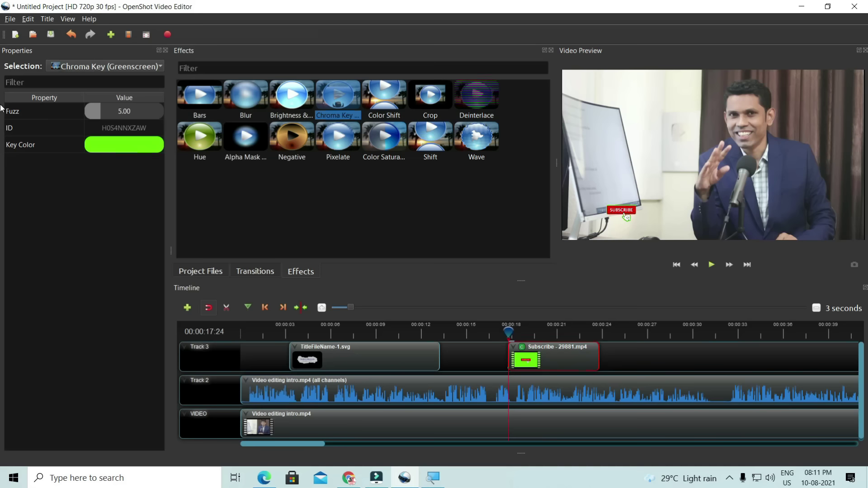
- Raise the Chroma Key Fuzz to 25.00 and play the section with the Subscribe overlay to check the keying
{"action": "left_click_drag", "start_coordinate": [100, 113], "coordinate": [168, 112]}
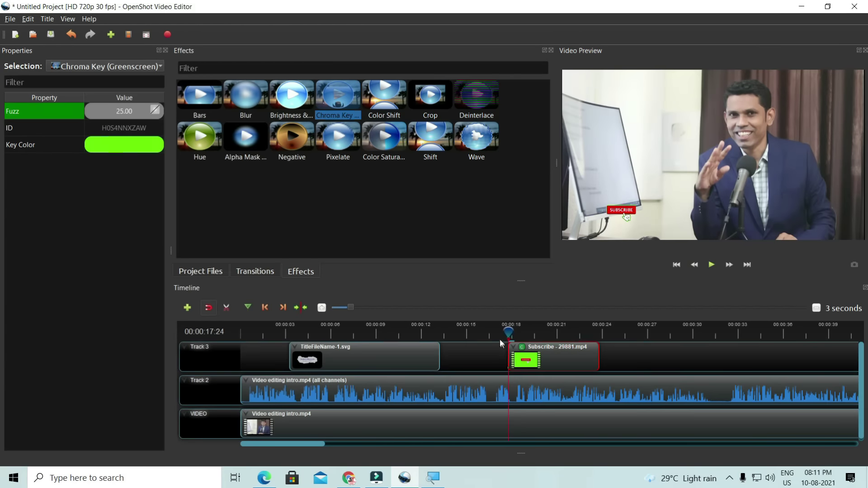
{"action": "left_click", "coordinate": [496, 333]}
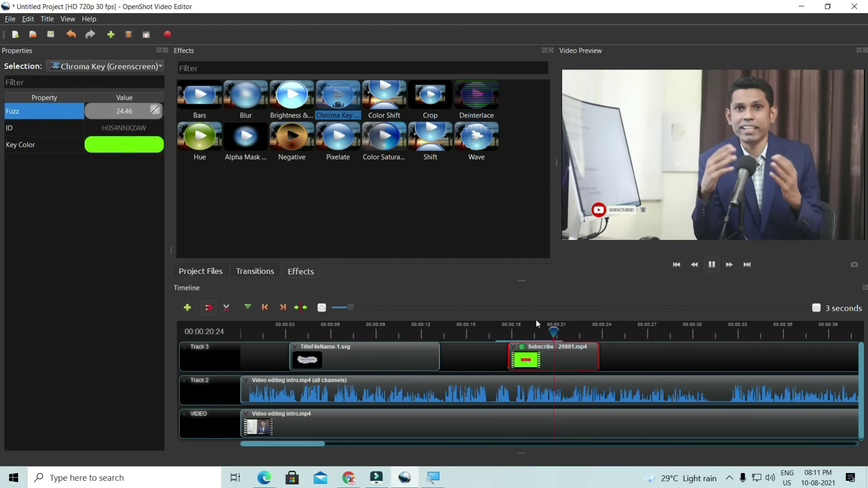
{"action": "key", "text": "space"}
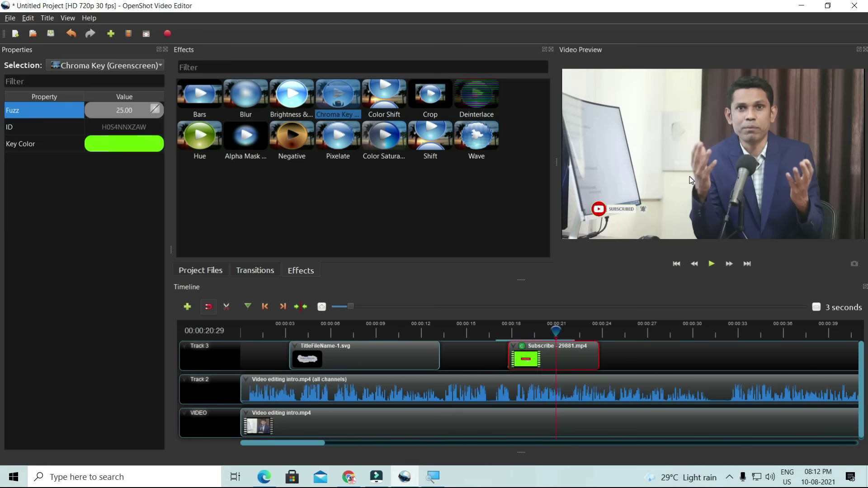
- Move the playhead to the start of the timeline and show the properties of the intro clip on the VIDEO track
{"action": "left_click", "coordinate": [343, 332]}
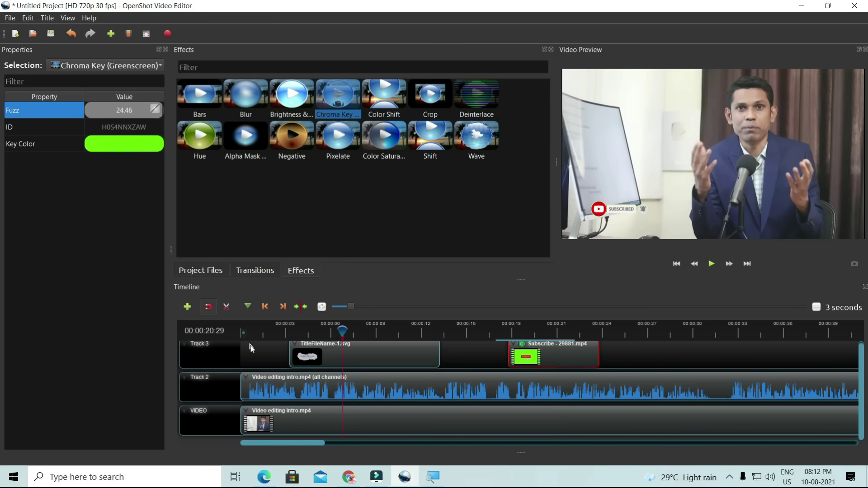
{"action": "left_click", "coordinate": [253, 423]}
{"action": "left_click", "coordinate": [243, 333]}
{"action": "left_click_drag", "start_coordinate": [243, 334], "coordinate": [241, 334]}
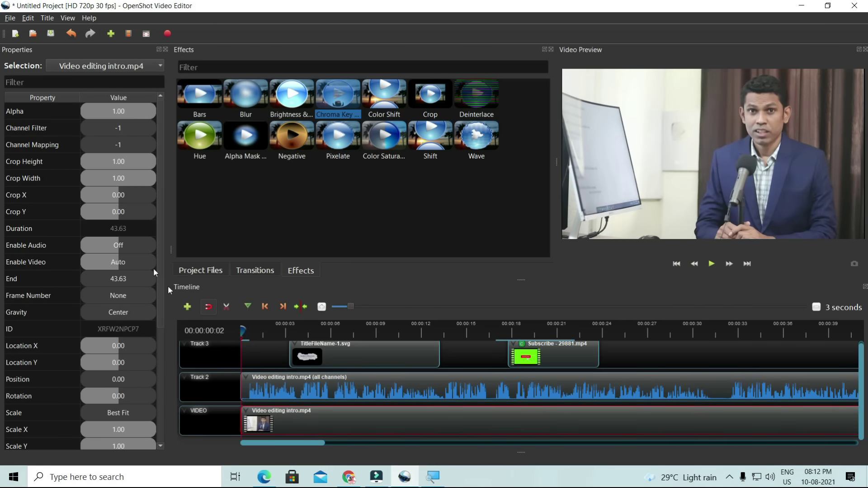
{"action": "left_click", "coordinate": [167, 50]}
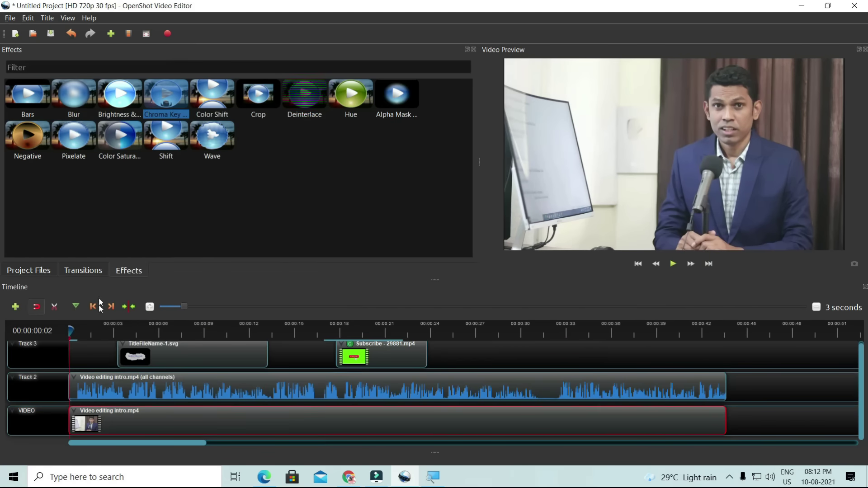
{"action": "right_click", "coordinate": [86, 423]}
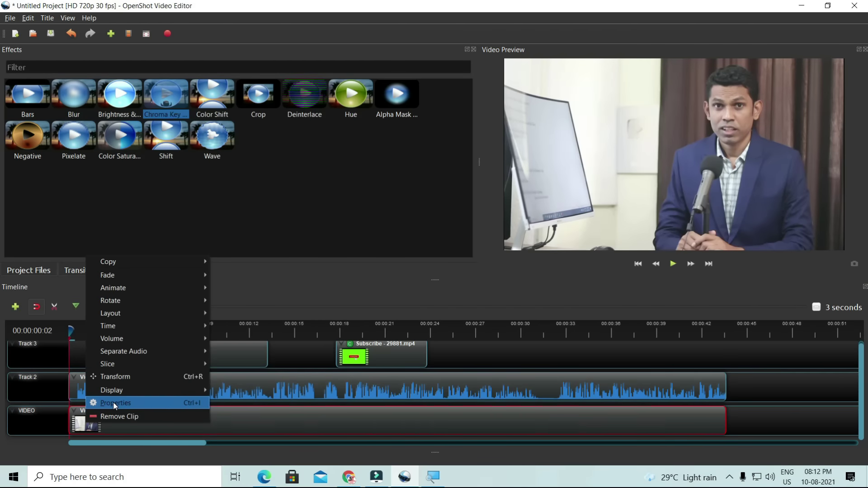
{"action": "left_click", "coordinate": [113, 402]}
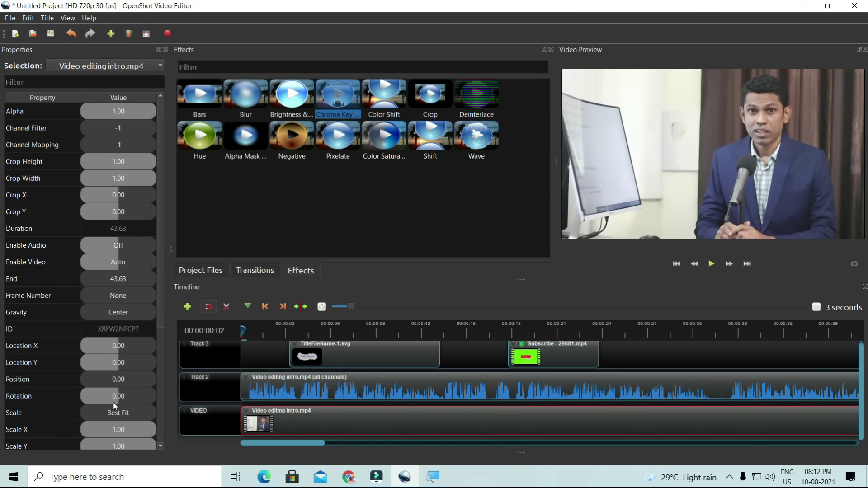
- Insert keyframes for Scale X and Scale Y on the intro clip at the start of the timeline
{"action": "scroll", "coordinate": [30, 294], "scroll_direction": "down", "scroll_amount": 3}
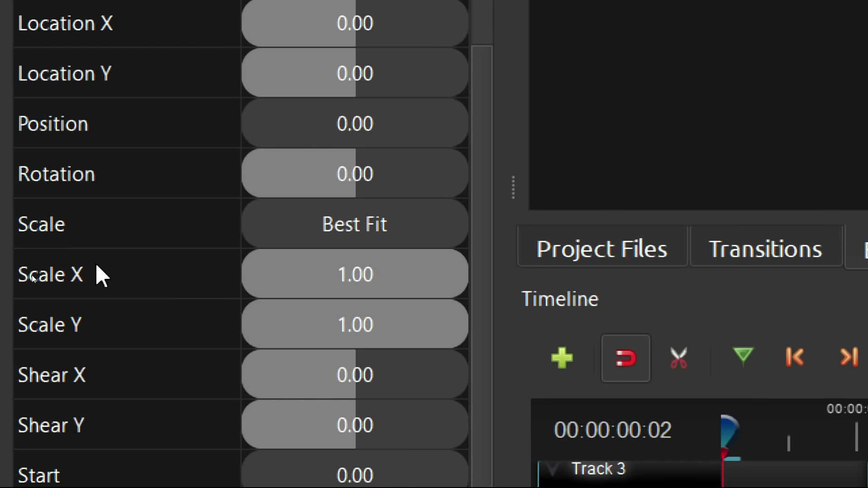
{"action": "left_click", "coordinate": [322, 292]}
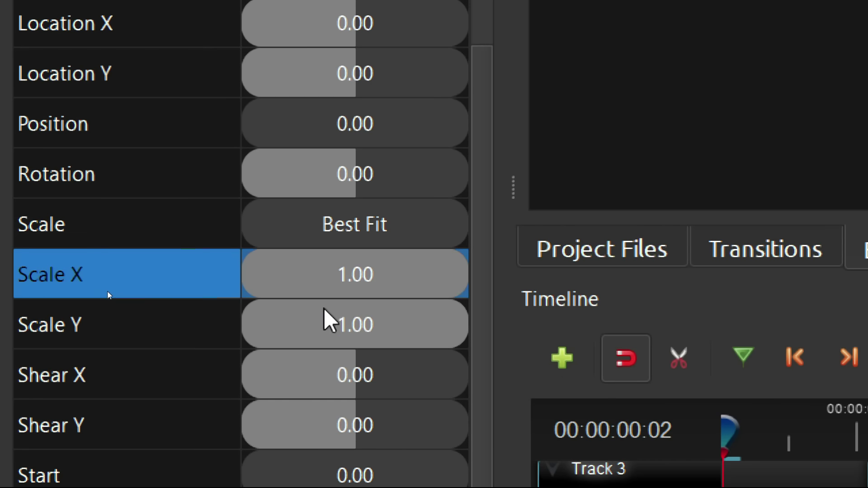
{"action": "left_click", "coordinate": [318, 325]}
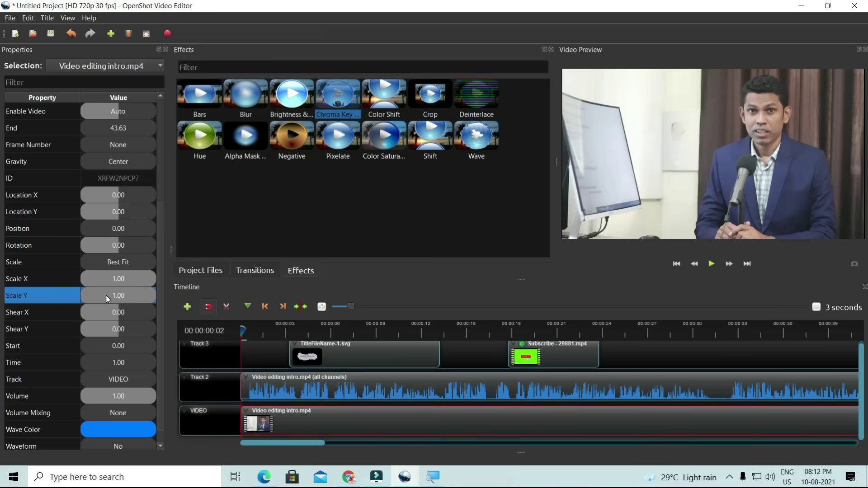
{"action": "left_click", "coordinate": [117, 282]}
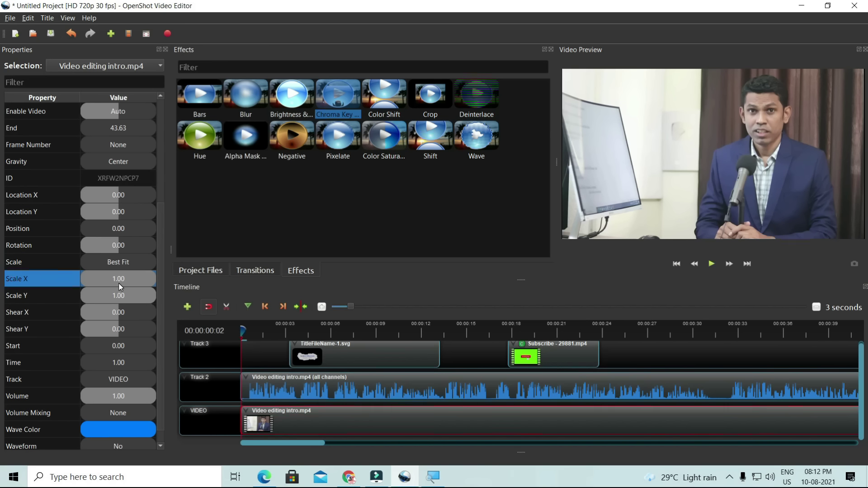
{"action": "right_click", "coordinate": [118, 283]}
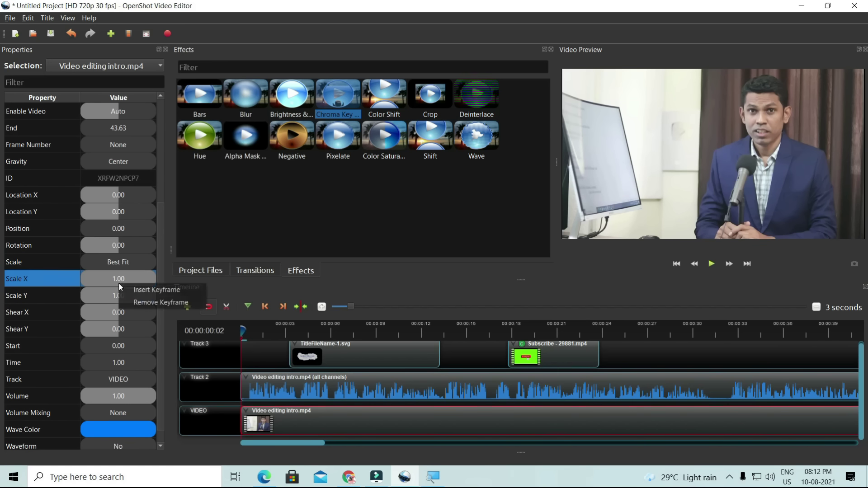
{"action": "left_click", "coordinate": [141, 292]}
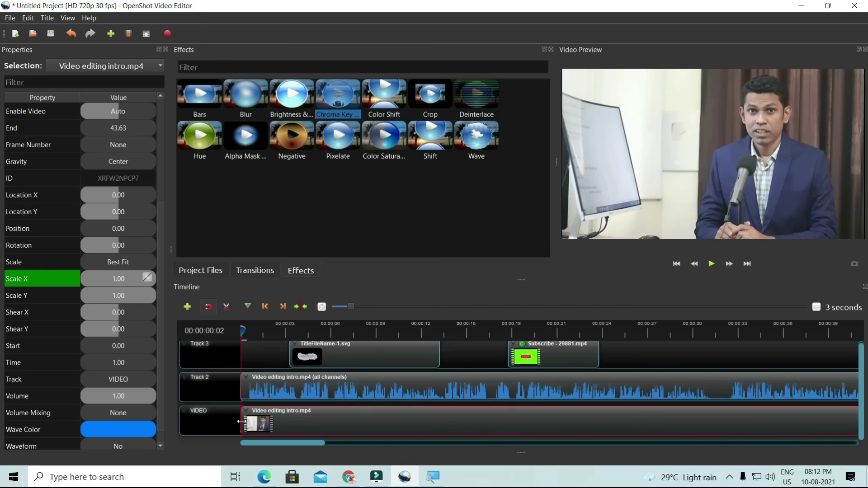
{"action": "left_click", "coordinate": [114, 298]}
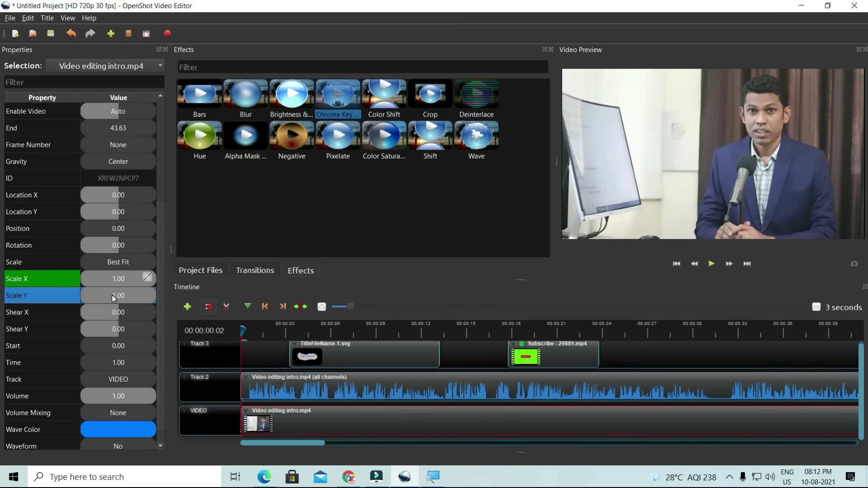
{"action": "right_click", "coordinate": [114, 298]}
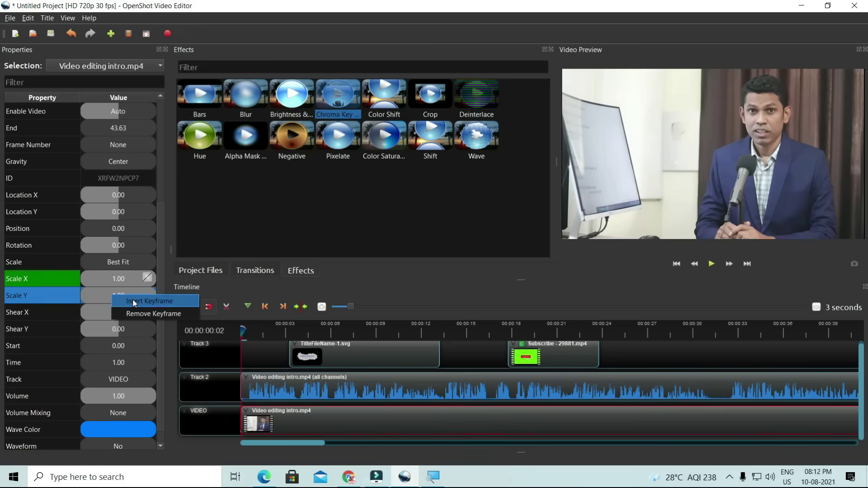
{"action": "left_click", "coordinate": [134, 302]}
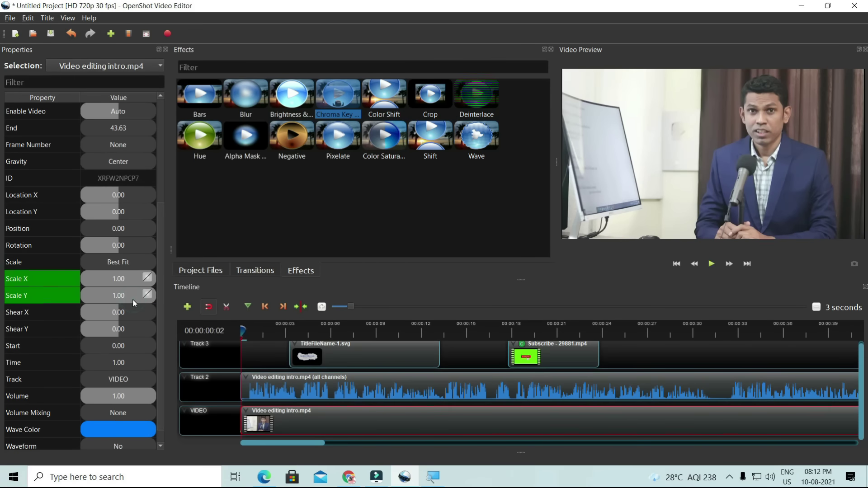
- Set the intro clip's Scale X and Scale Y to 2 and reposition the picture to about Location X -0.31, Location Y 0.37
{"action": "double_click", "coordinate": [116, 280]}
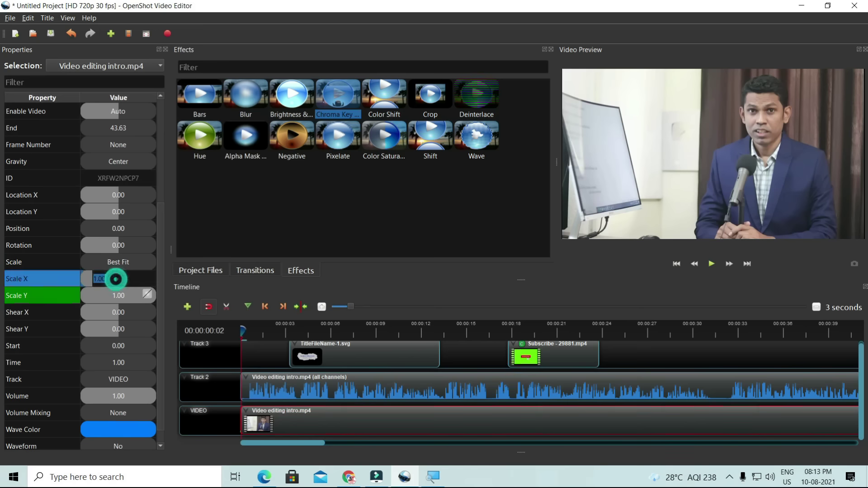
{"action": "type", "text": "3"}
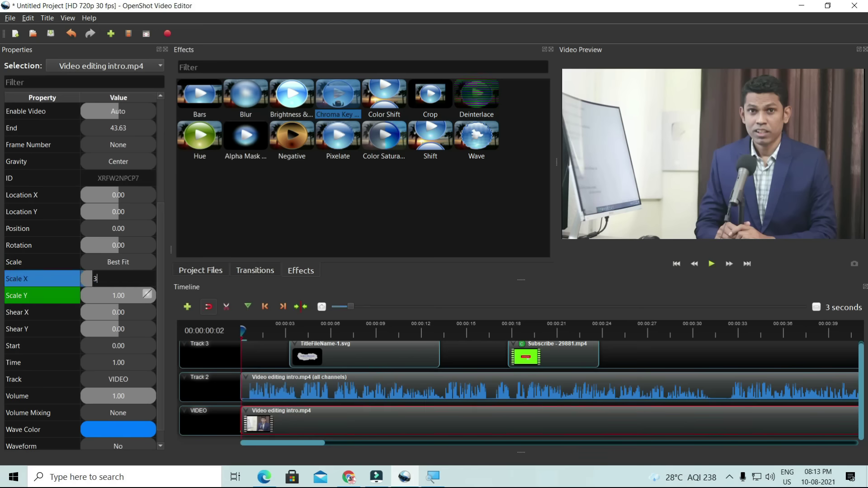
{"action": "key", "text": "BackSpace"}
{"action": "type", "text": "2"}
{"action": "key", "text": "Return"}
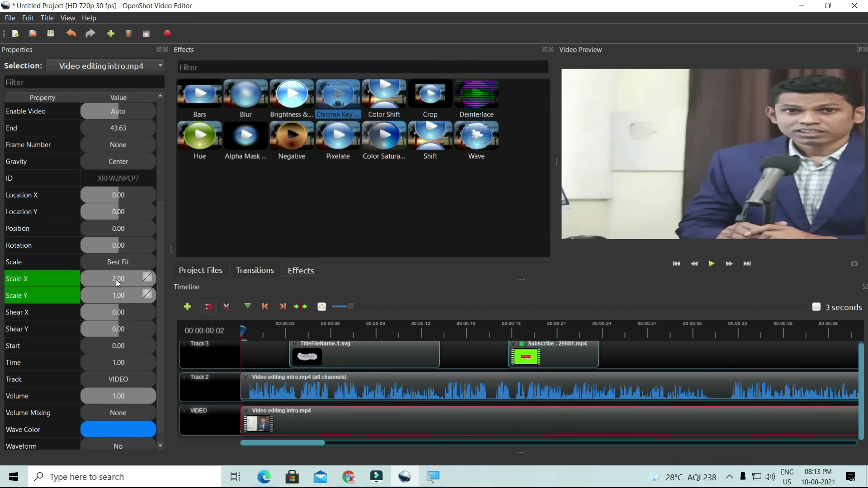
{"action": "double_click", "coordinate": [123, 296]}
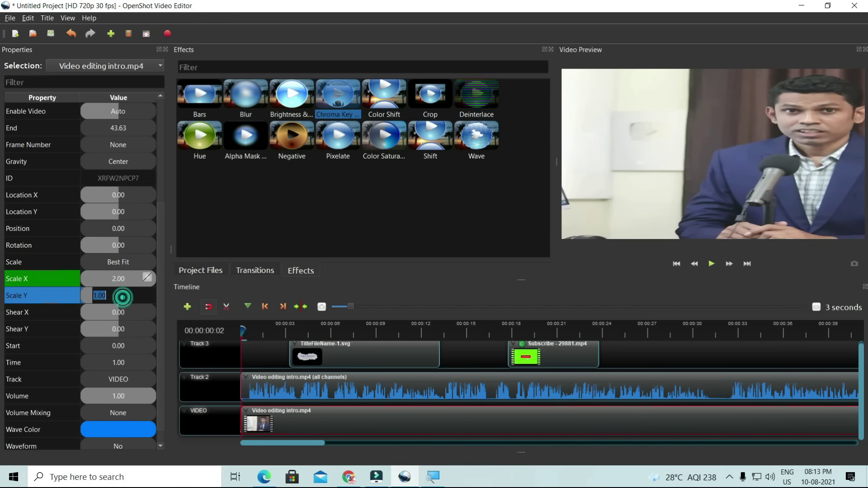
{"action": "type", "text": "2"}
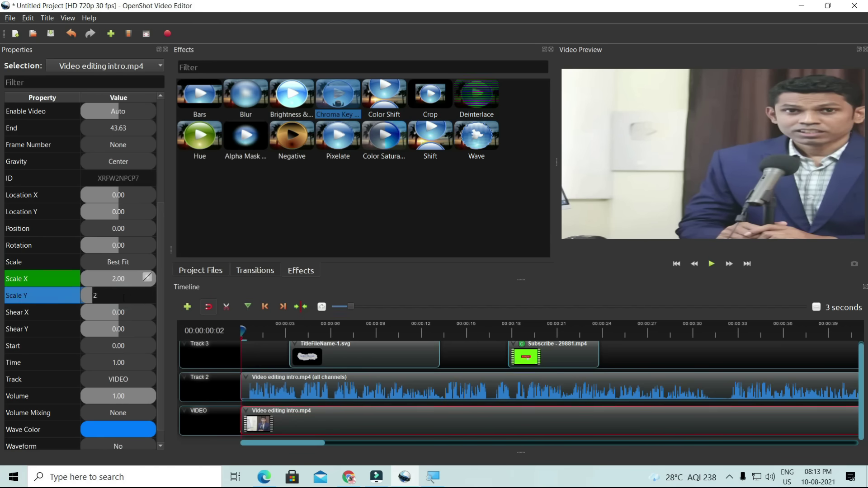
{"action": "key", "text": "Return"}
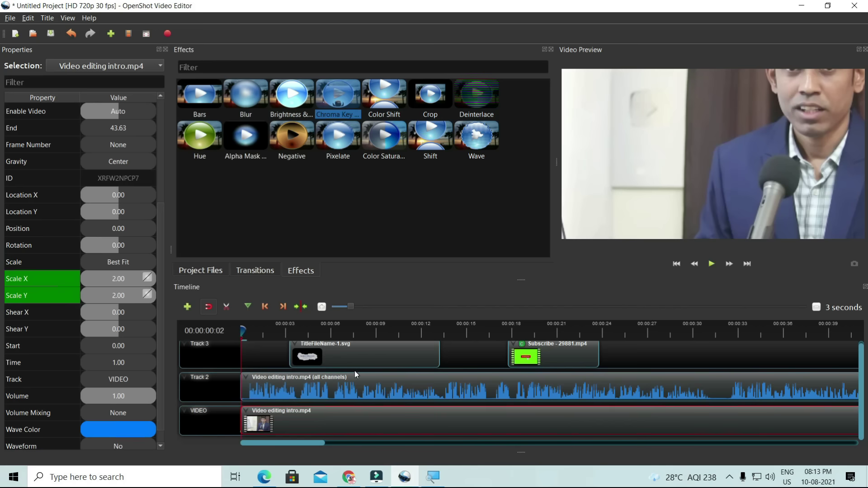
{"action": "left_click_drag", "start_coordinate": [714, 153], "coordinate": [618, 217]}
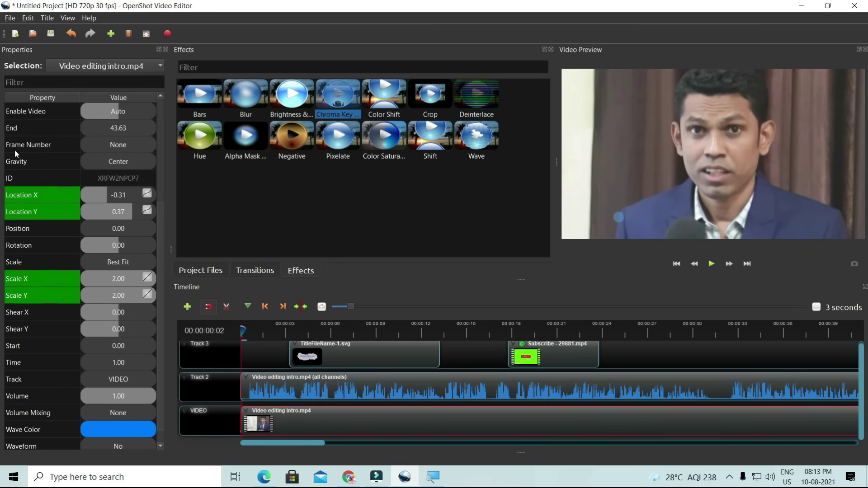
- Play the opening seconds of the zoomed intro clip and return the playhead to the start of the timeline
{"action": "left_click", "coordinate": [106, 281]}
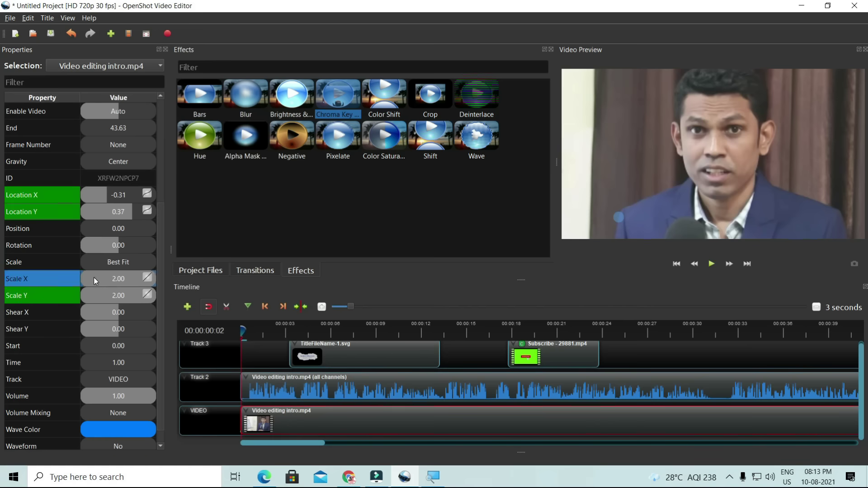
{"action": "right_click", "coordinate": [98, 279]}
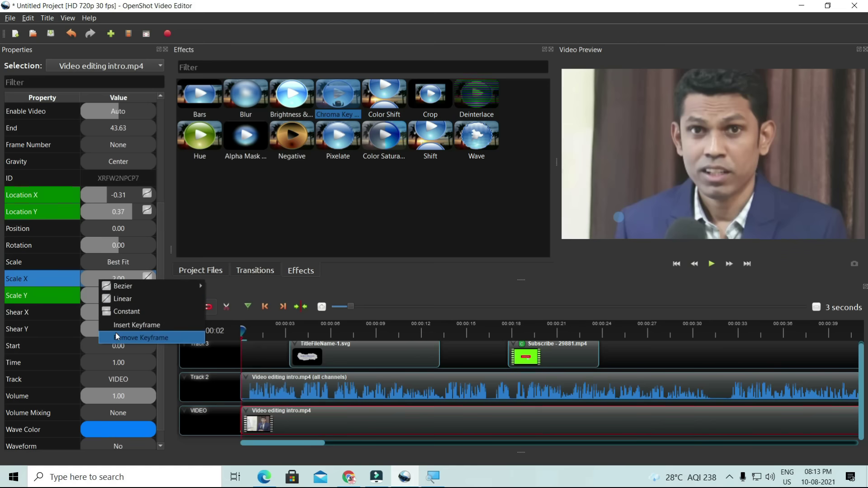
{"action": "left_click", "coordinate": [406, 282]}
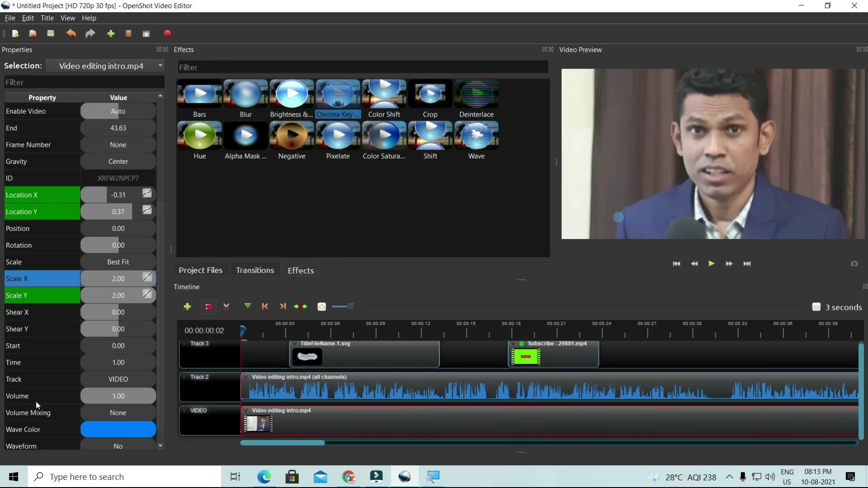
{"action": "left_click", "coordinate": [711, 271]}
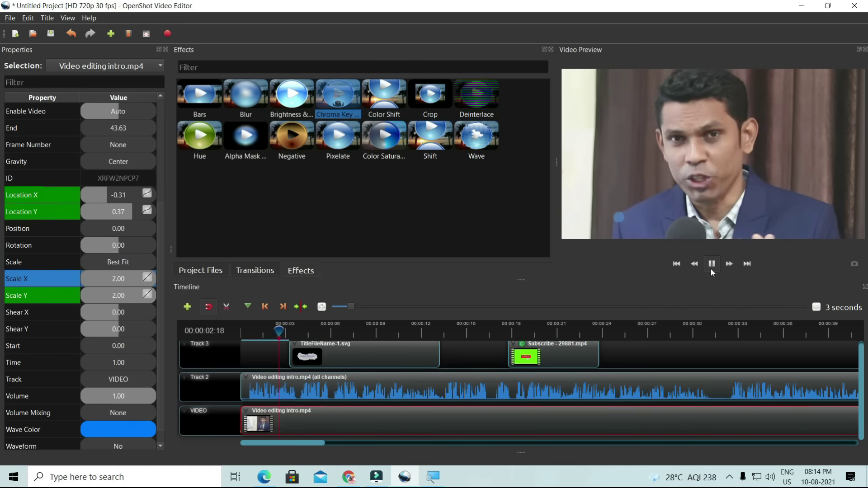
{"action": "left_click_drag", "start_coordinate": [287, 332], "coordinate": [226, 340]}
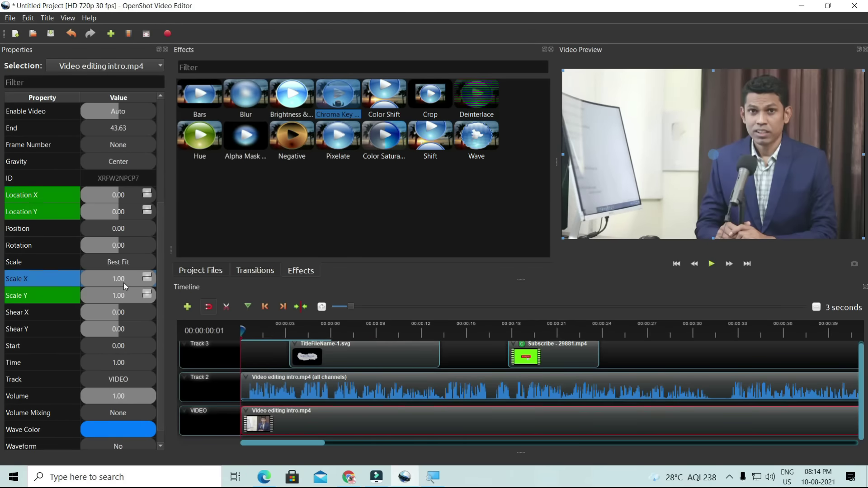
- Scrub the timeline from the start to about 8 seconds to review the zoom on the intro clip
{"action": "left_click", "coordinate": [252, 332]}
{"action": "left_click_drag", "start_coordinate": [252, 332], "coordinate": [282, 334]}
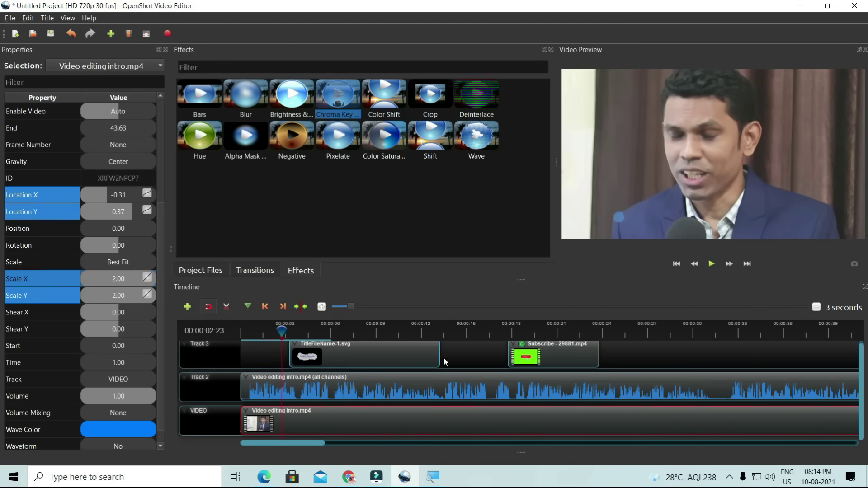
{"action": "left_click_drag", "start_coordinate": [283, 333], "coordinate": [361, 334]}
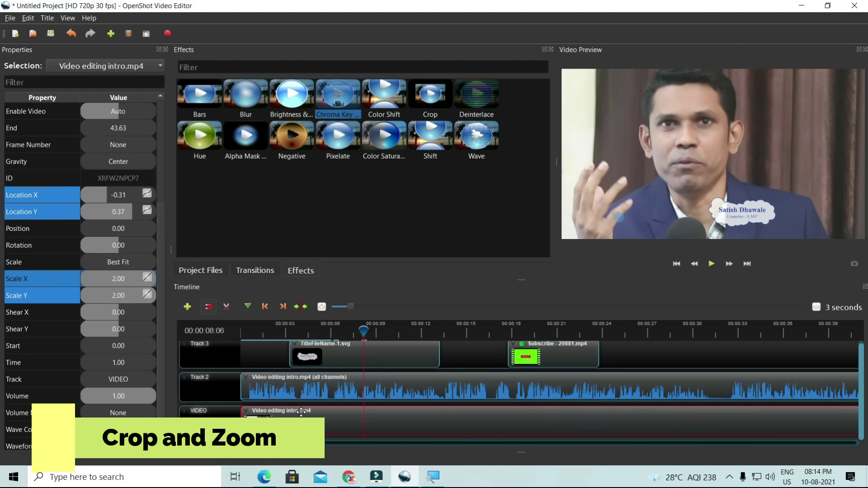
- Delete all clips from the timeline and show the project files
{"action": "key", "text": "ctrl+a"}
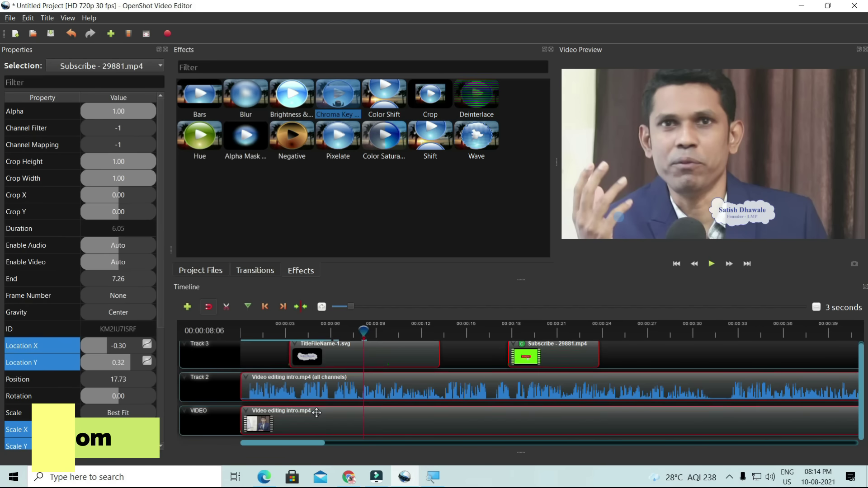
{"action": "key", "text": "Delete"}
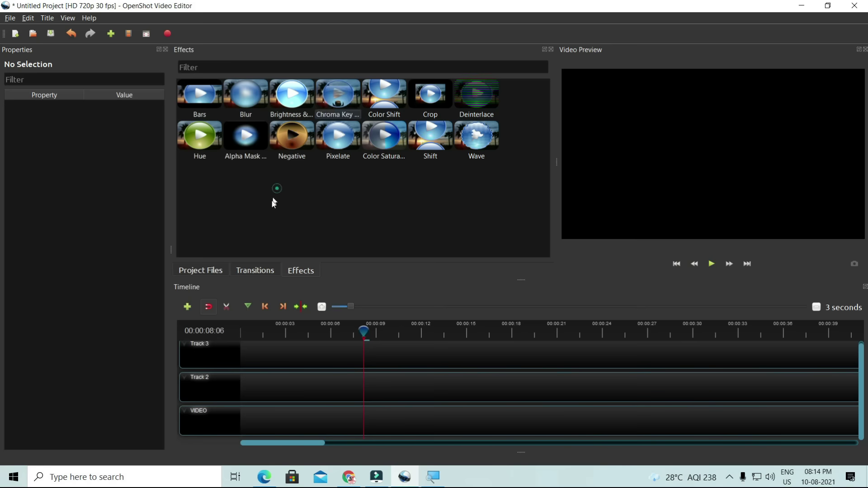
{"action": "left_click", "coordinate": [205, 271]}
{"action": "left_click", "coordinate": [267, 159]}
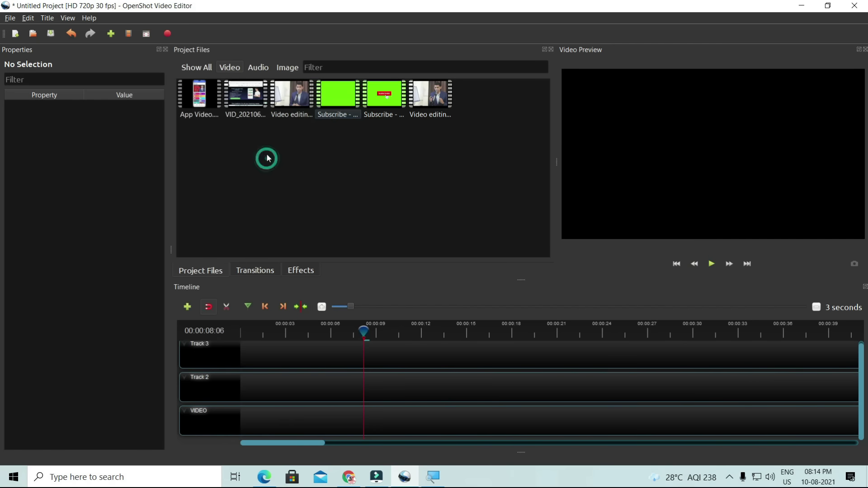
- Split the "Video editing intro.mp4" project file into a new clip running from its start to about 2.9 seconds
{"action": "left_click_drag", "start_coordinate": [284, 95], "coordinate": [340, 122]}
{"action": "right_click", "coordinate": [299, 101]}
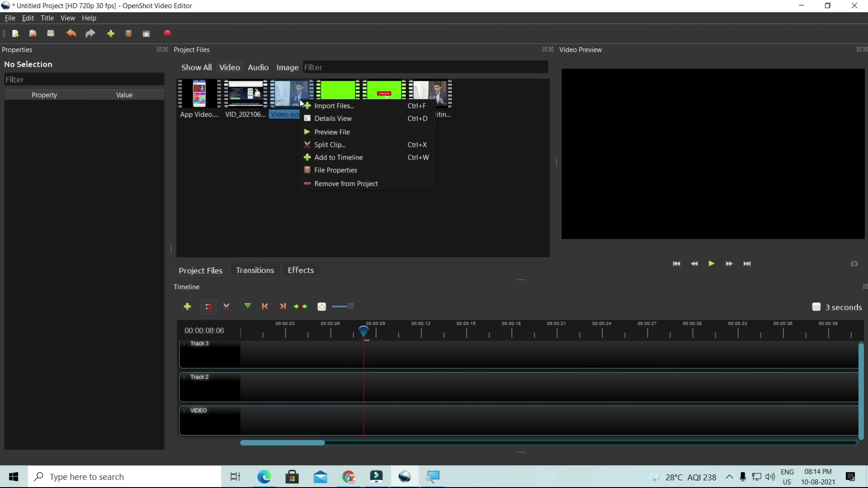
{"action": "left_click", "coordinate": [323, 146]}
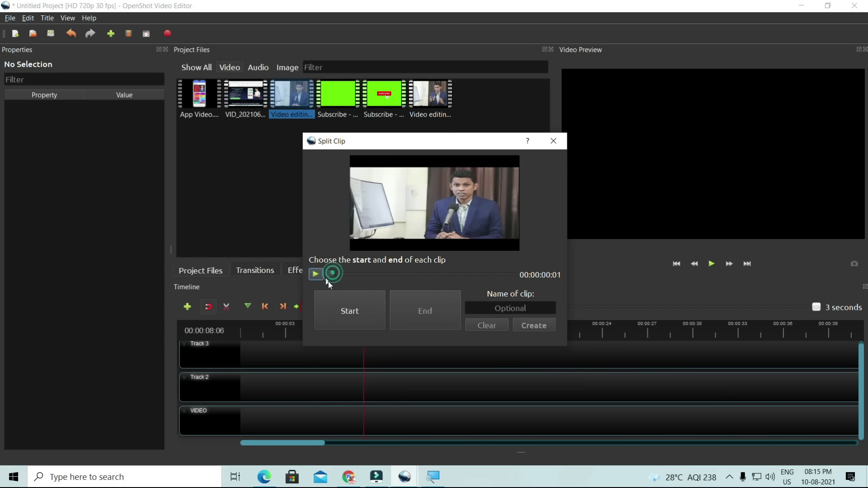
{"action": "left_click", "coordinate": [349, 310]}
{"action": "left_click_drag", "start_coordinate": [332, 274], "coordinate": [334, 274]}
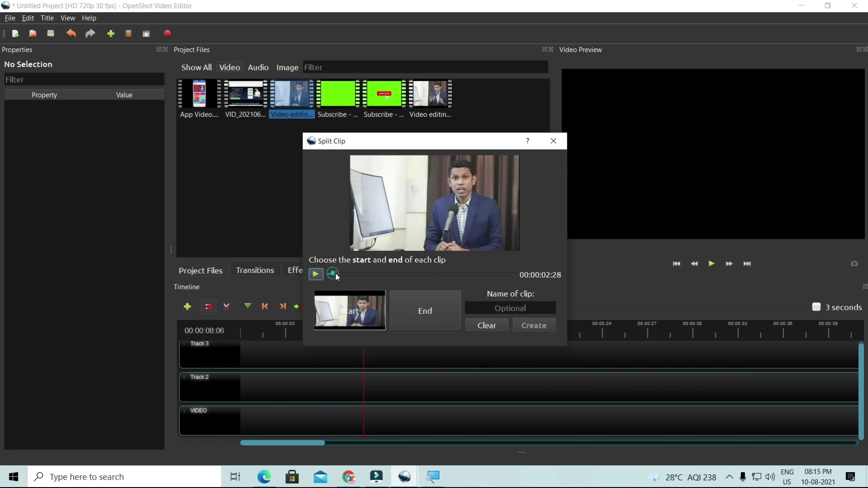
{"action": "left_click", "coordinate": [419, 312]}
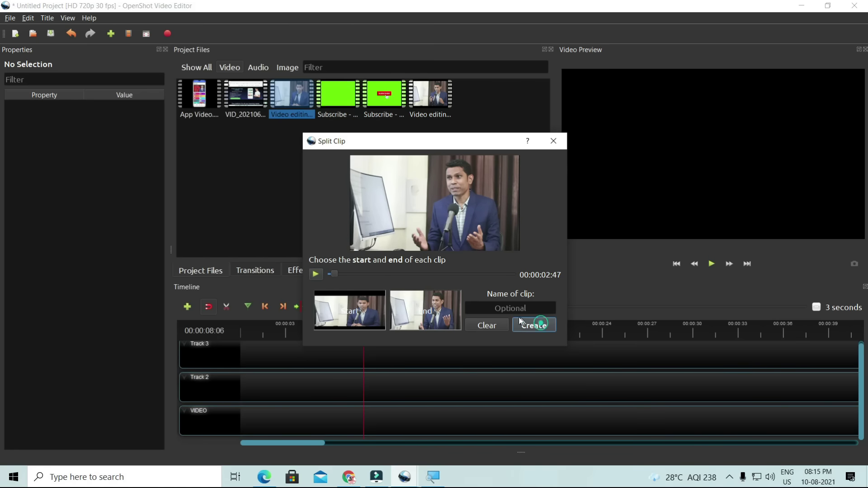
{"action": "left_click", "coordinate": [533, 325]}
{"action": "left_click", "coordinate": [553, 140]}
- Place the new short intro clip at the start of the VIDEO track and return the playhead to the timeline start
{"action": "left_click_drag", "start_coordinate": [479, 92], "coordinate": [233, 407]}
{"action": "left_click", "coordinate": [241, 335]}
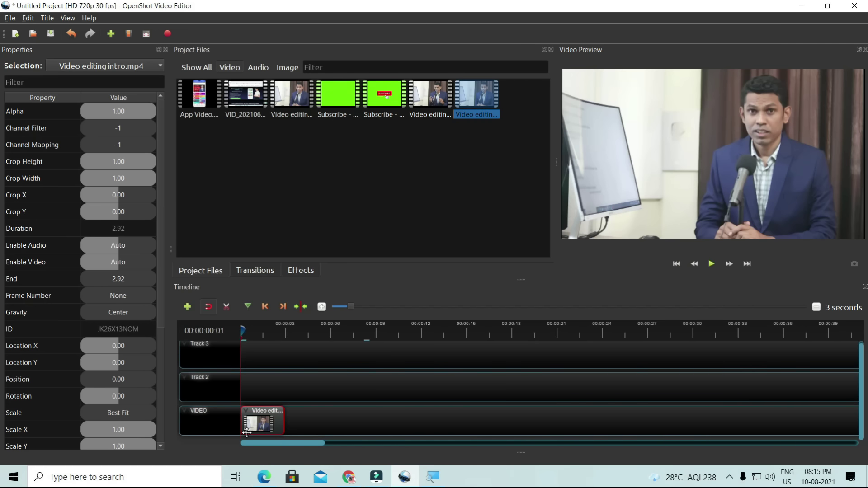
{"action": "scroll", "coordinate": [247, 433], "scroll_direction": "up", "scroll_amount": 3}
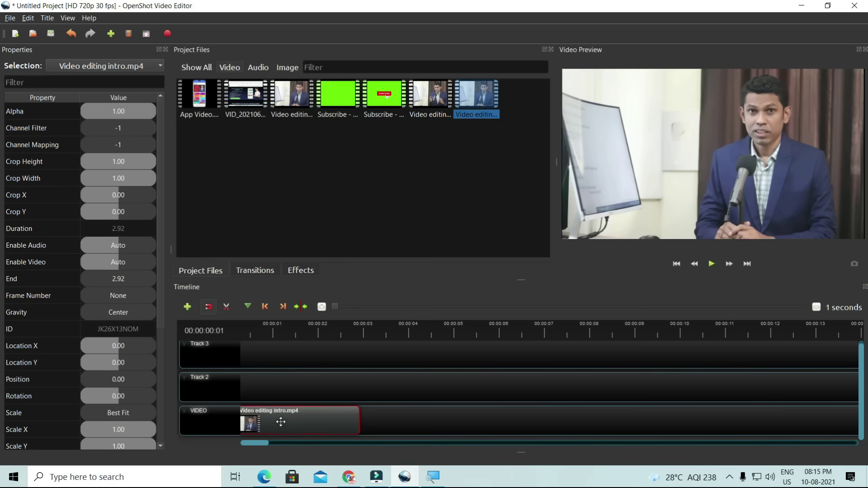
{"action": "scroll", "coordinate": [257, 440], "scroll_direction": "left", "scroll_amount": 1}
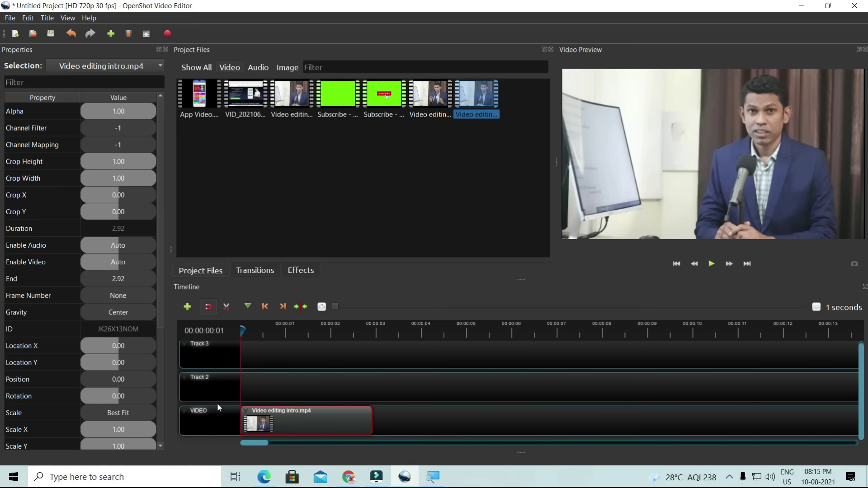
- At about 2 seconds, enlarge the short clip to Scale X and Y about 1.61 and reposition it to about Location X -0.14, Location Y 0.23
{"action": "left_click", "coordinate": [52, 346]}
{"action": "scroll", "coordinate": [52, 346], "scroll_direction": "down", "scroll_amount": 2}
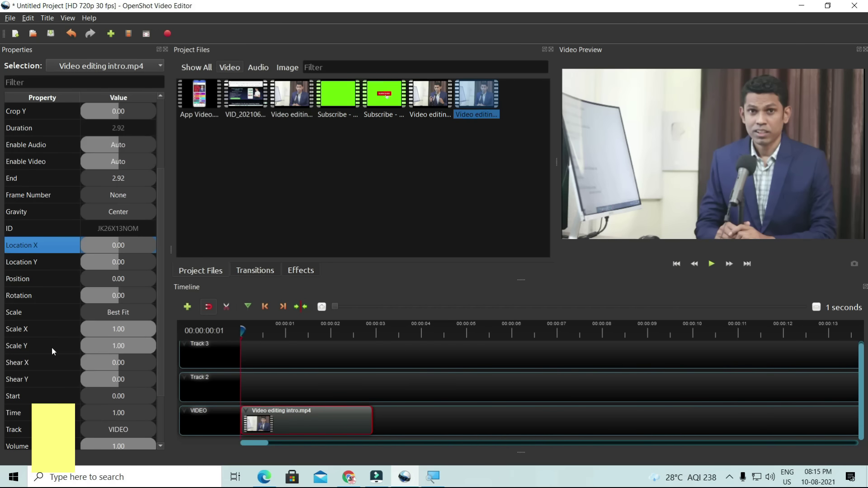
{"action": "left_click", "coordinate": [33, 330]}
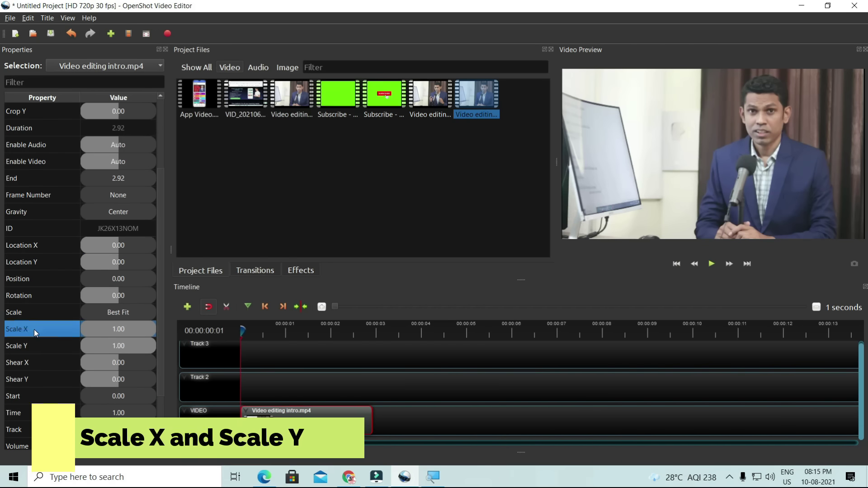
{"action": "left_click", "coordinate": [119, 346]}
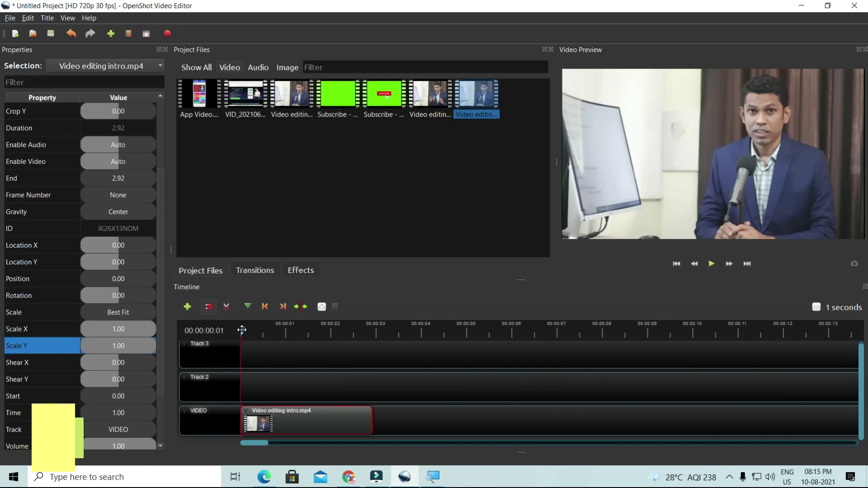
{"action": "left_click_drag", "start_coordinate": [241, 331], "coordinate": [331, 337]}
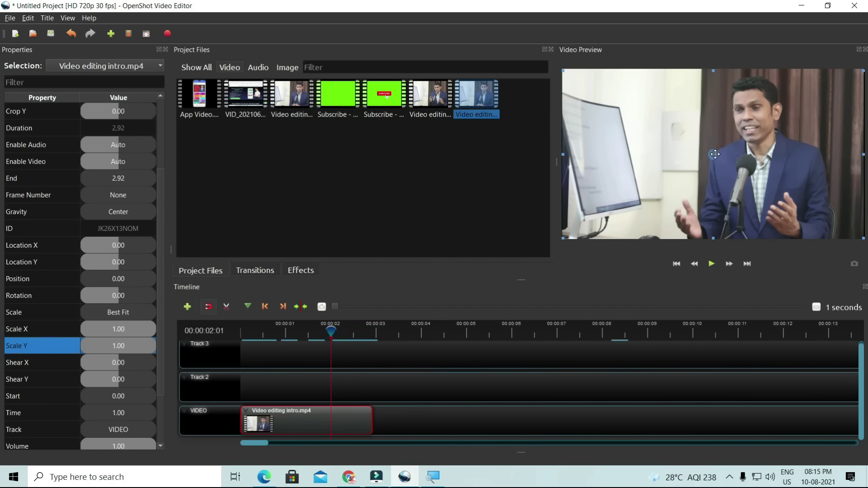
{"action": "left_click_drag", "start_coordinate": [715, 154], "coordinate": [709, 154]}
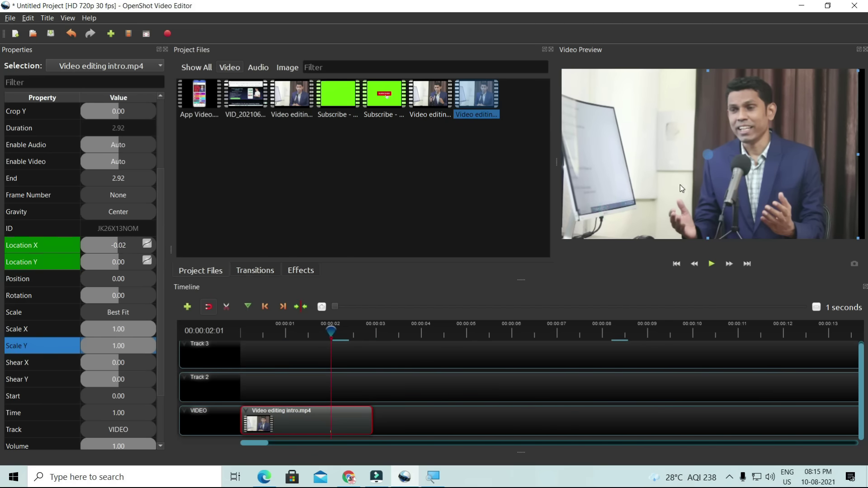
{"action": "left_click_drag", "start_coordinate": [710, 157], "coordinate": [715, 154]}
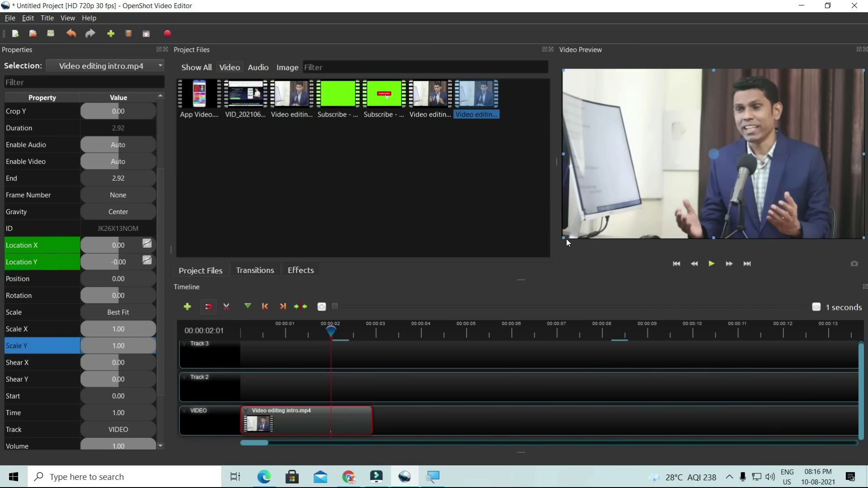
{"action": "left_click_drag", "start_coordinate": [564, 237], "coordinate": [471, 309]}
{"action": "left_click_drag", "start_coordinate": [712, 158], "coordinate": [670, 195]}
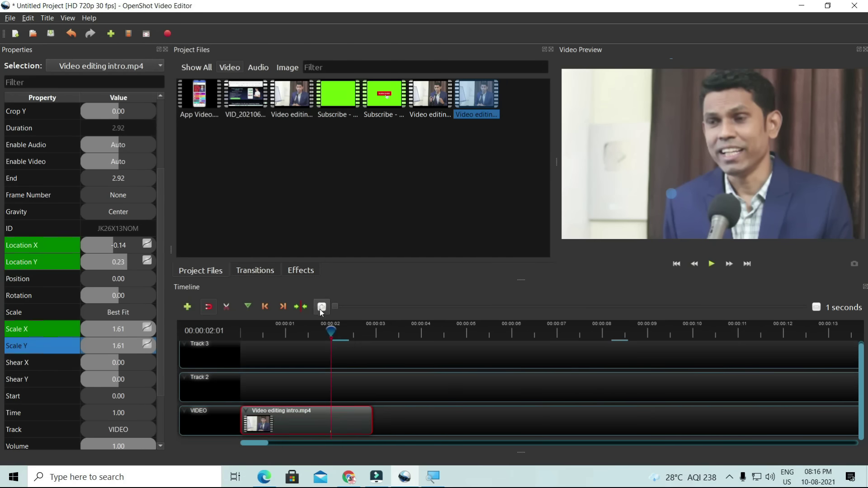
- Play the short clip twice from the timeline start to review the gradual zoom
{"action": "left_click_drag", "start_coordinate": [332, 333], "coordinate": [241, 336]}
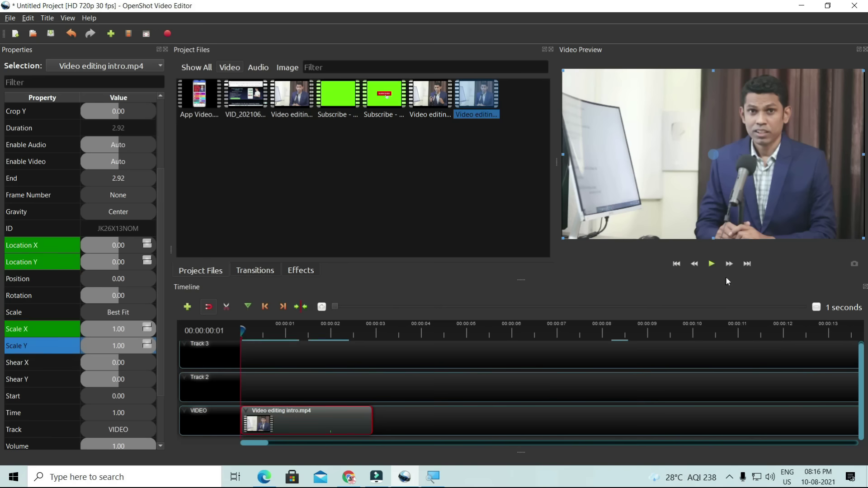
{"action": "left_click", "coordinate": [713, 266]}
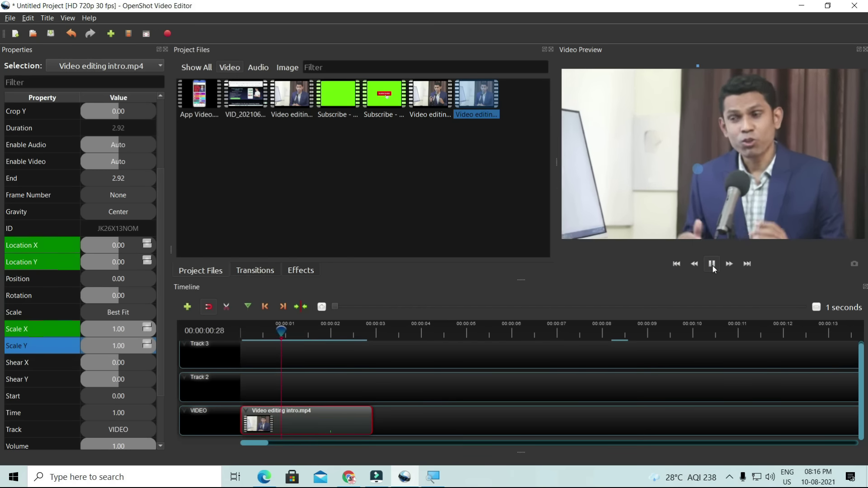
{"action": "left_click", "coordinate": [713, 266]}
{"action": "left_click_drag", "start_coordinate": [341, 328], "coordinate": [243, 329]}
{"action": "left_click", "coordinate": [713, 265]}
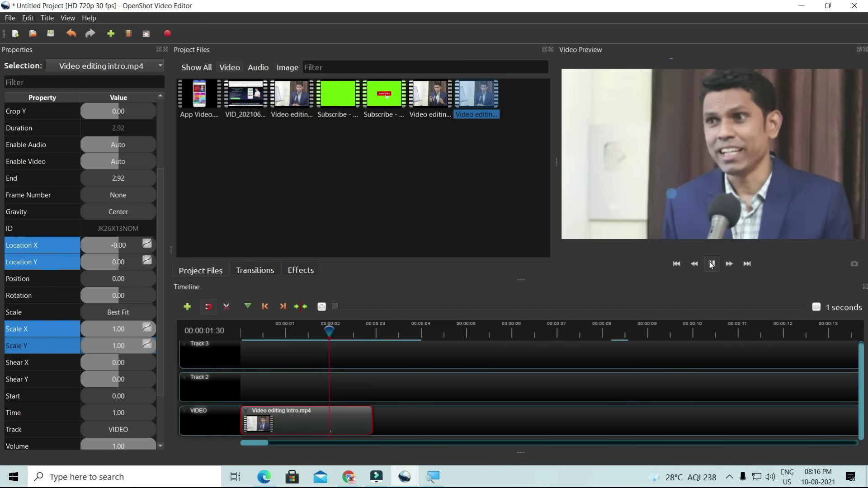
{"action": "left_click", "coordinate": [711, 265]}
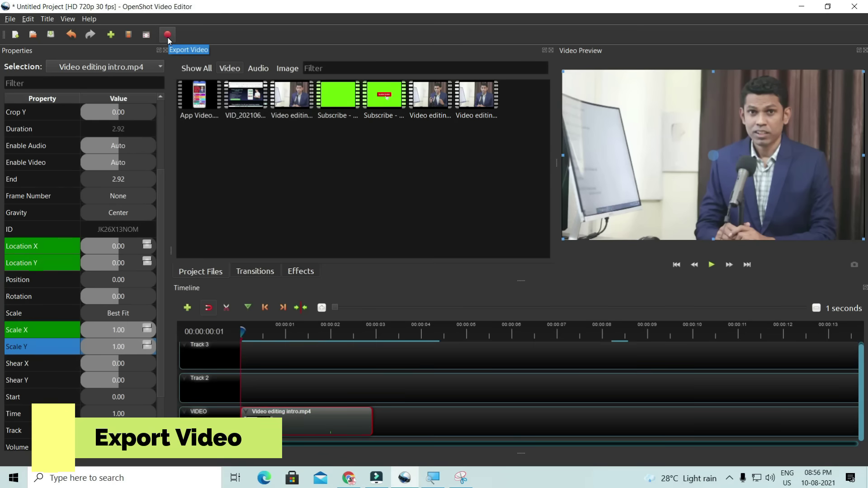
- Open the video export settings and name the output file "my video"
{"action": "left_click", "coordinate": [167, 35]}
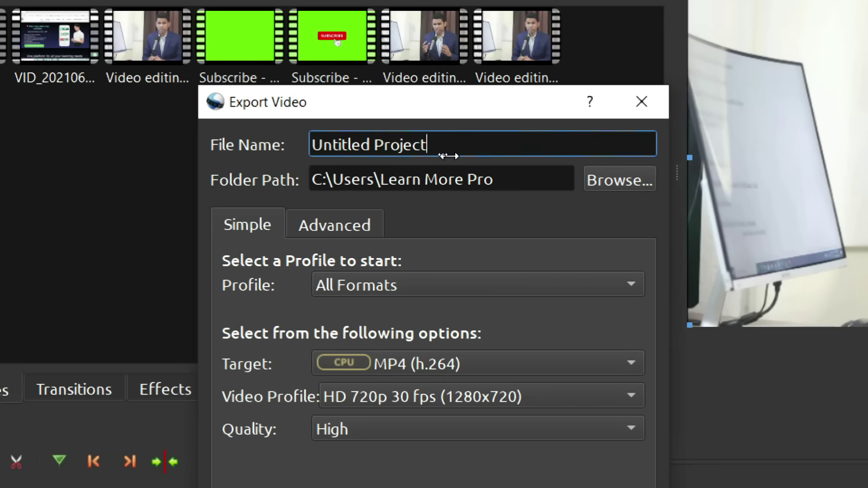
{"action": "triple_click", "coordinate": [448, 155]}
{"action": "type", "text": "my video"}
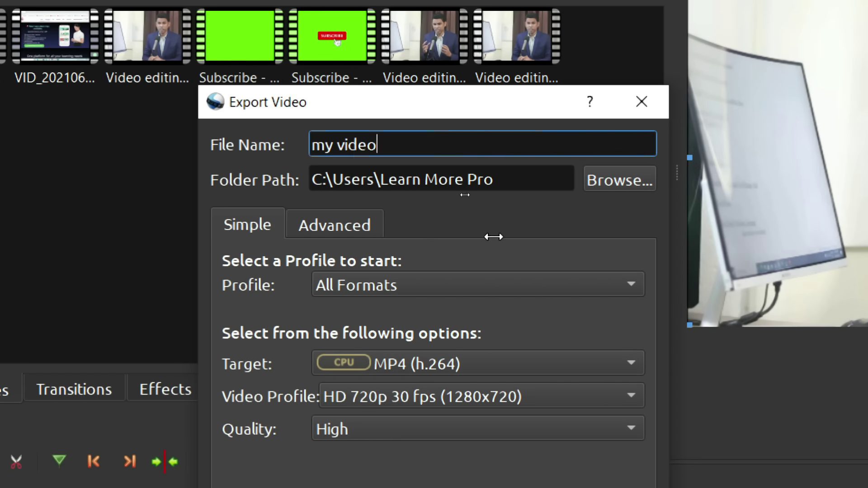
{"action": "left_click_drag", "start_coordinate": [469, 168], "coordinate": [502, 183]}
{"action": "key", "text": "ctrl+a"}
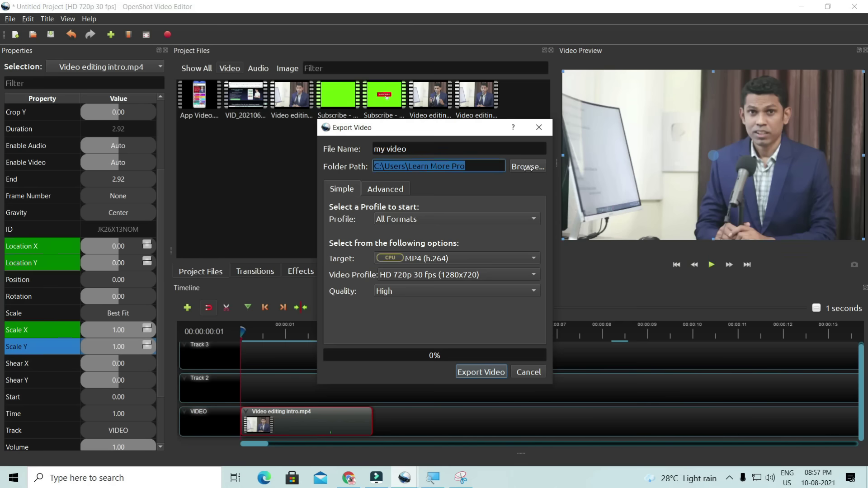
- Export the video with the Web profile and the HD 1080p 25 fps (1920x1080) video profile, and close the finished export
{"action": "left_click", "coordinate": [453, 220]}
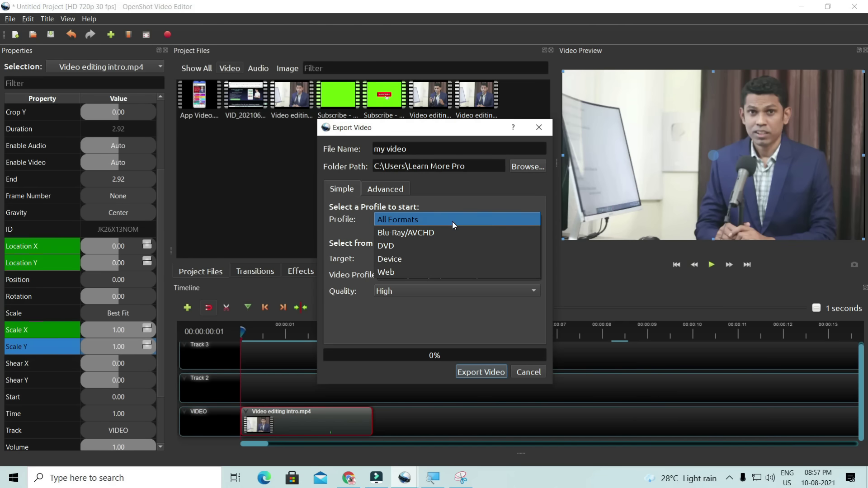
{"action": "left_click", "coordinate": [427, 272]}
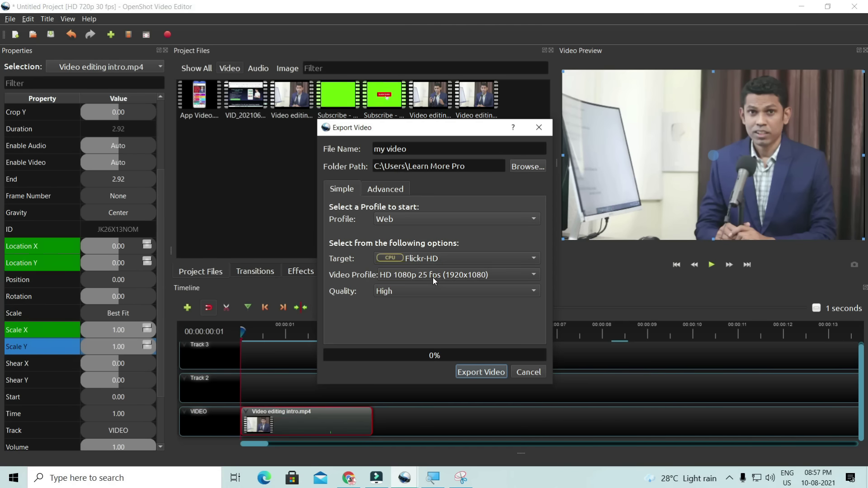
{"action": "left_click", "coordinate": [434, 276]}
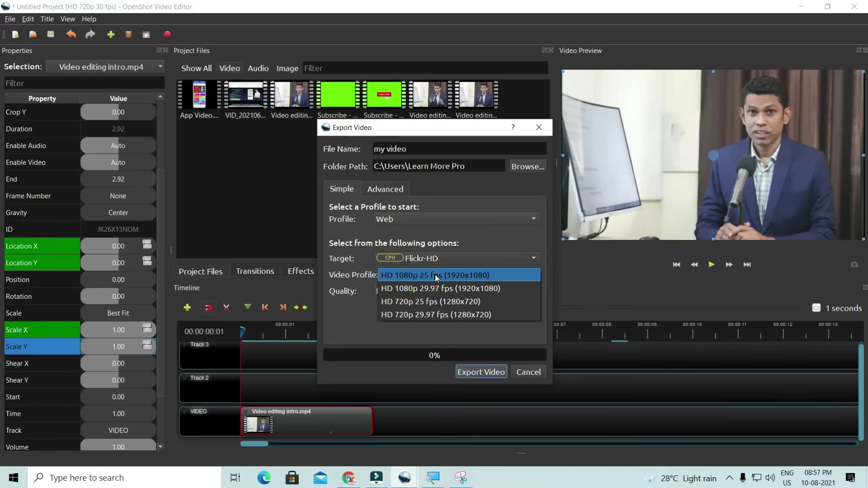
{"action": "left_click", "coordinate": [436, 278]}
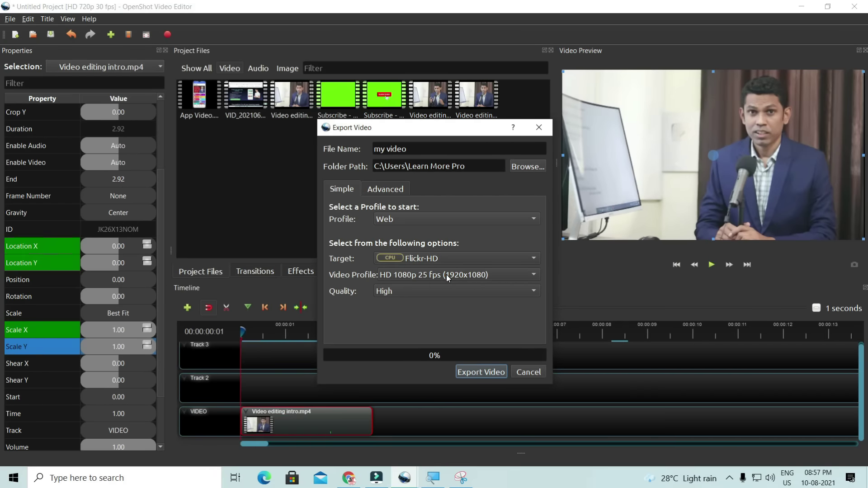
{"action": "left_click", "coordinate": [479, 372]}
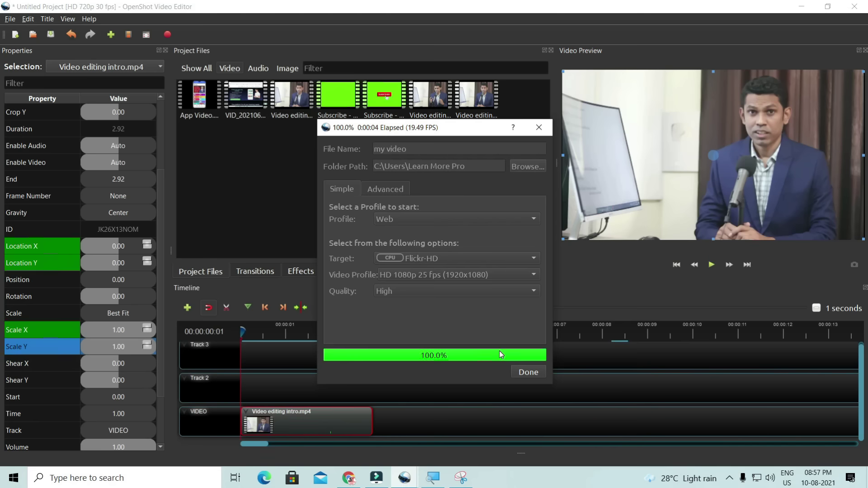
{"action": "left_click", "coordinate": [527, 373]}
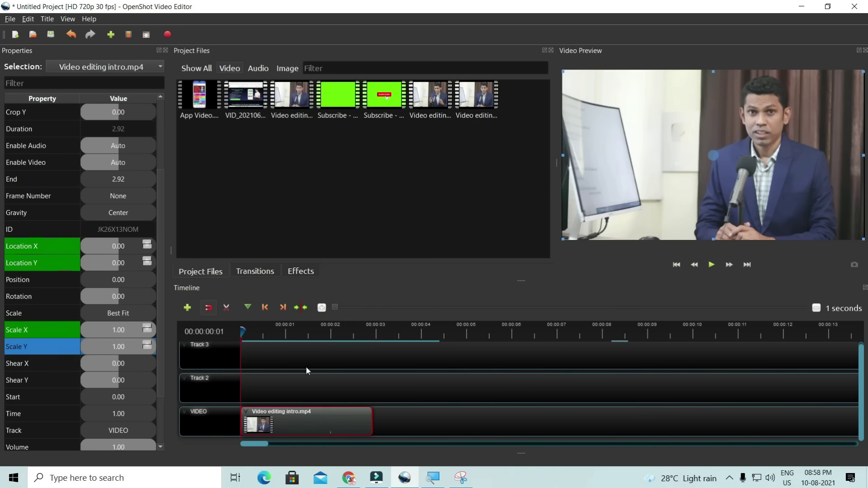
- Save the project as an OpenShot Project file named "my first video" in the Learn More Pro folder
{"action": "left_click", "coordinate": [10, 18]}
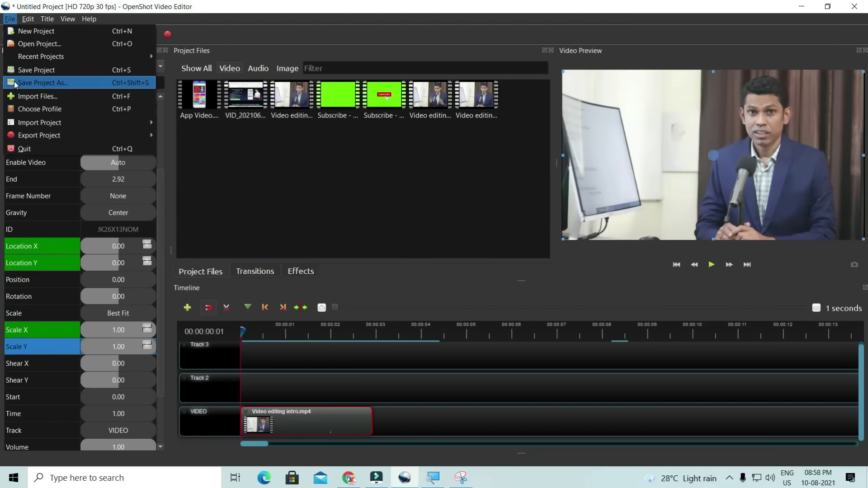
{"action": "left_click", "coordinate": [41, 82]}
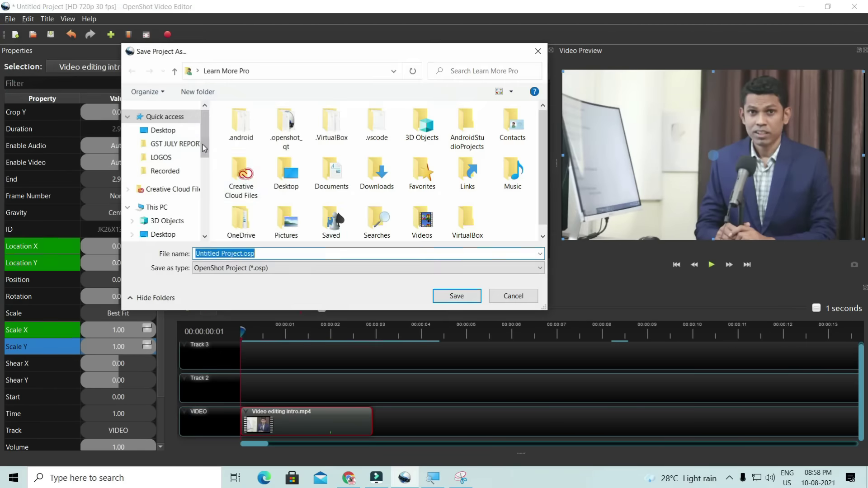
{"action": "key", "text": "BackSpace"}
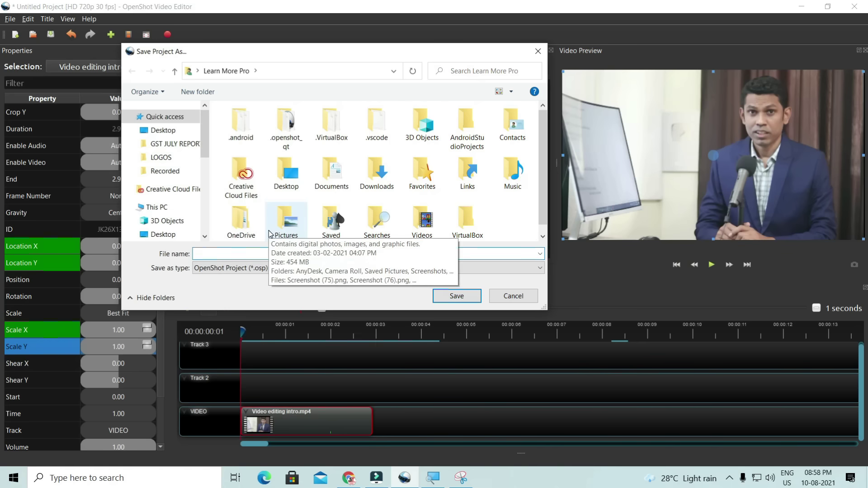
{"action": "type", "text": "my first video"}
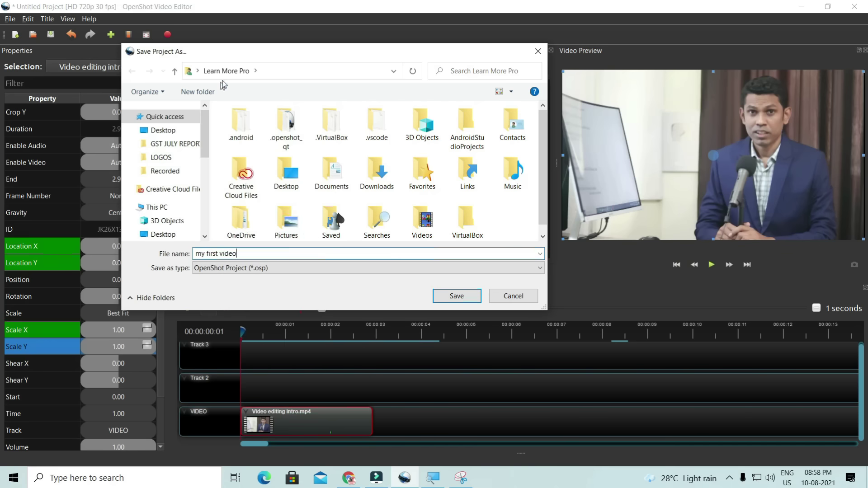
{"action": "scroll", "coordinate": [420, 170], "scroll_direction": "down", "scroll_amount": 1}
{"action": "left_click", "coordinate": [455, 297]}
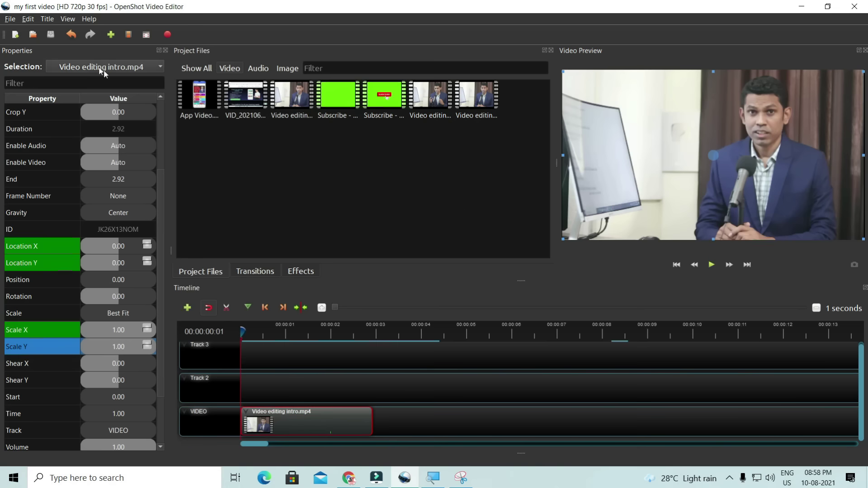
- Review the list of keyboard shortcuts in the preferences, and close the preferences without changing anything
{"action": "left_click", "coordinate": [28, 18]}
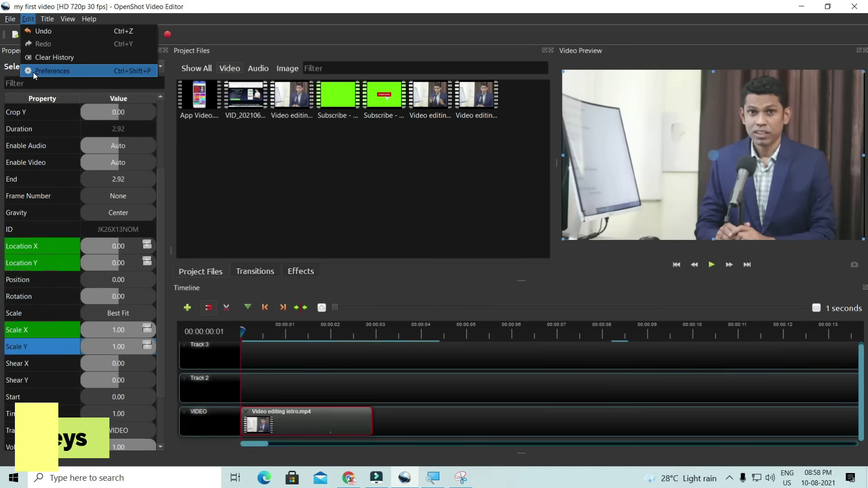
{"action": "left_click", "coordinate": [33, 72]}
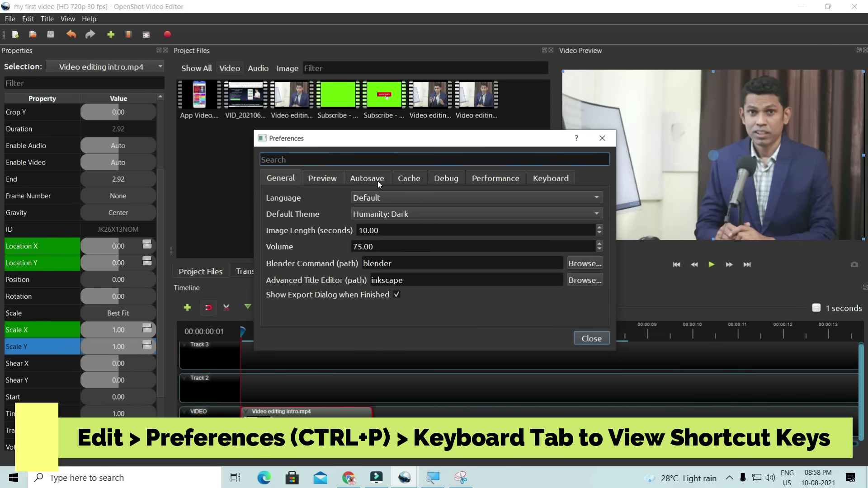
{"action": "left_click", "coordinate": [559, 179]}
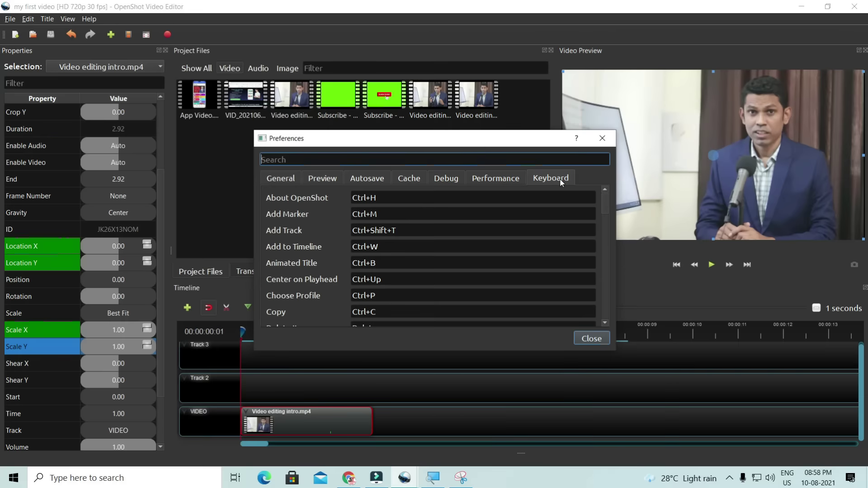
{"action": "scroll", "coordinate": [523, 231], "scroll_direction": "down", "scroll_amount": 4}
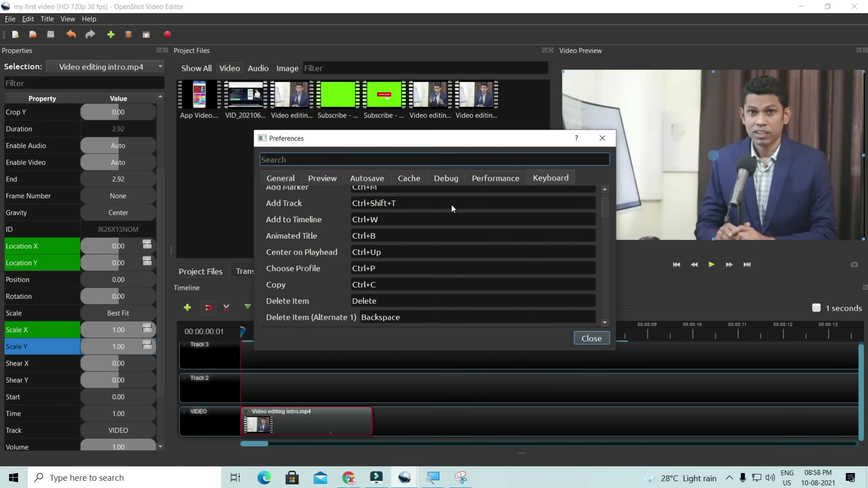
{"action": "scroll", "coordinate": [445, 253], "scroll_direction": "down", "scroll_amount": 8}
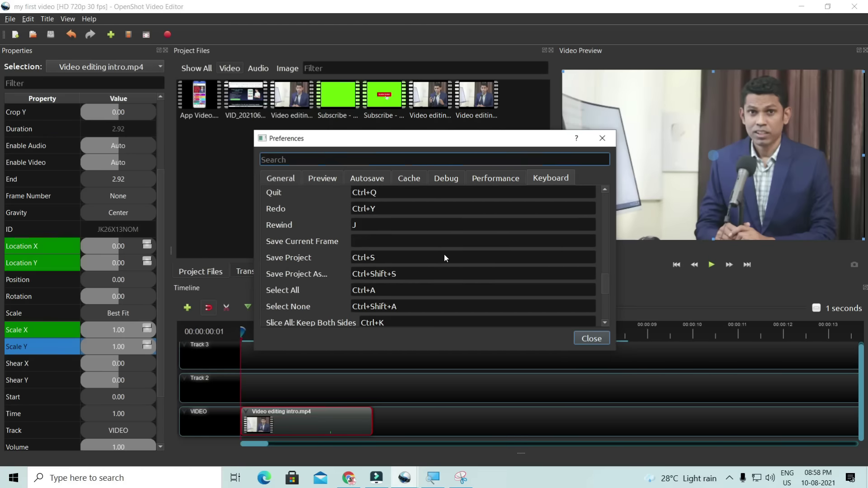
{"action": "scroll", "coordinate": [444, 254], "scroll_direction": "down", "scroll_amount": 2}
{"action": "scroll", "coordinate": [444, 255], "scroll_direction": "up", "scroll_amount": 5}
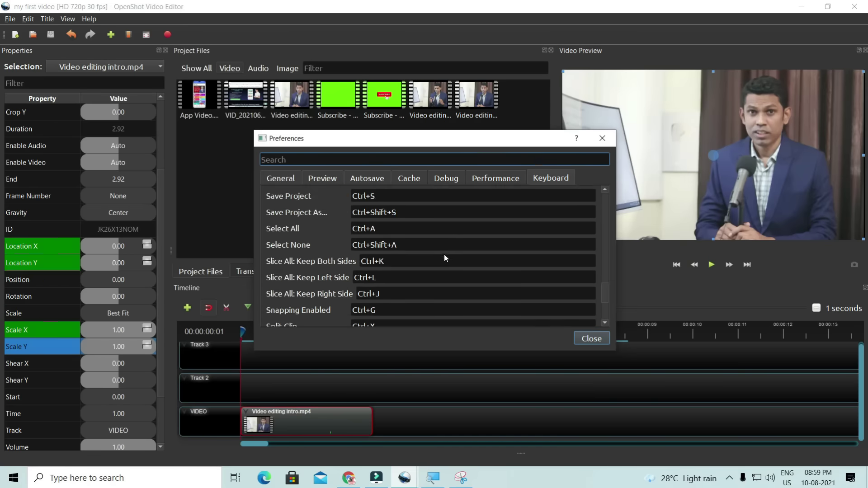
{"action": "key", "text": "Escape"}
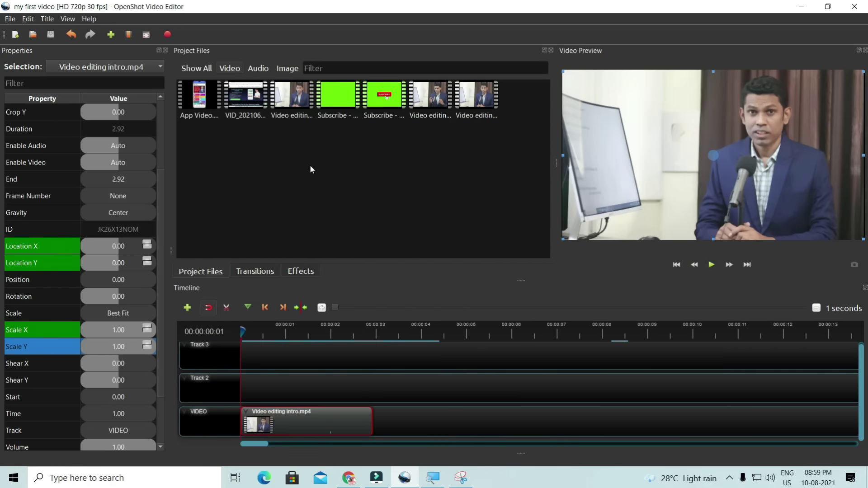
- Switch to File Explorer and open the Learn More Pro folder under Users on Local Disk (C:)
{"action": "key", "text": "super+e"}
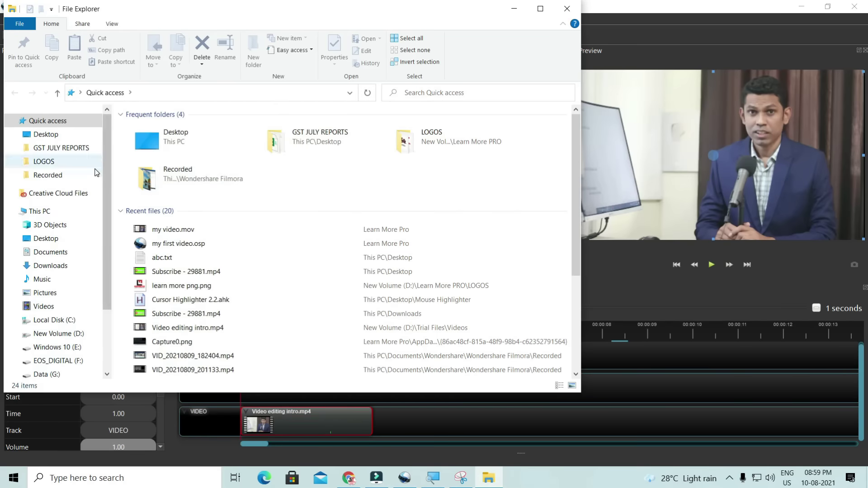
{"action": "left_click", "coordinate": [54, 321]}
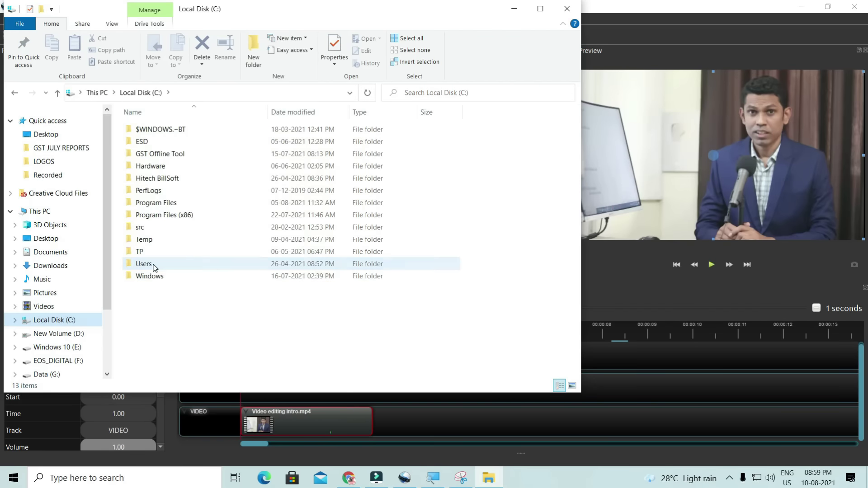
{"action": "double_click", "coordinate": [153, 264]}
{"action": "double_click", "coordinate": [158, 178]}
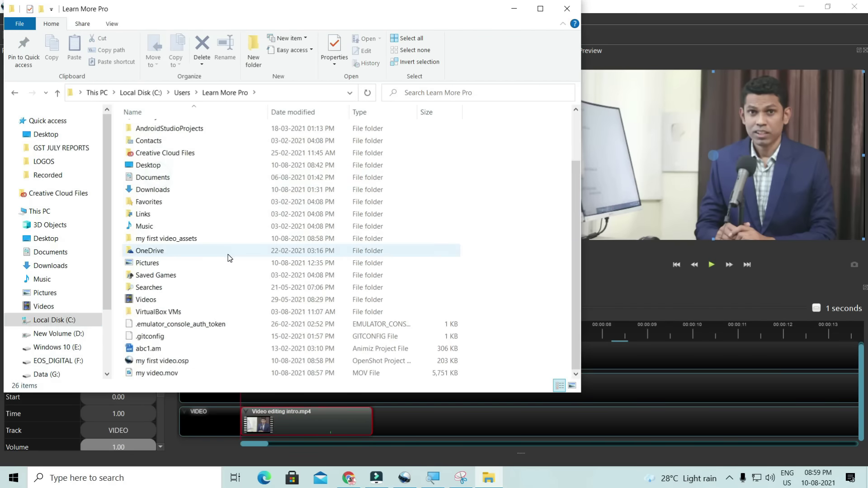
- Play the exported file my video.mov to check it, and close the player and File Explorer
{"action": "left_click", "coordinate": [167, 374]}
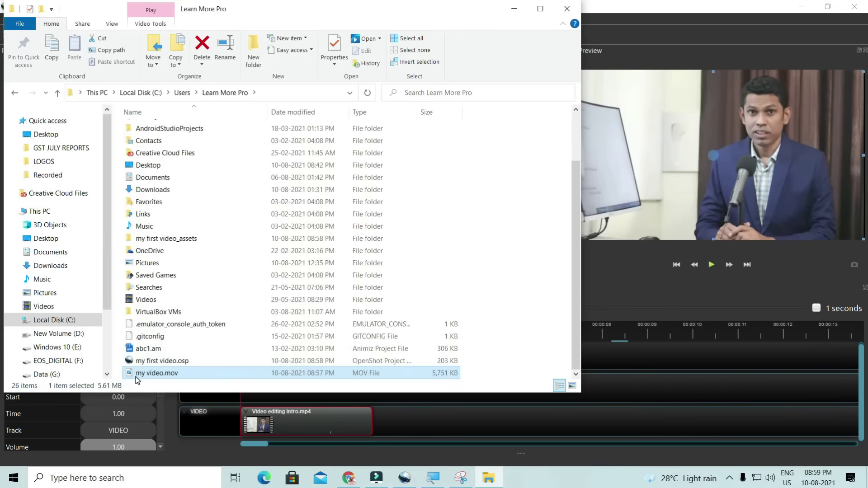
{"action": "double_click", "coordinate": [136, 375]}
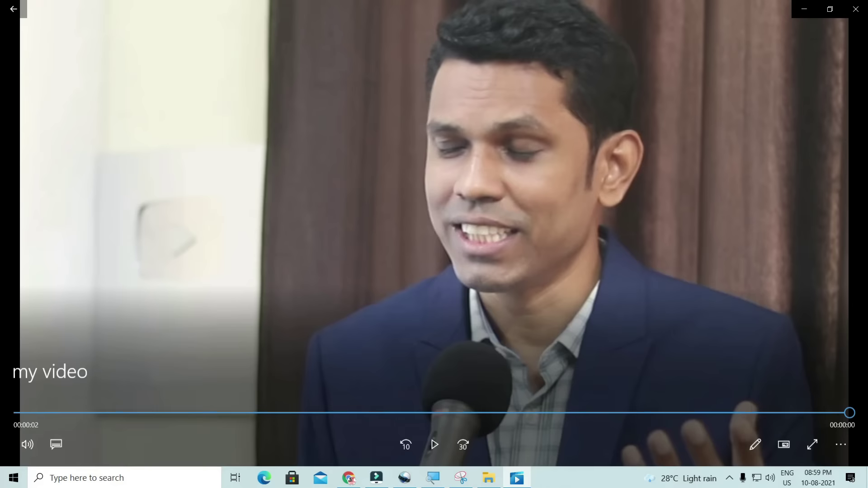
{"action": "left_click", "coordinate": [855, 9]}
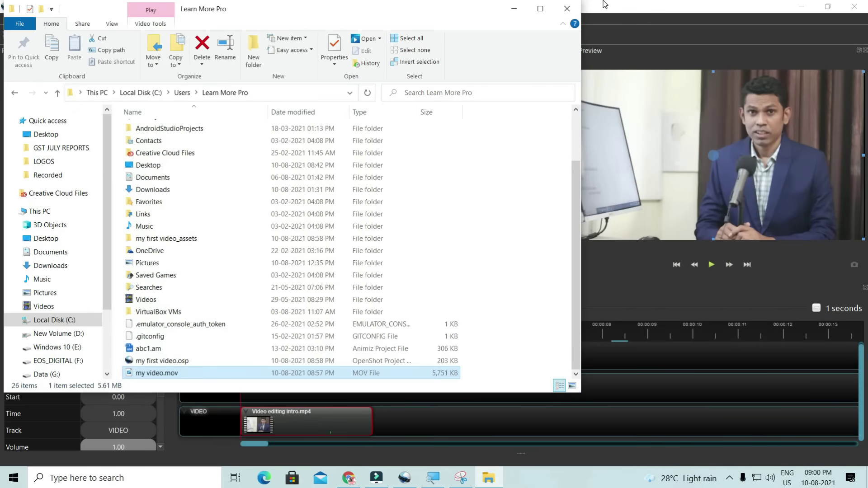
{"action": "left_click", "coordinate": [573, 7]}
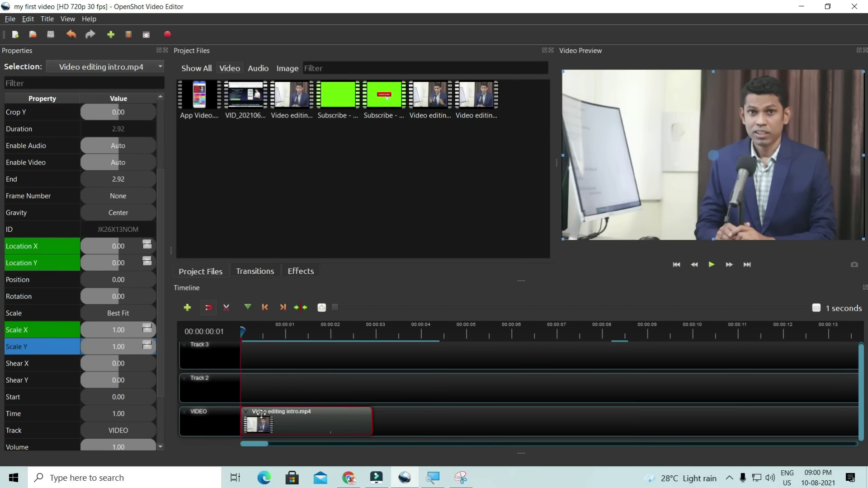